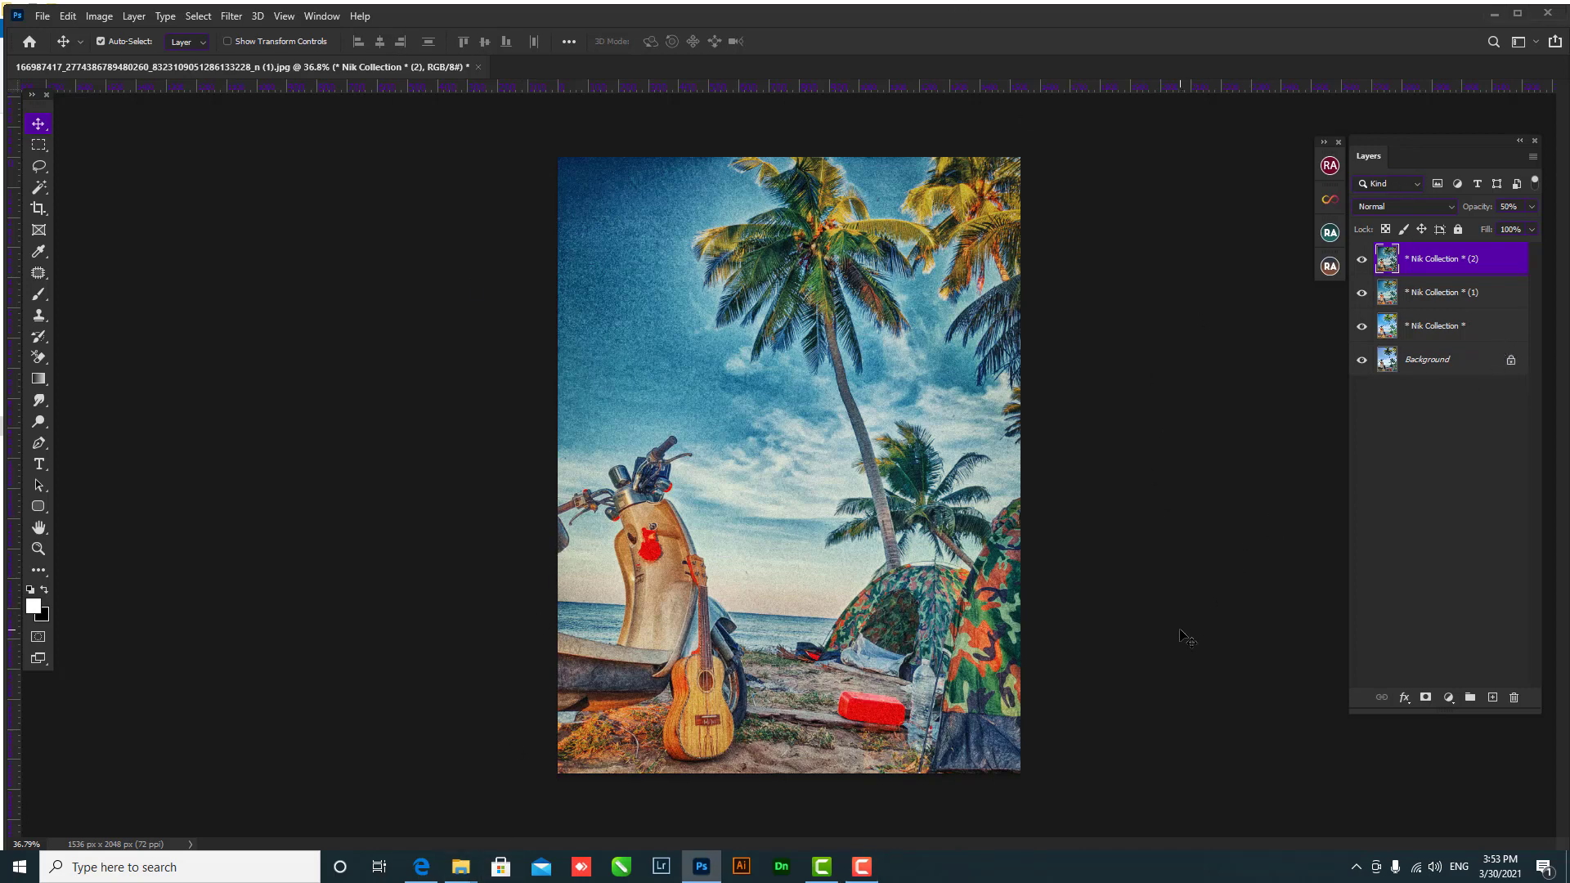
# - Drag Gole 3.psd from the Text templat folder onto Photoshop to open the gold template
pyautogui.click(1442, 518)
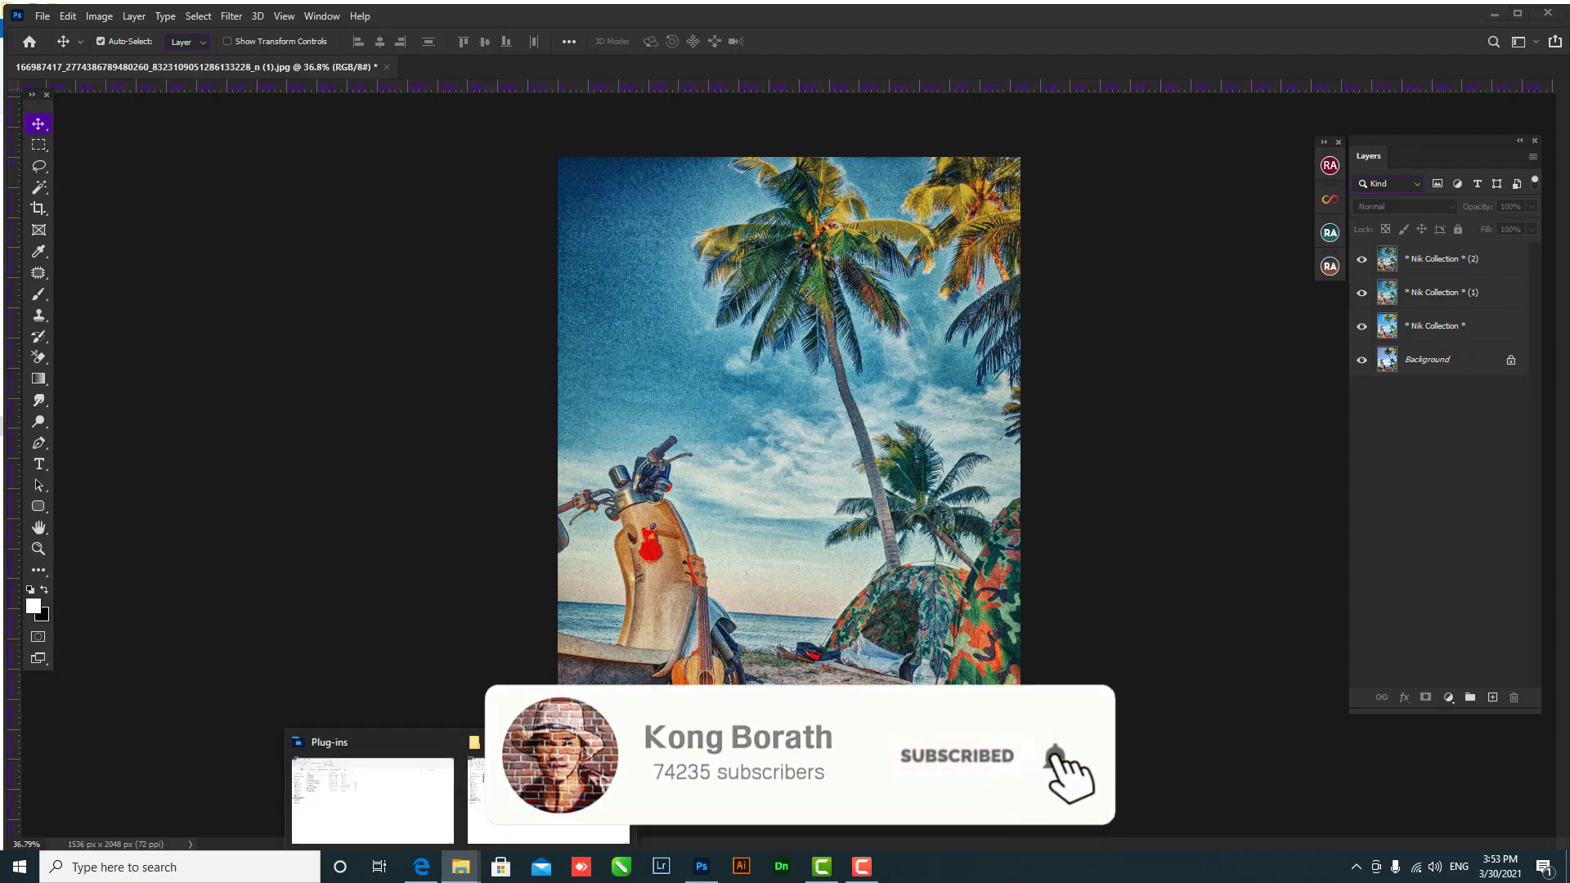
pyautogui.click(344, 781)
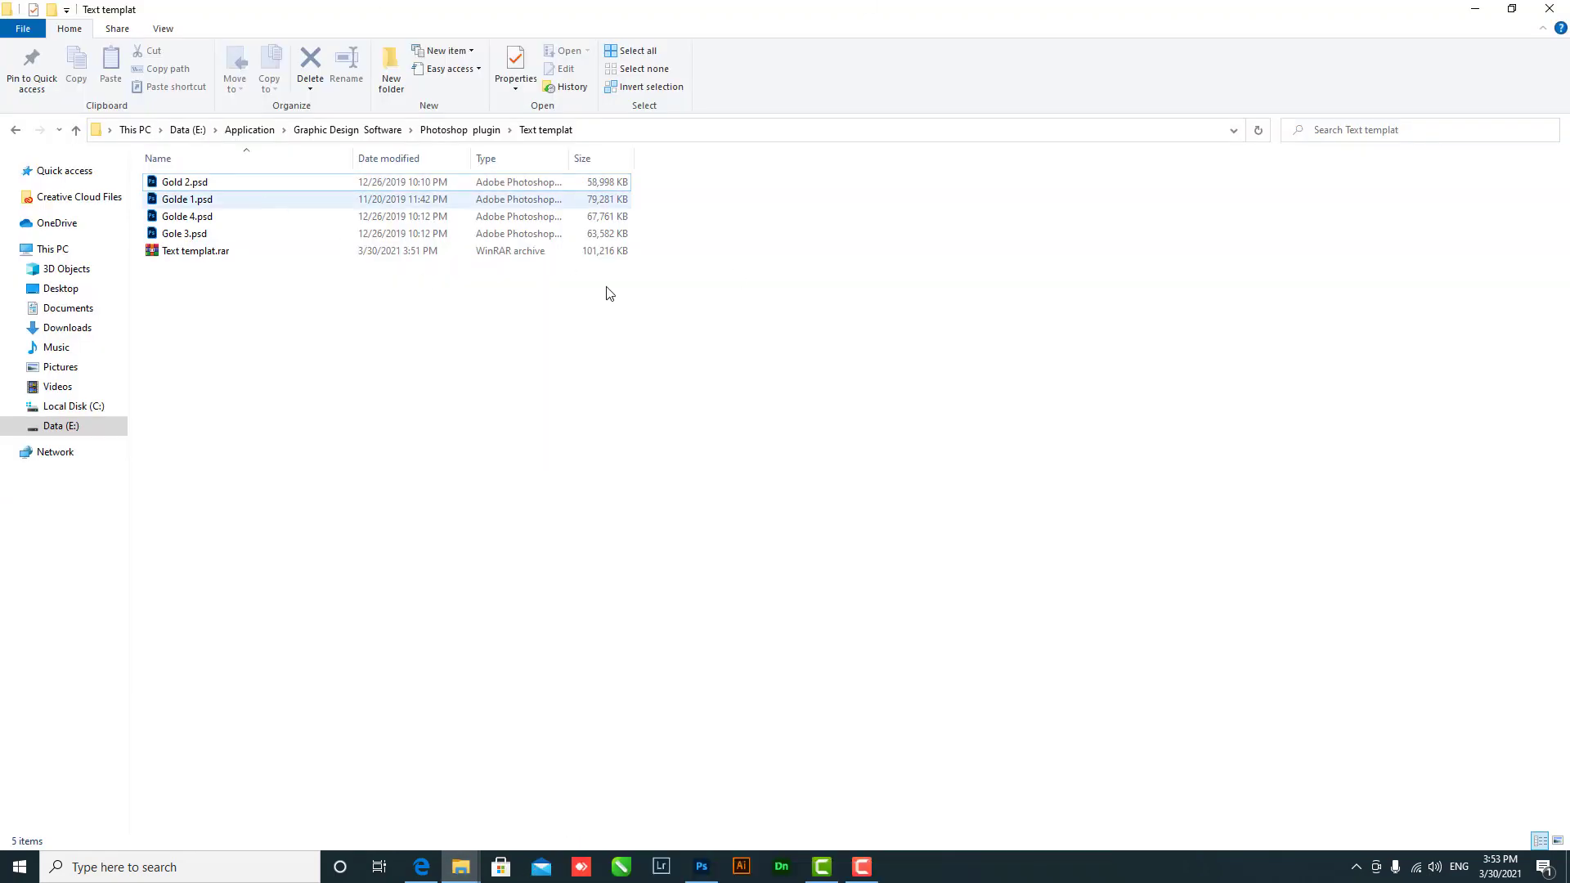
pyautogui.moveTo(187, 240); pyautogui.dragTo(740, 858)
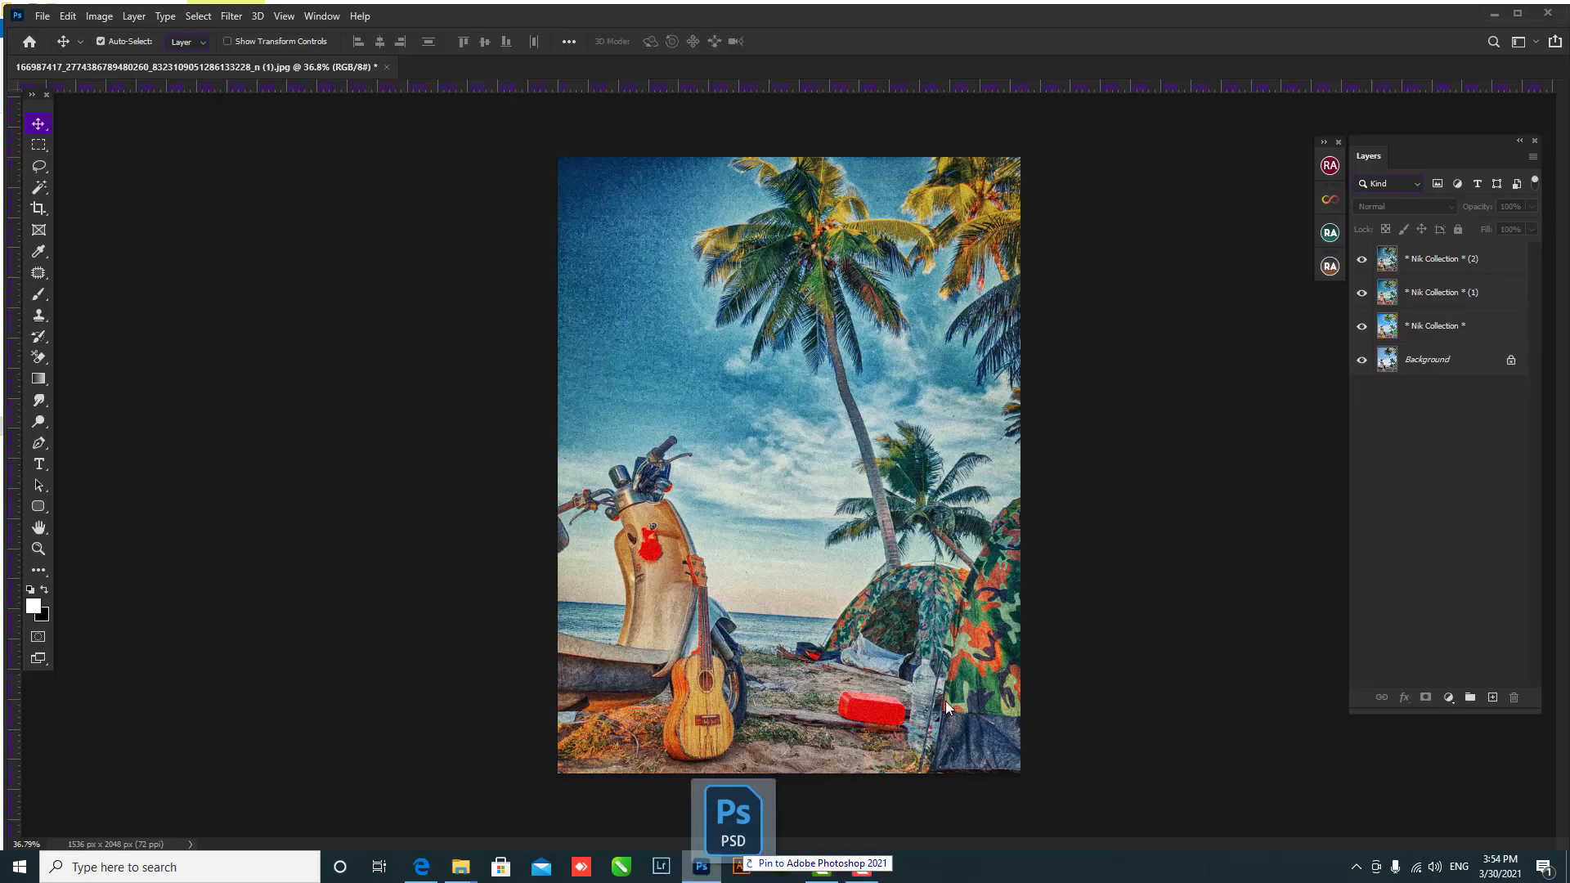
pyautogui.moveTo(947, 707); pyautogui.dragTo(1482, 353)
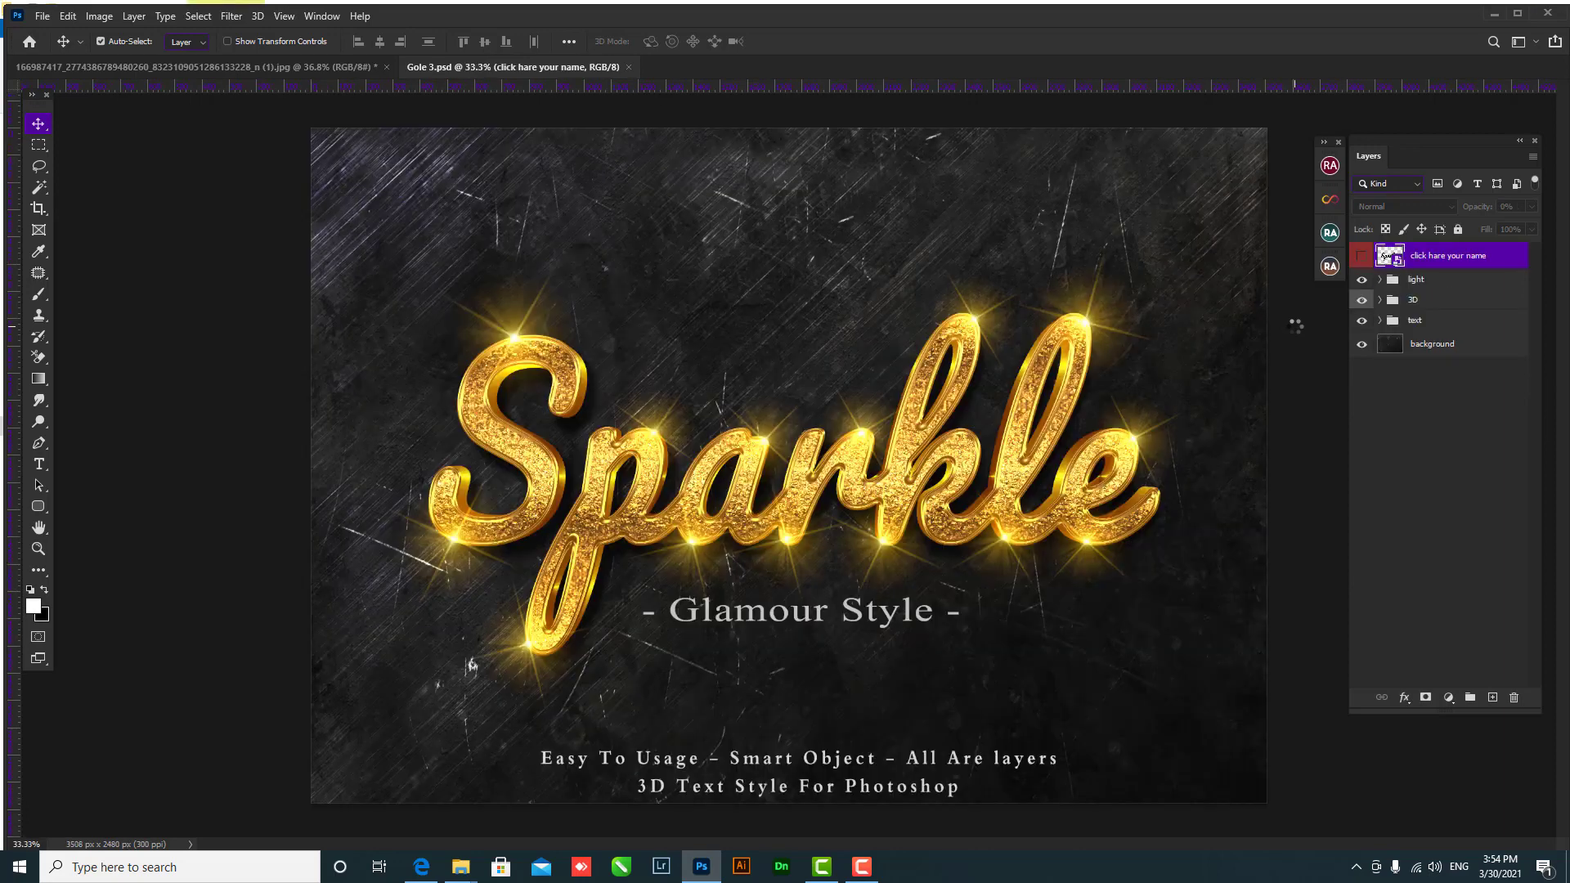
# - Delete the Easy To Usage and 3D Text Style captions, undoing the accidental extra deletions
pyautogui.click(948, 766)
pyautogui.press('Delete')
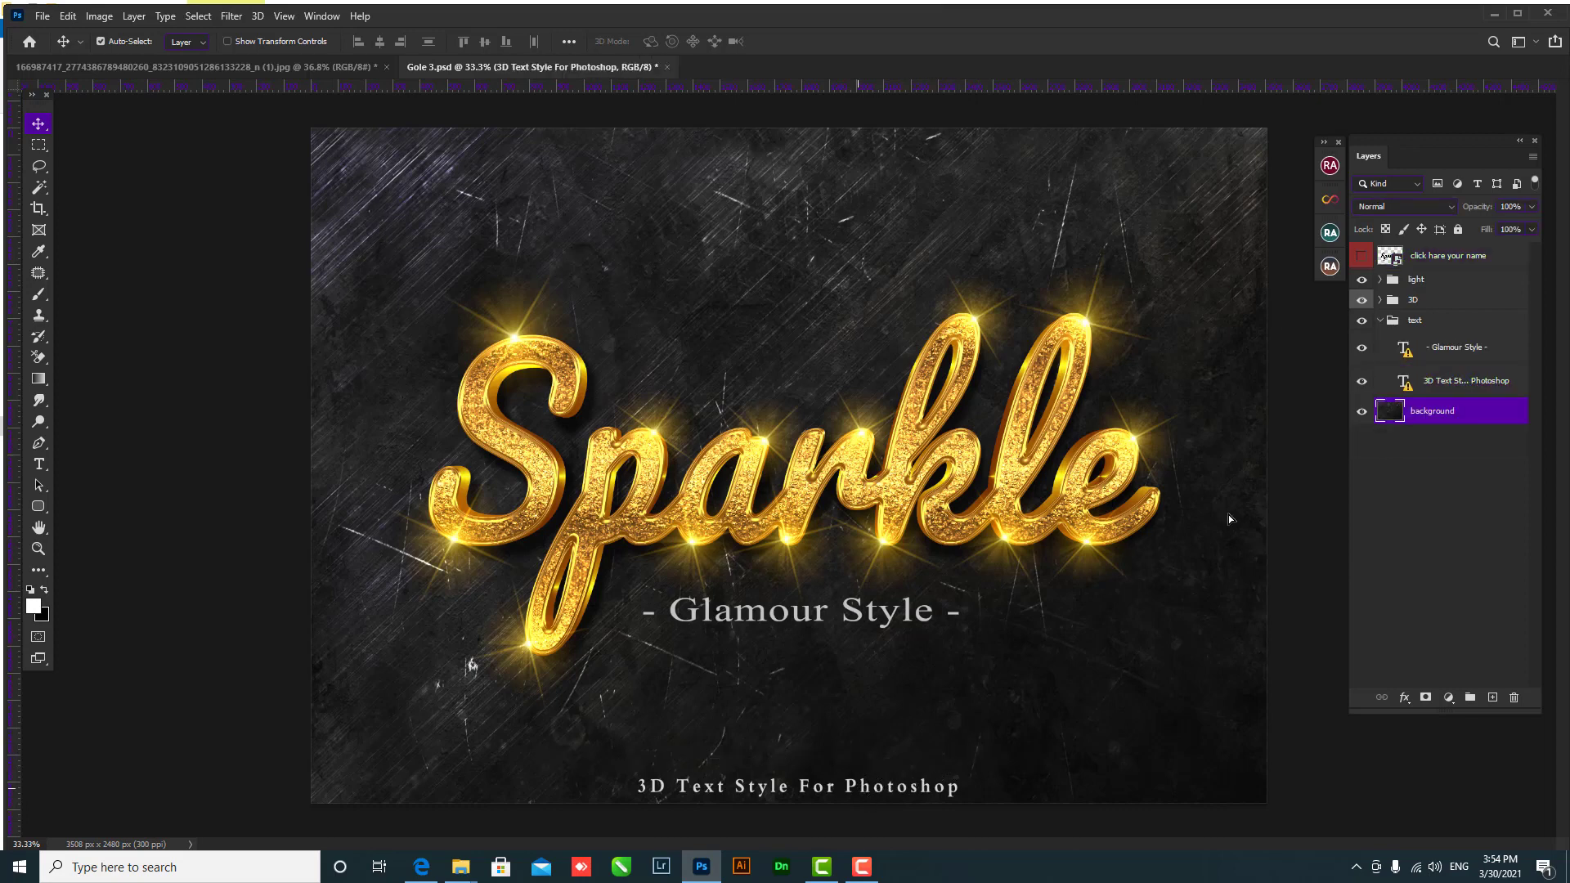
pyautogui.press('Delete')
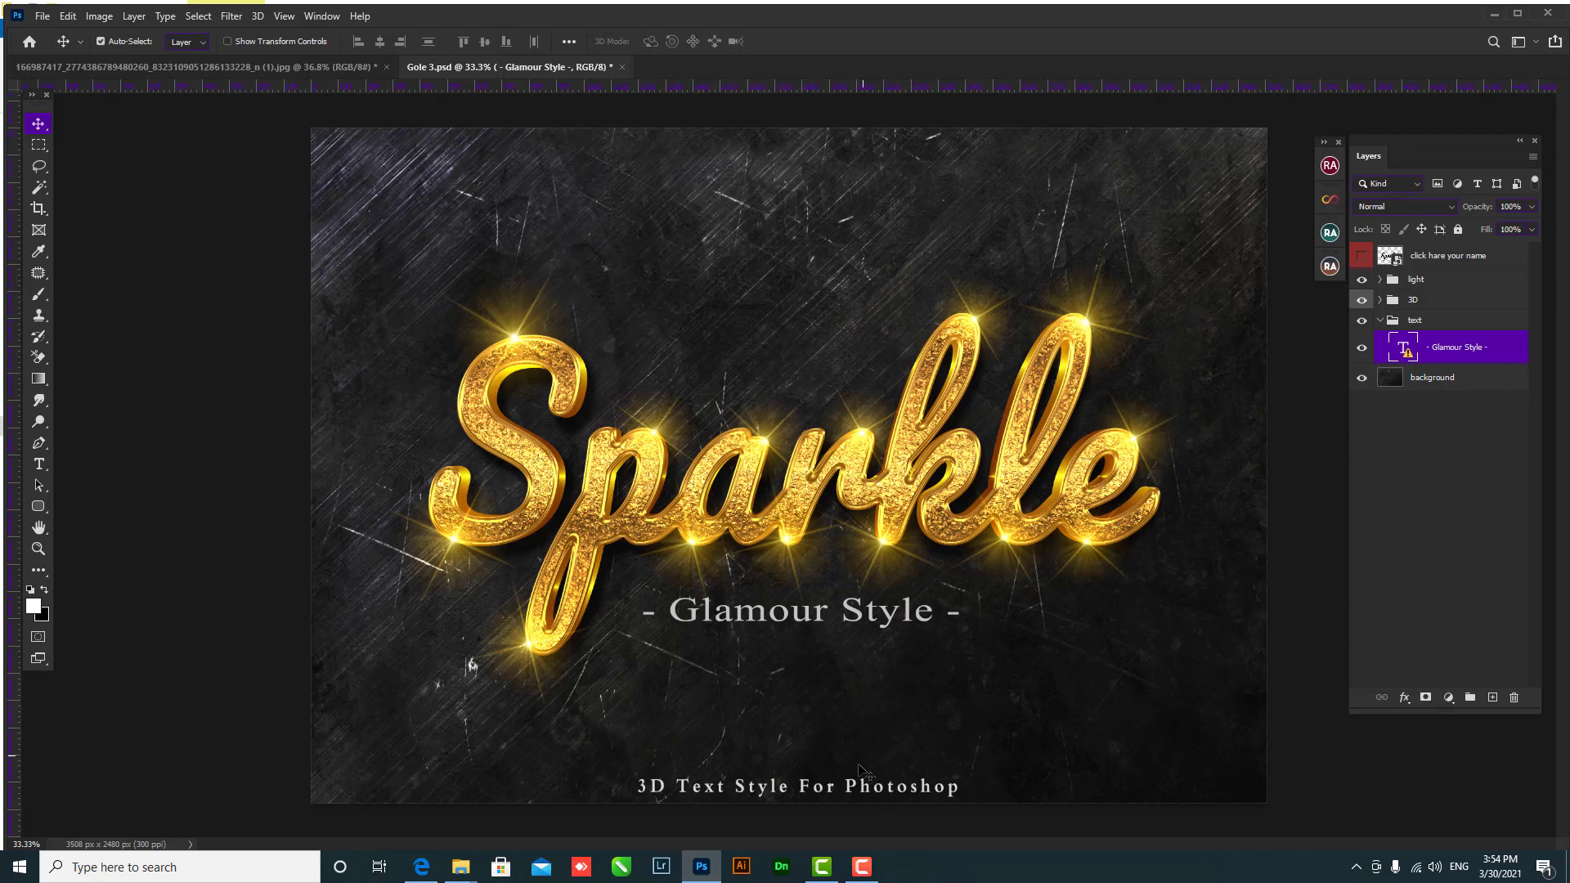
pyautogui.press('Delete')
pyautogui.press('Delete')
pyautogui.moveTo(889, 614); pyautogui.dragTo(871, 787)
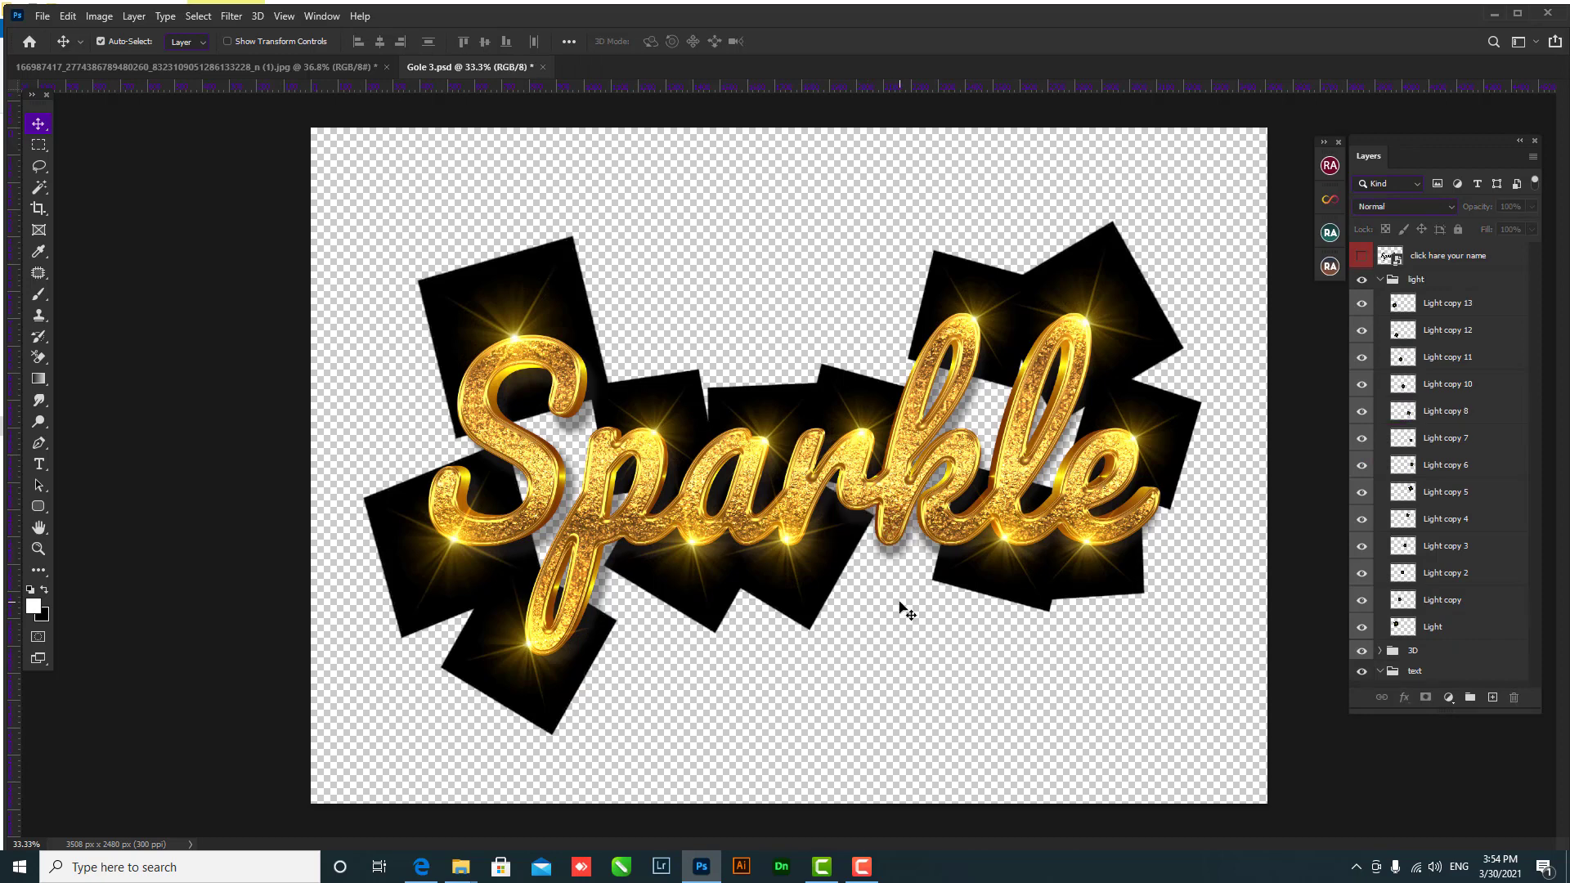
pyautogui.hotkey('ctrl', 'z')
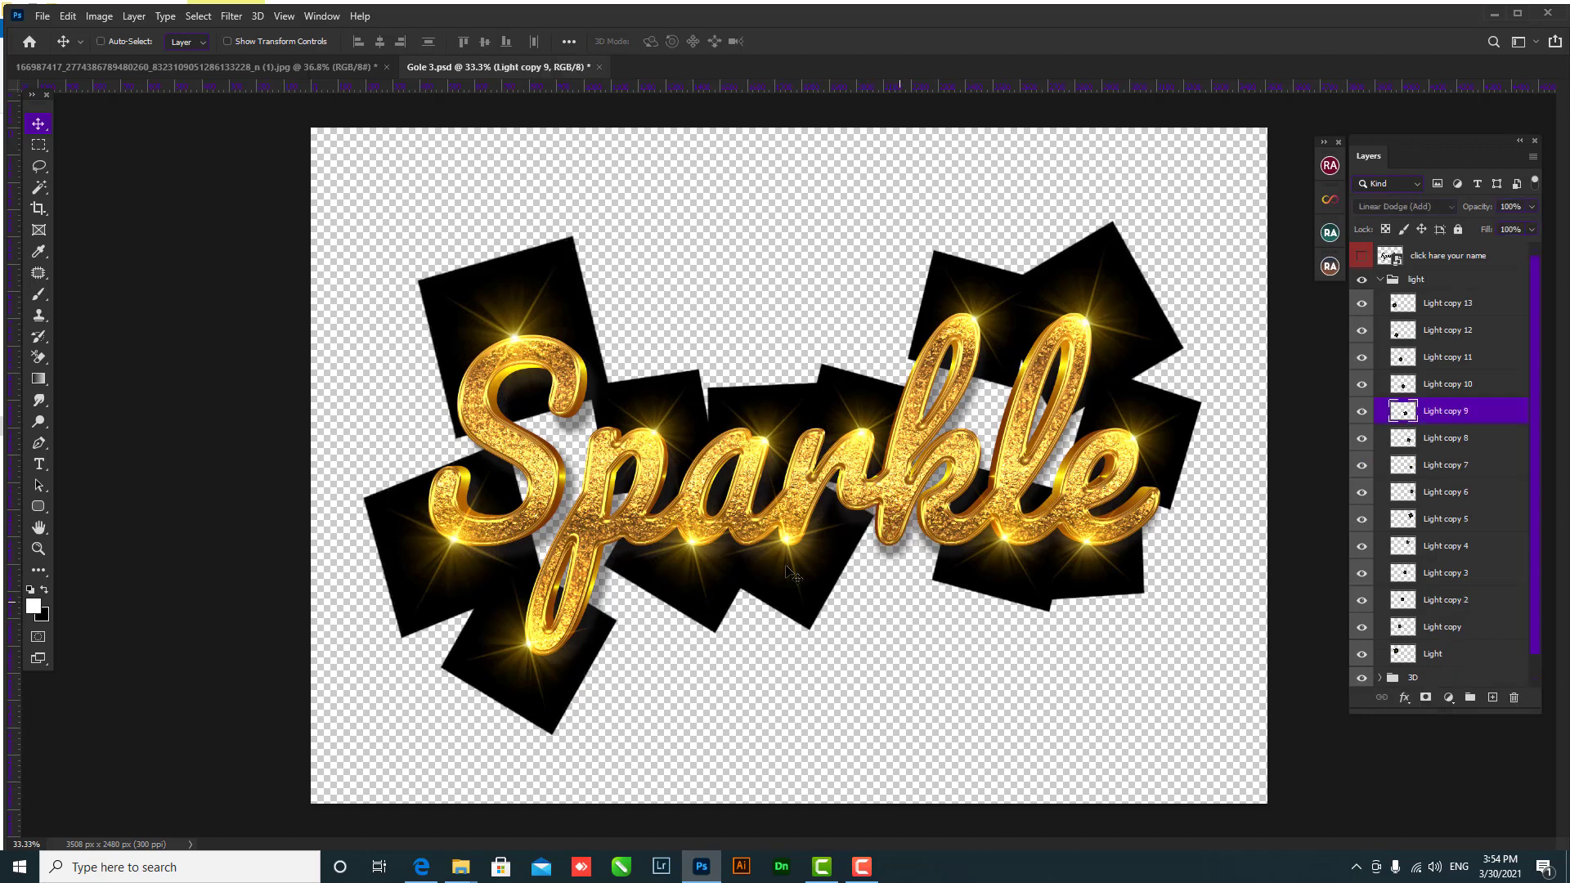
pyautogui.hotkey('ctrl', 'z')
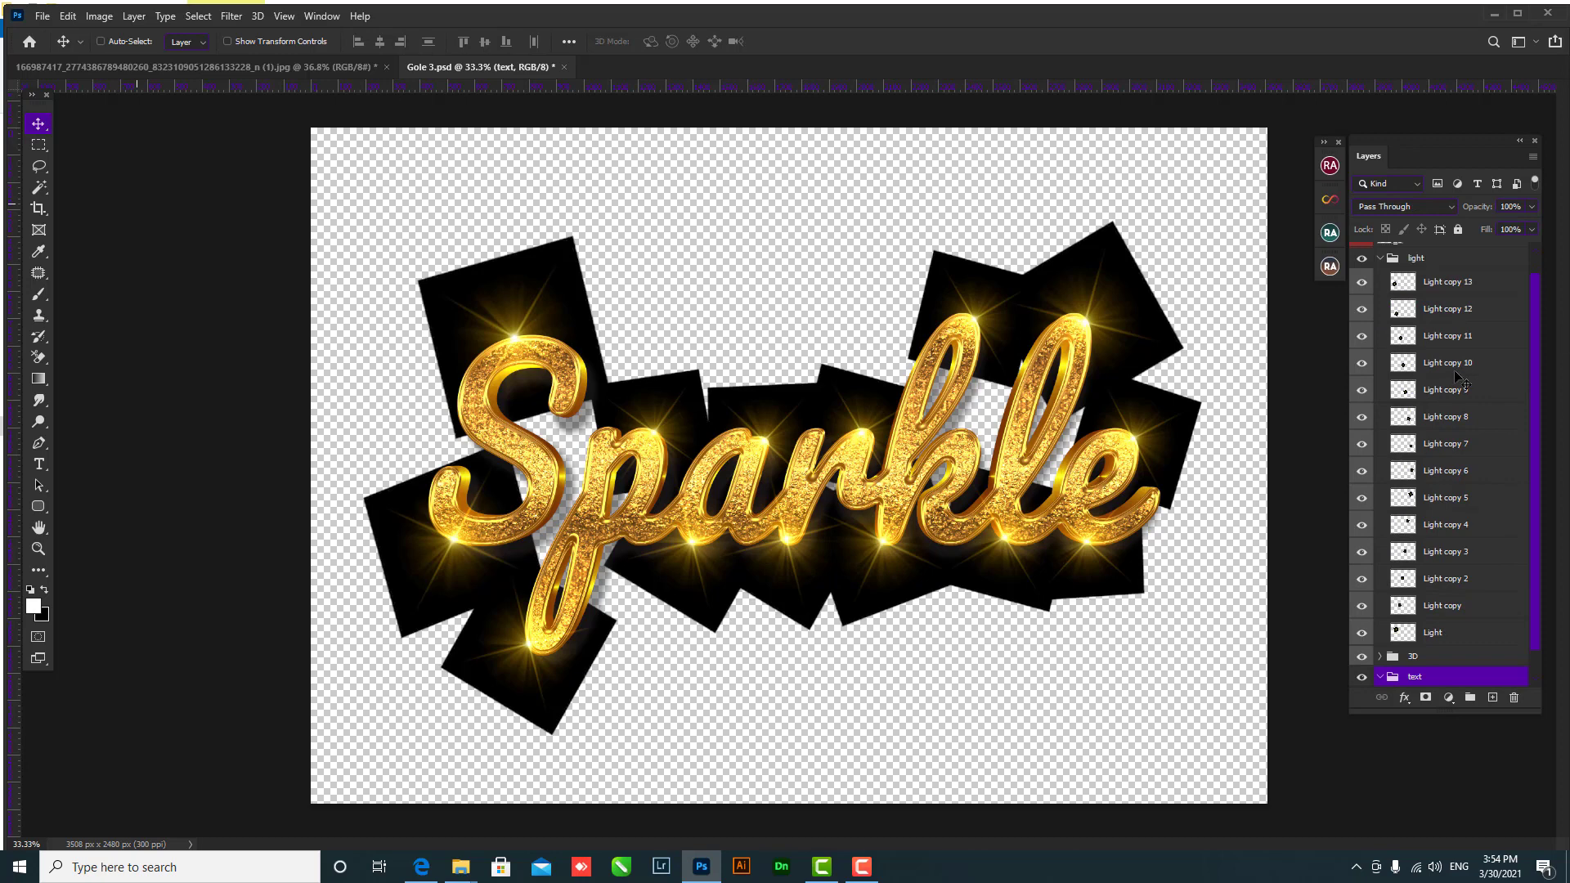
pyautogui.hotkey('ctrl', 'z')
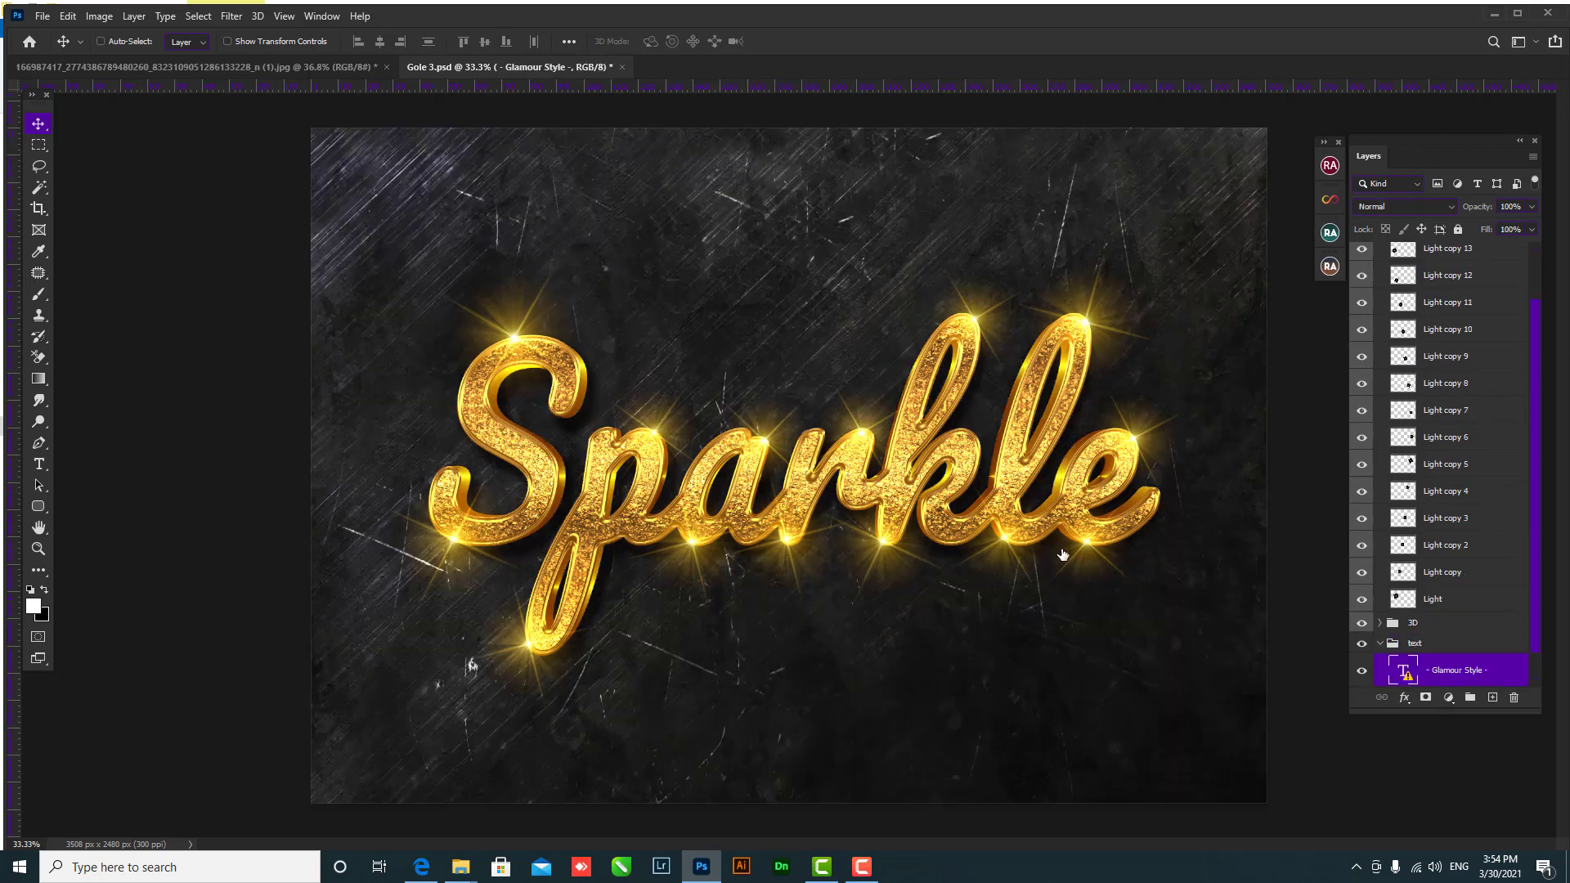
pyautogui.click(38, 124)
pyautogui.hotkey('ctrl', 'z')
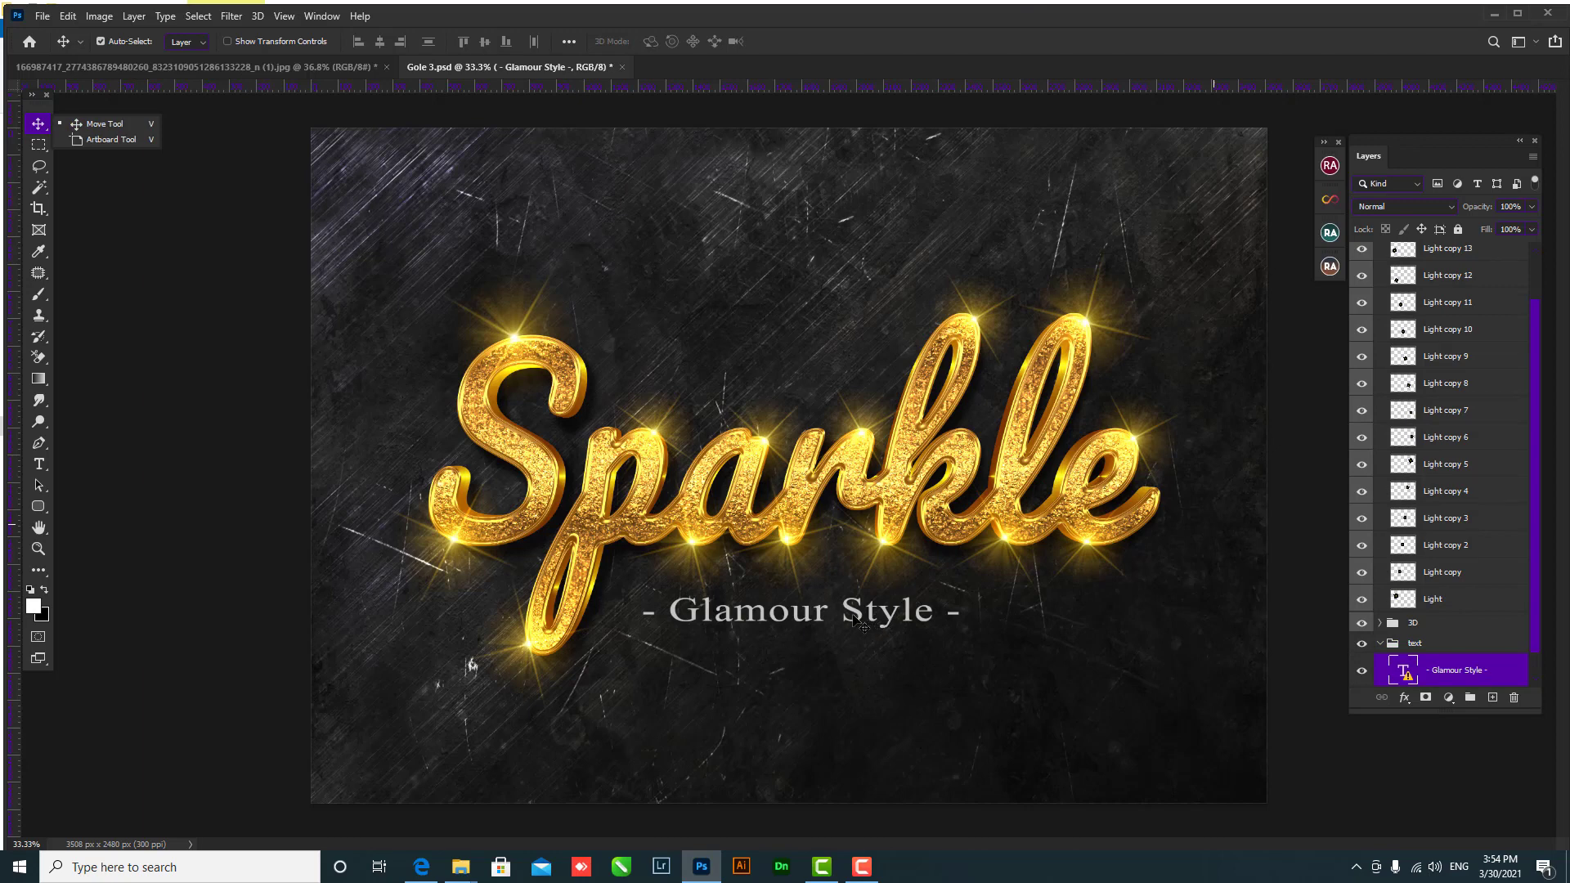
# - Nudge a sparkle, delete the Glamour Style caption, and collapse the light group
pyautogui.moveTo(862, 623); pyautogui.dragTo(883, 545)
pyautogui.click(862, 619)
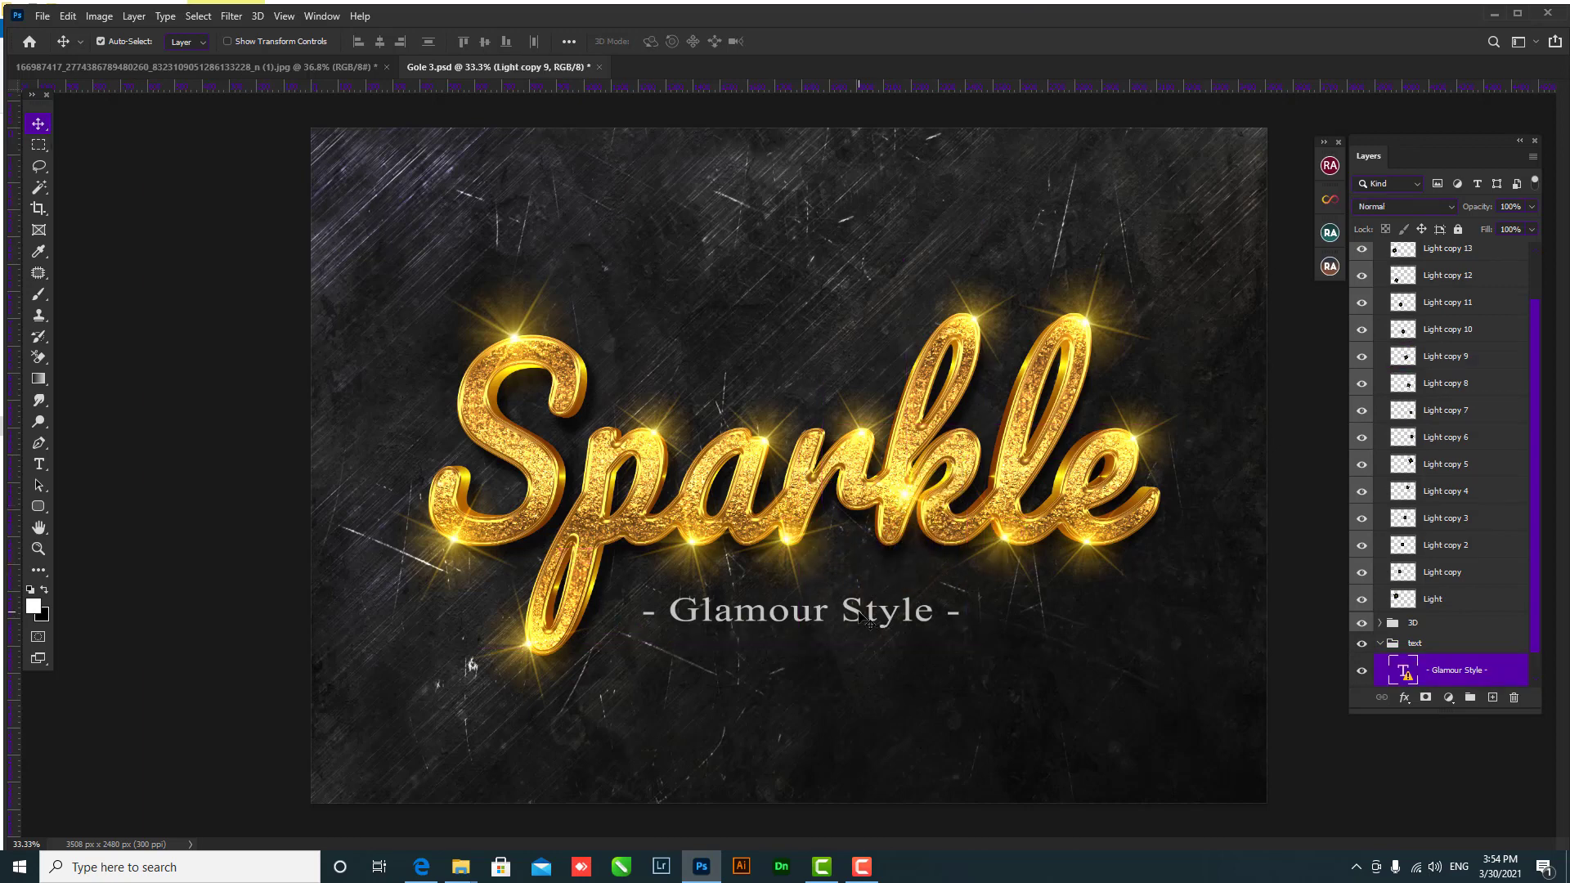
pyautogui.press('Delete')
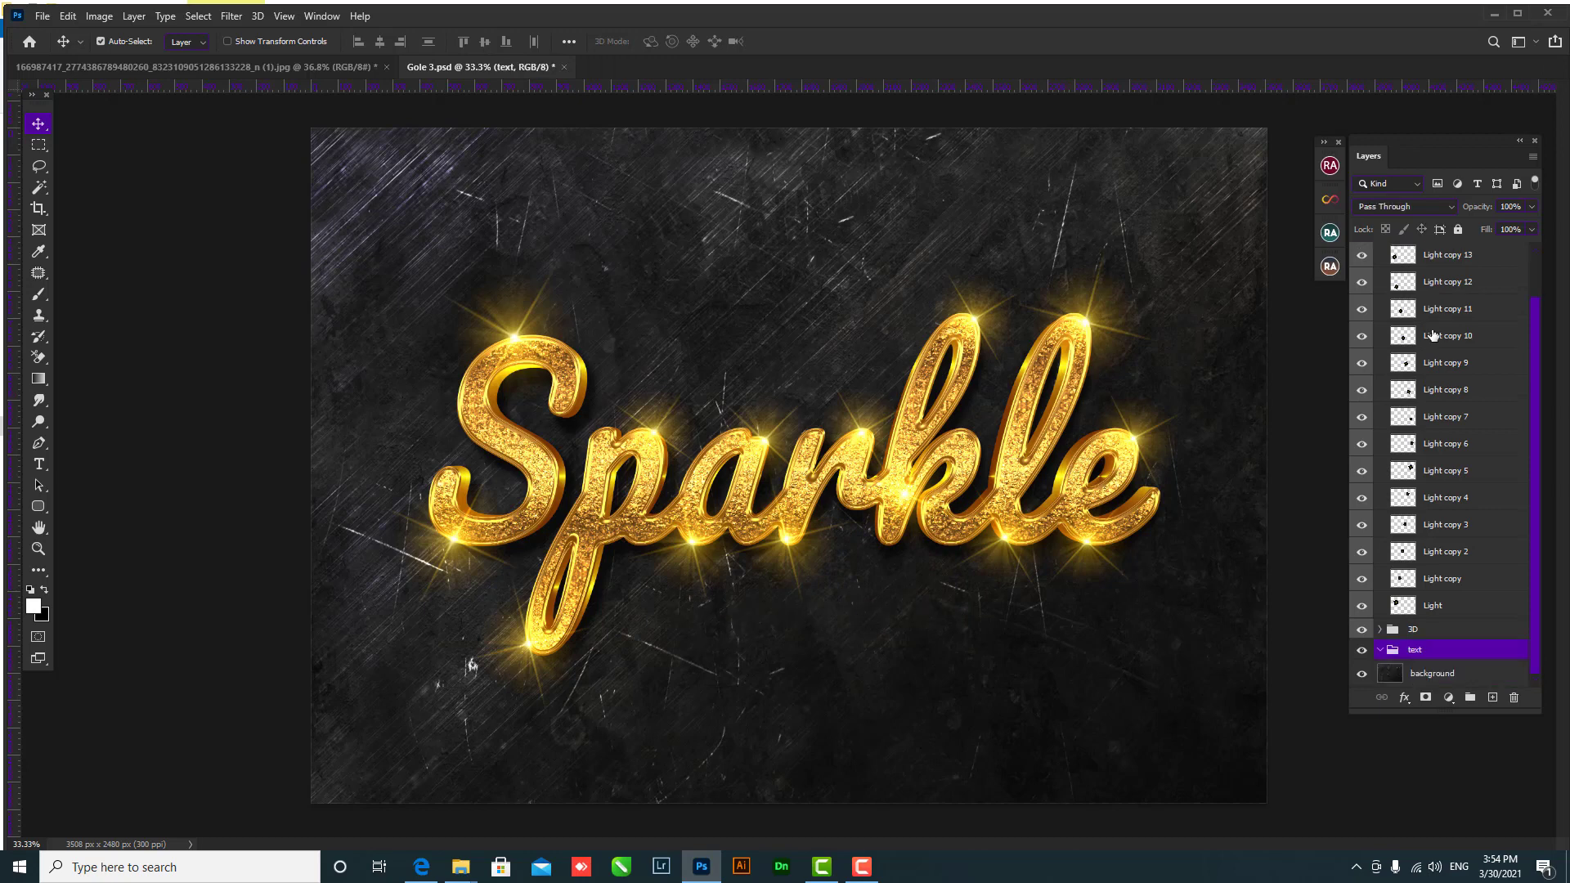
pyautogui.moveTo(1537, 466); pyautogui.dragTo(1533, 386)
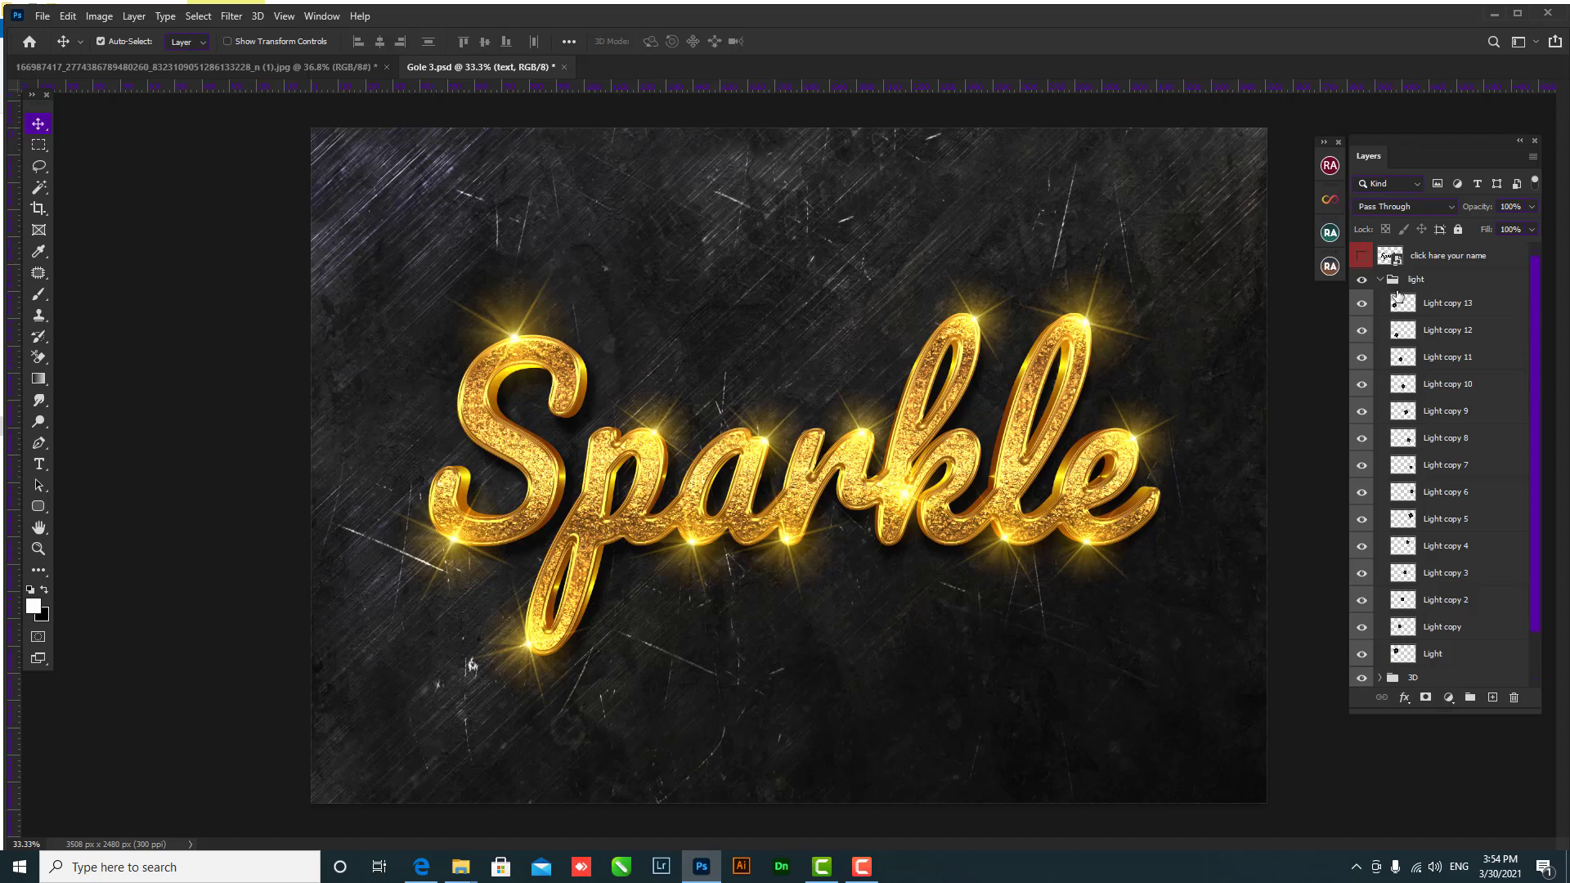
pyautogui.click(1379, 281)
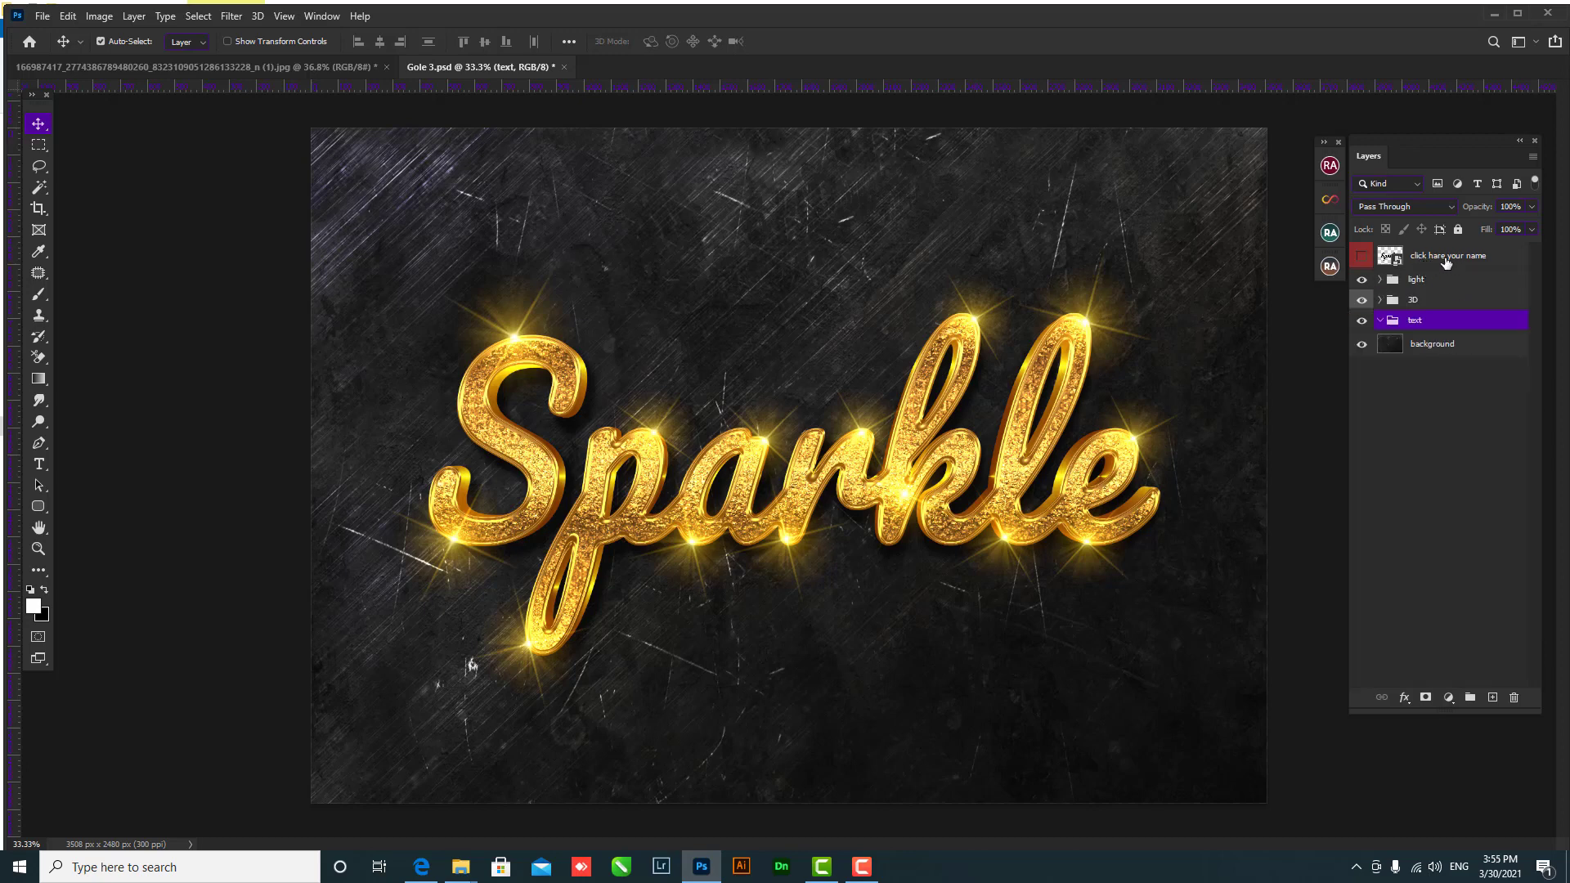
pyautogui.click(1397, 260)
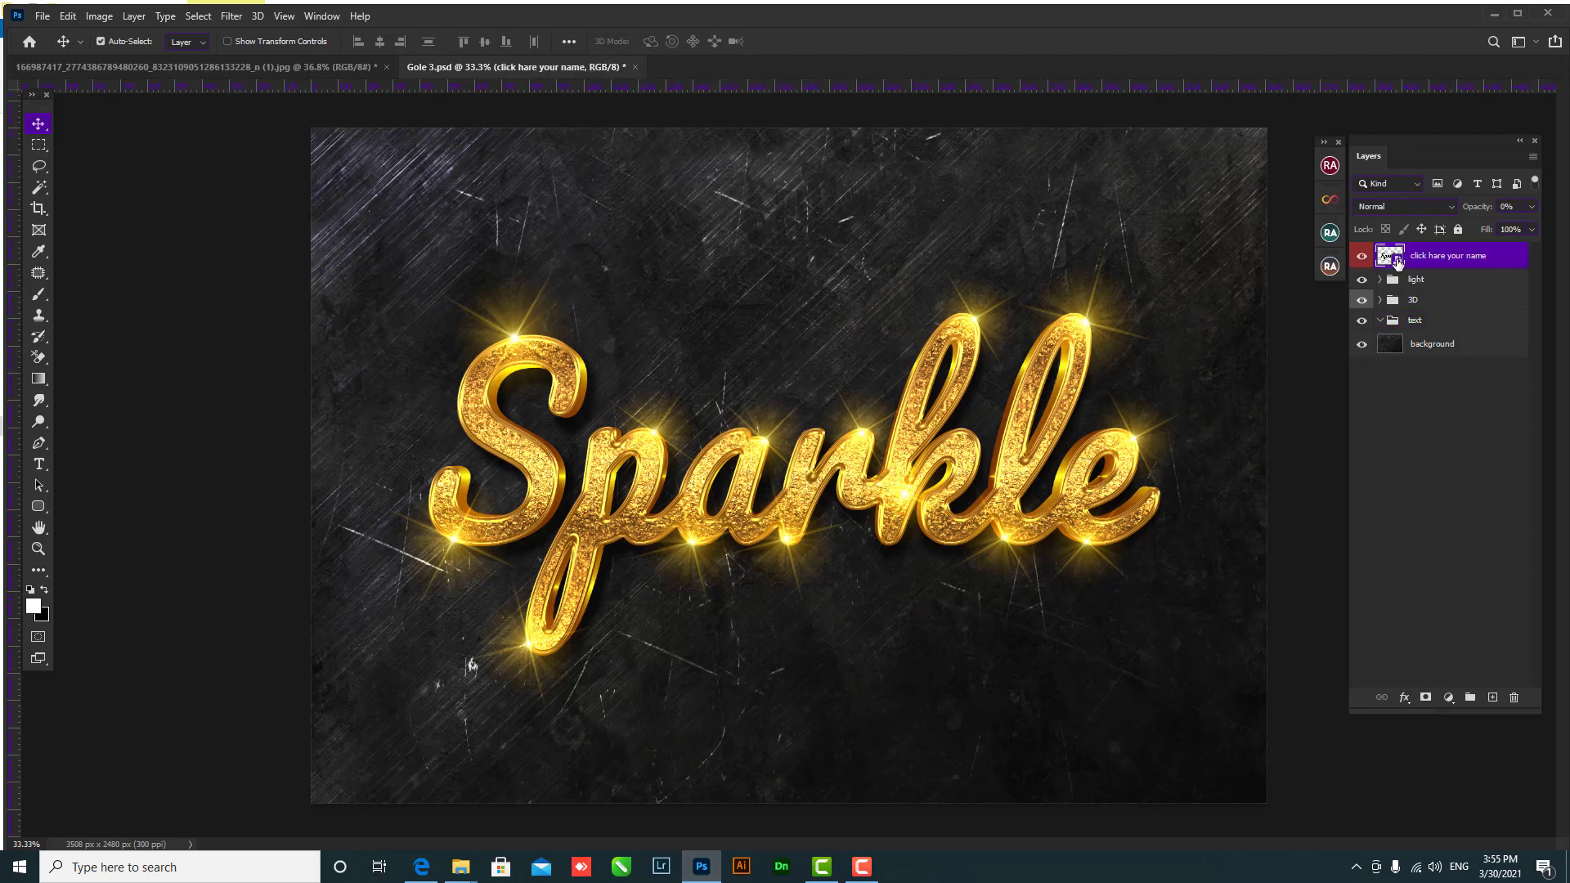
# - Replace the smart object's Sparkle text with the Khmer word មាស after swapping the missing font
pyautogui.doubleClick(832, 230)
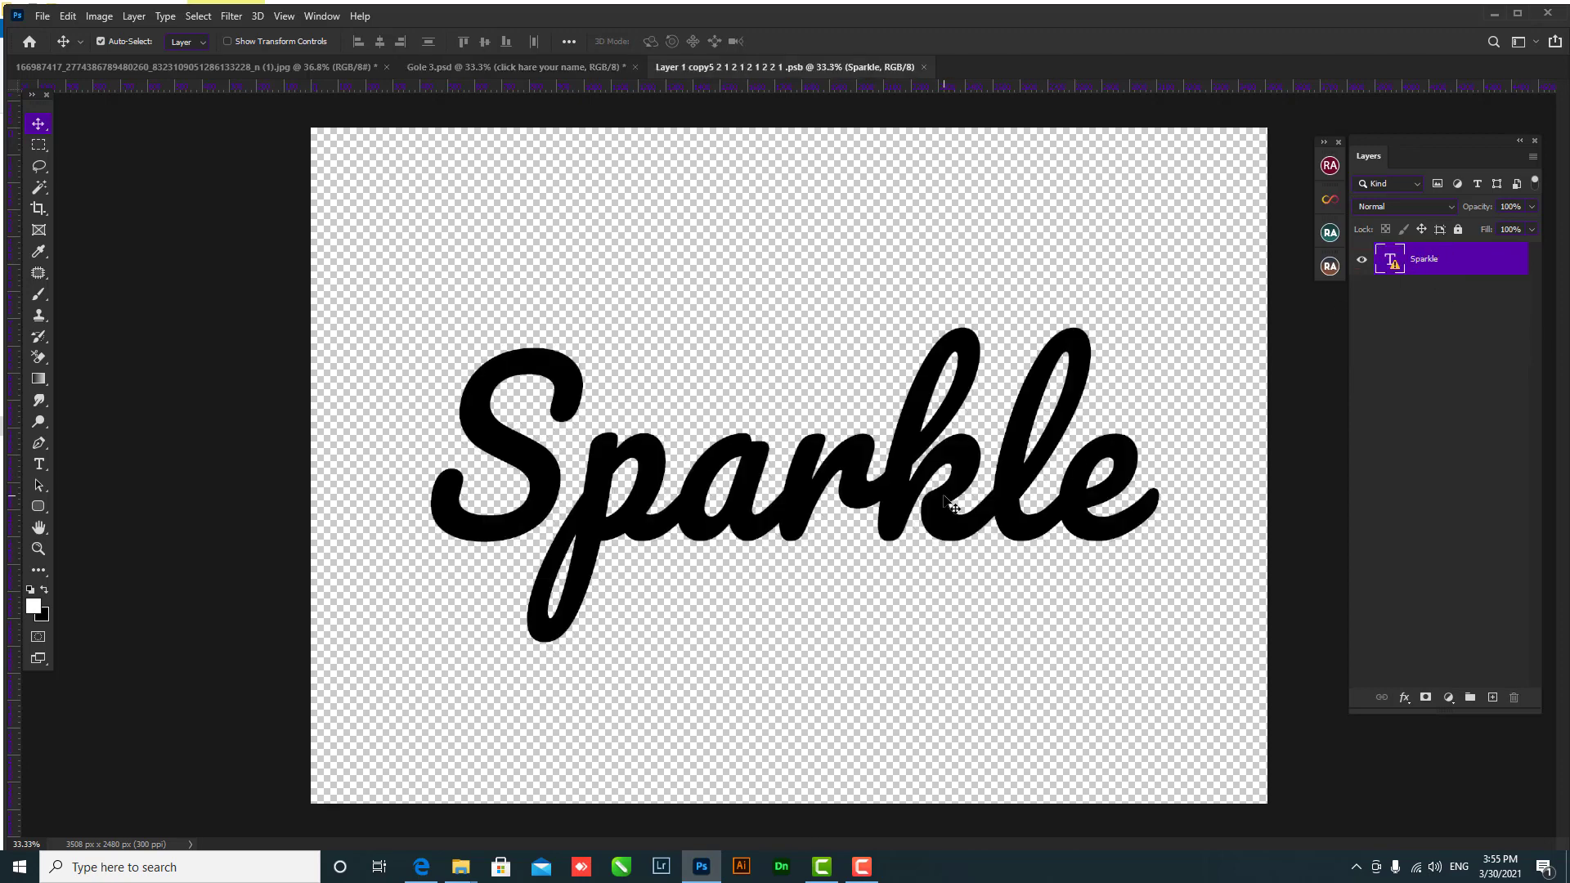
pyautogui.press('t')
pyautogui.click(901, 487)
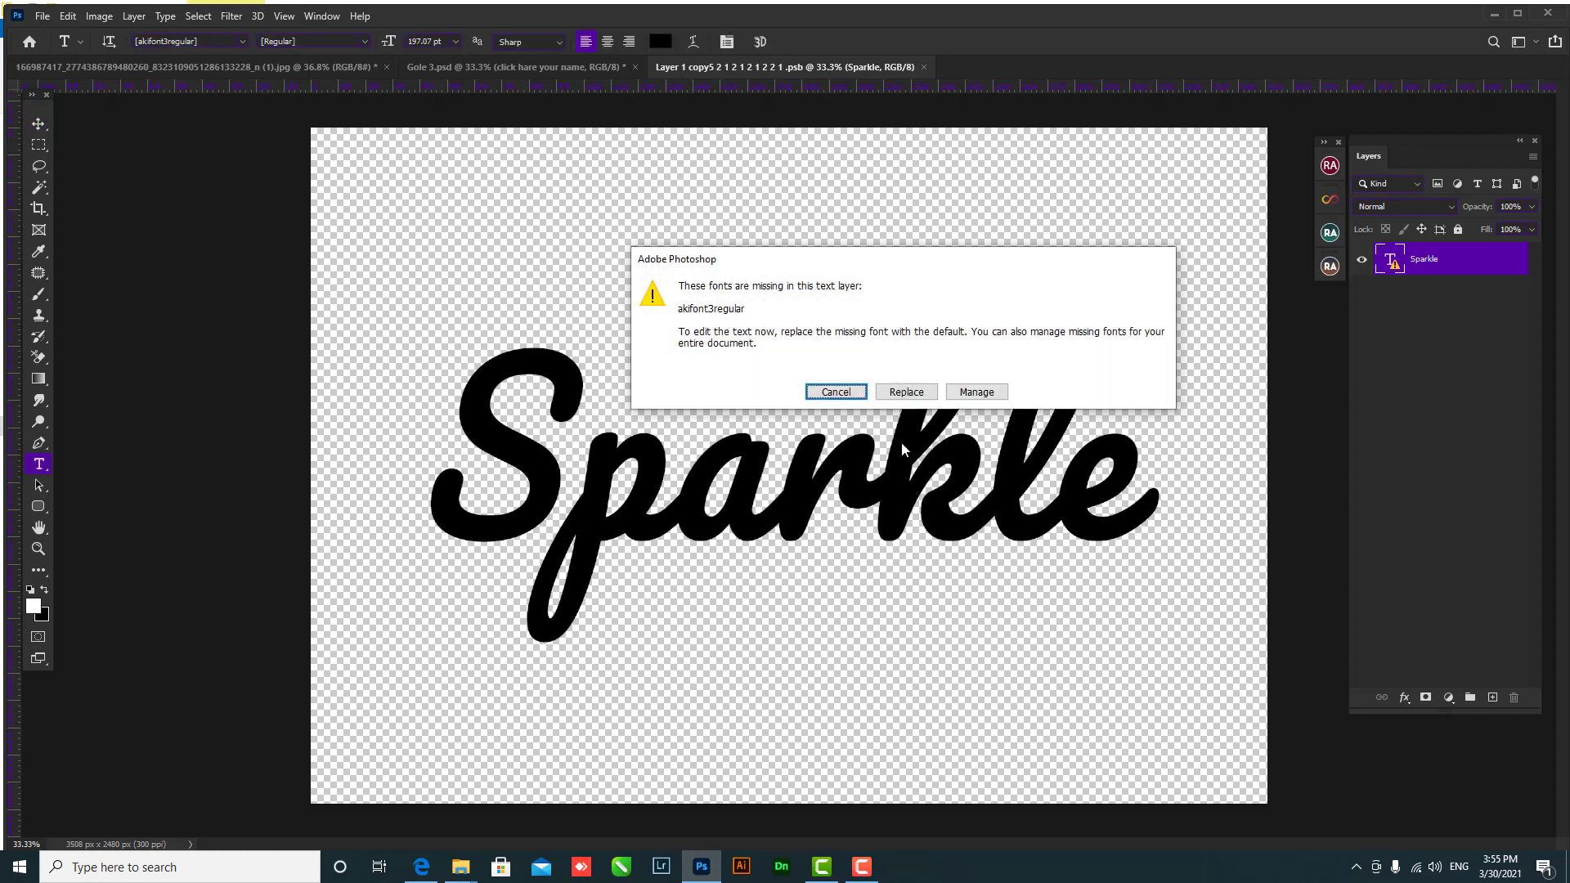
pyautogui.click(909, 393)
pyautogui.hotkey('ctrl', 'a')
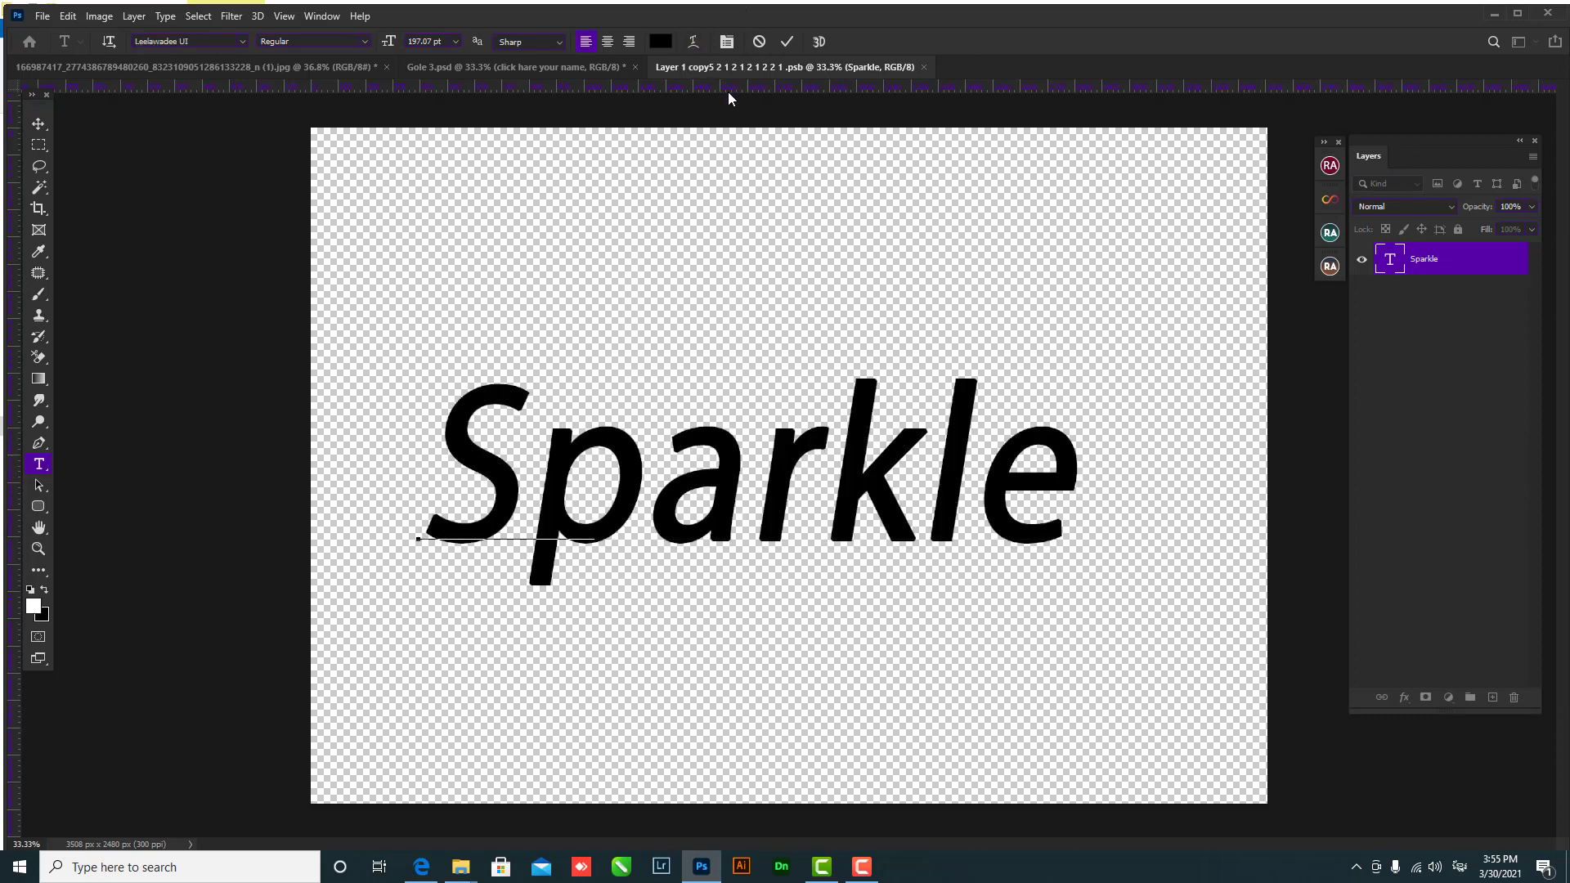
pyautogui.write('មាស')
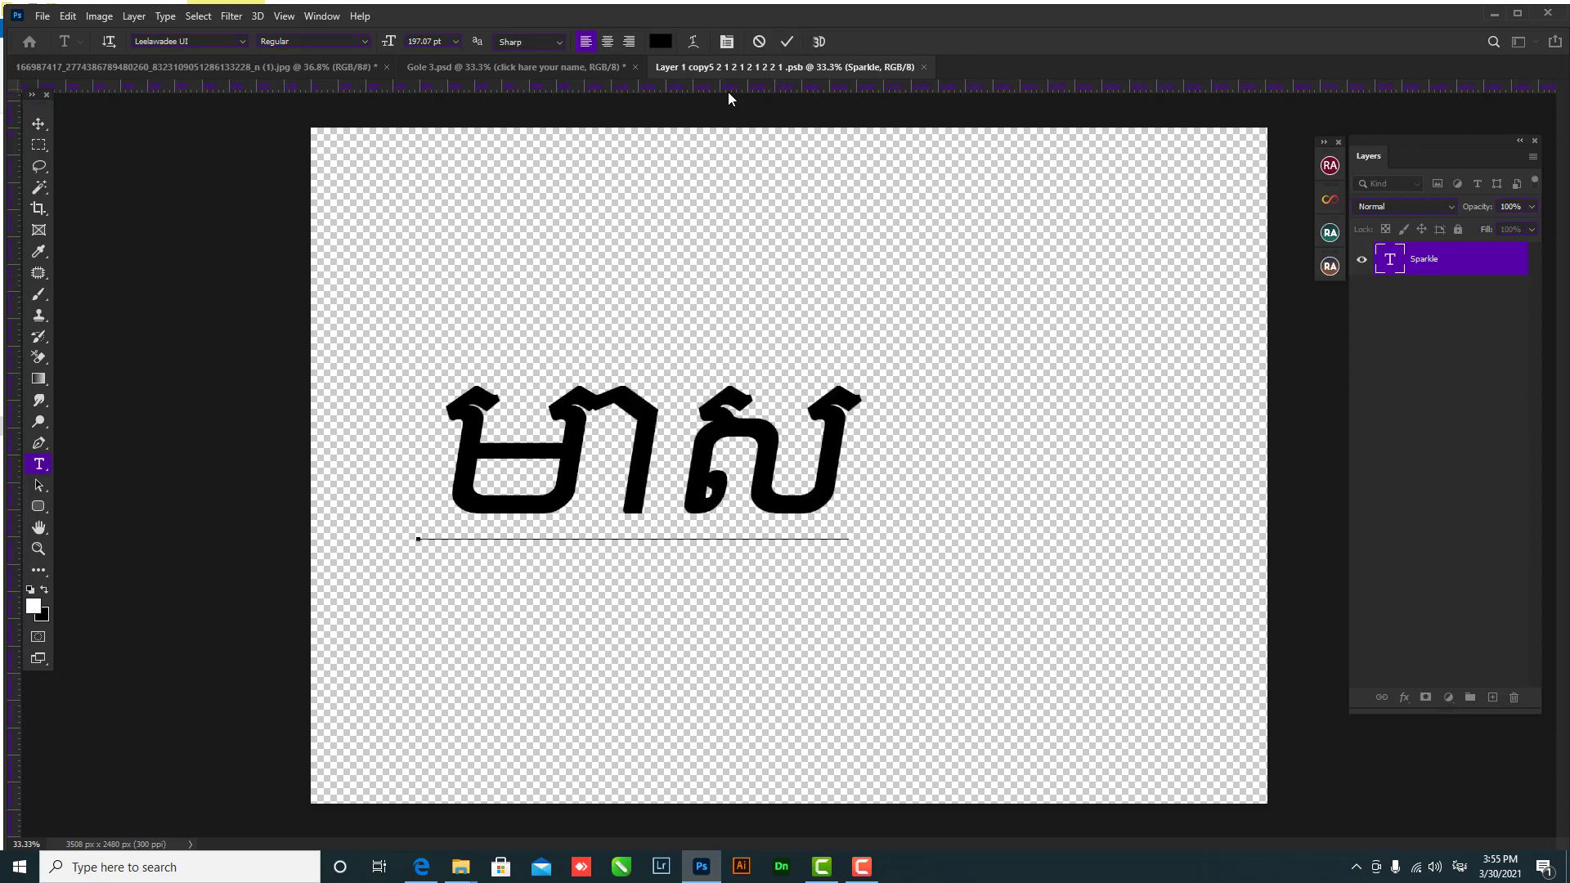
pyautogui.hotkey('ctrl', 'a')
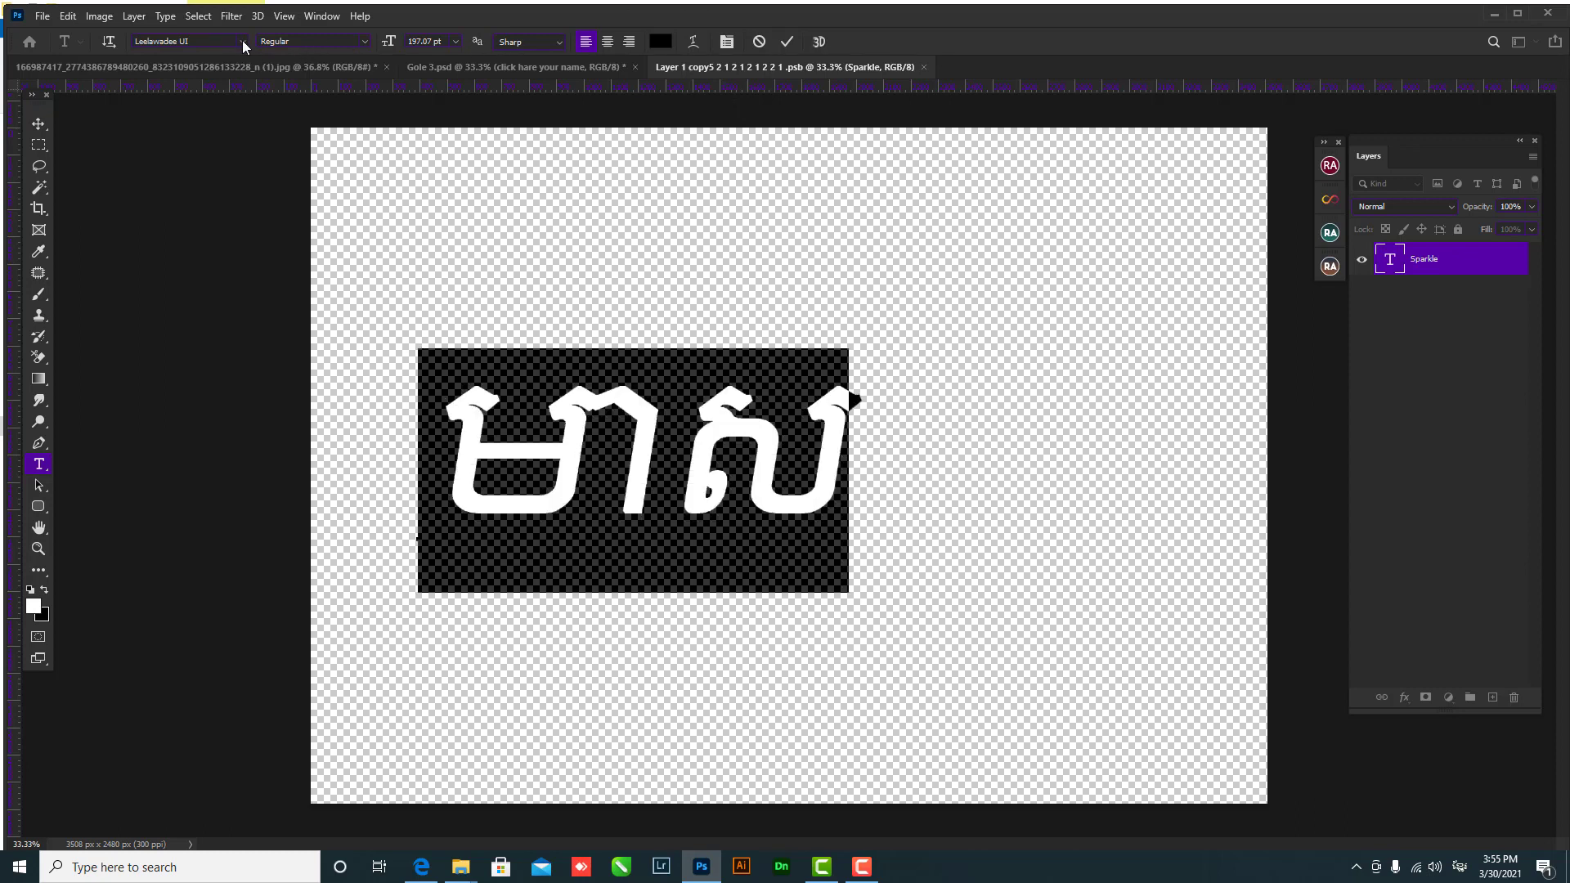
# - Set មាស in Khmer OS Moul Light with anti-aliasing None and commit the text
pyautogui.click(242, 40)
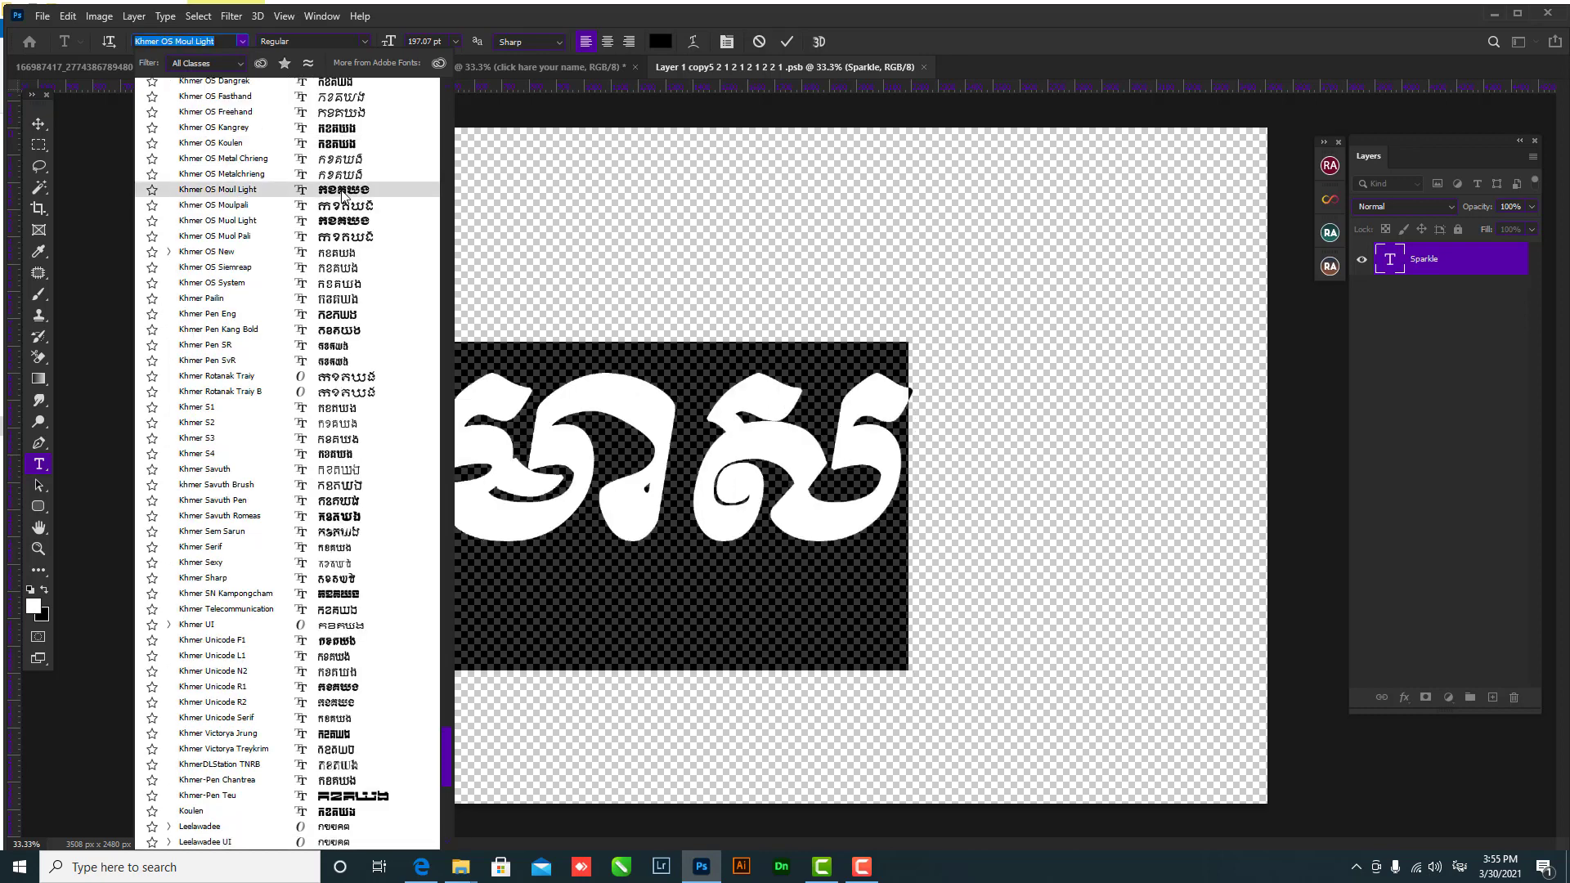
pyautogui.click(342, 190)
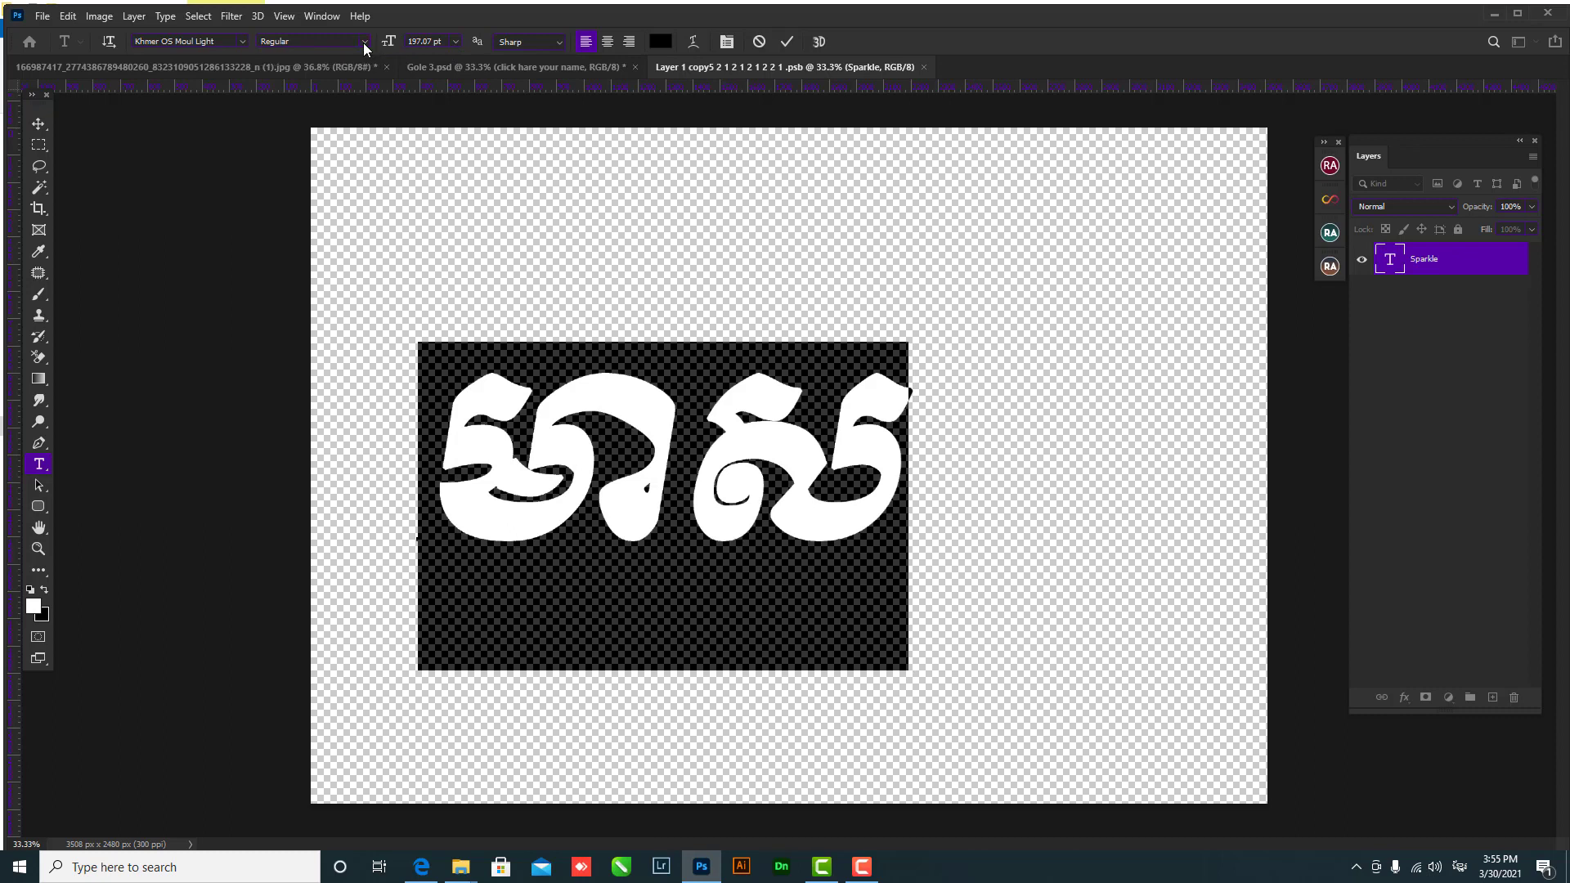
pyautogui.click(561, 45)
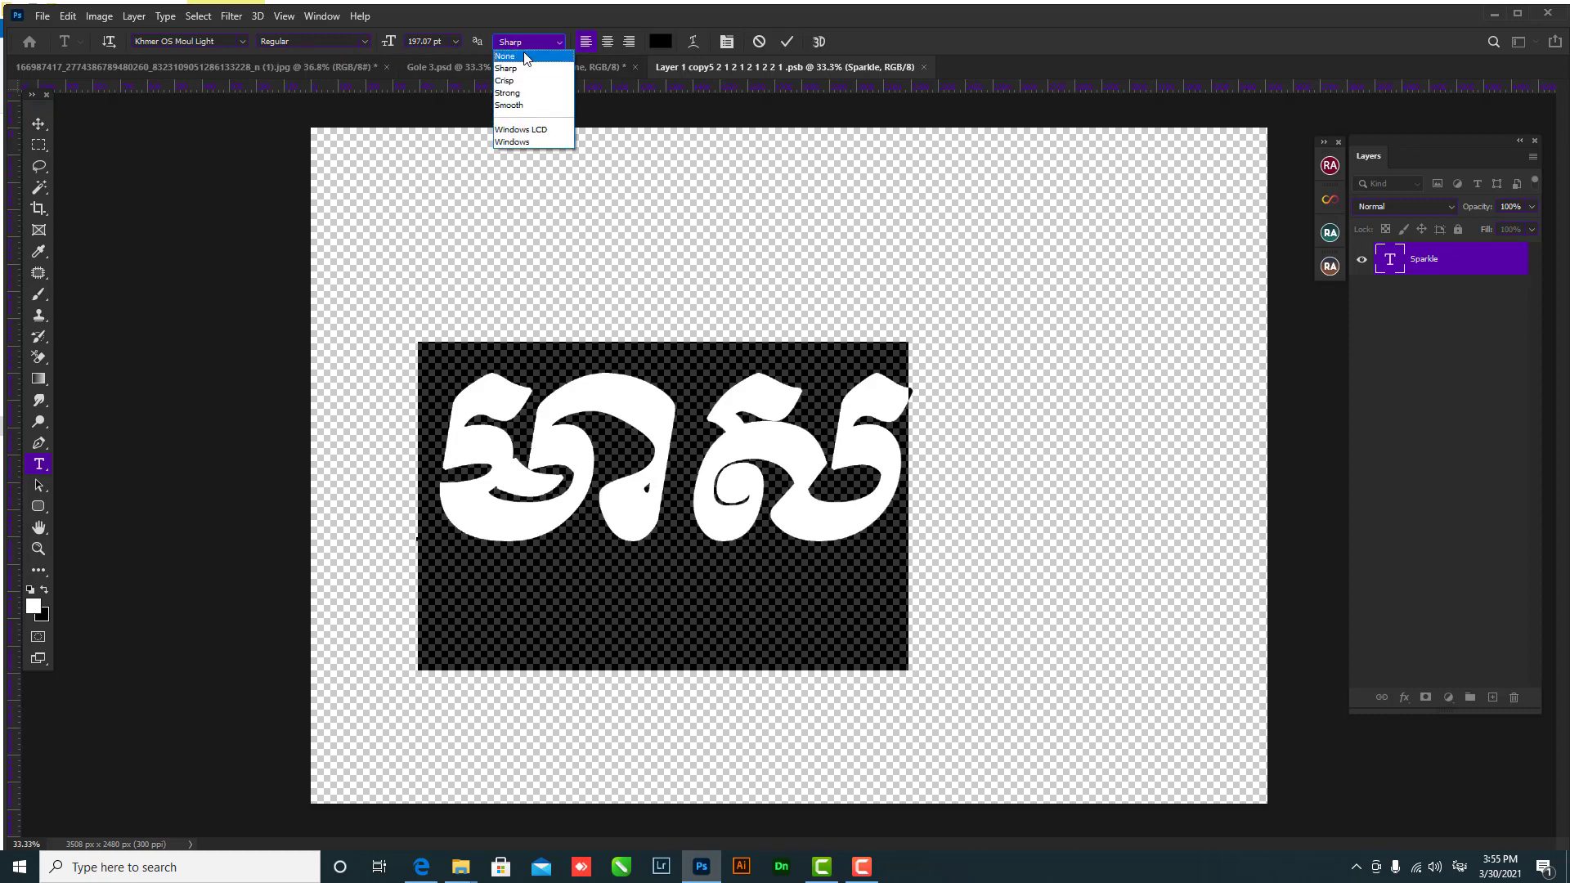
pyautogui.click(523, 52)
pyautogui.hotkey('ctrl', 'Return')
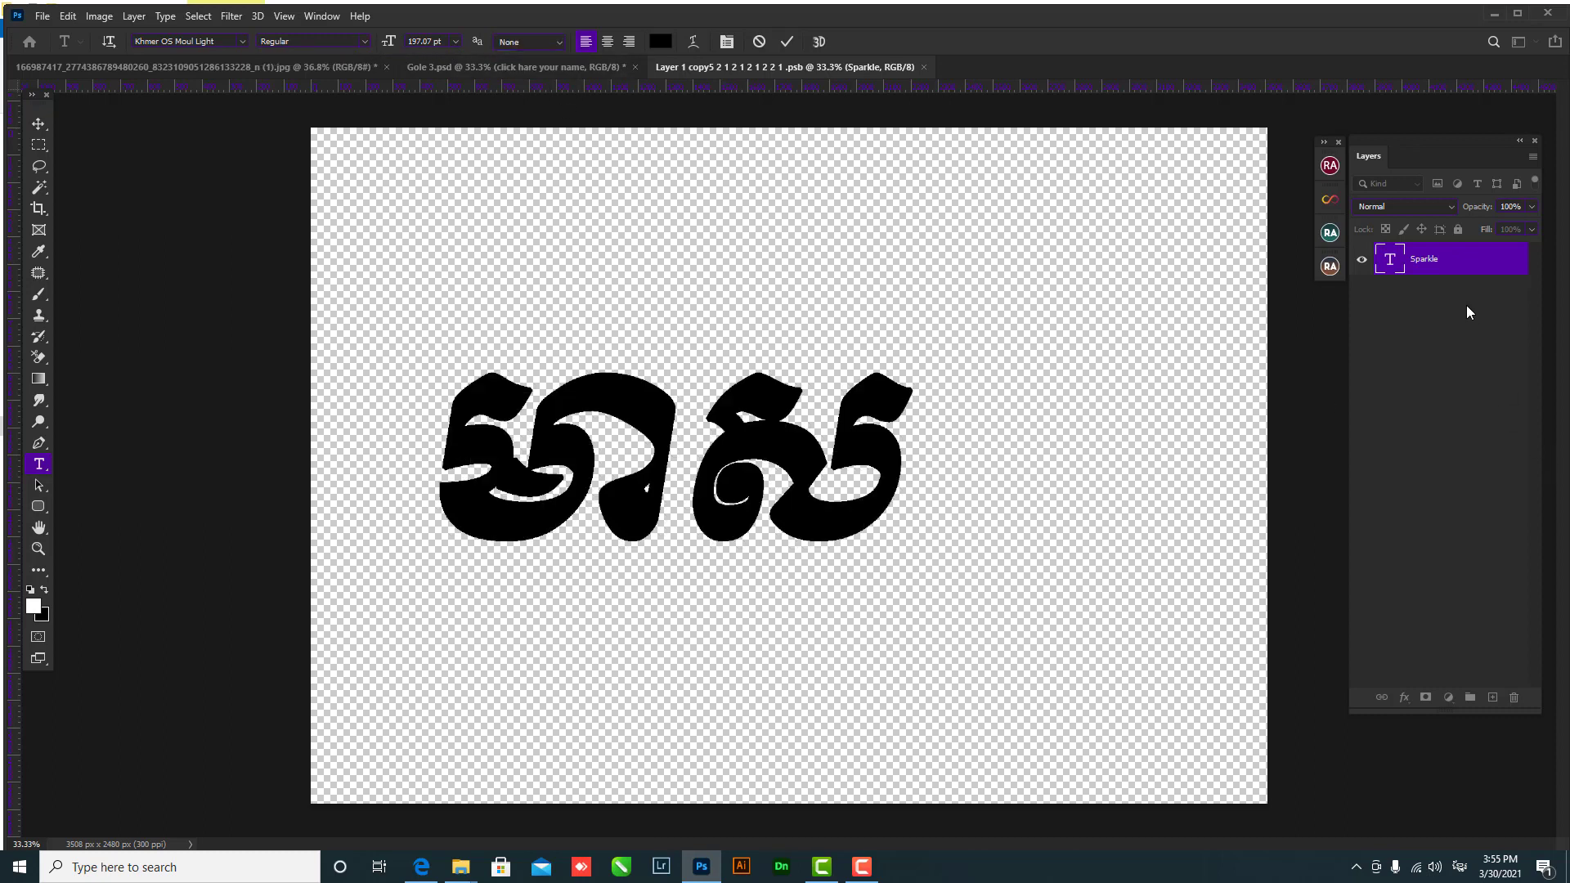
pyautogui.click(39, 123)
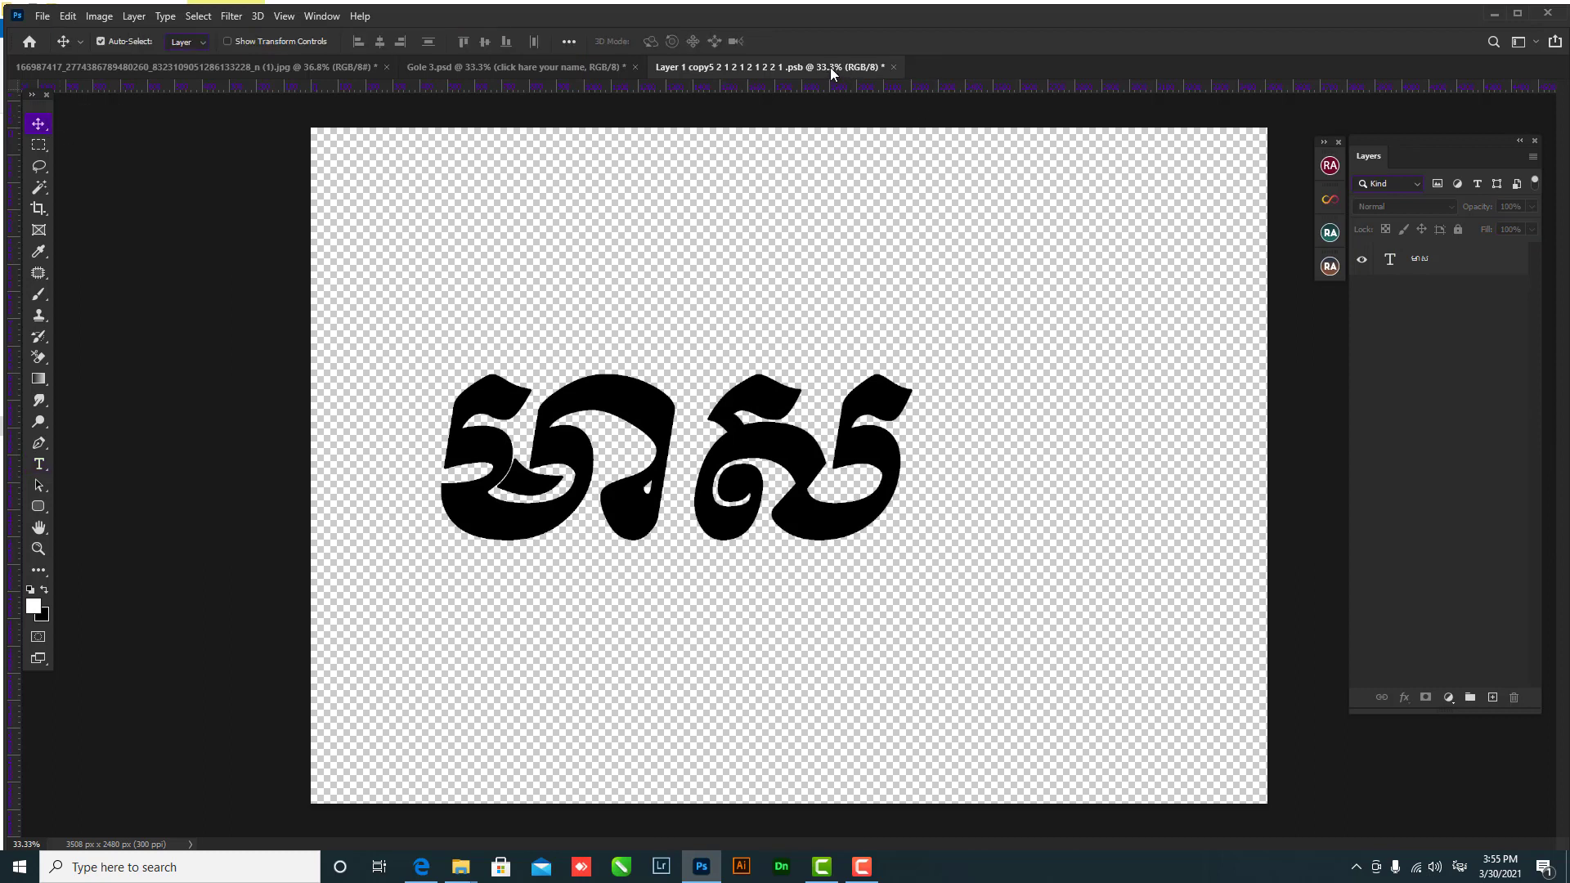
# - Save the smart object contents and return to the Gole 3.psd template
pyautogui.click(41, 16)
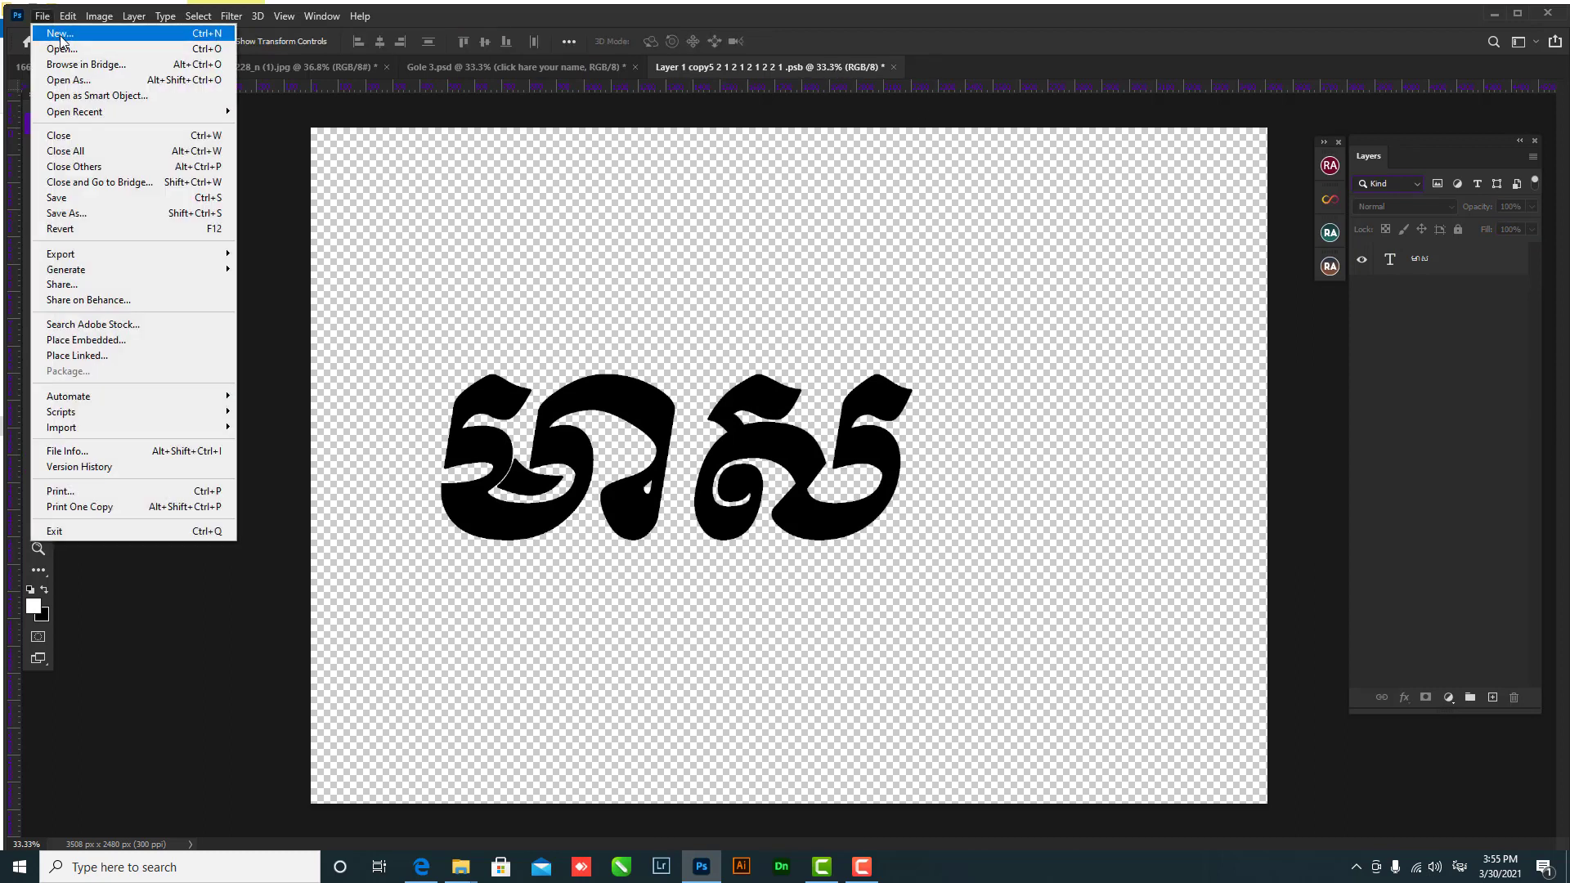
pyautogui.click(56, 198)
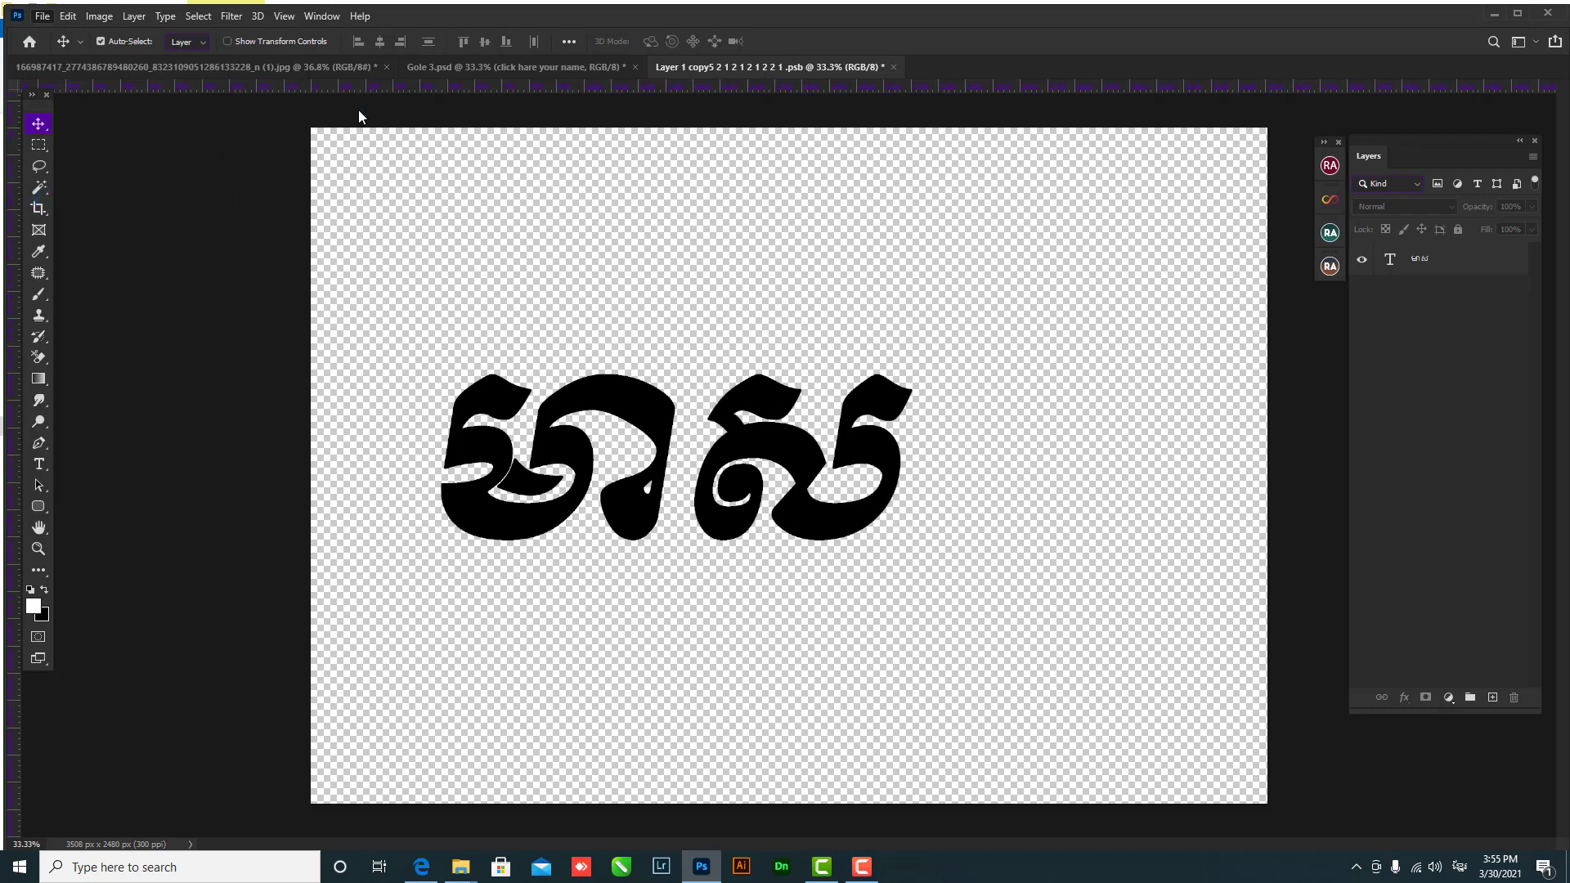
pyautogui.click(536, 67)
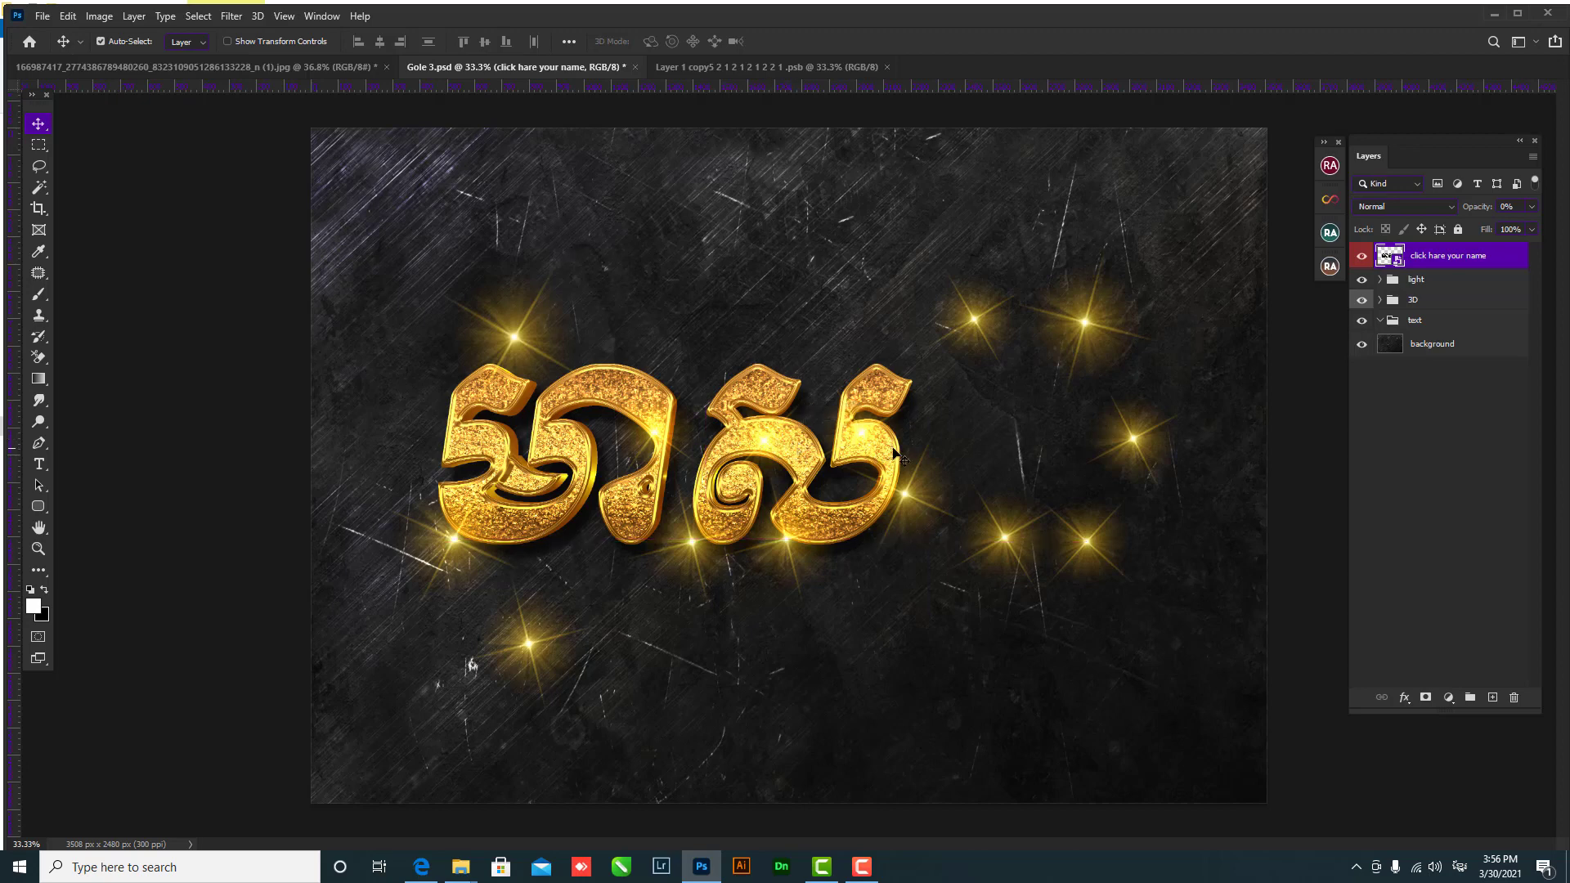
# - Delete the stray sparkles right of the word and hide the sparkle light group
pyautogui.click(1006, 540)
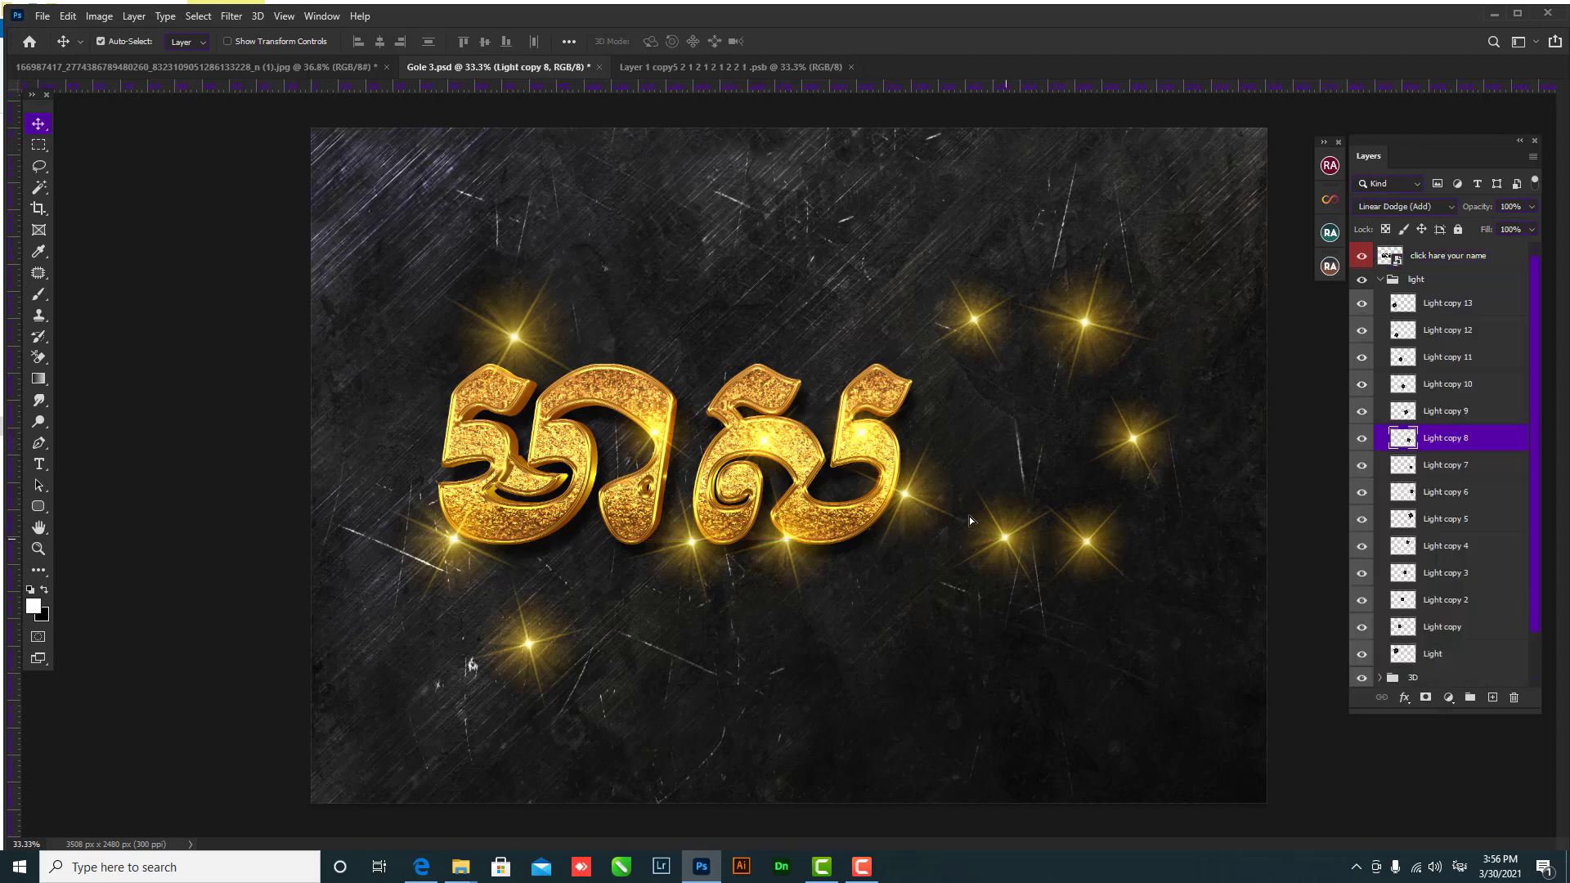
pyautogui.moveTo(969, 517)
pyautogui.mouseDown()
pyautogui.moveTo(909, 500)
pyautogui.moveTo(893, 526)
pyautogui.moveTo(862, 485)
pyautogui.mouseUp()
pyautogui.press('Delete')
pyautogui.press('Delete')
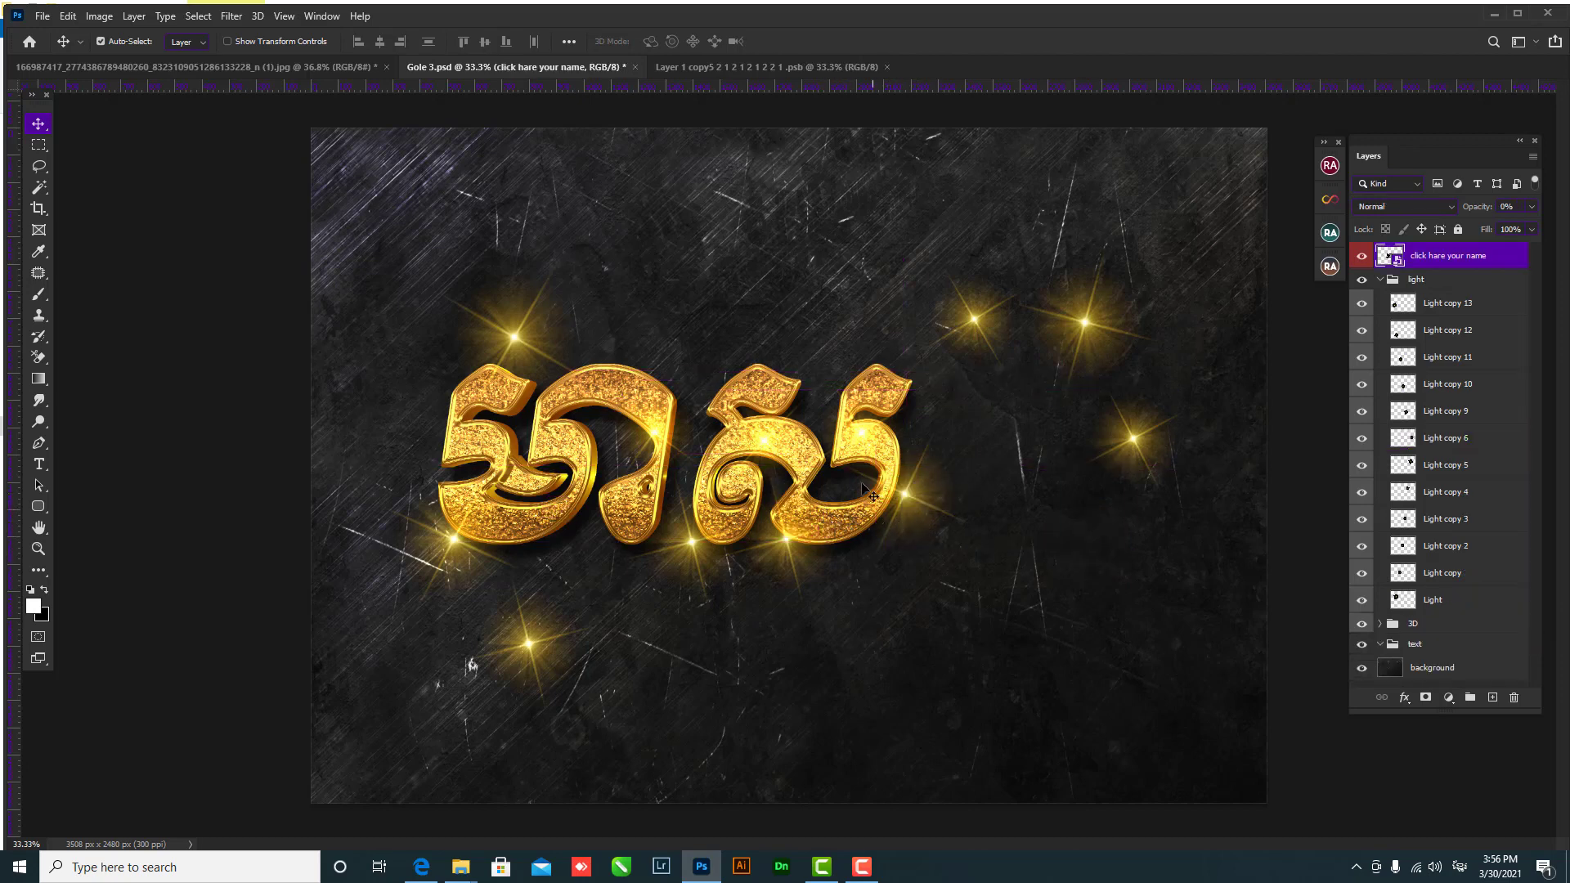
pyautogui.moveTo(861, 416); pyautogui.dragTo(950, 433)
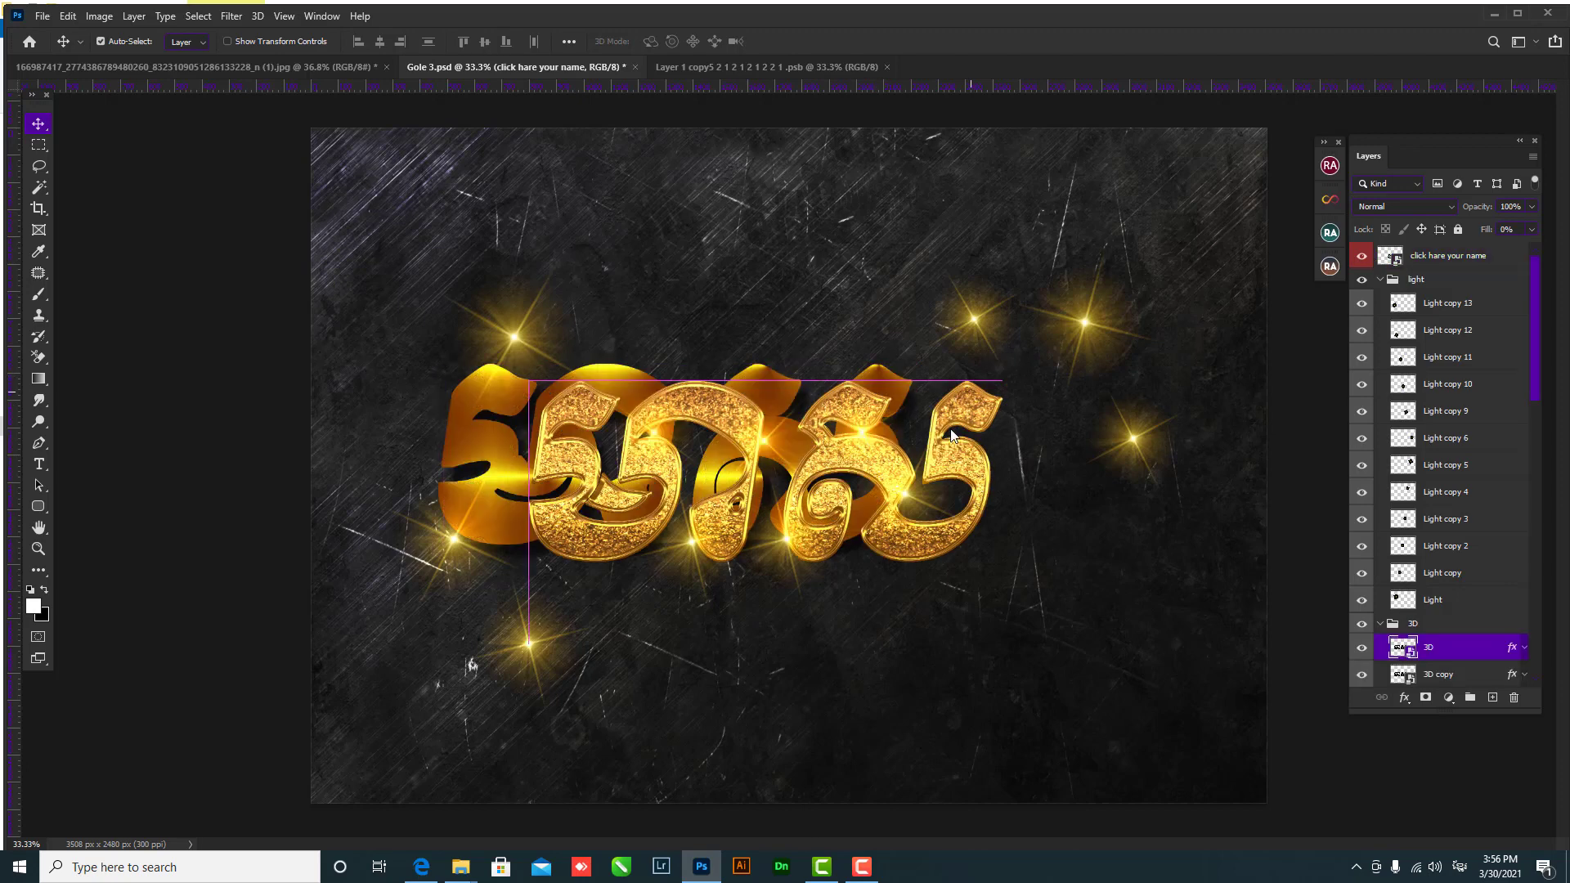
pyautogui.hotkey('ctrl', 'z')
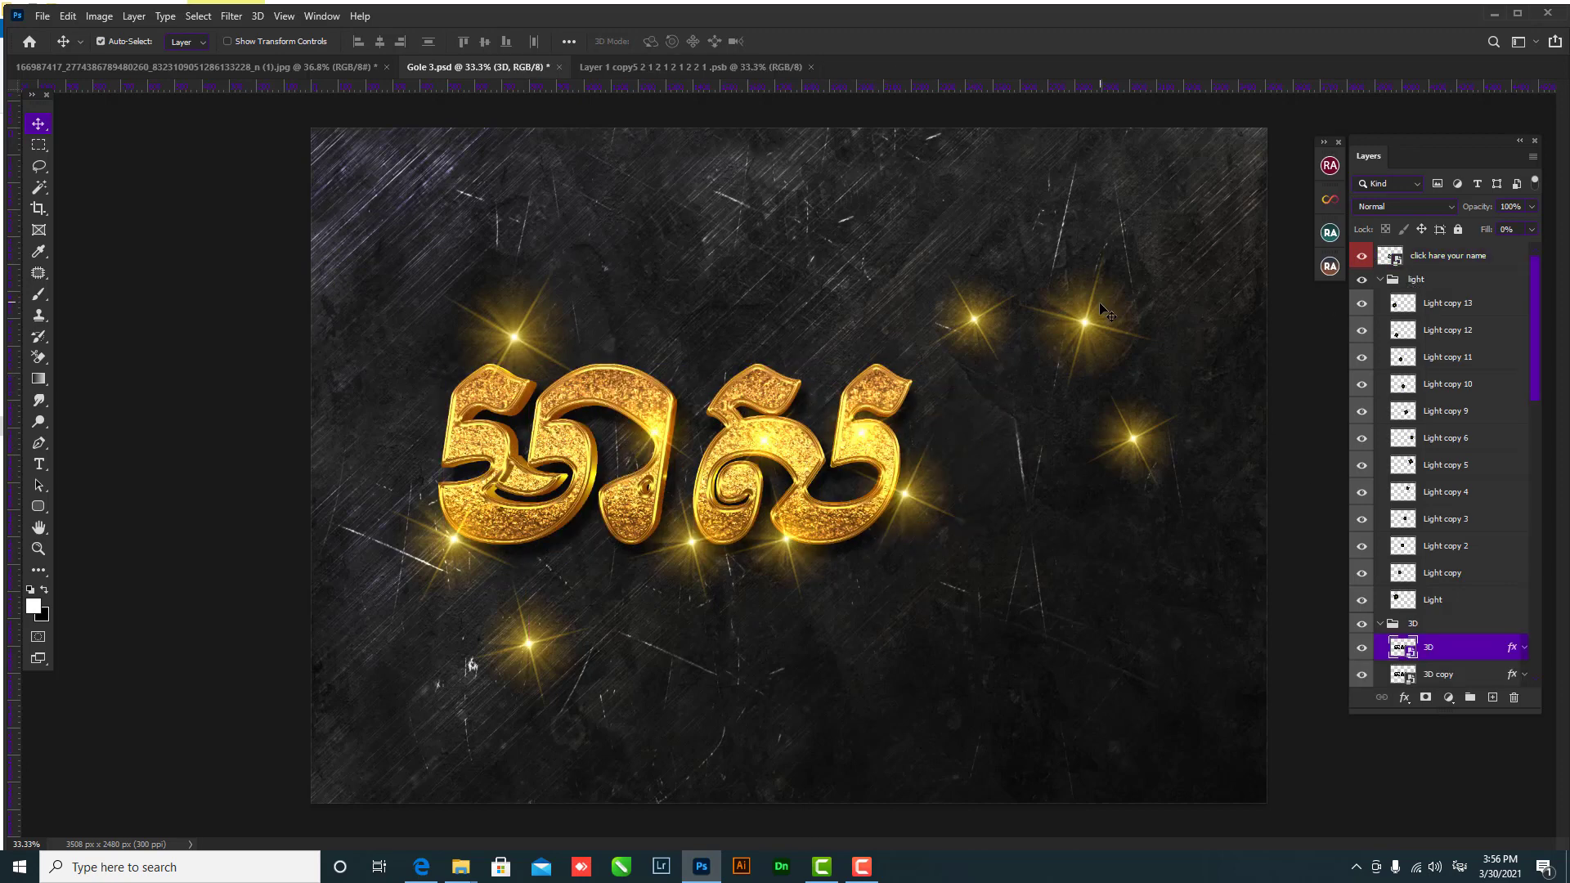
pyautogui.click(1380, 279)
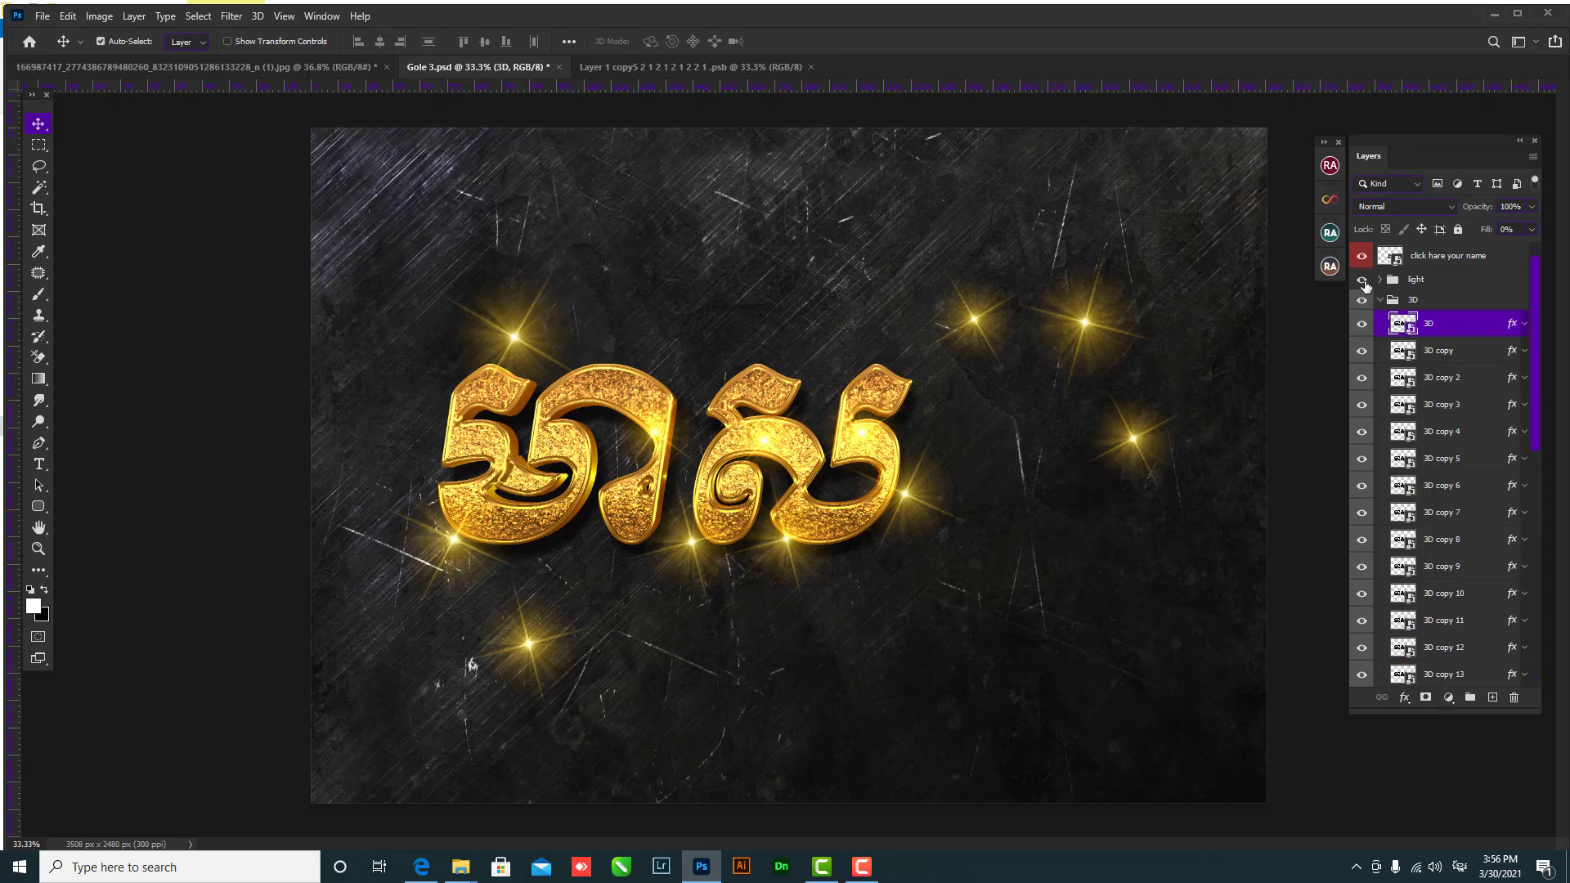
pyautogui.click(1361, 282)
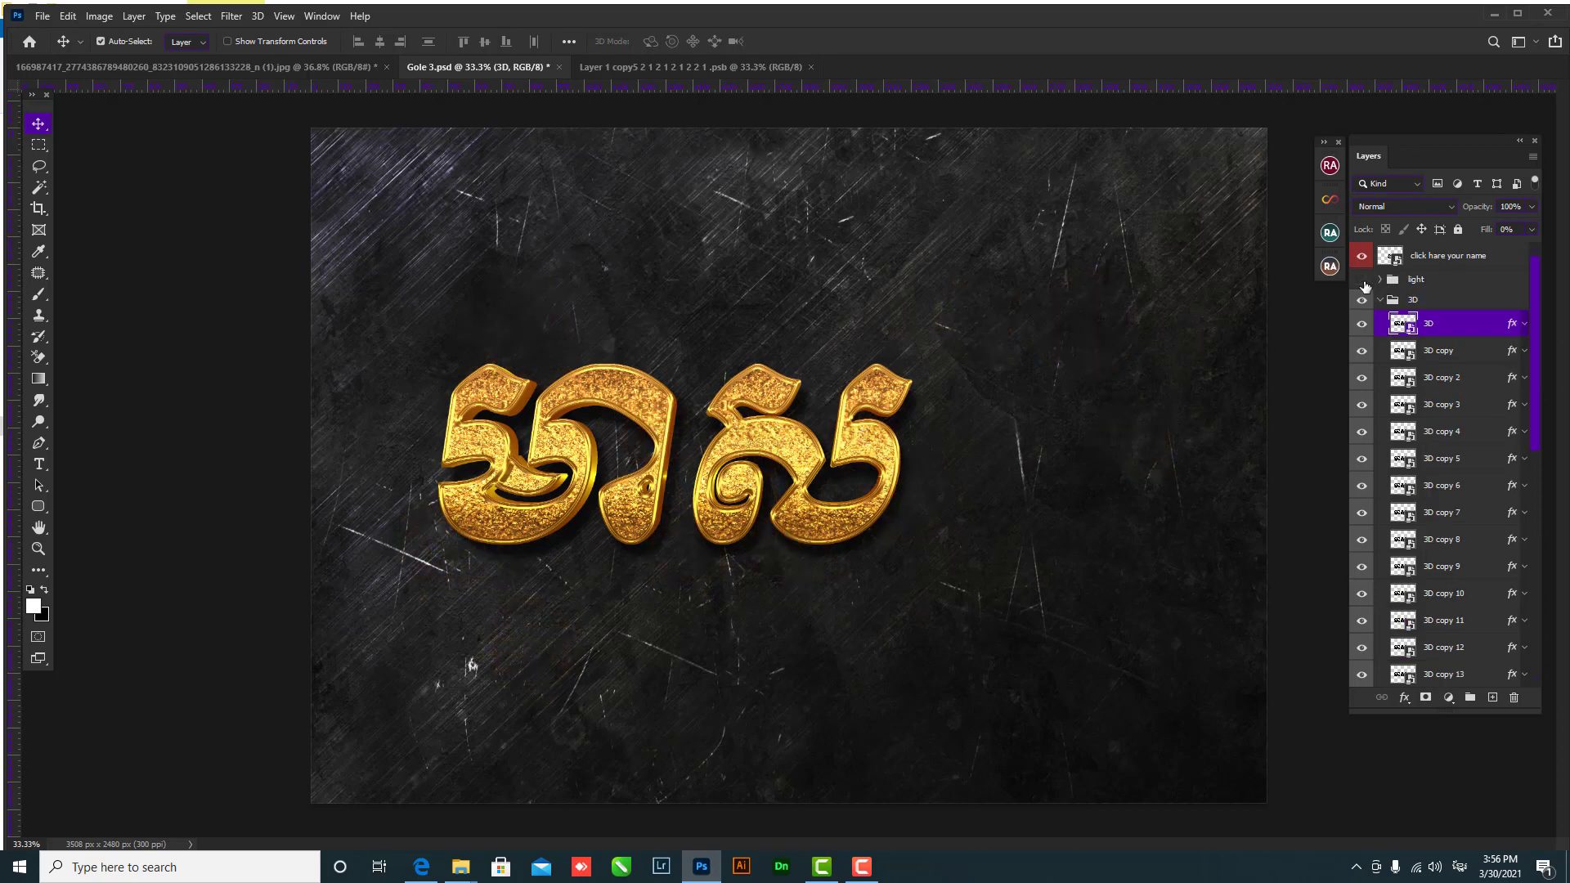
pyautogui.click(1466, 259)
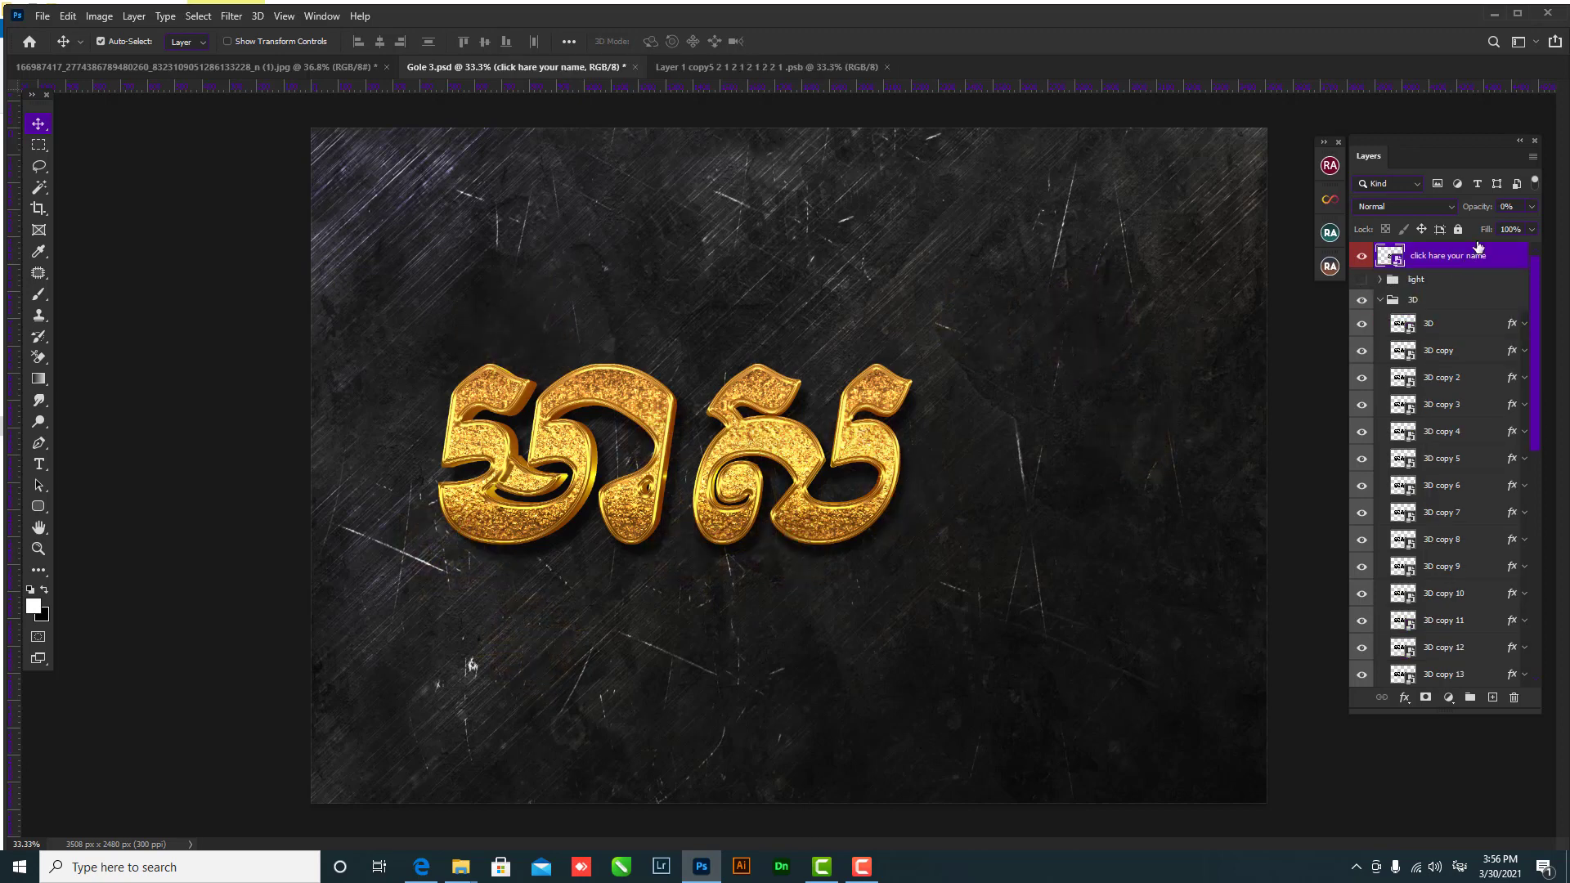
pyautogui.rightClick(1445, 254)
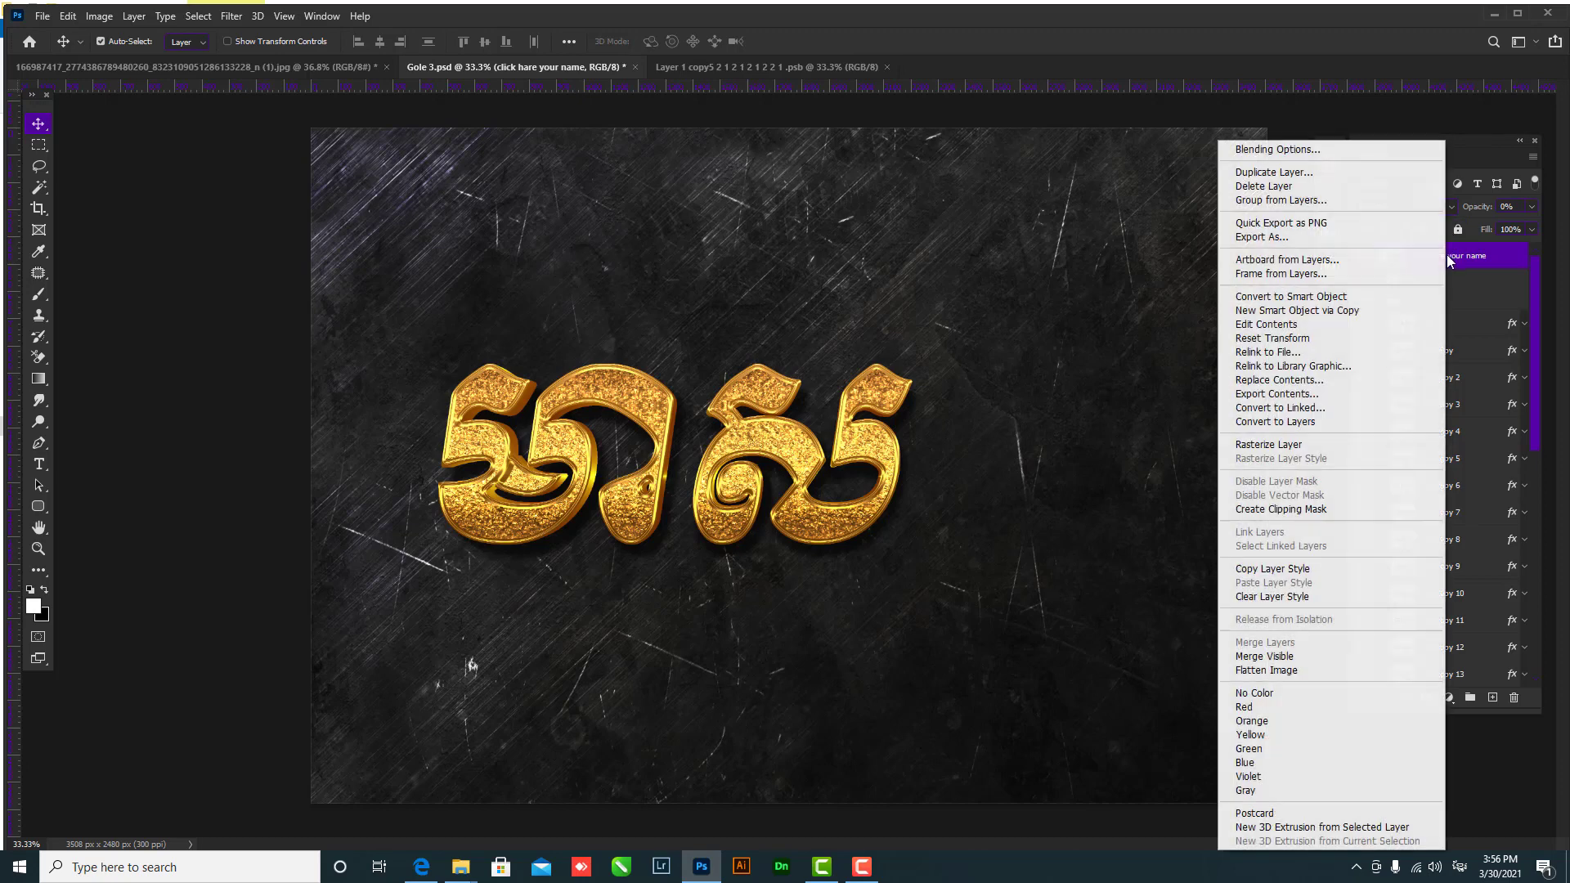
pyautogui.click(1493, 250)
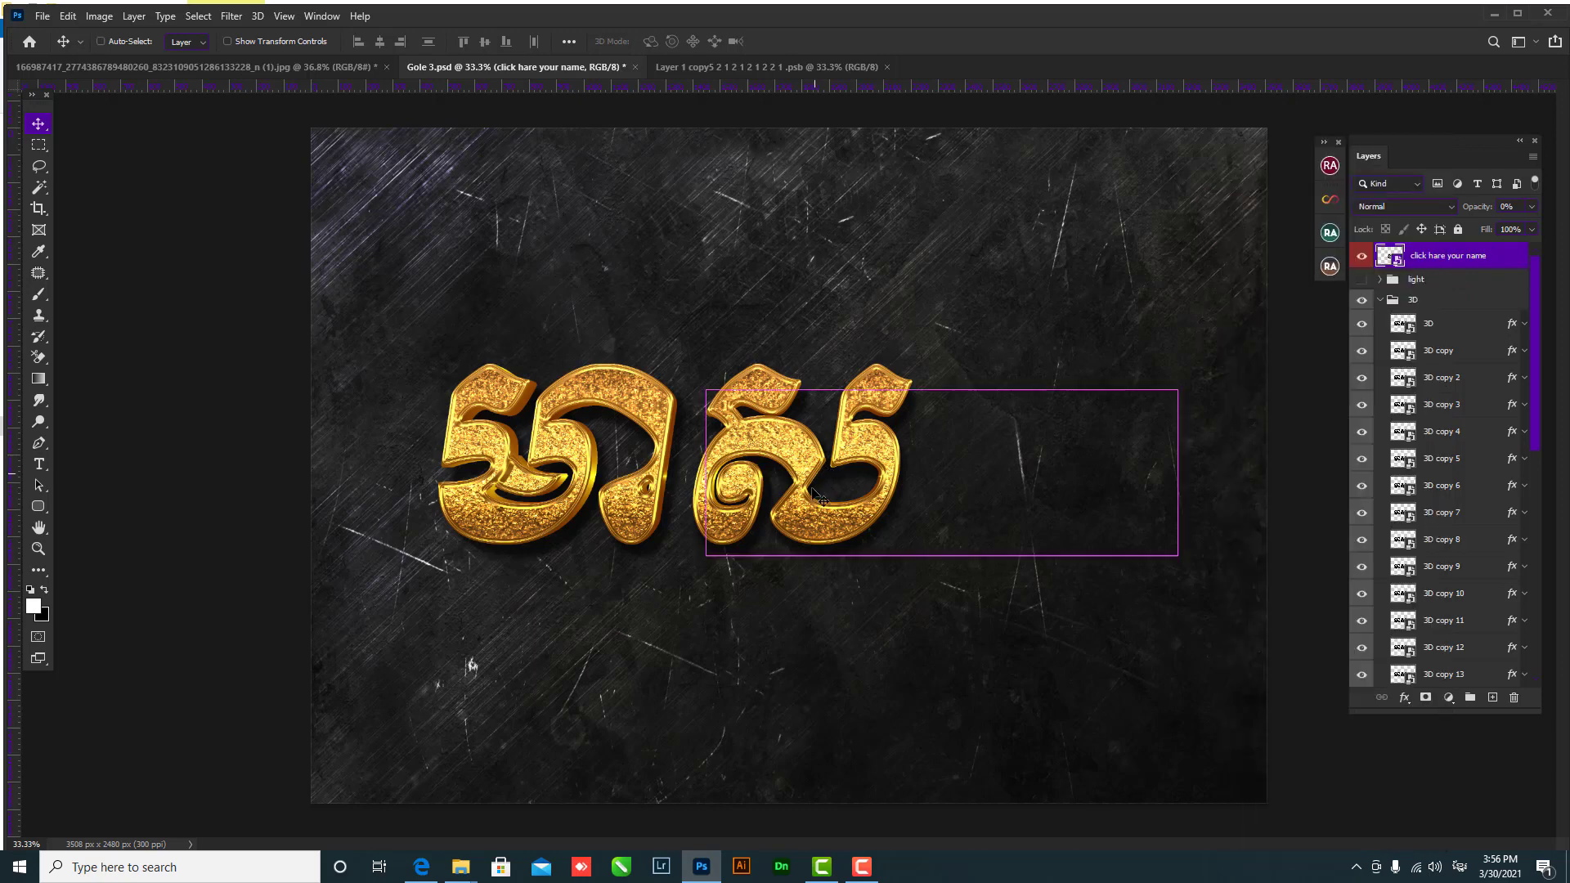
# - Scale the gold 3D text group to about 149% and move it to the canvas centre
pyautogui.hotkey('ctrl', 't')
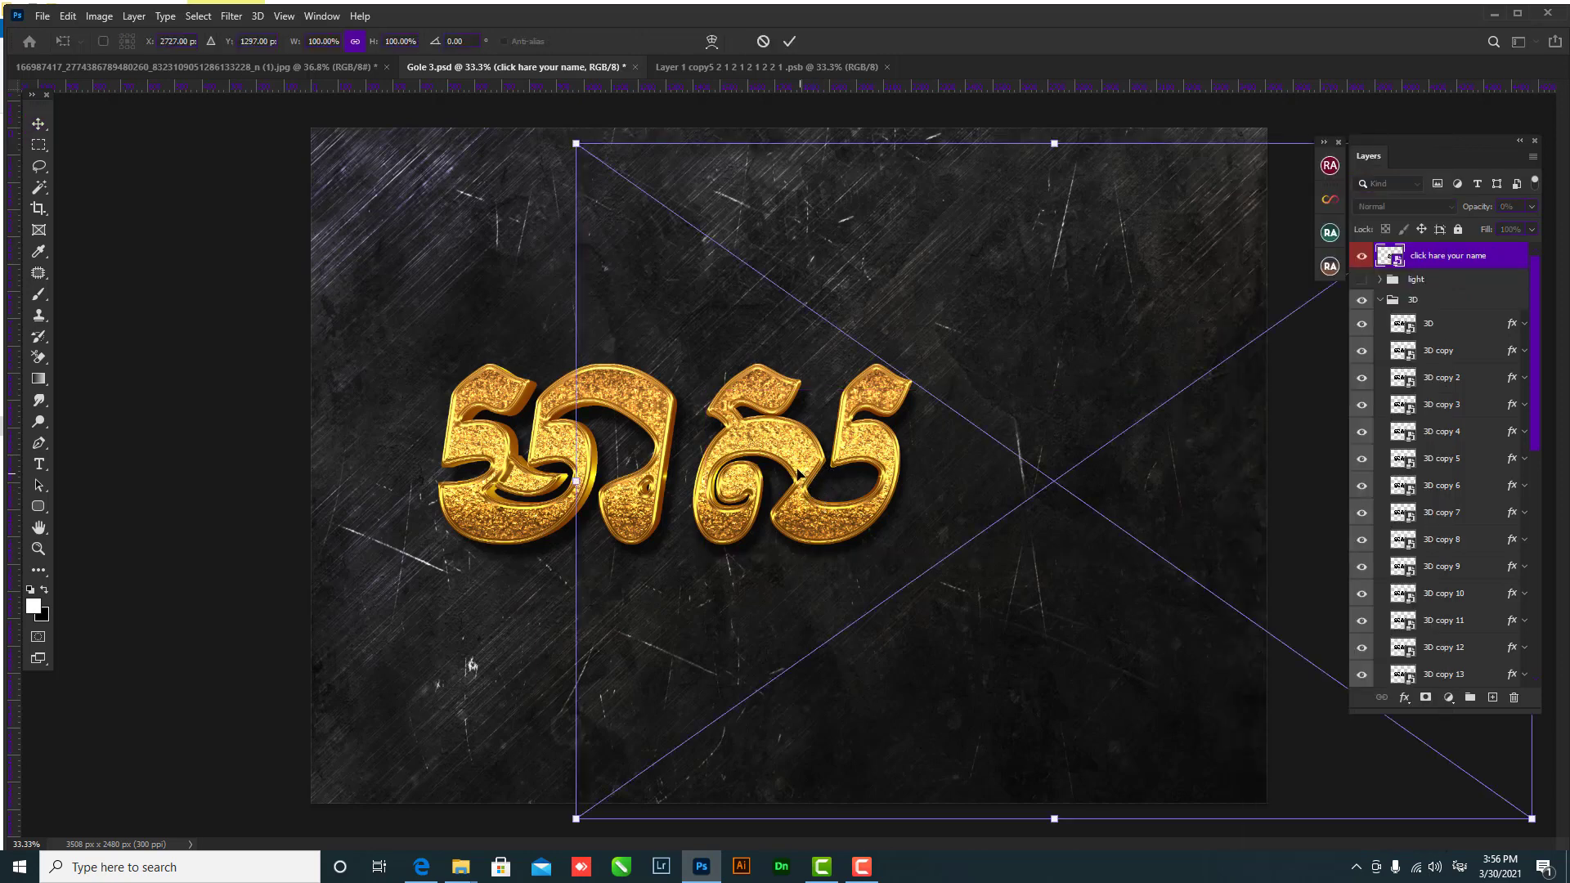
pyautogui.press('Return')
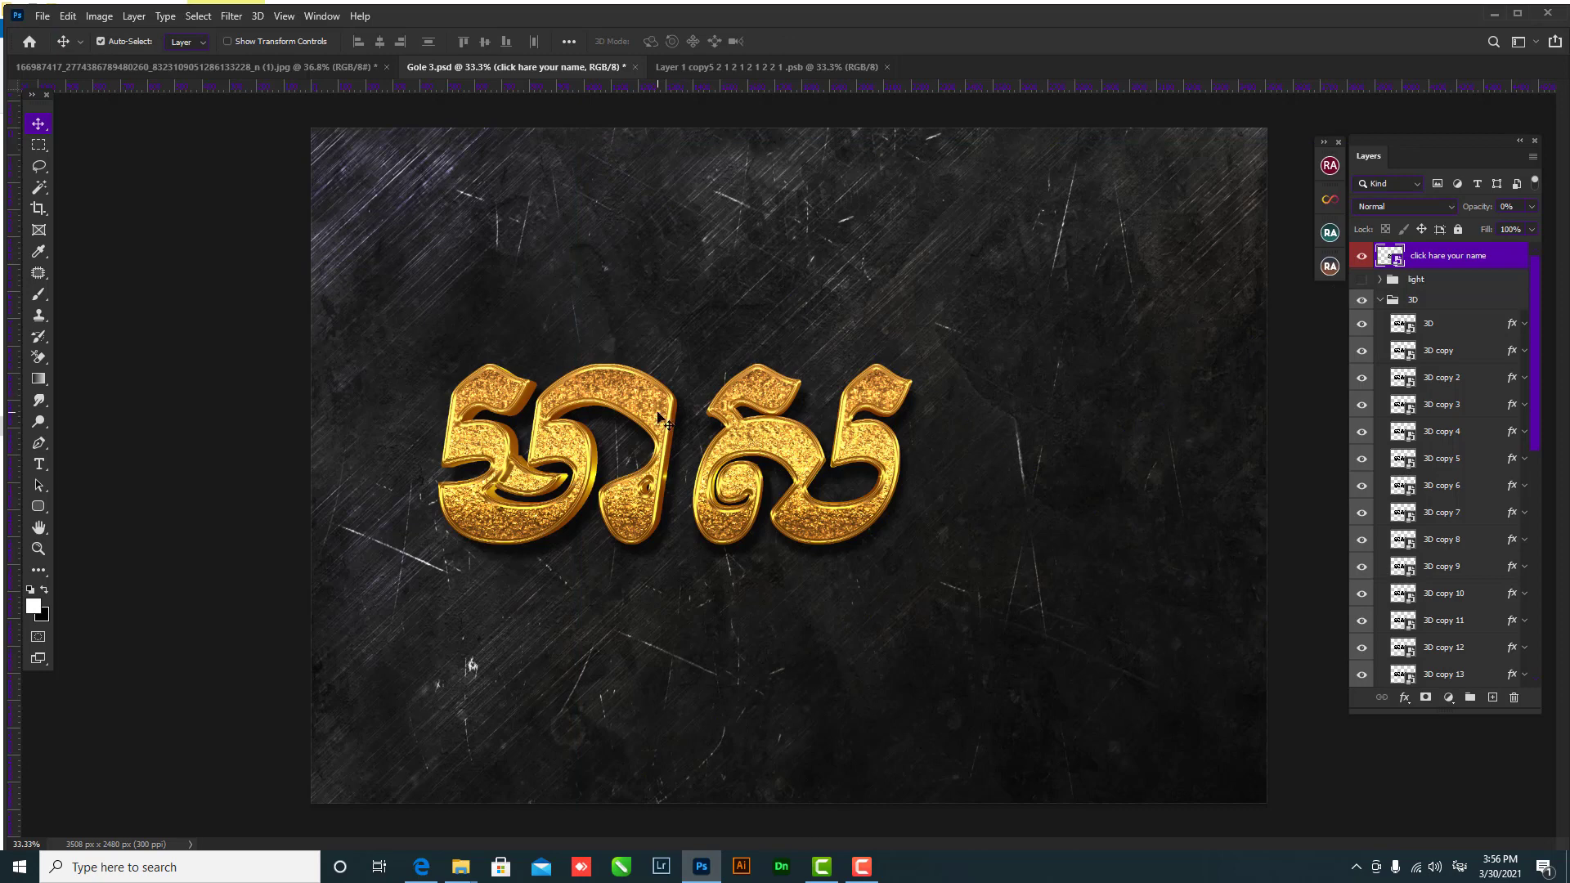
pyautogui.click(1378, 302)
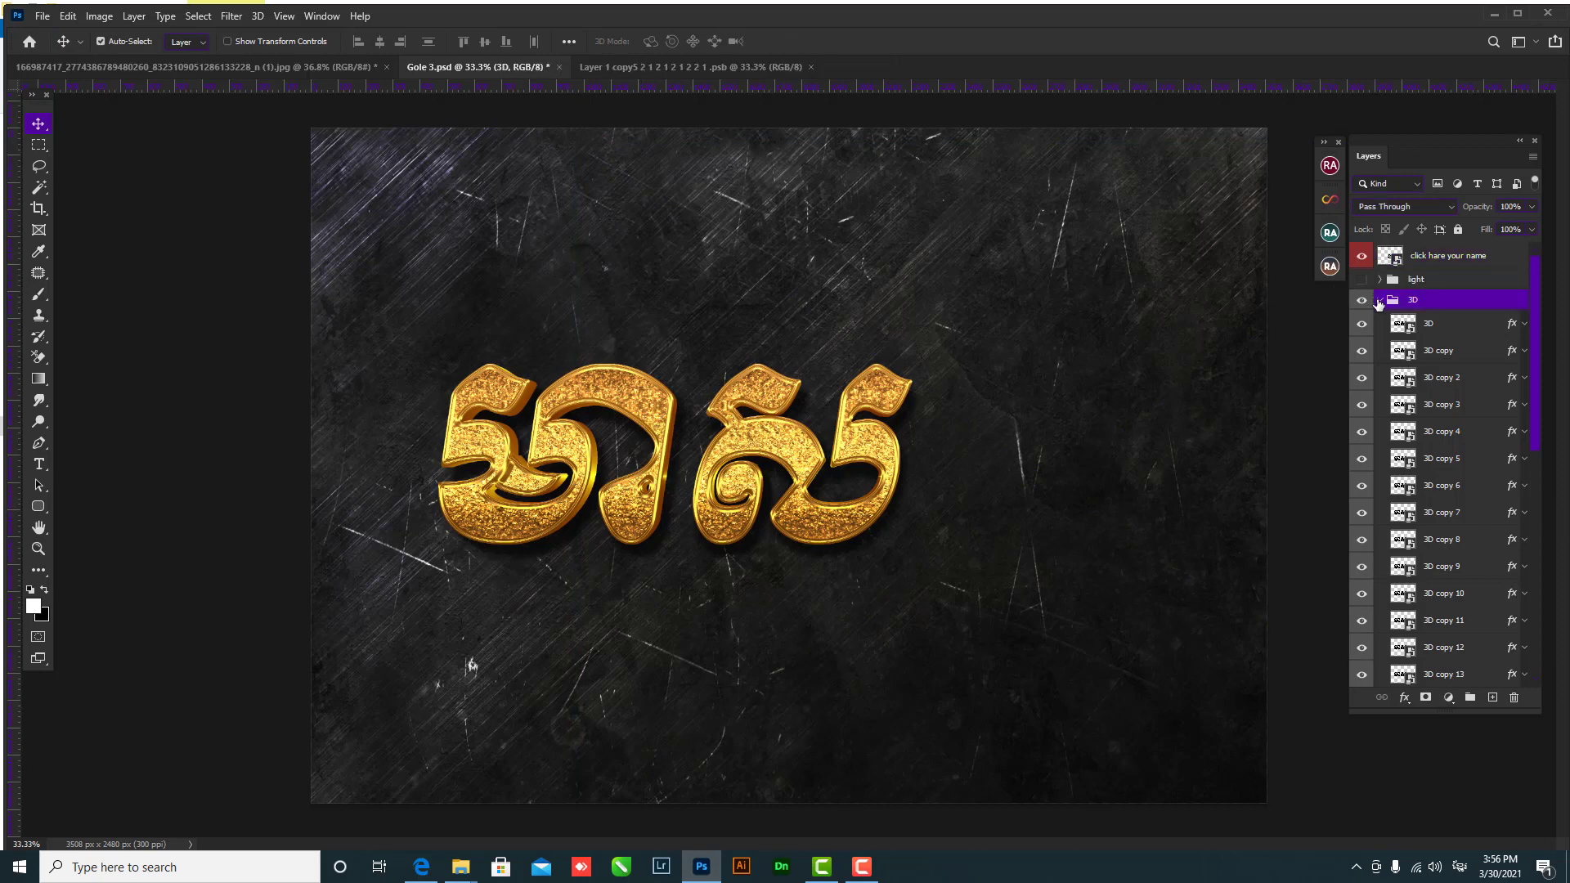
pyautogui.click(1379, 301)
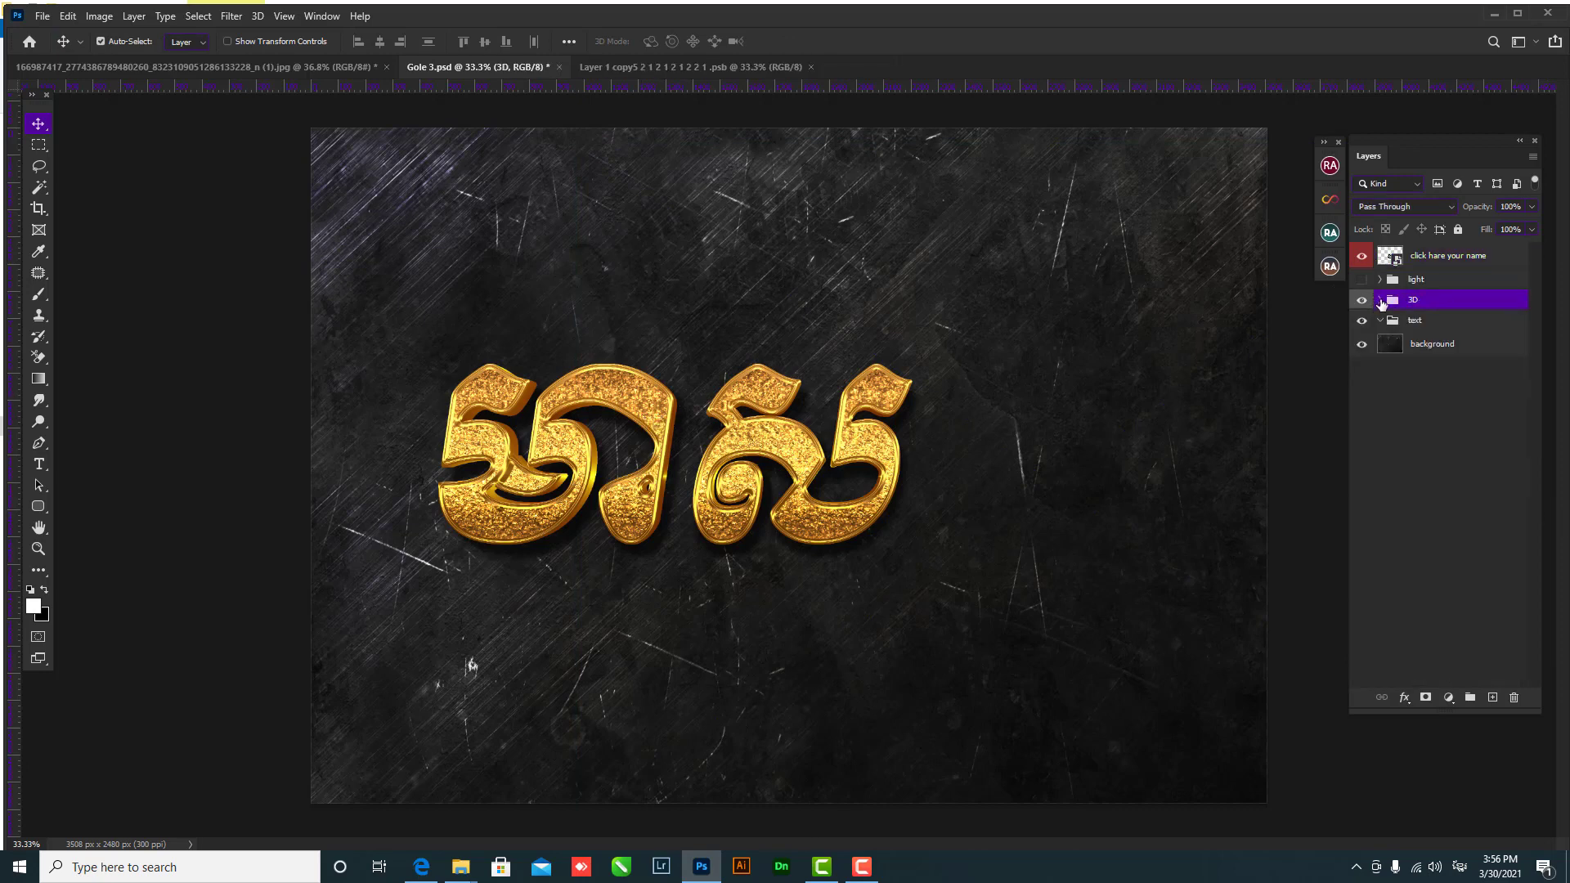
pyautogui.click(1362, 301)
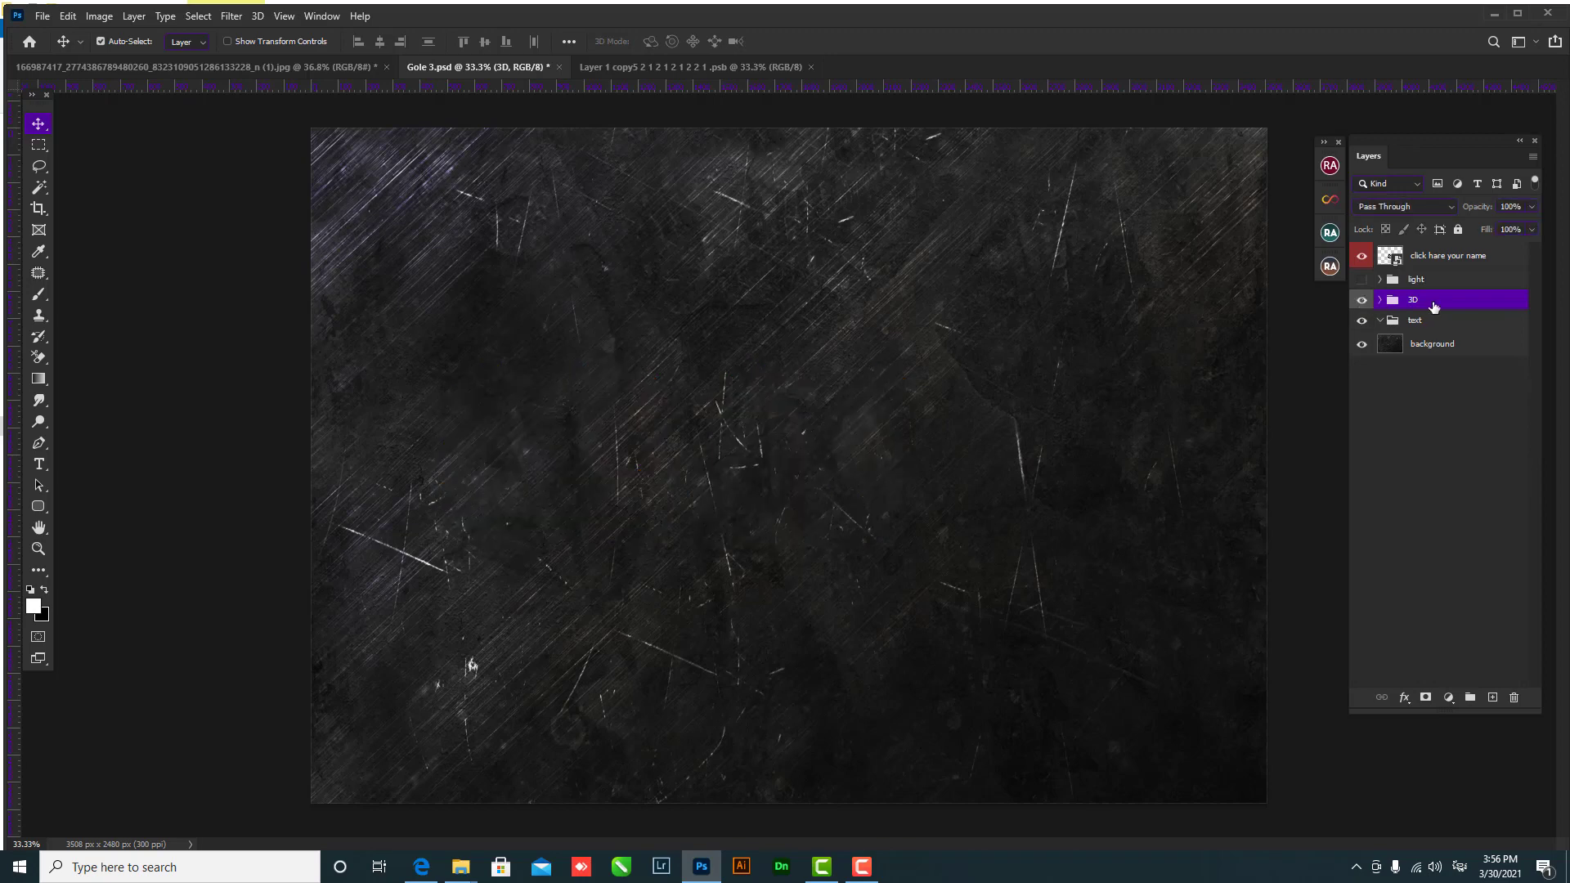
pyautogui.hotkey('ctrl', 't')
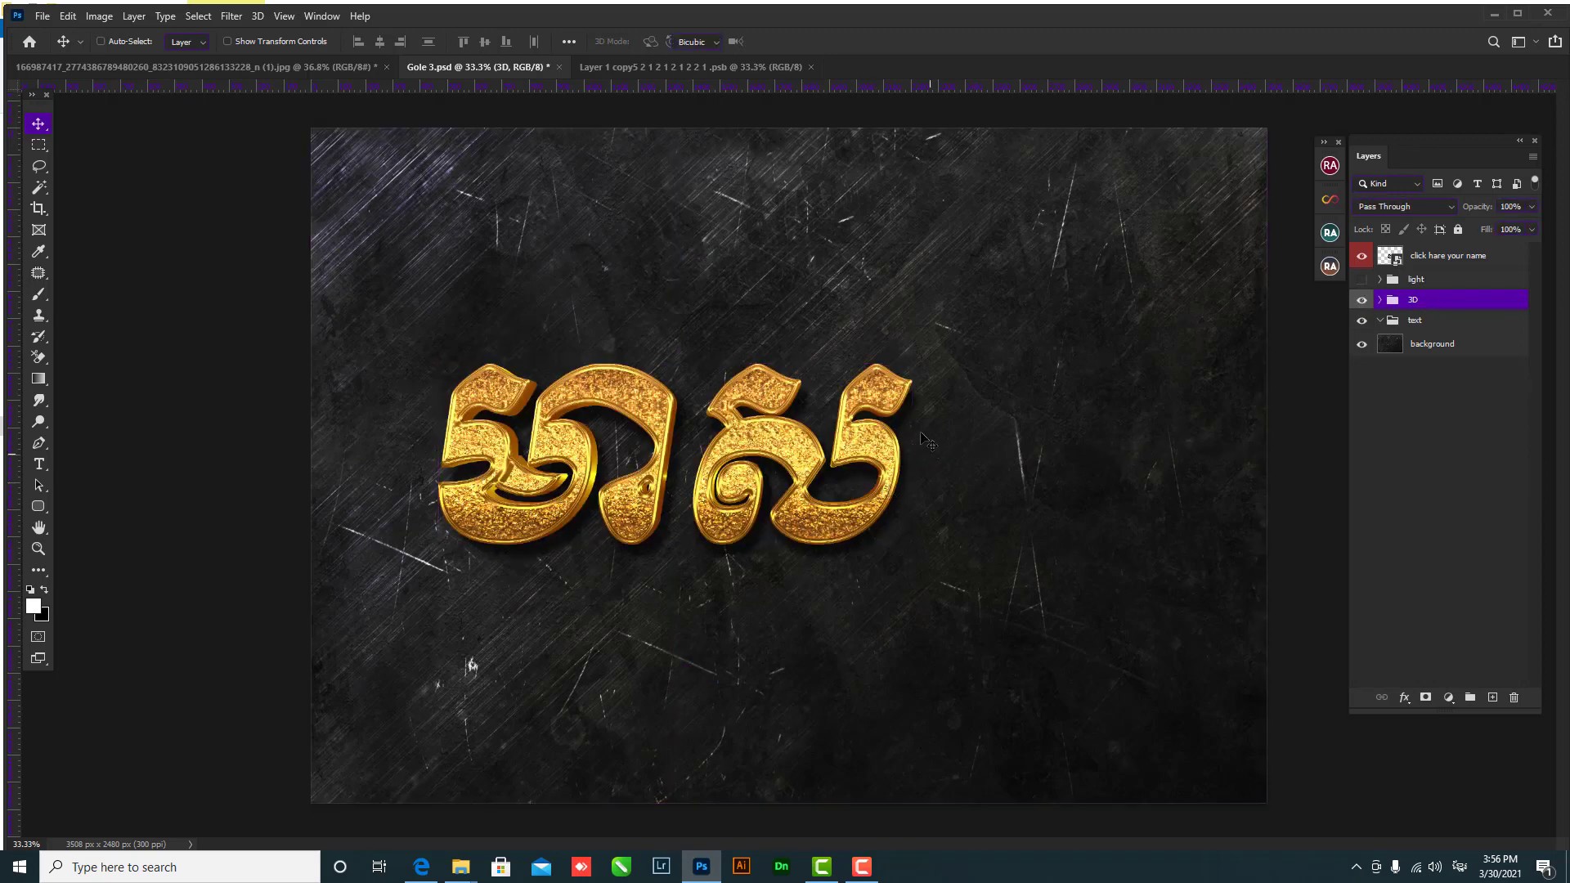
pyautogui.moveTo(912, 362); pyautogui.dragTo(1035, 311)
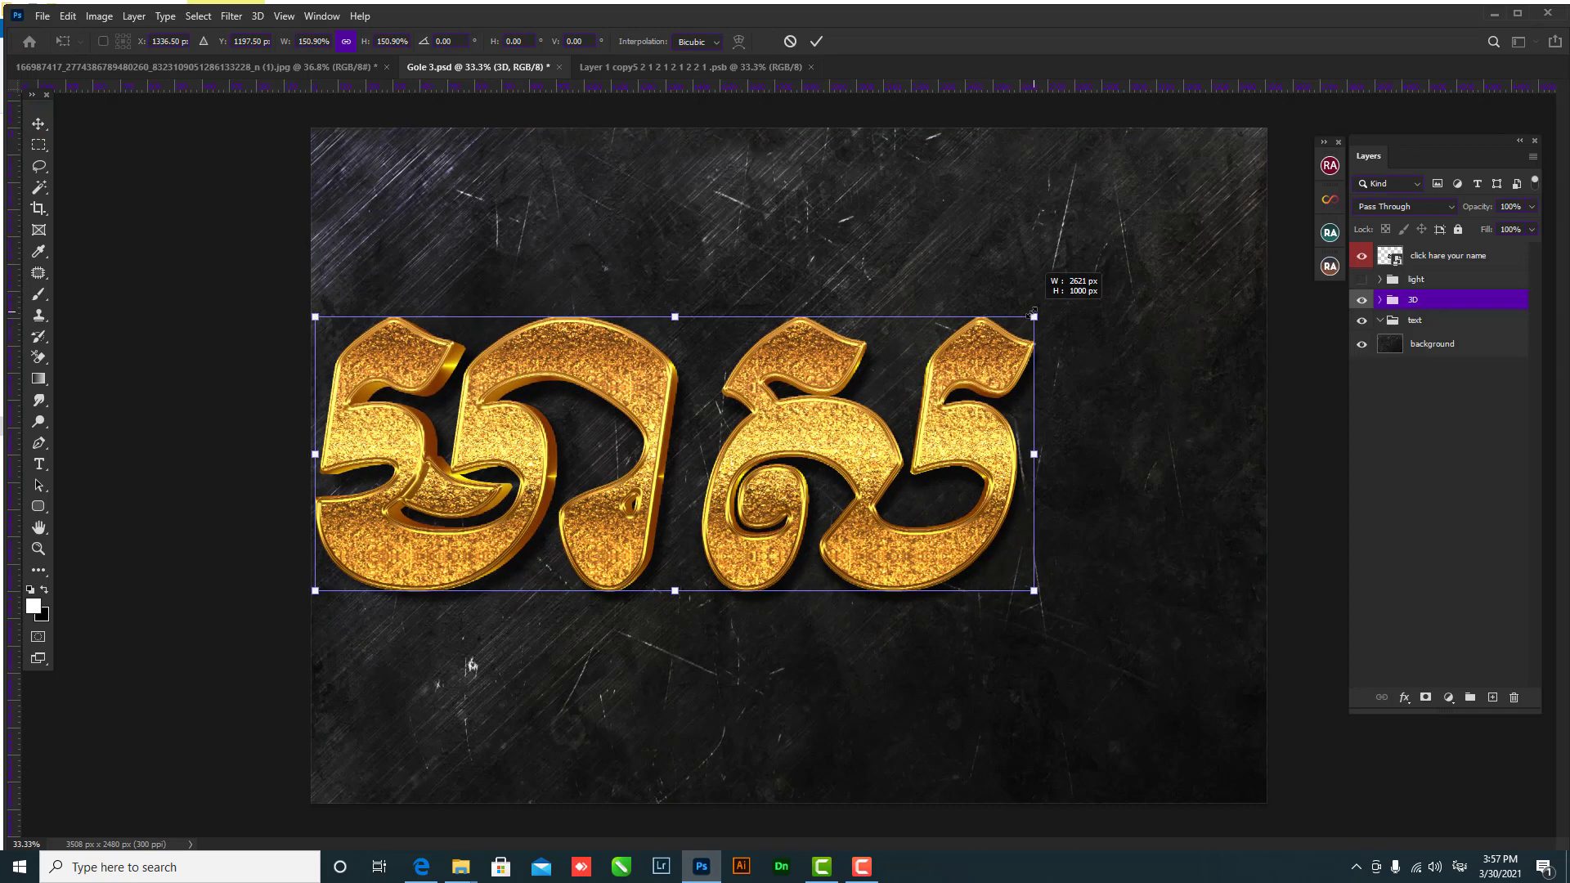
pyautogui.moveTo(1035, 310); pyautogui.dragTo(1028, 319)
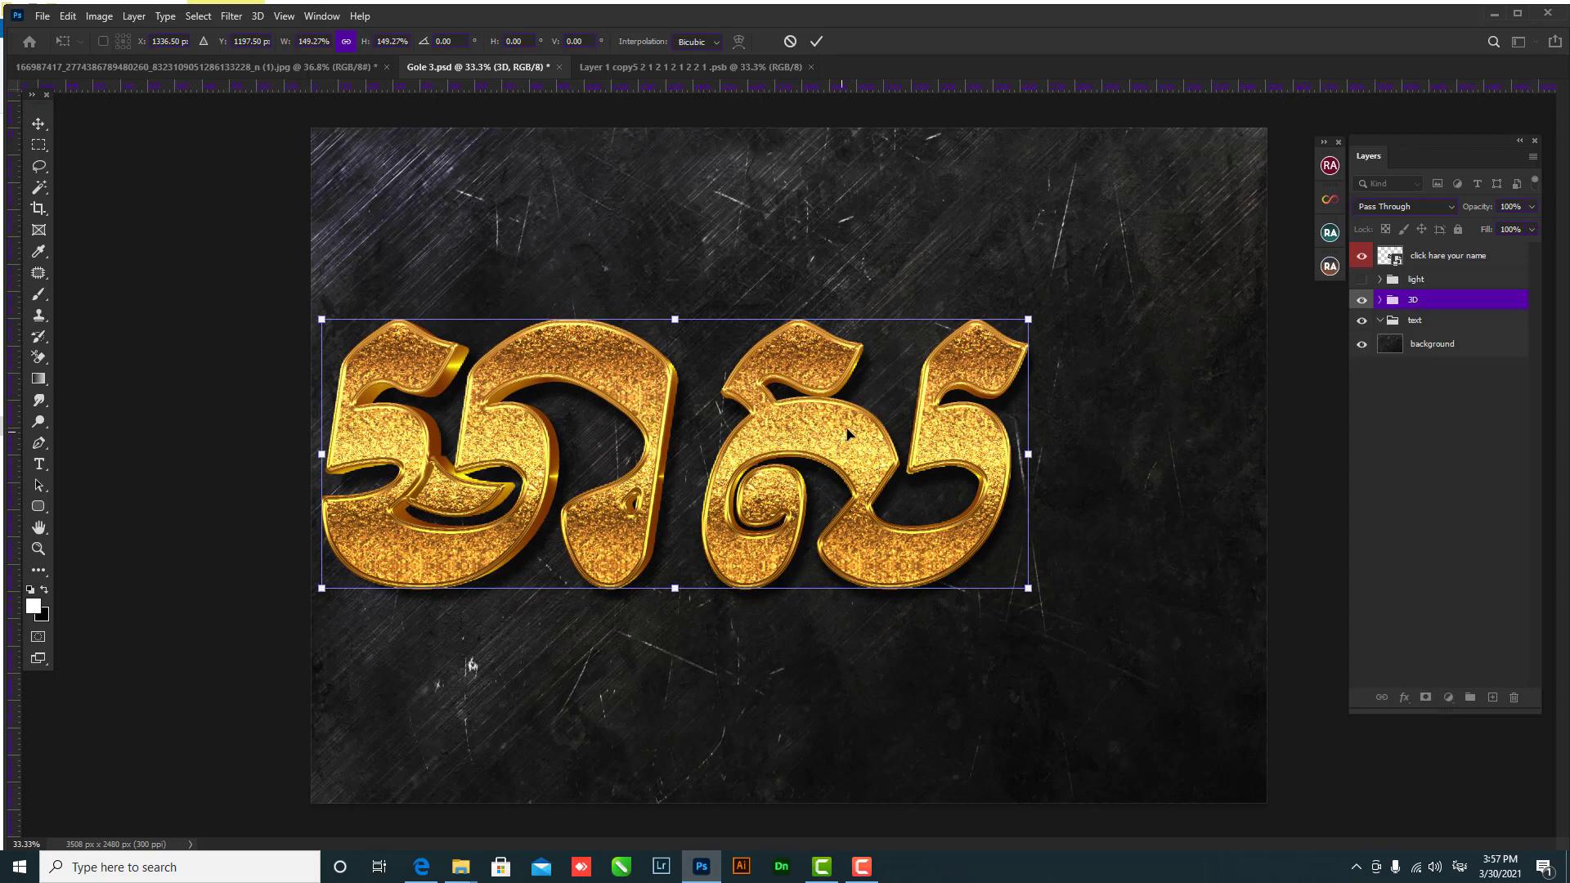
pyautogui.moveTo(847, 434); pyautogui.dragTo(946, 435)
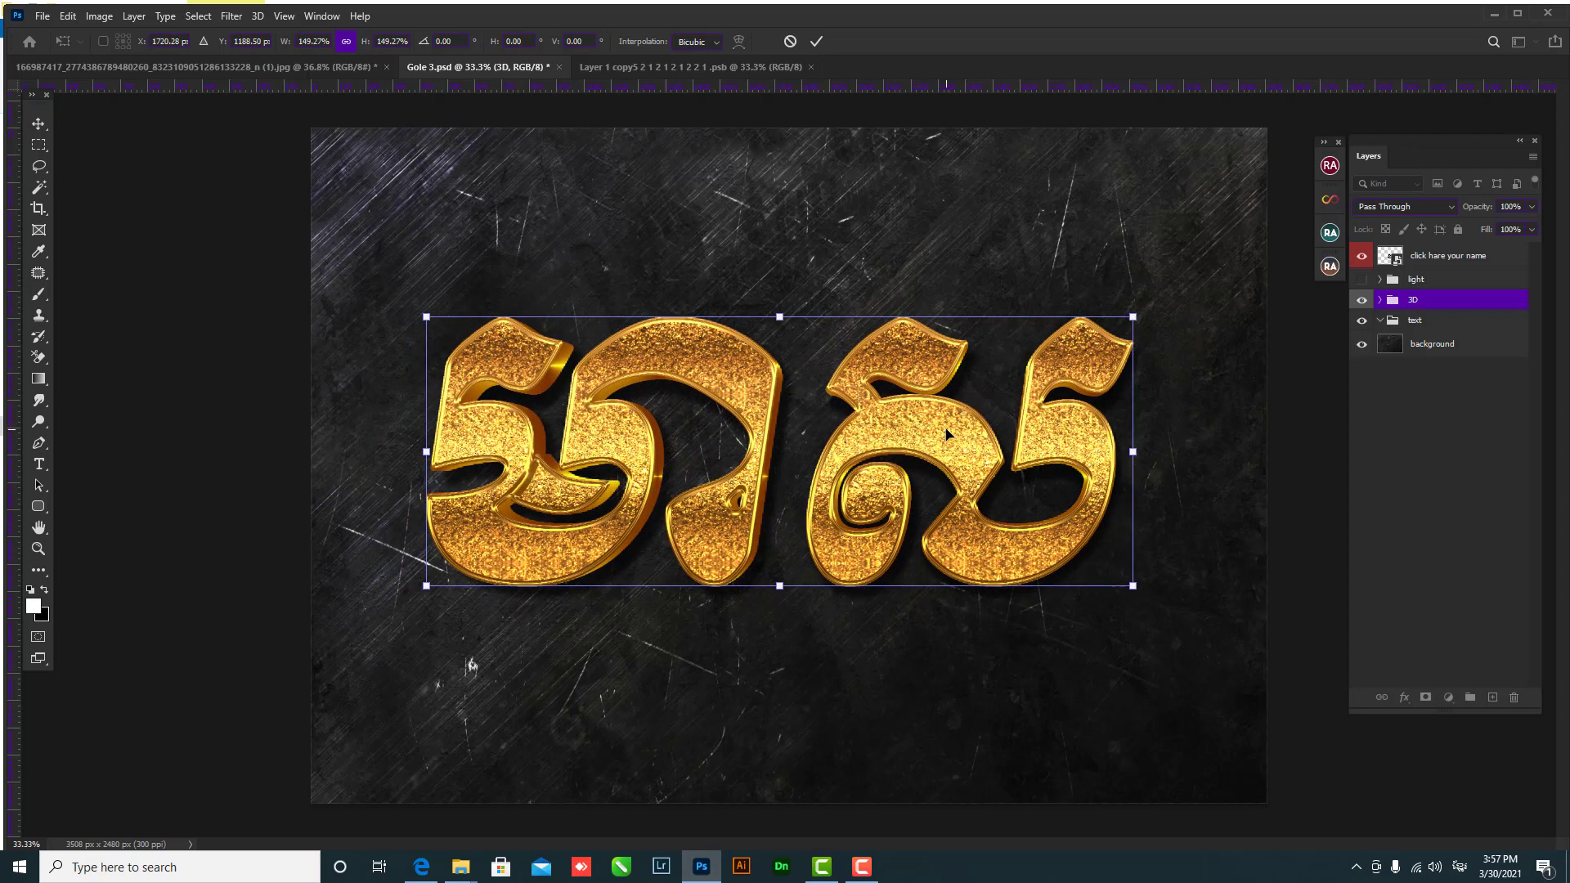
pyautogui.press('Return')
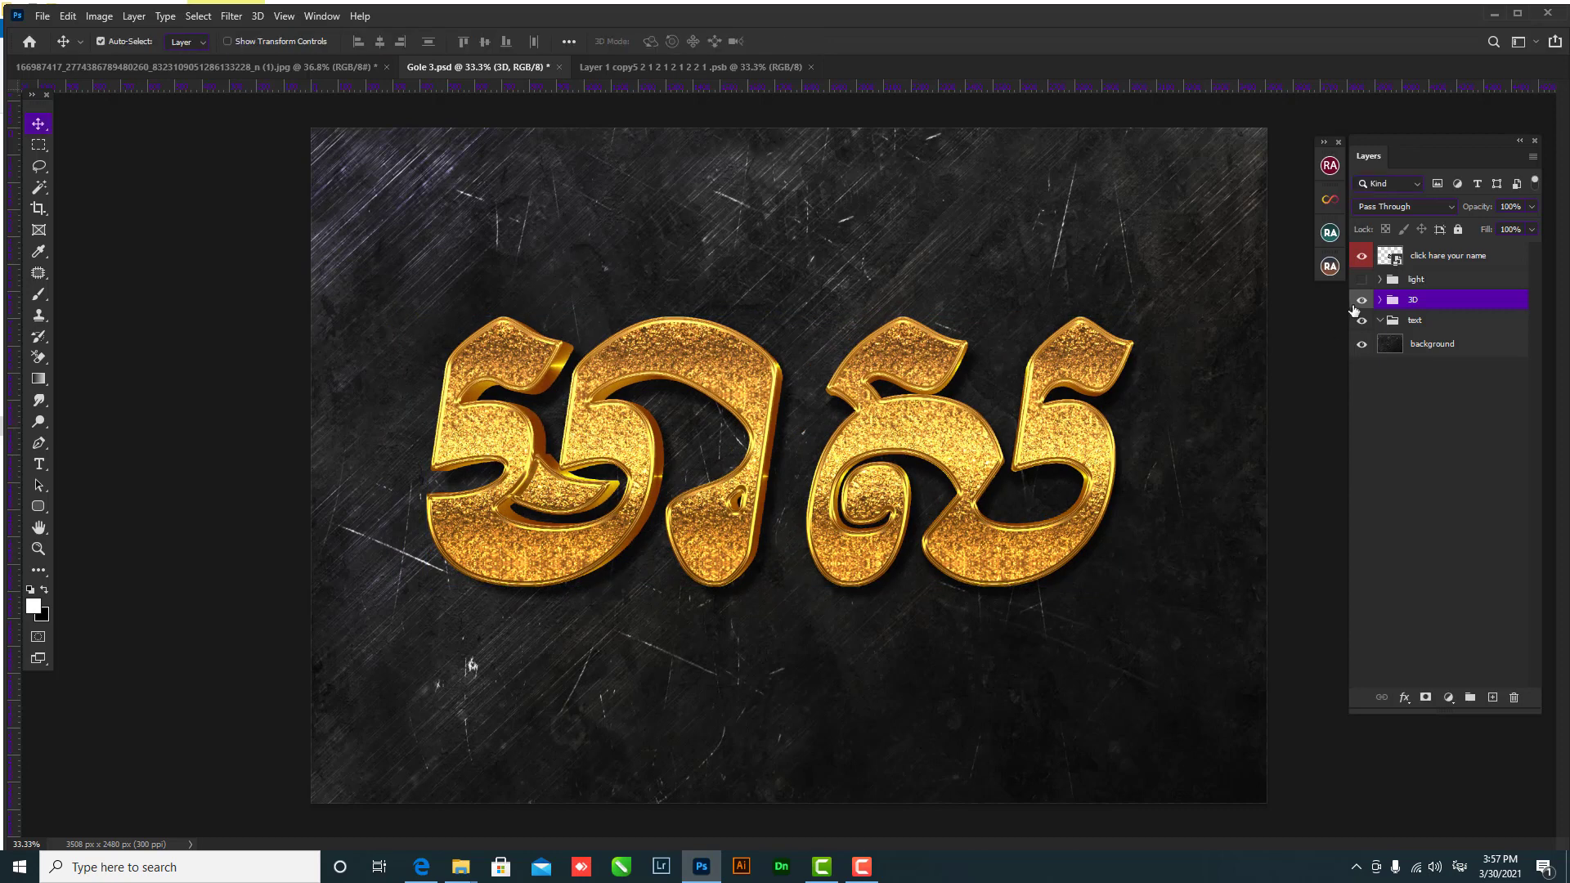
# - Show the sparkle lights again and hide Light copy 13, 12 and 6
pyautogui.click(1362, 321)
pyautogui.click(1393, 344)
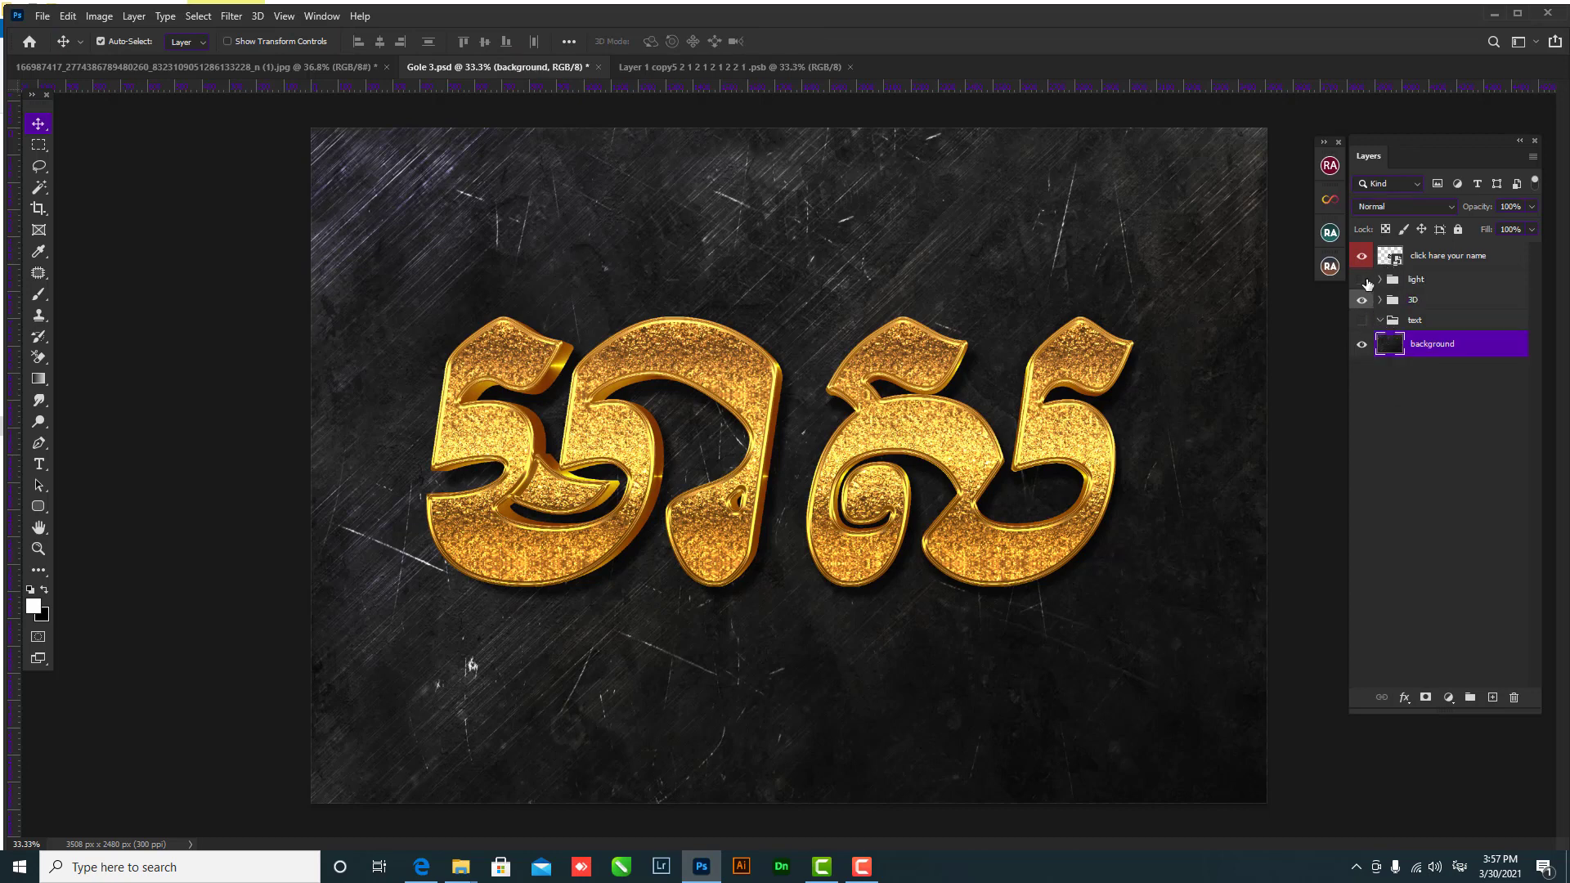
pyautogui.click(1361, 280)
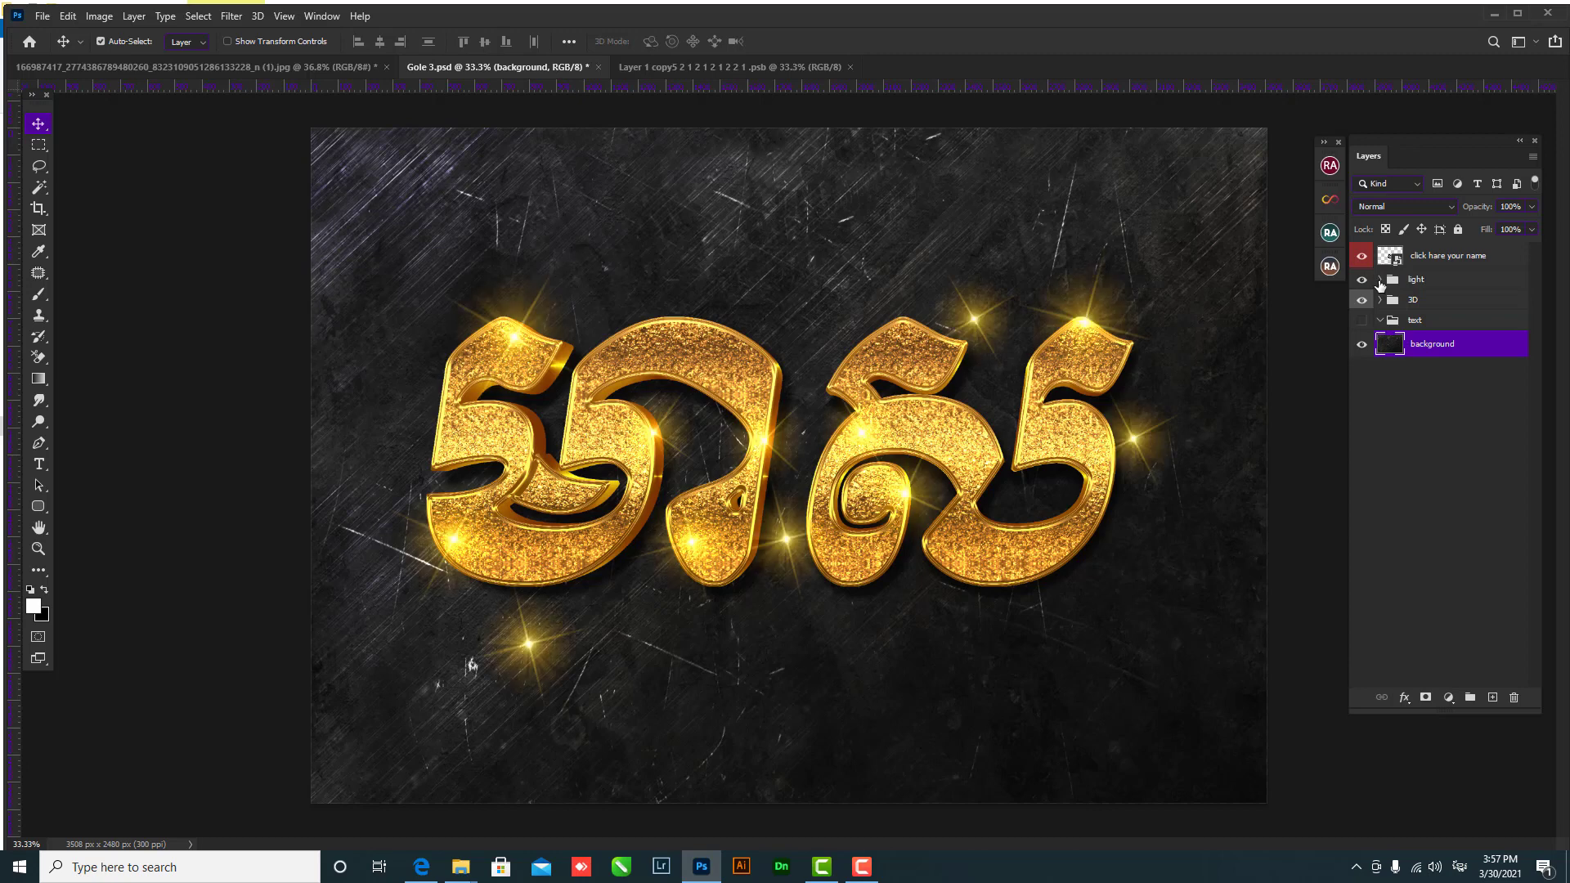
pyautogui.click(1379, 279)
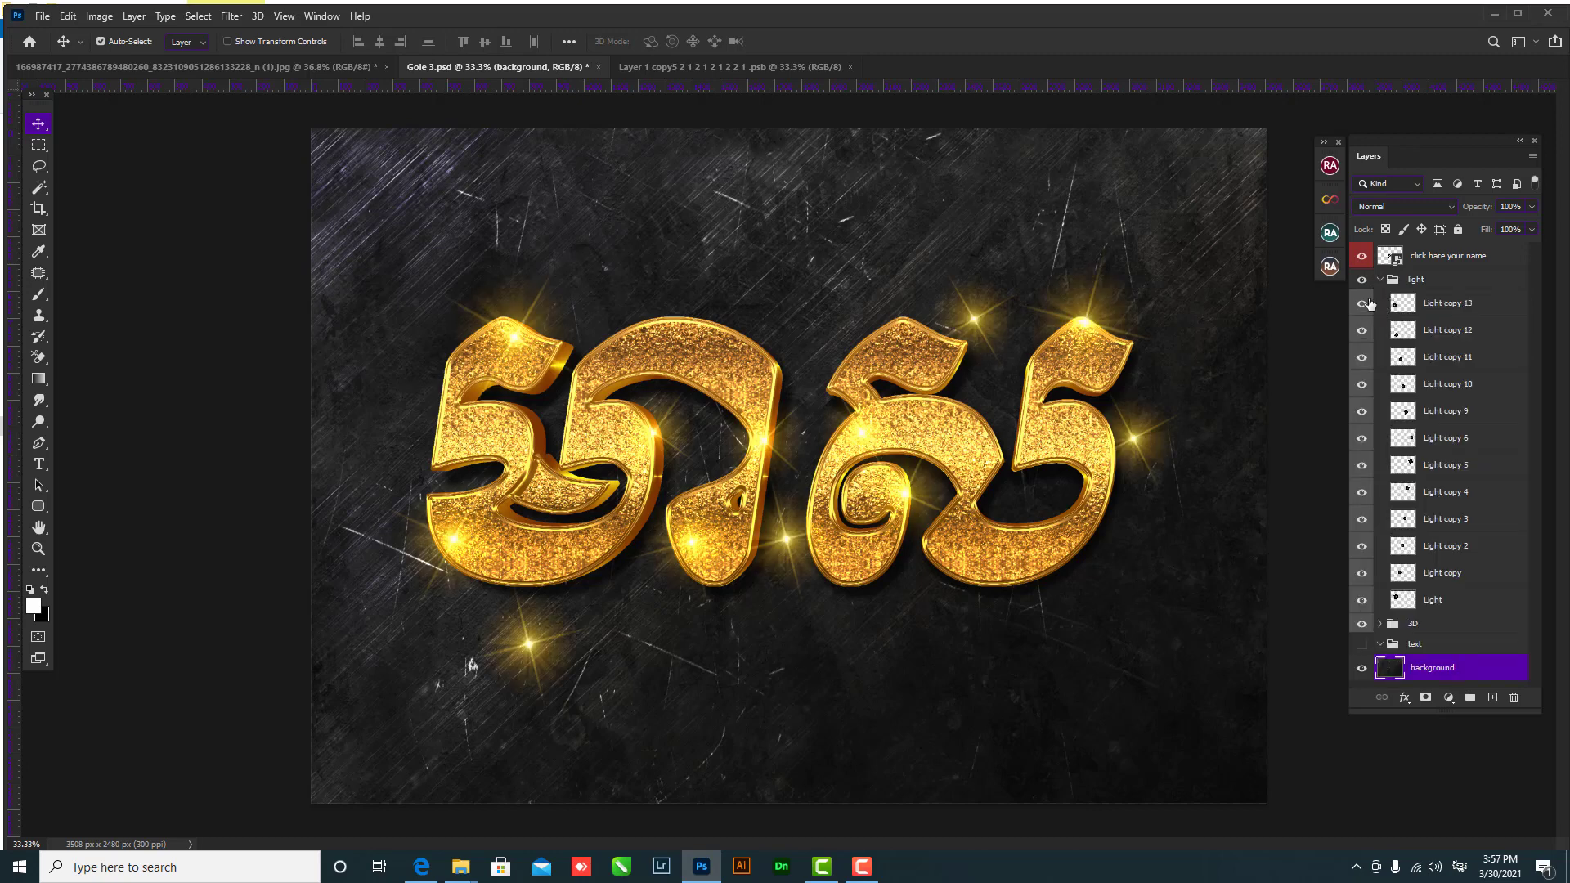
pyautogui.click(1367, 304)
pyautogui.click(1361, 331)
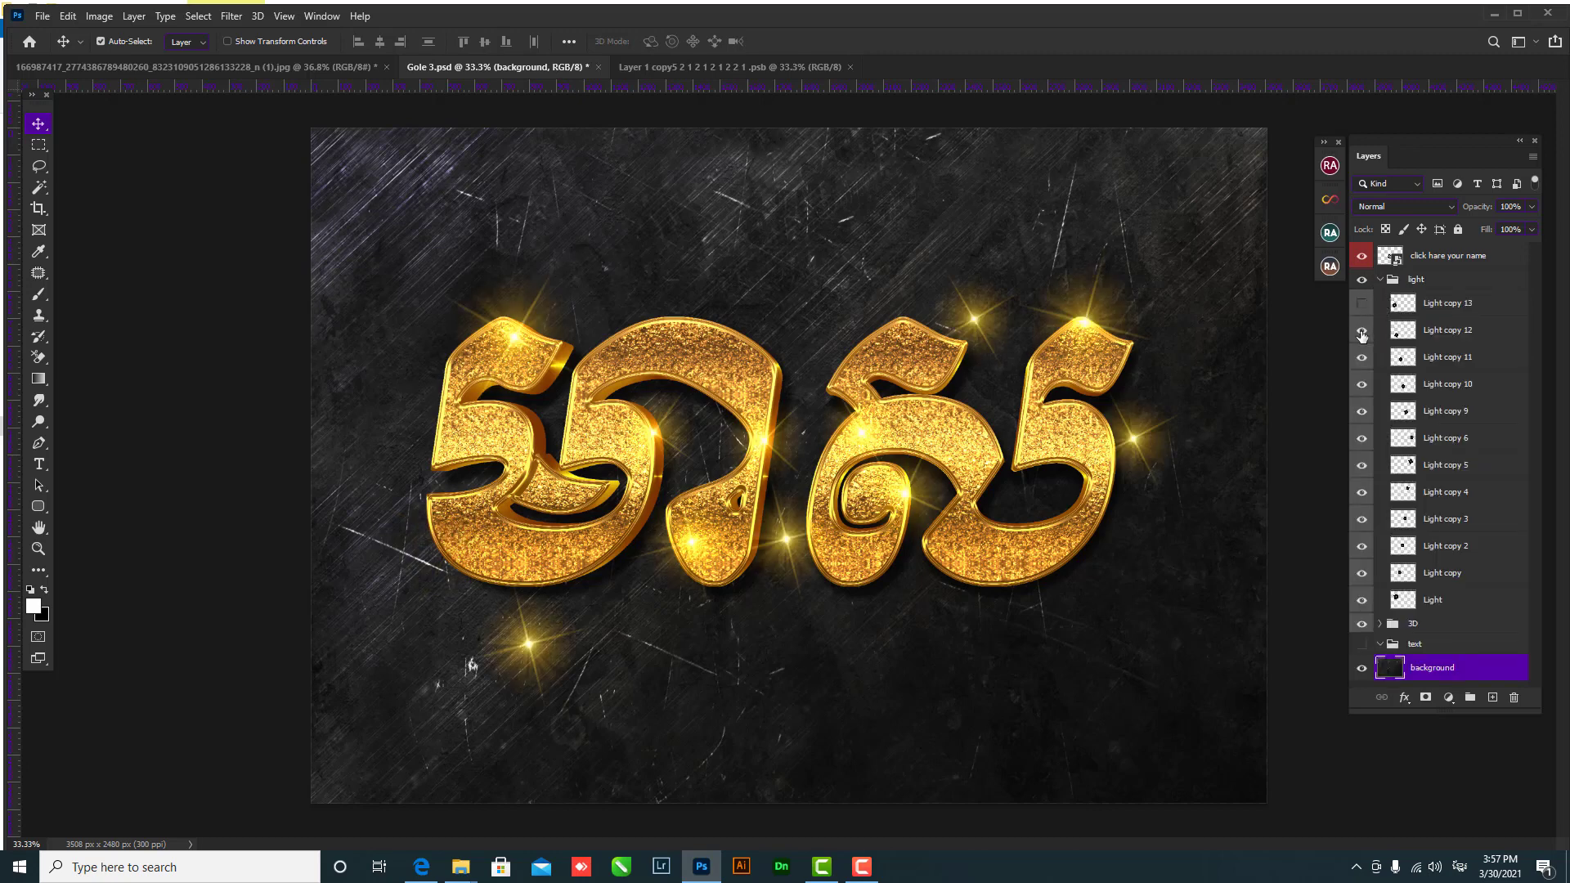
pyautogui.click(1362, 331)
pyautogui.click(1143, 443)
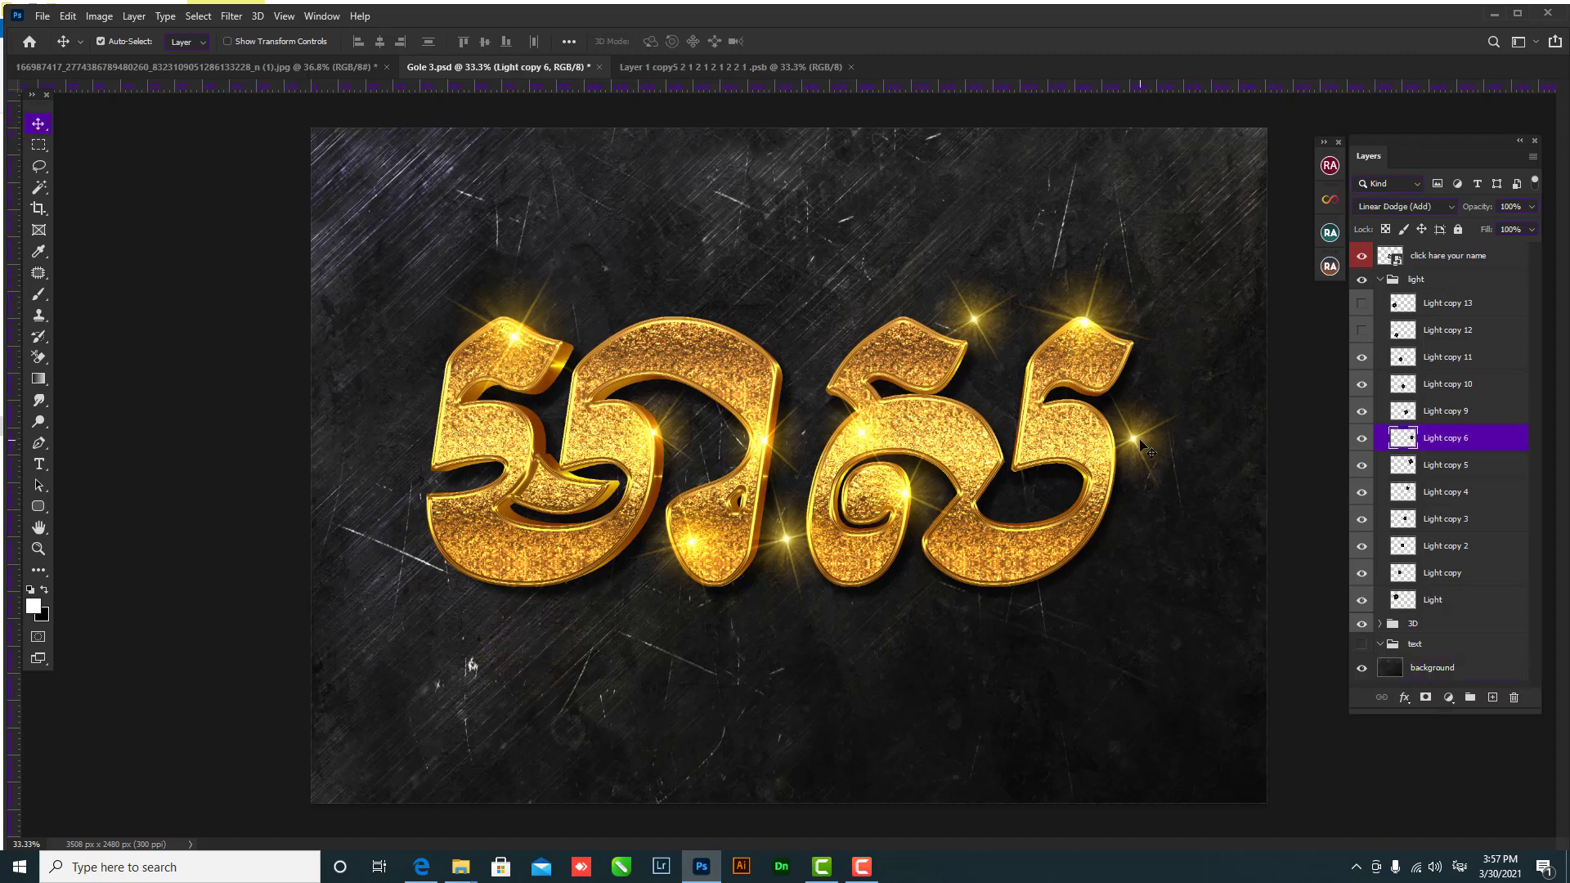
pyautogui.click(1362, 440)
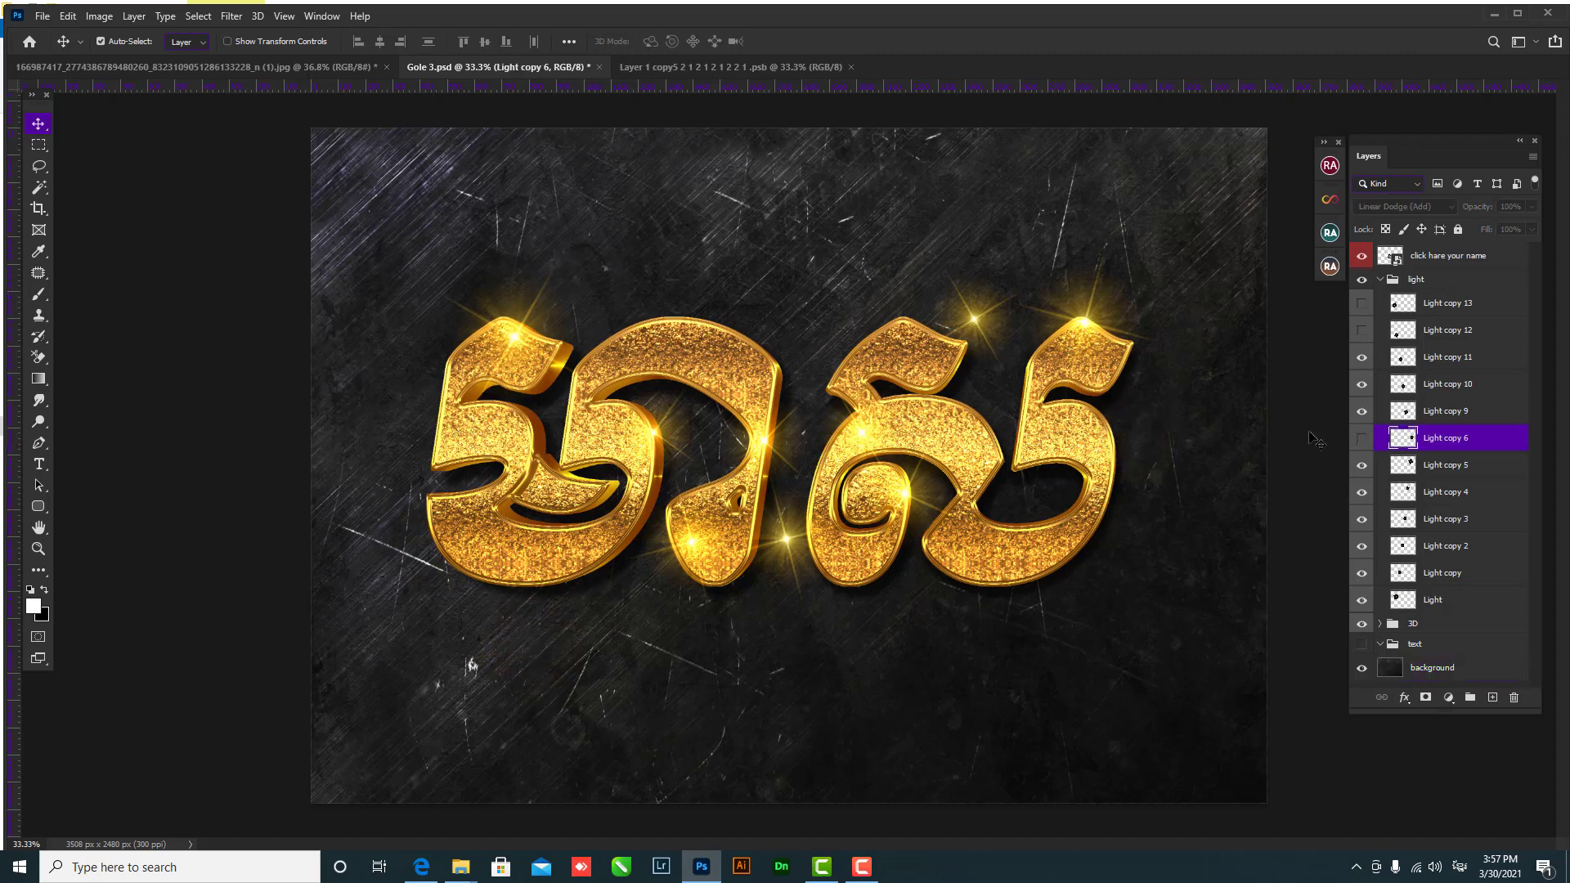
# - Reposition the remaining sparkles, including Light copy 4, 3, 10 and 11, around the gold word
pyautogui.moveTo(985, 327); pyautogui.dragTo(887, 326)
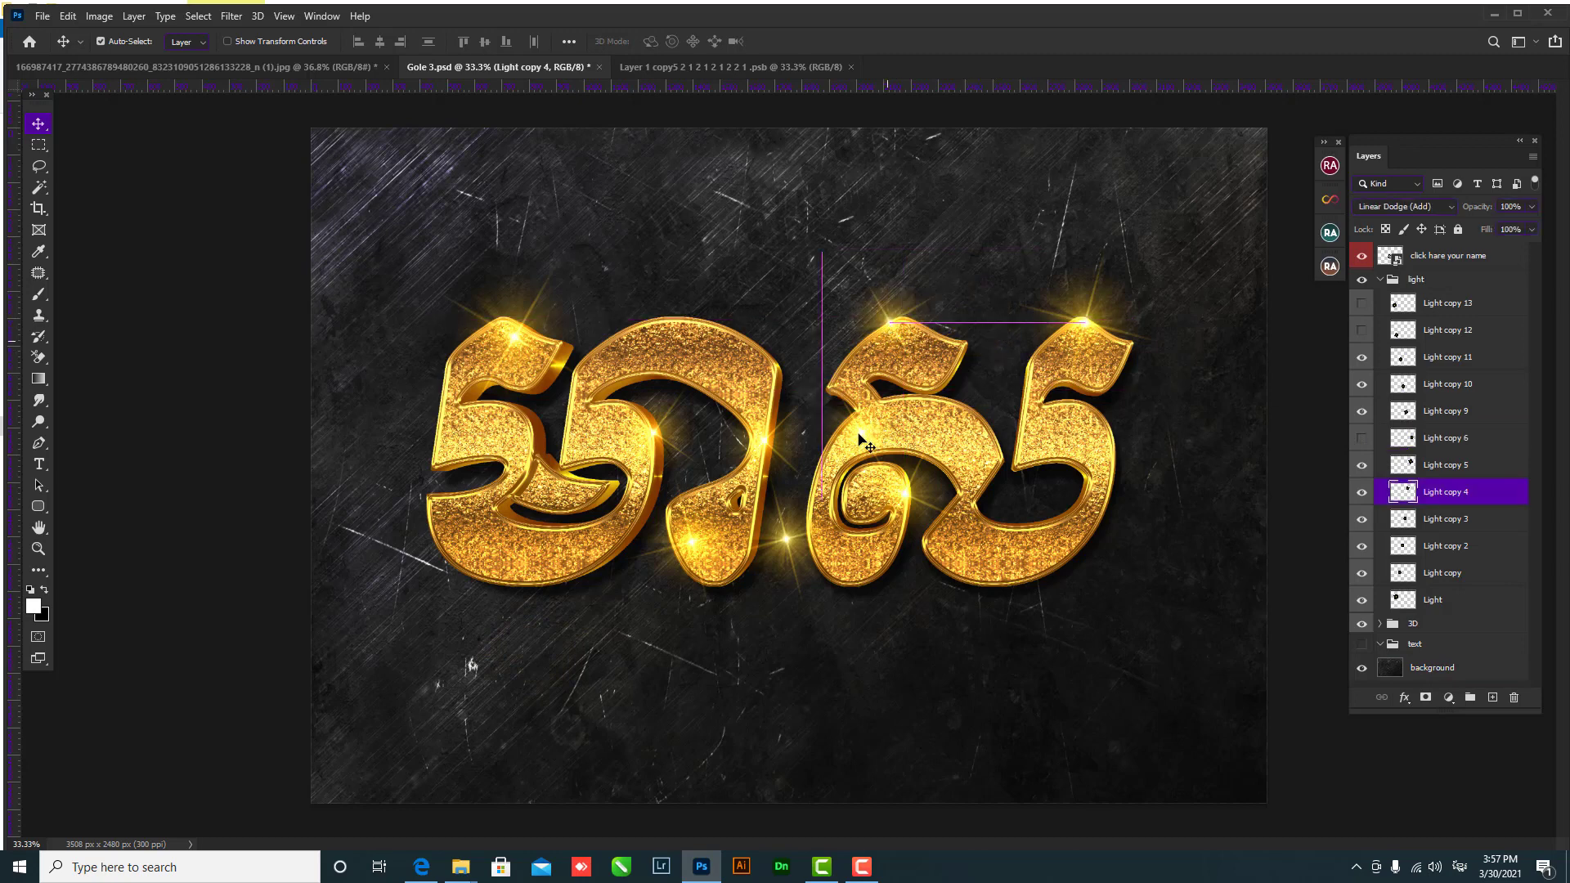
pyautogui.moveTo(863, 435); pyautogui.dragTo(1066, 455)
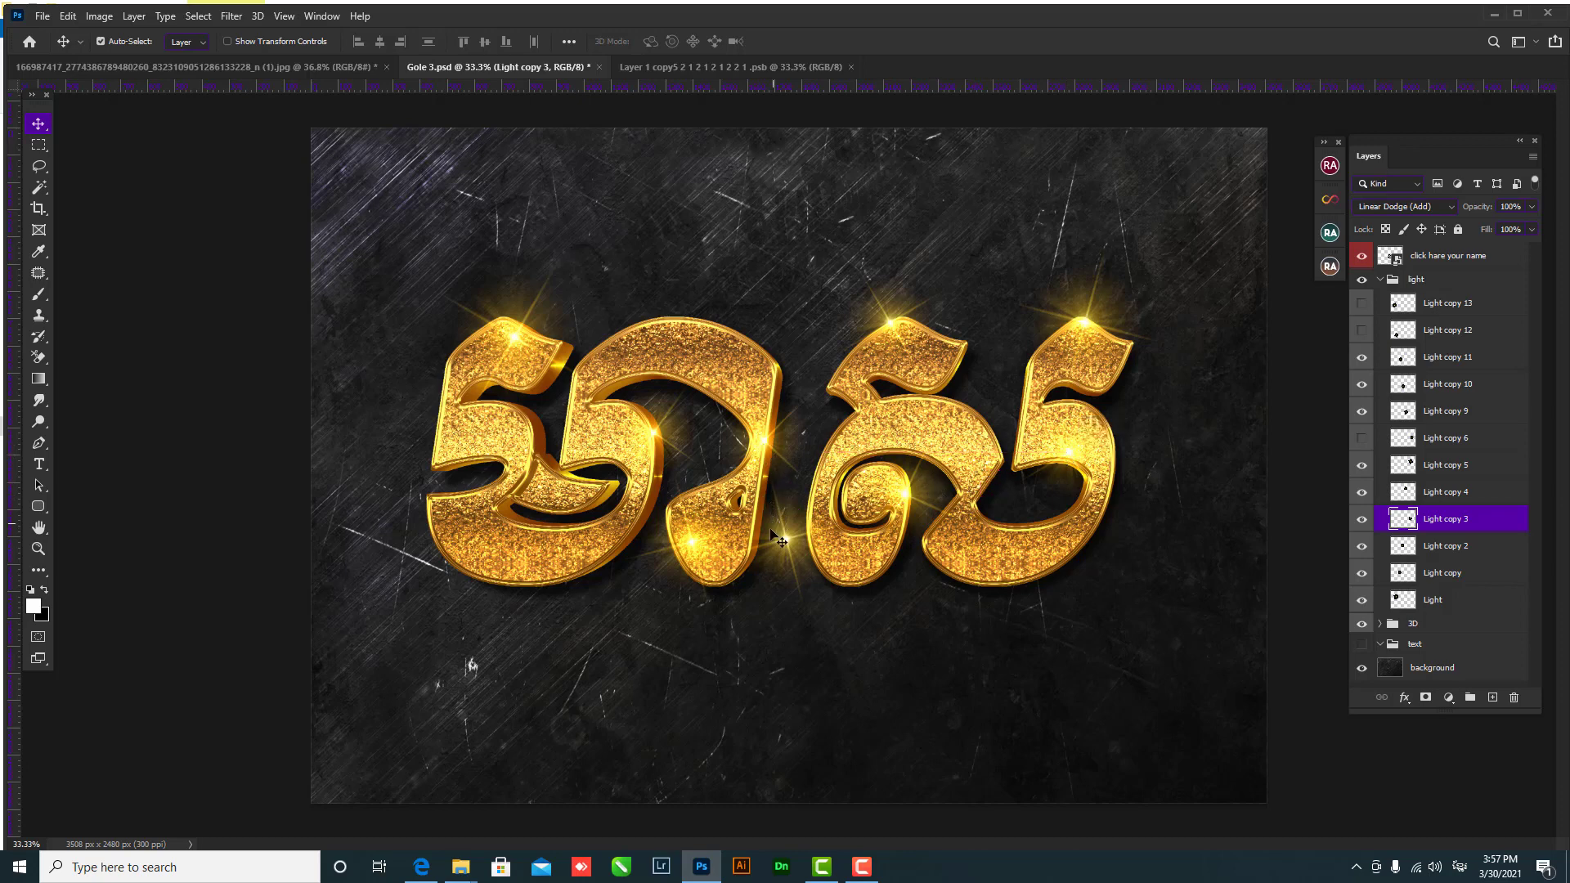
pyautogui.moveTo(773, 531)
pyautogui.mouseDown()
pyautogui.moveTo(446, 559)
pyautogui.moveTo(791, 556)
pyautogui.mouseUp()
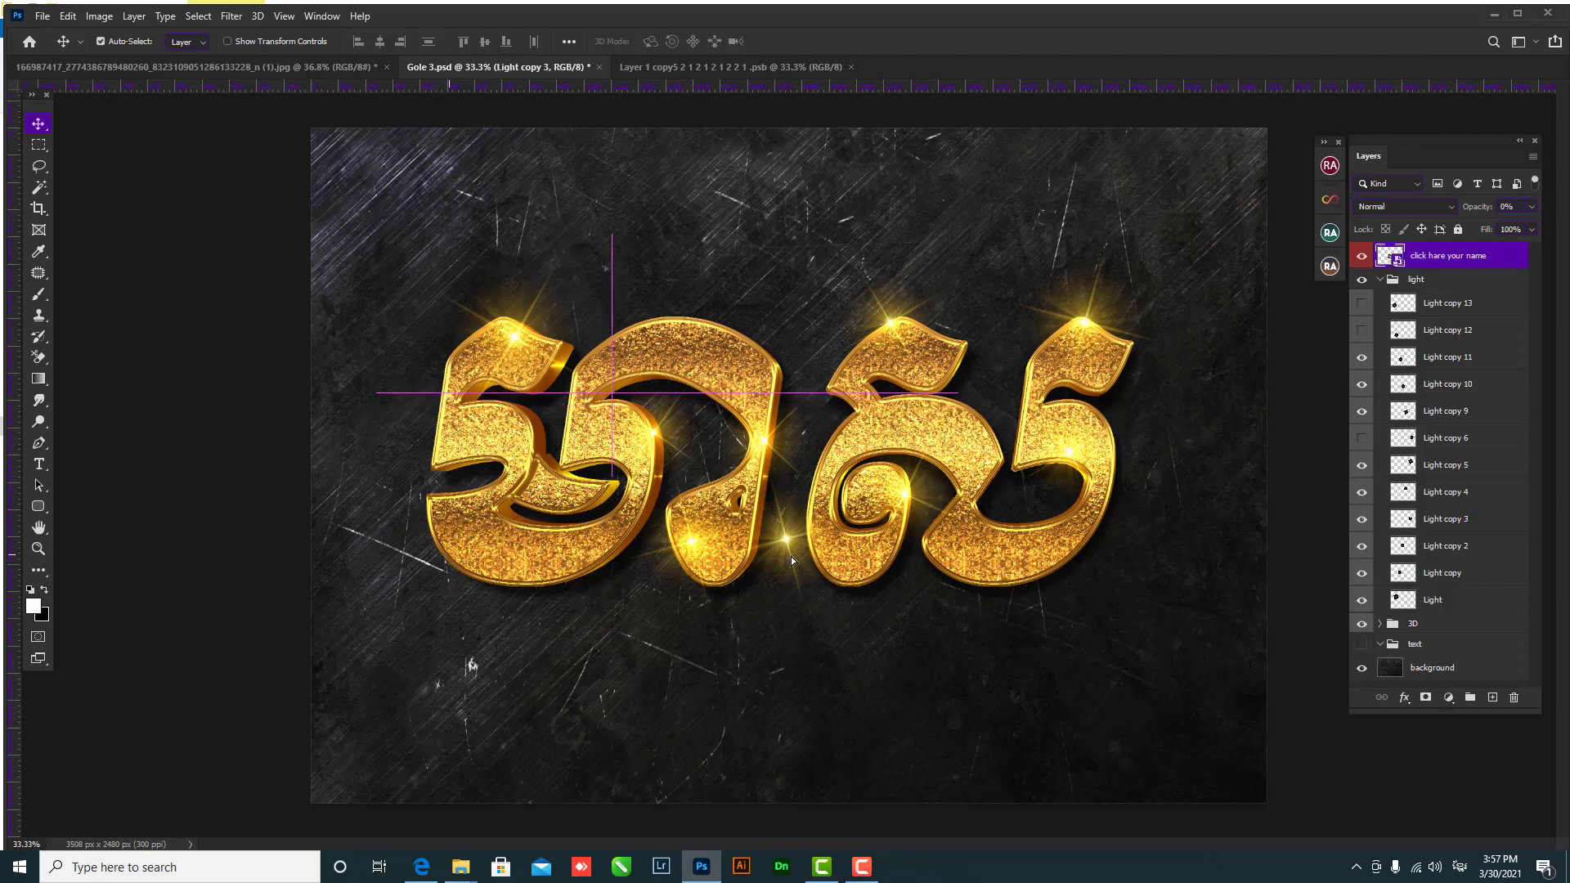
pyautogui.moveTo(567, 553); pyautogui.dragTo(474, 520)
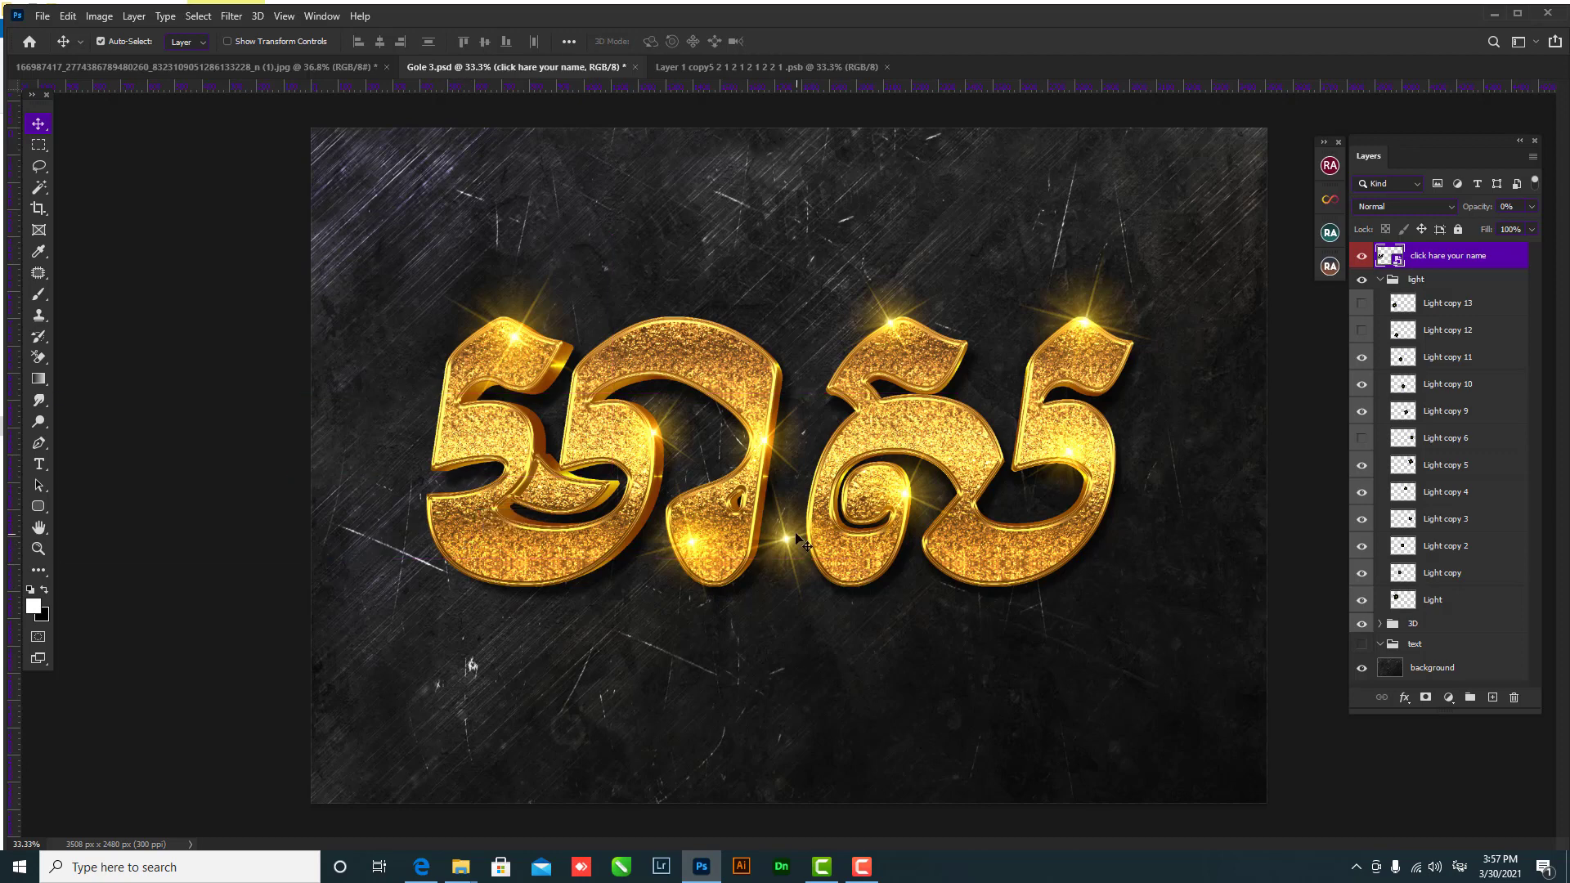
pyautogui.click(789, 542)
pyautogui.moveTo(789, 542); pyautogui.dragTo(475, 560)
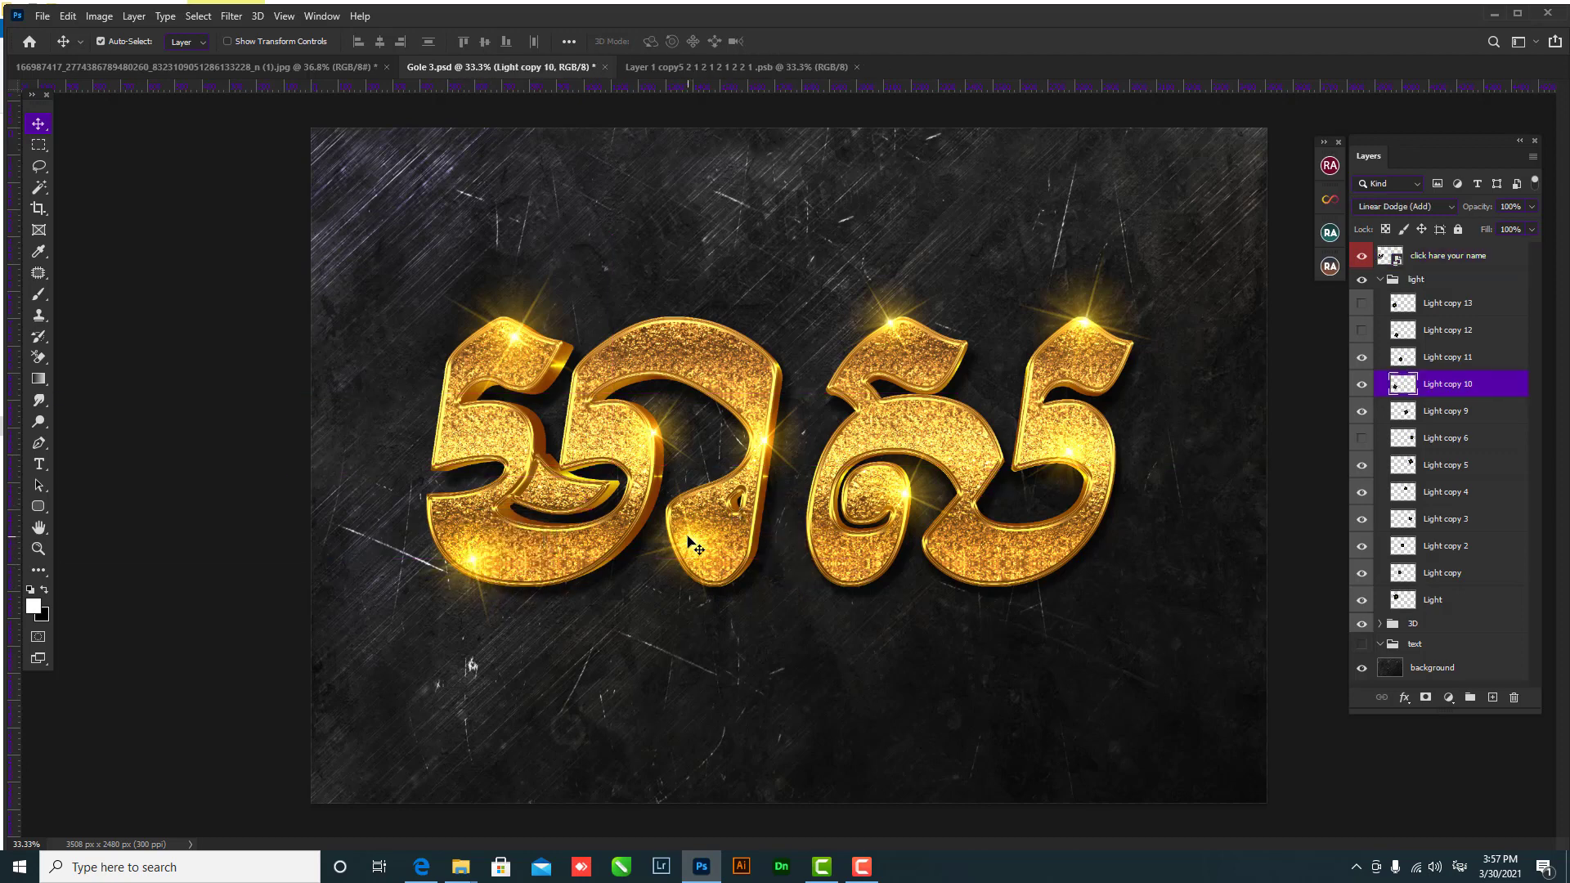
pyautogui.moveTo(690, 540); pyautogui.dragTo(701, 574)
pyautogui.moveTo(766, 442); pyautogui.dragTo(774, 379)
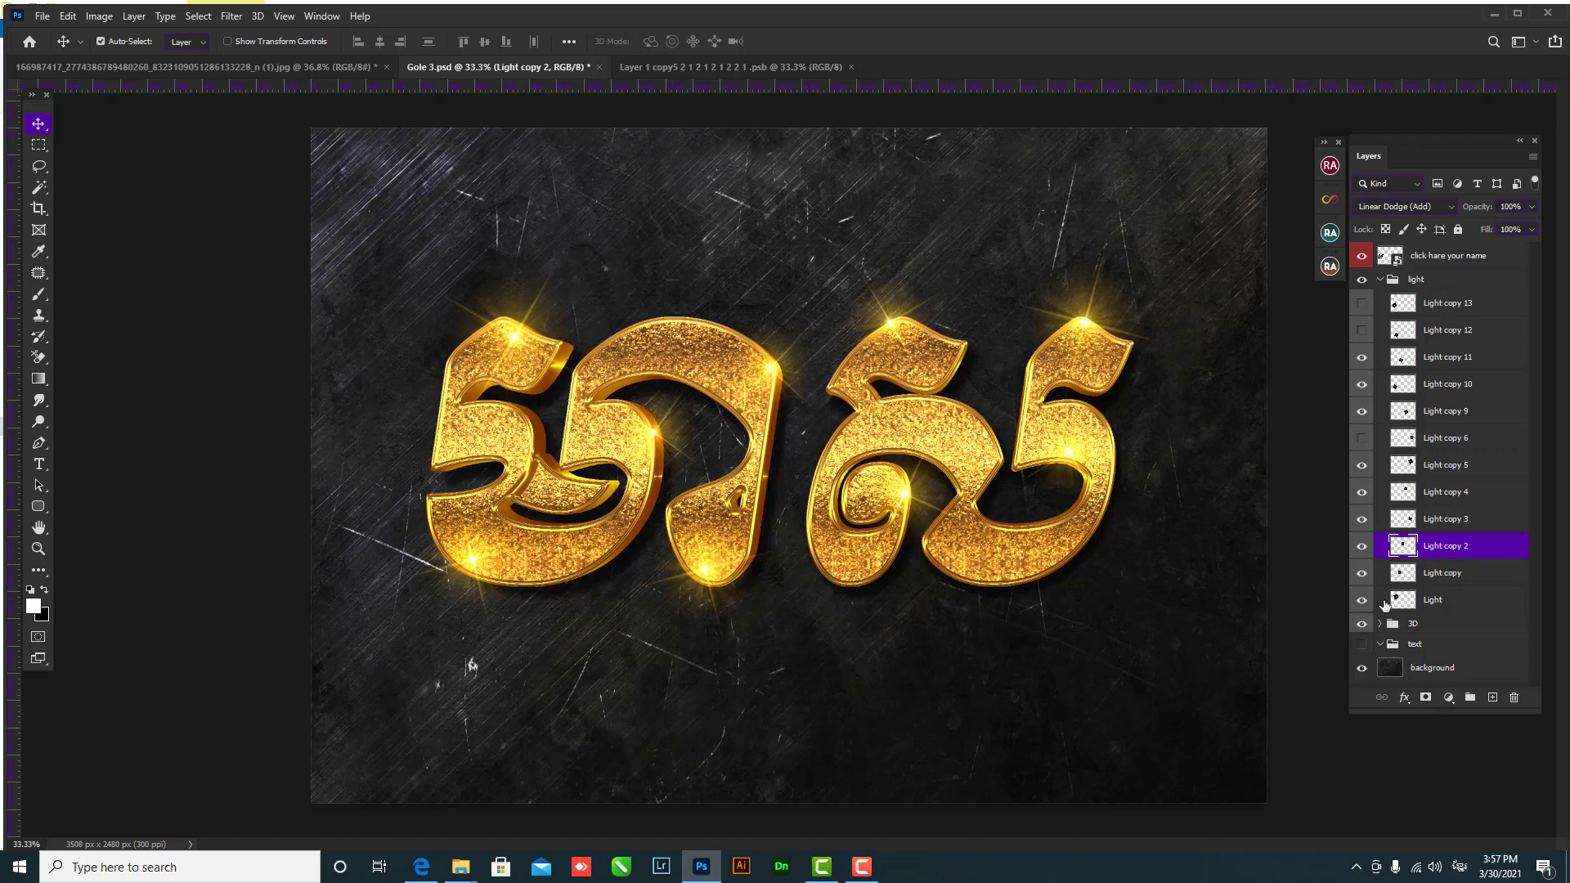
# - Add a Gradient fill layer directly above the textured background layer
pyautogui.click(1431, 668)
pyautogui.click(1362, 668)
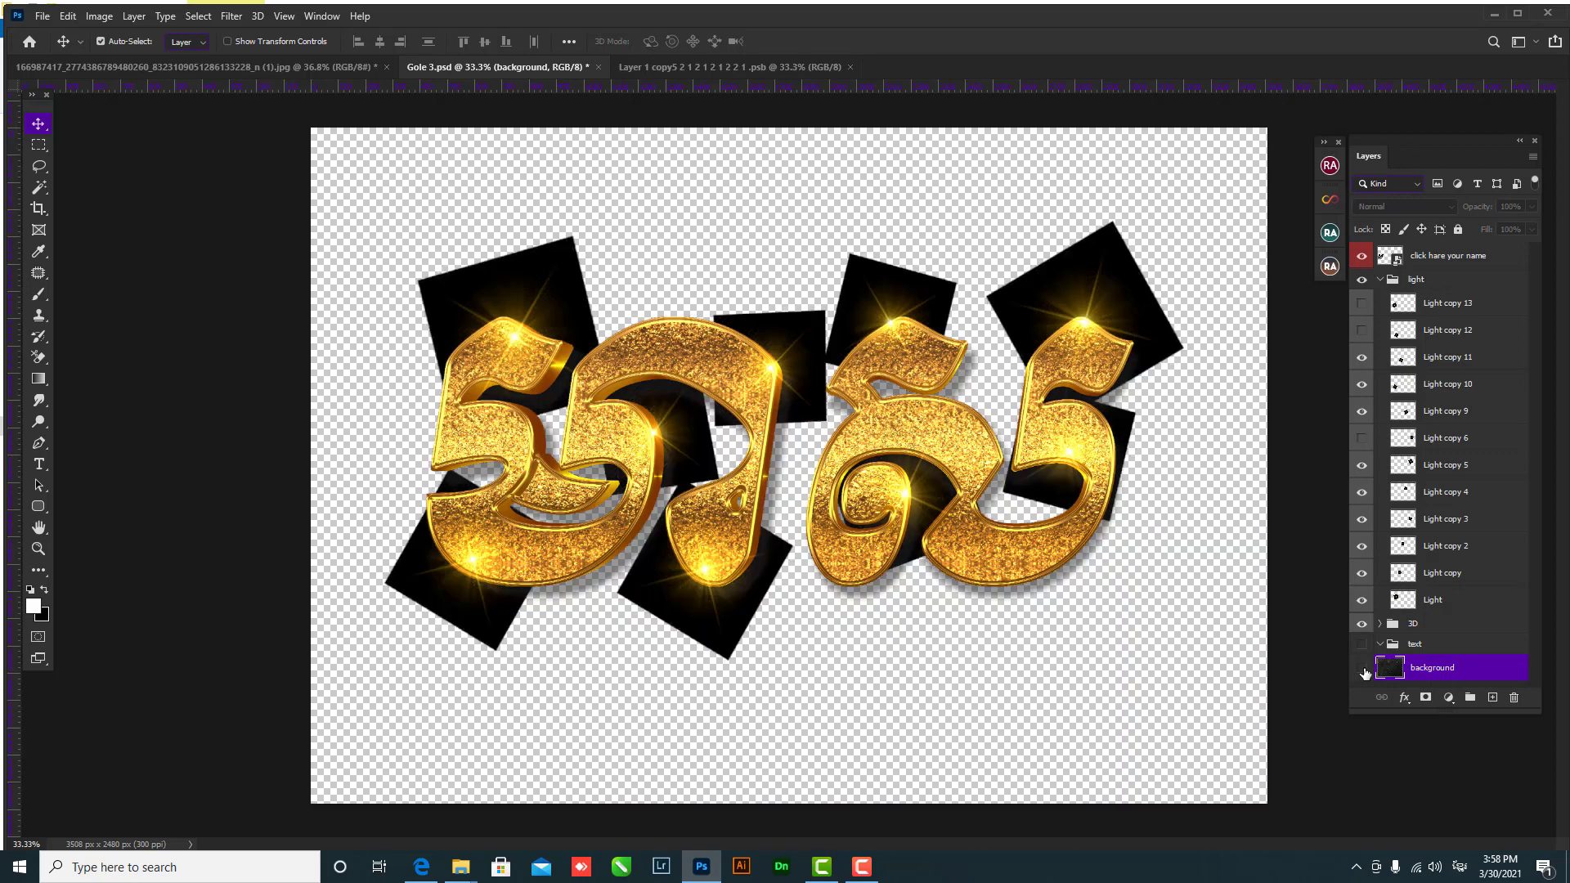
pyautogui.click(1362, 668)
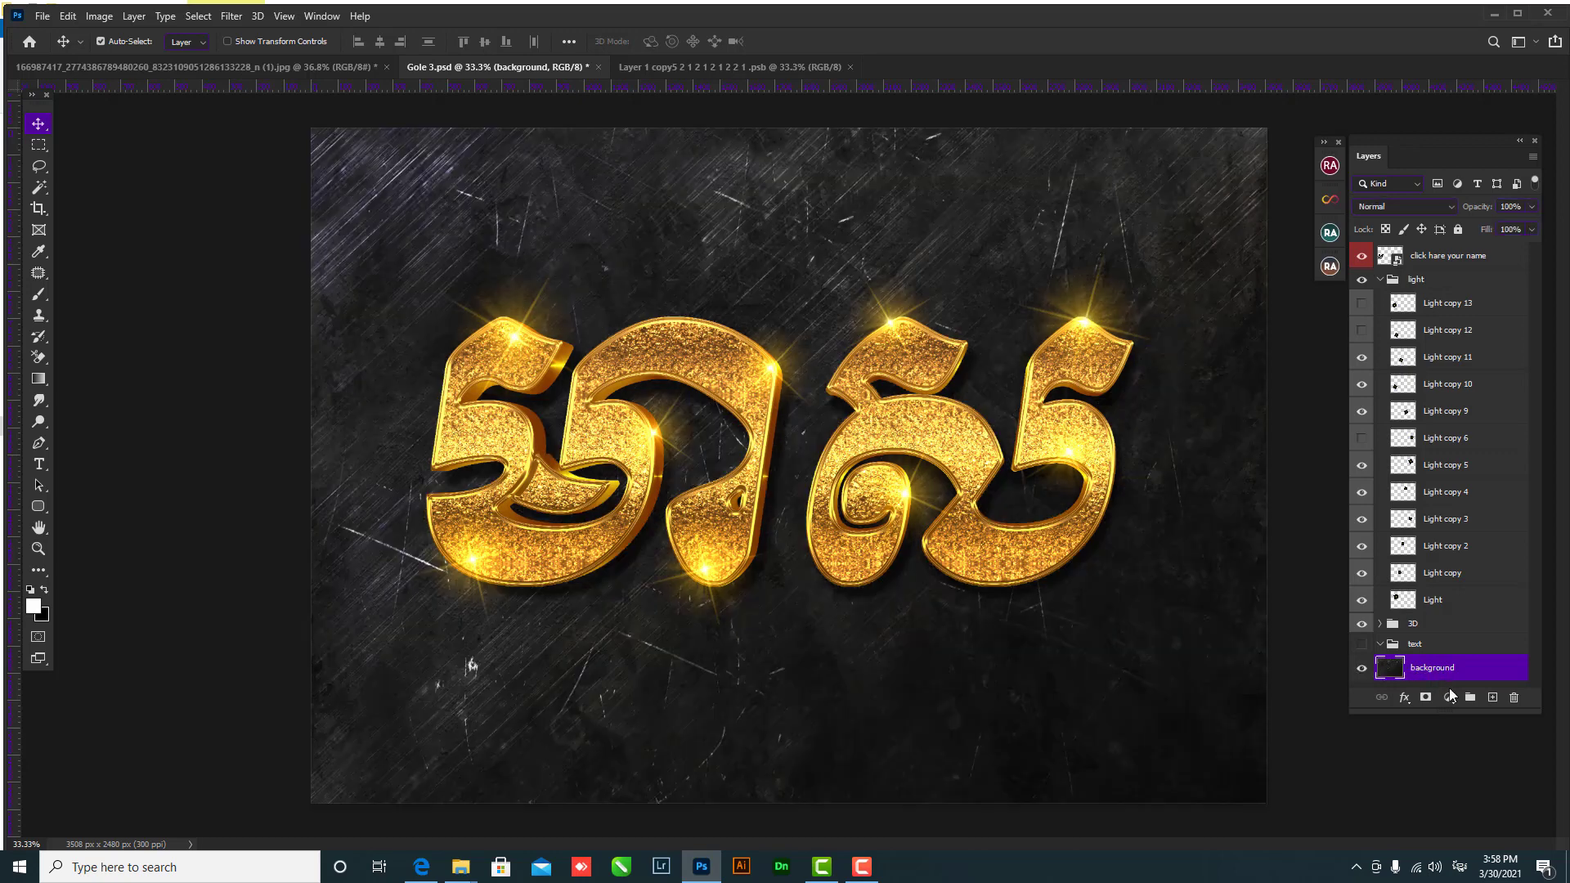
pyautogui.click(1492, 697)
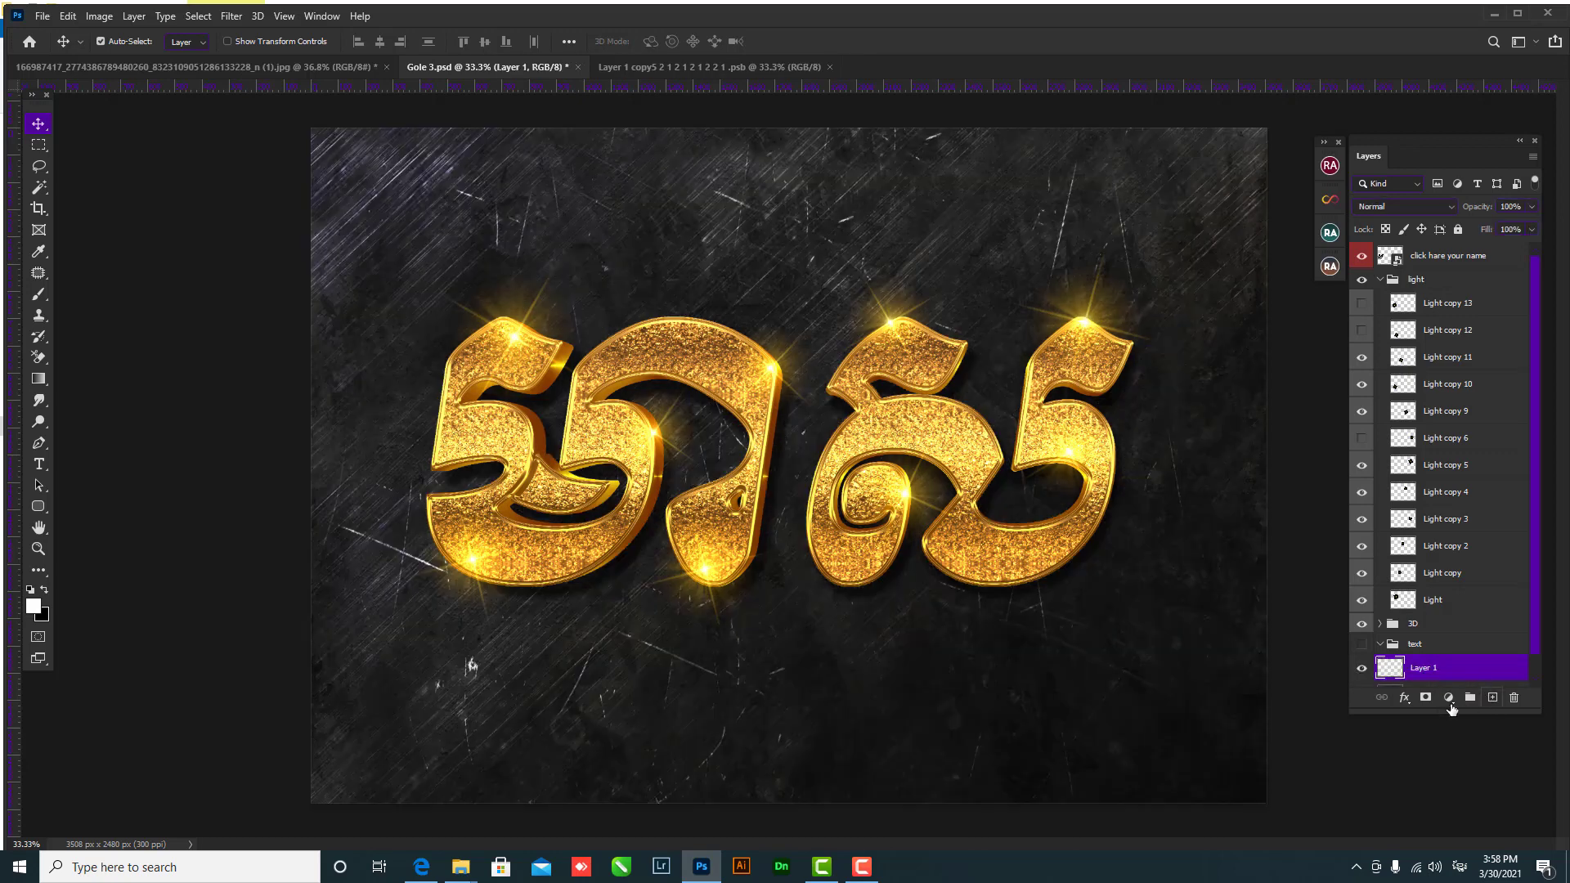
pyautogui.hotkey('ctrl', 'z')
pyautogui.click(1449, 700)
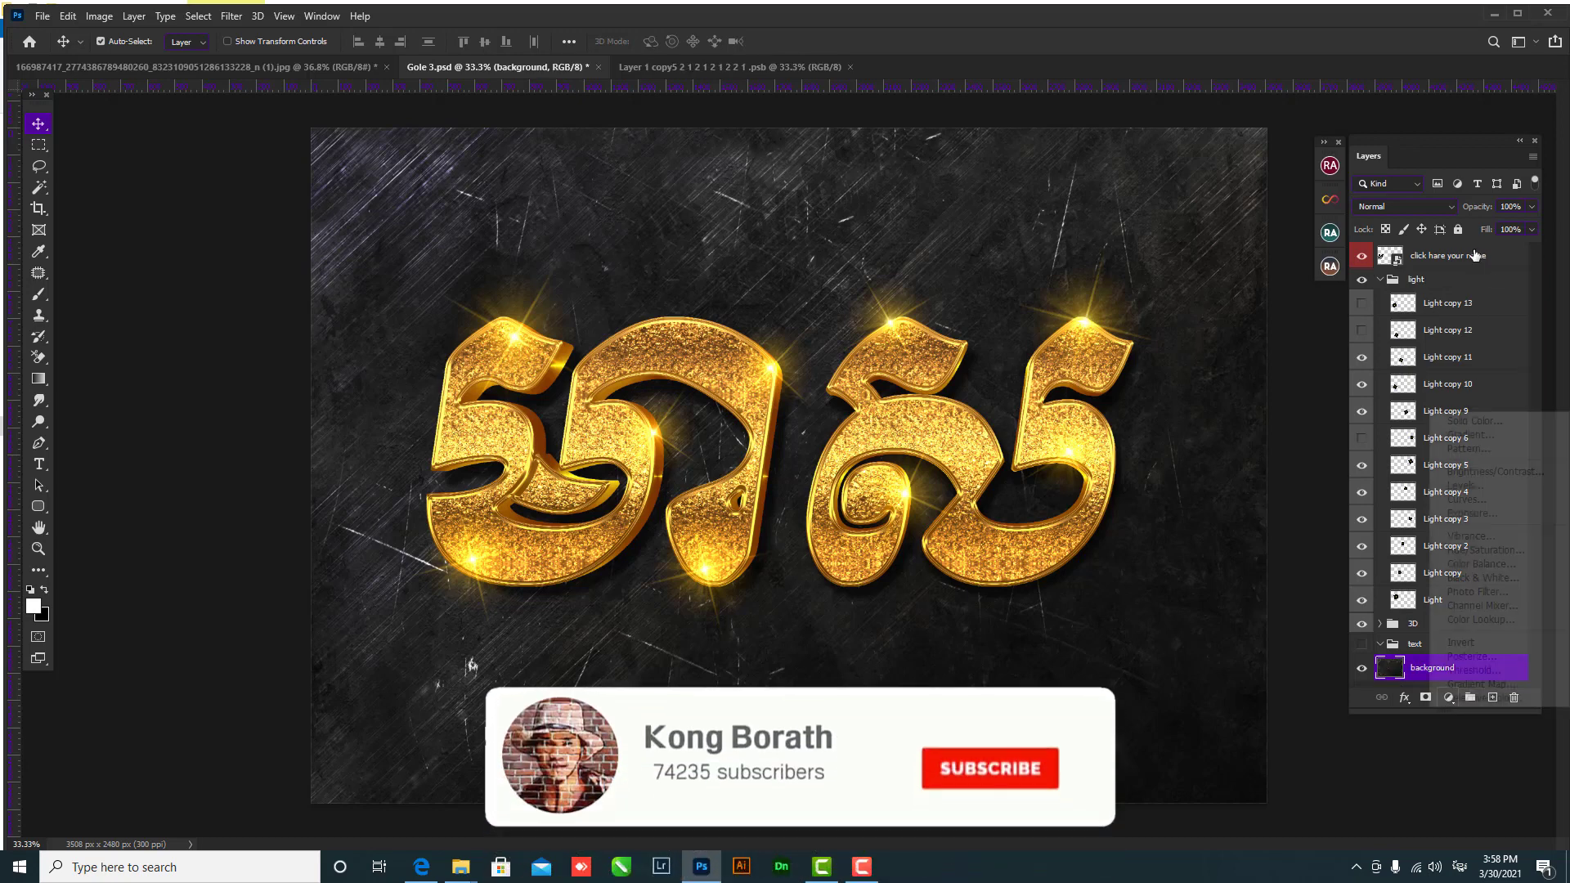
pyautogui.click(1469, 434)
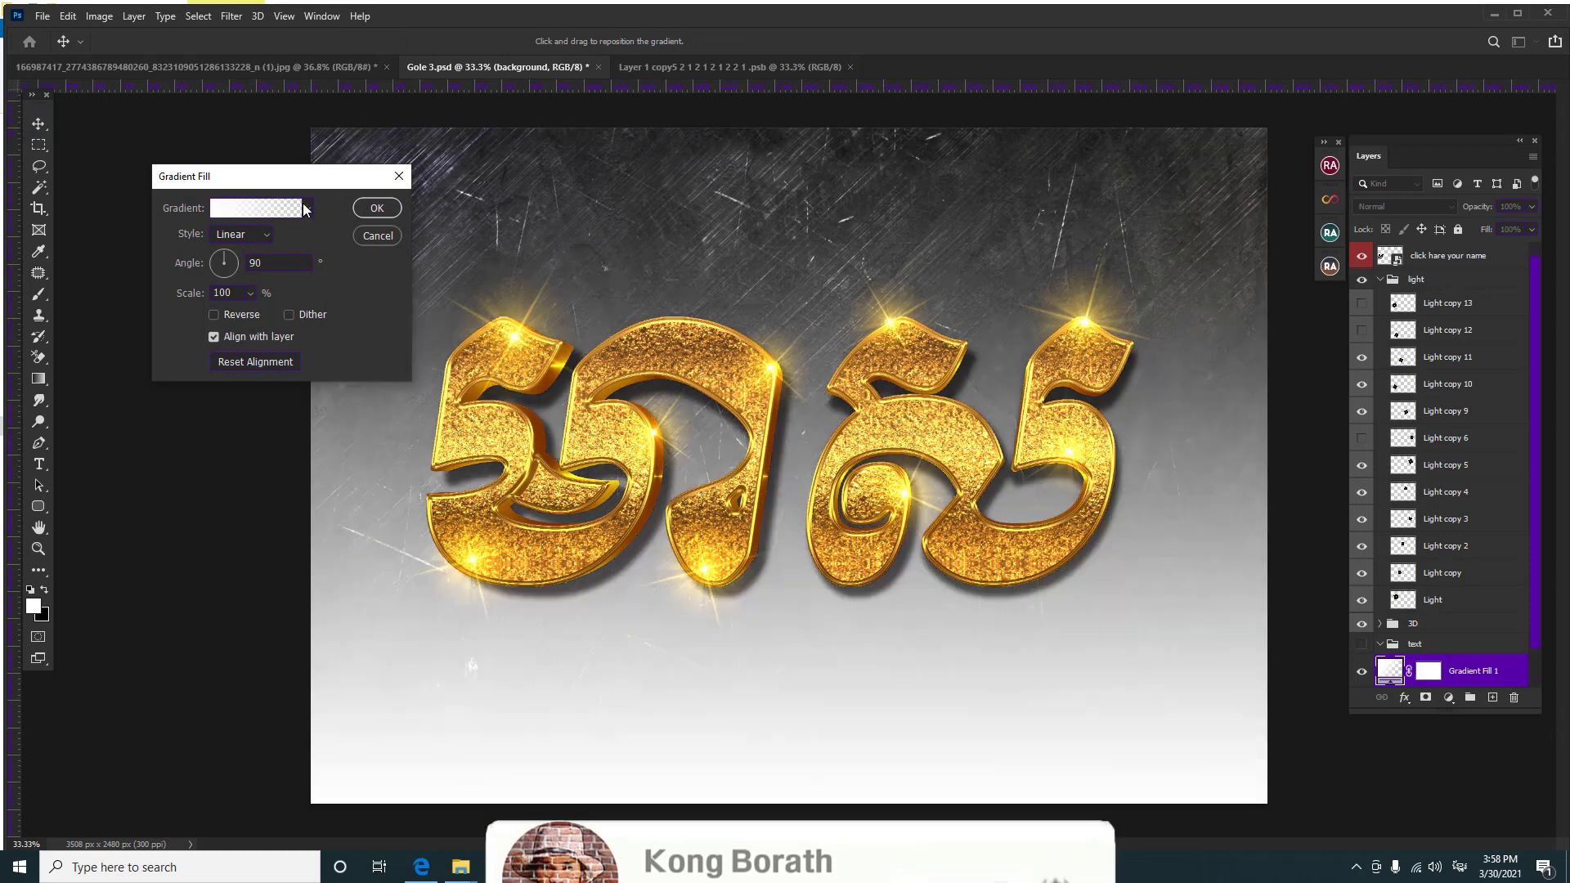
# - Preview several gradient presets, including green, blue, teal and purple-to-teal
pyautogui.click(307, 208)
pyautogui.click(271, 237)
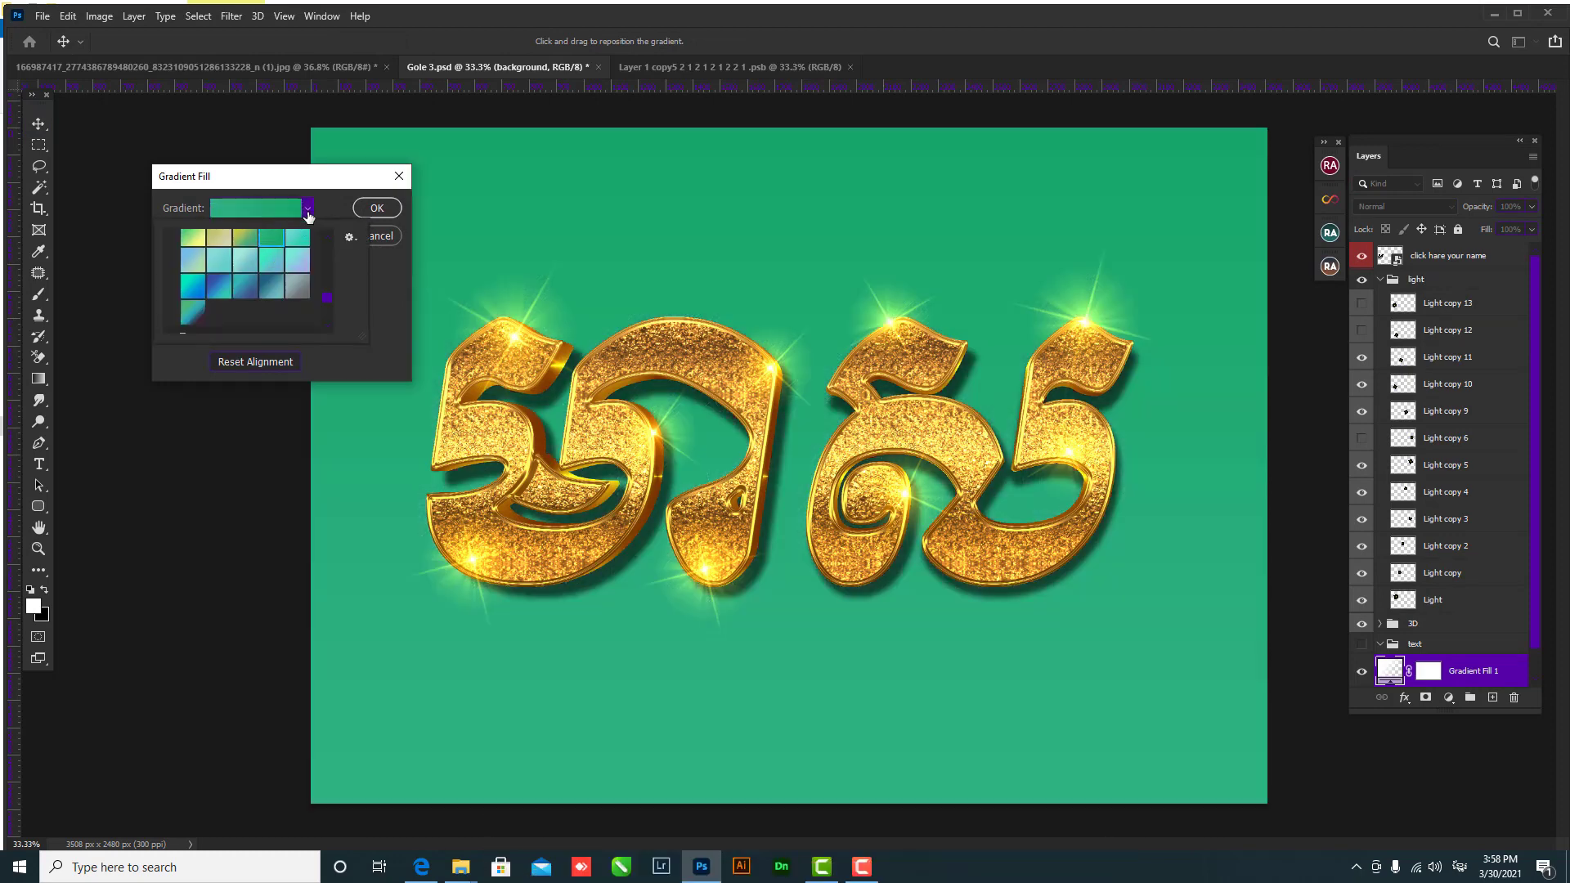
pyautogui.click(308, 211)
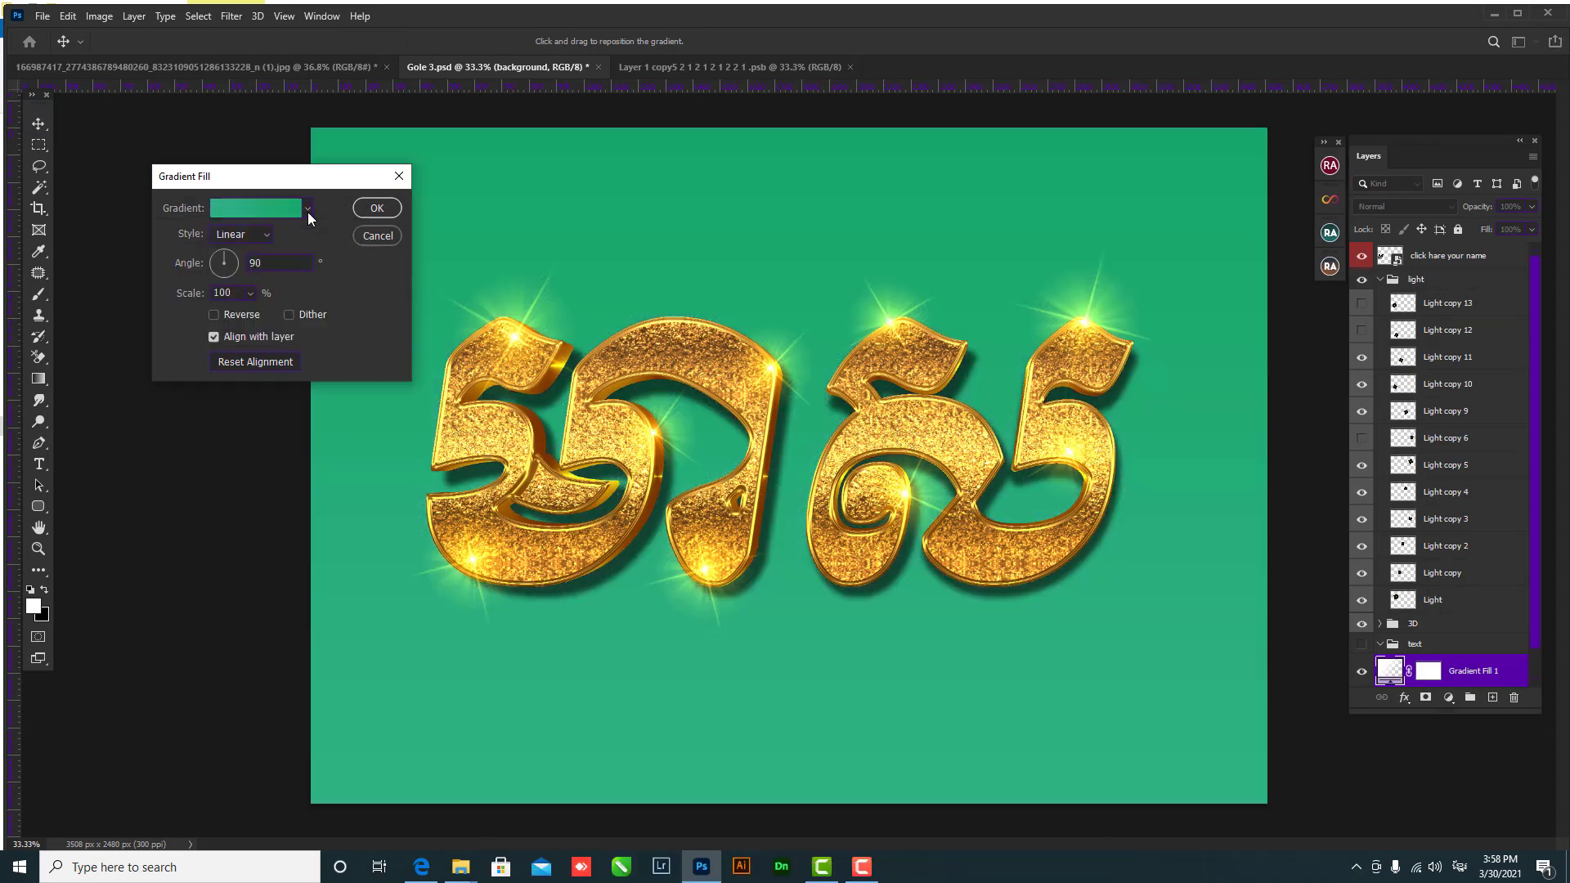
pyautogui.click(309, 209)
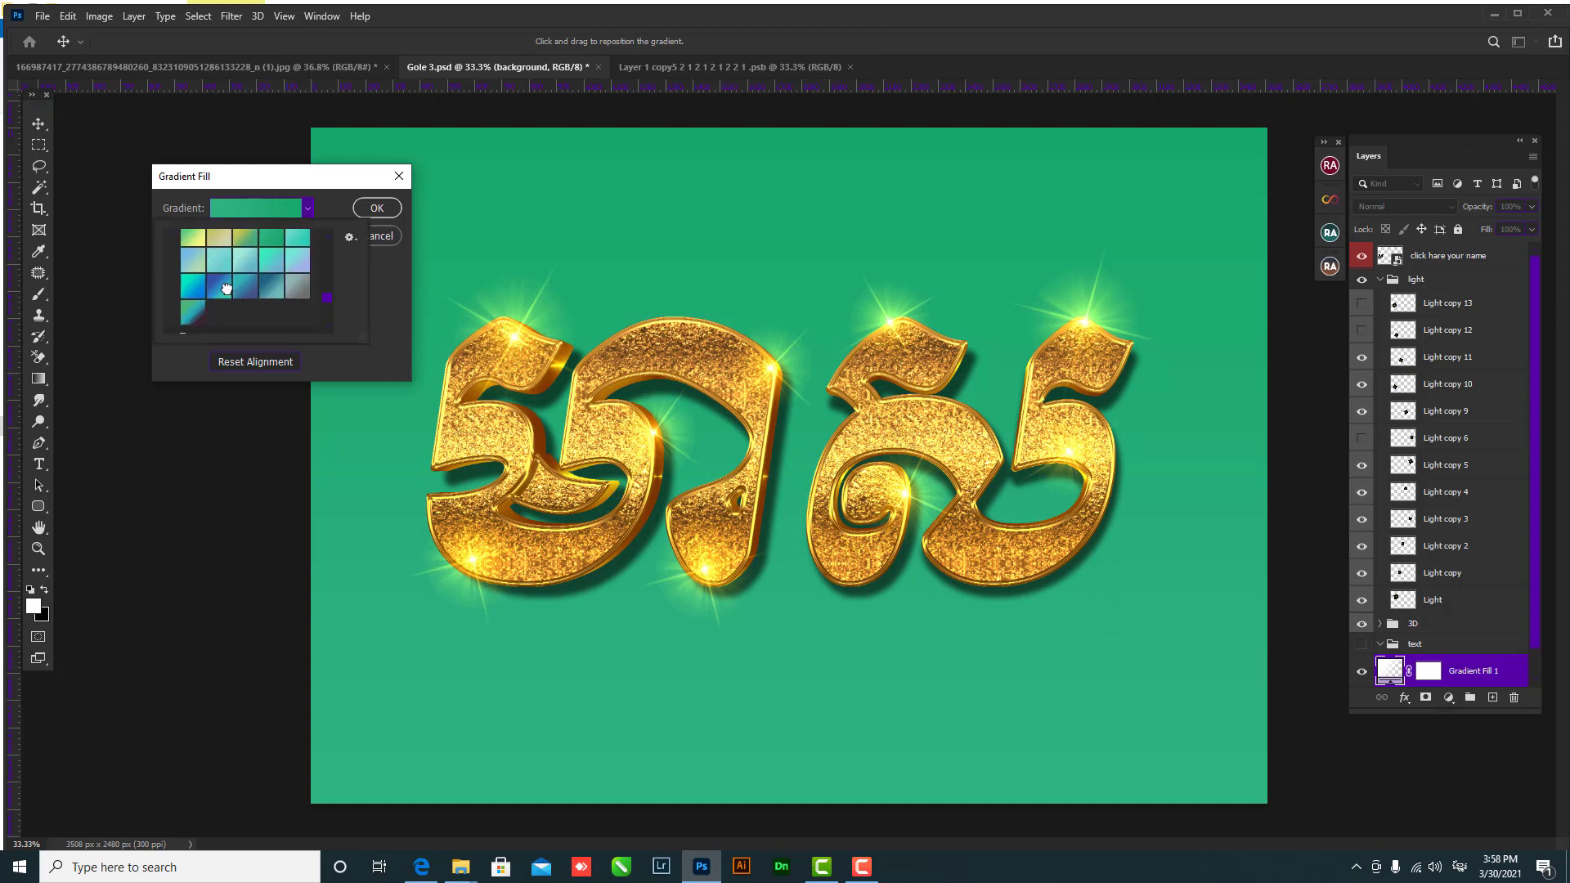
pyautogui.click(223, 287)
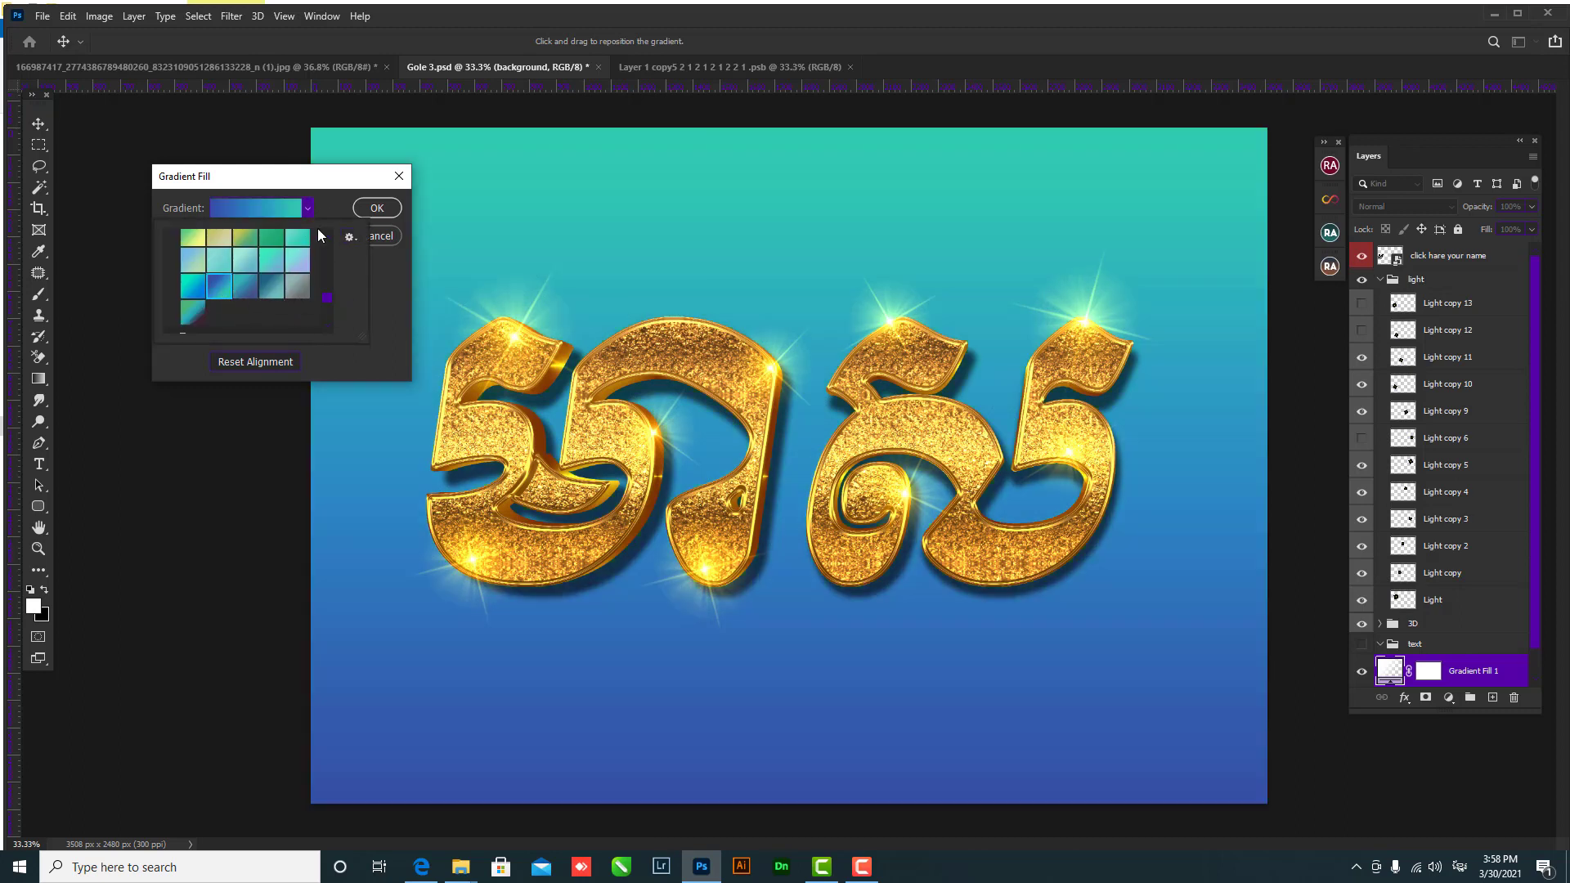
pyautogui.click(349, 237)
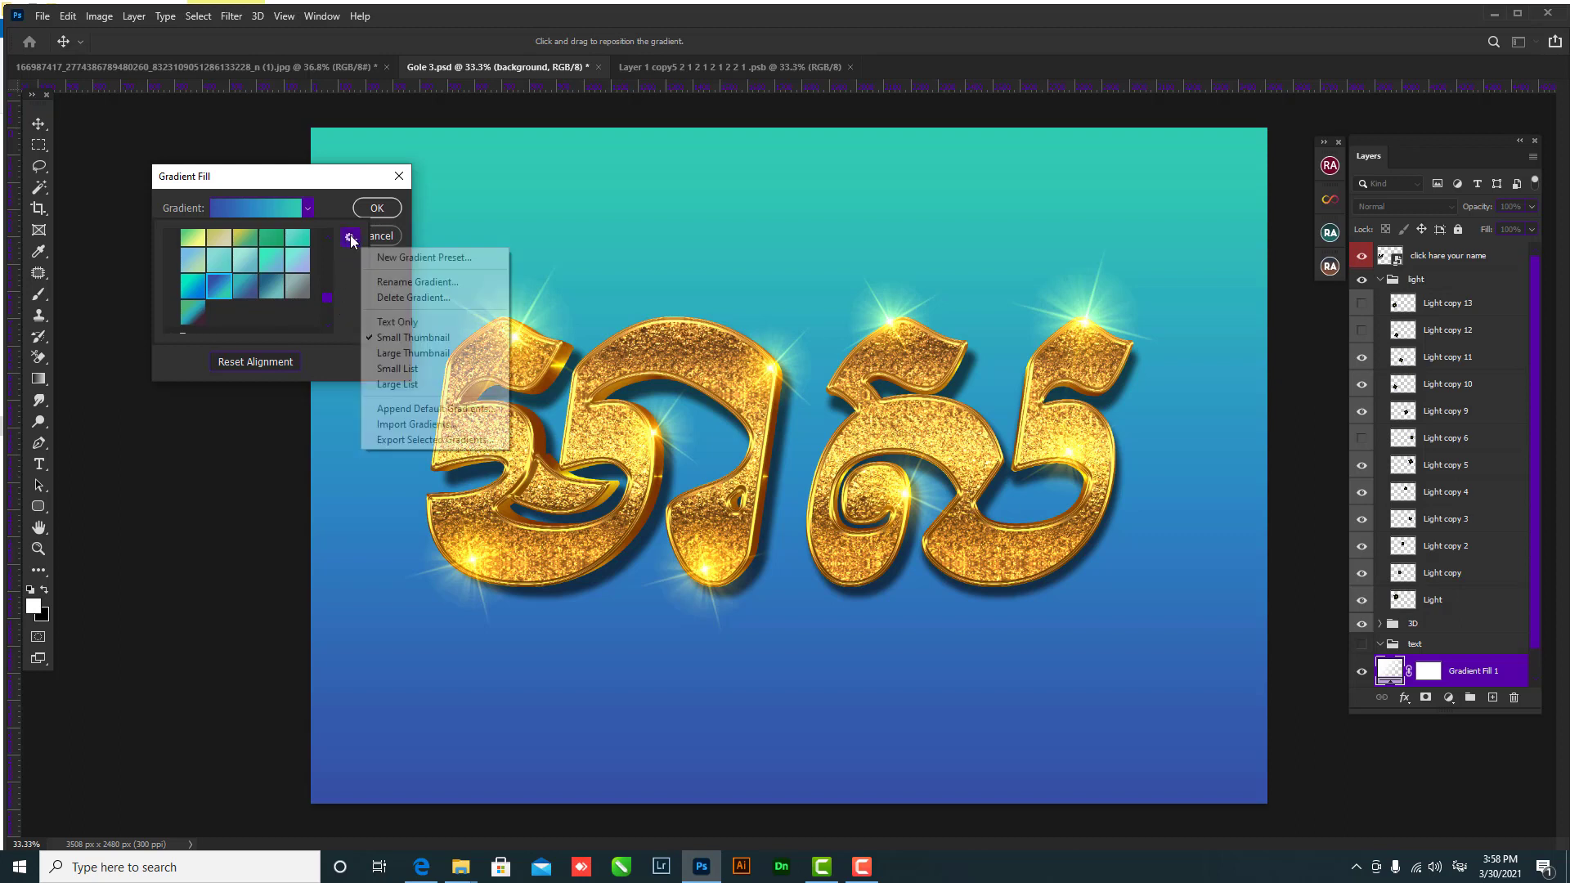
pyautogui.click(330, 299)
pyautogui.moveTo(329, 297); pyautogui.dragTo(327, 260)
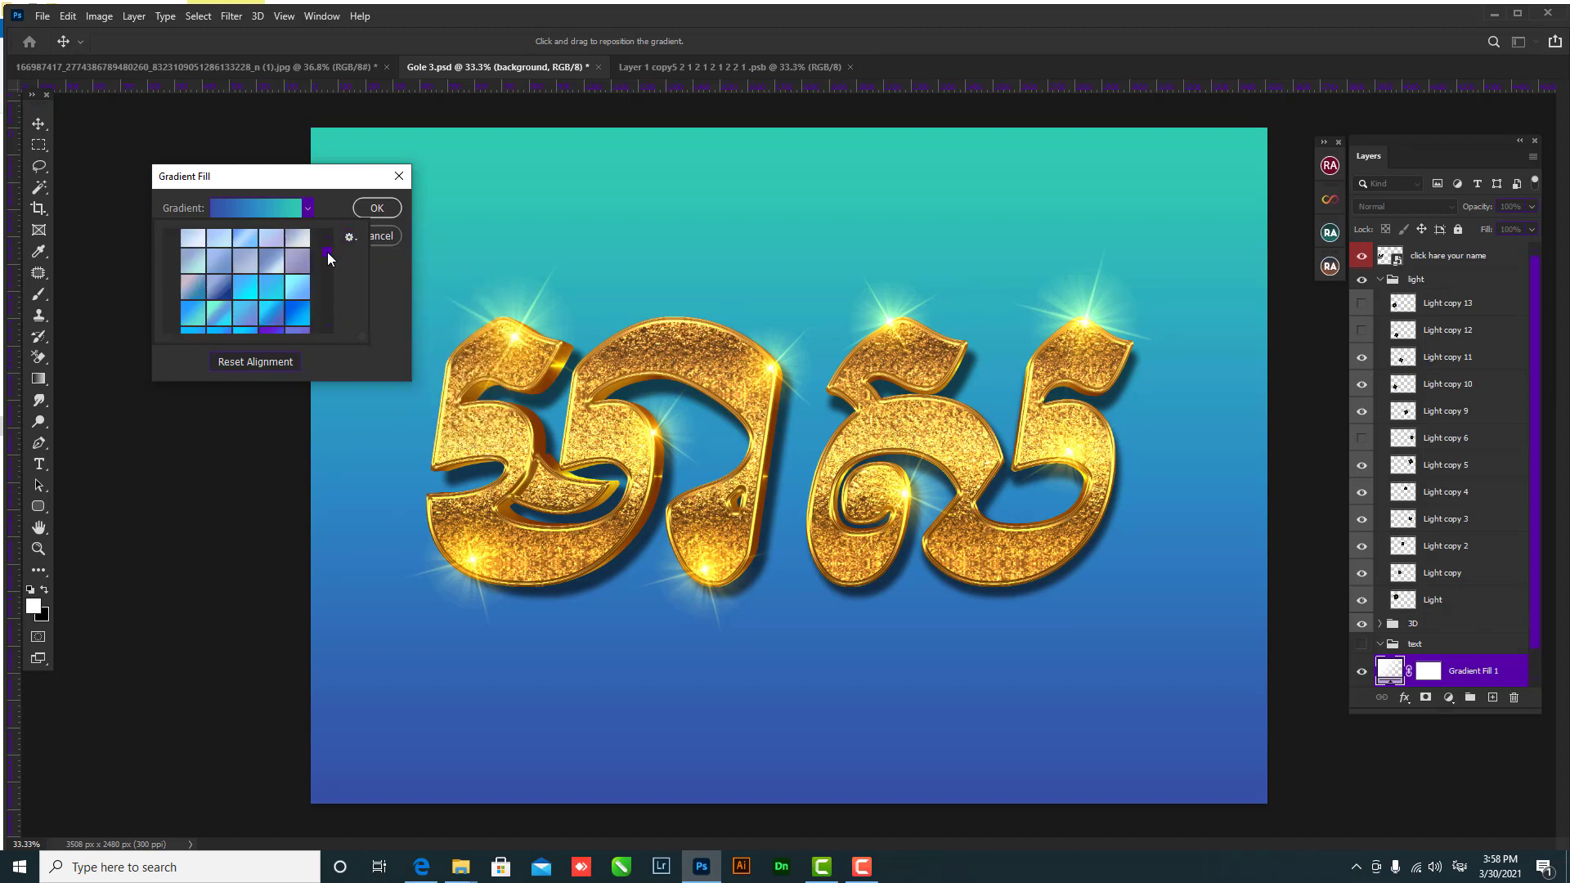
pyautogui.scroll(-1, 327, 260)
pyautogui.click(298, 266)
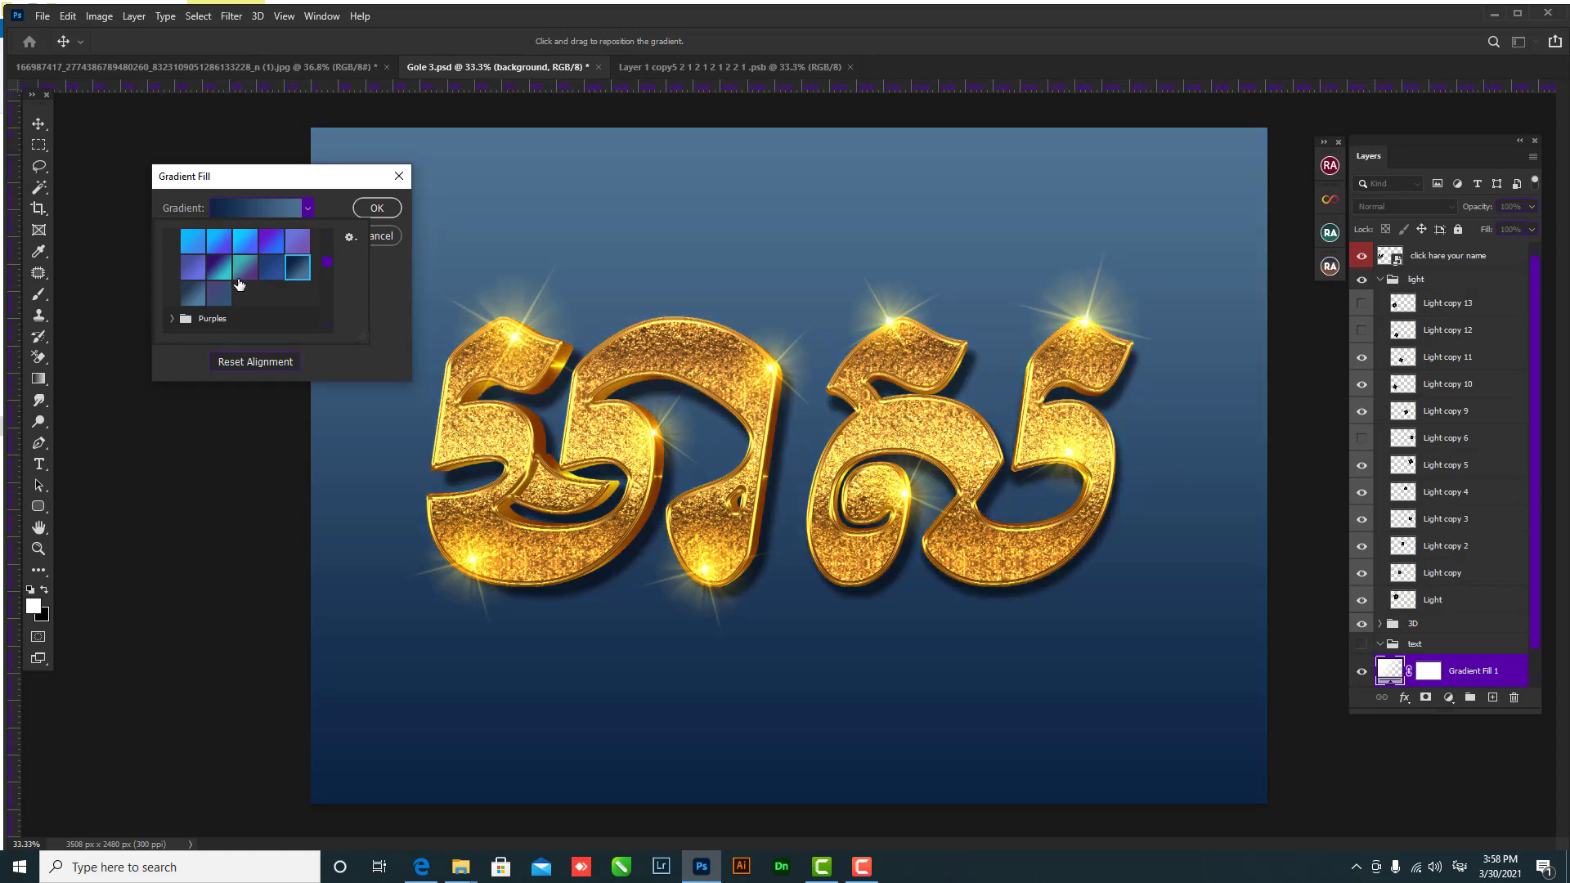
pyautogui.click(244, 277)
pyautogui.click(217, 271)
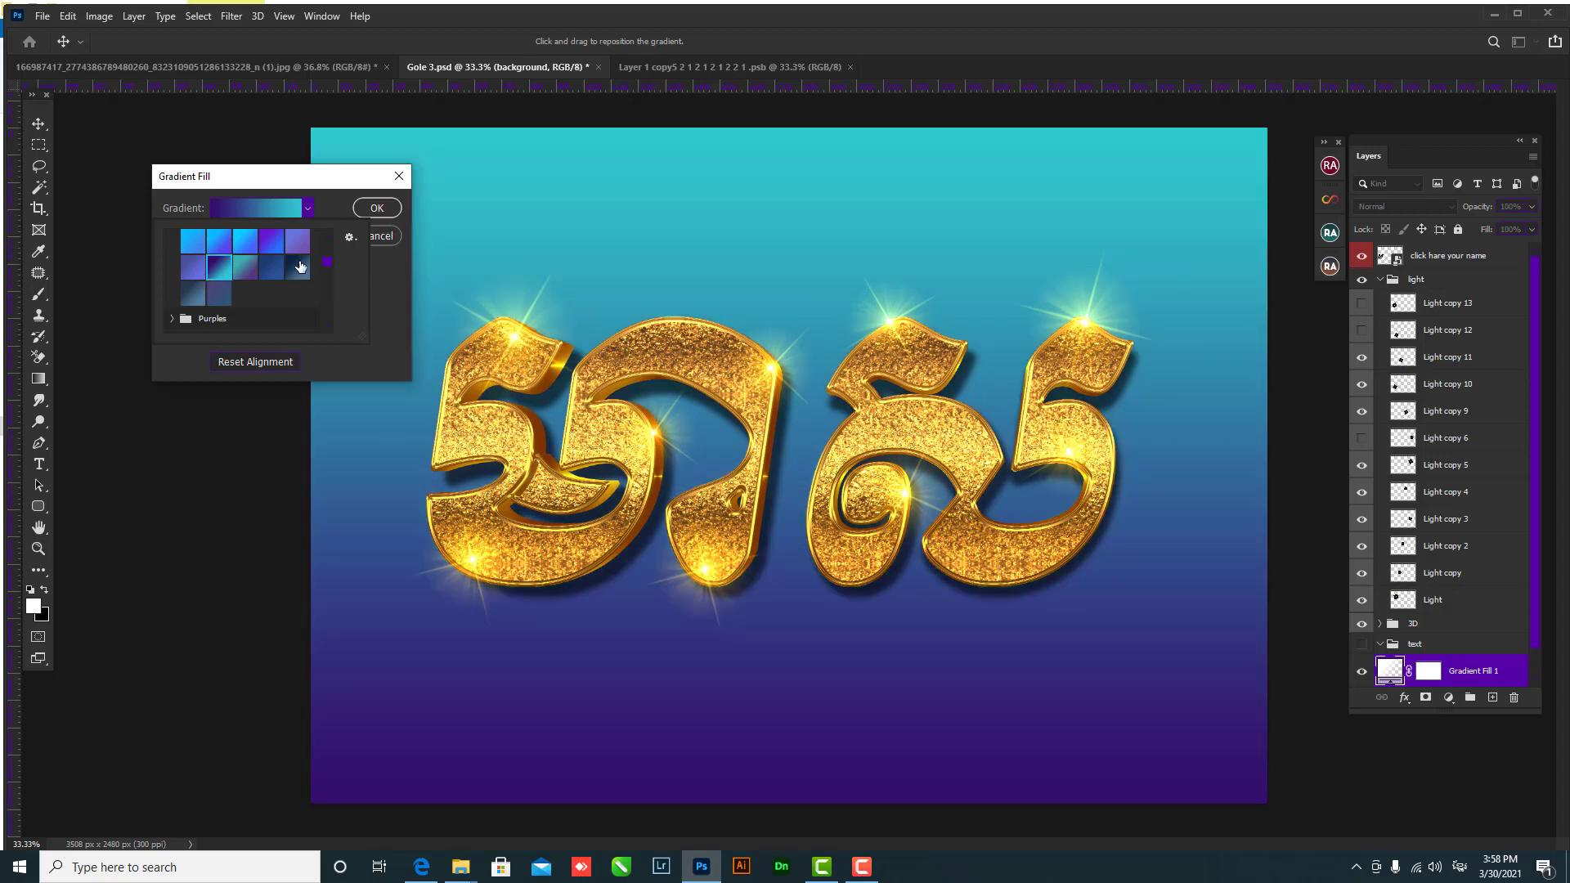
pyautogui.moveTo(325, 269); pyautogui.dragTo(325, 253)
# - Choose the blue-to-purple gradient preset and confirm the Gradient Fill
pyautogui.click(297, 324)
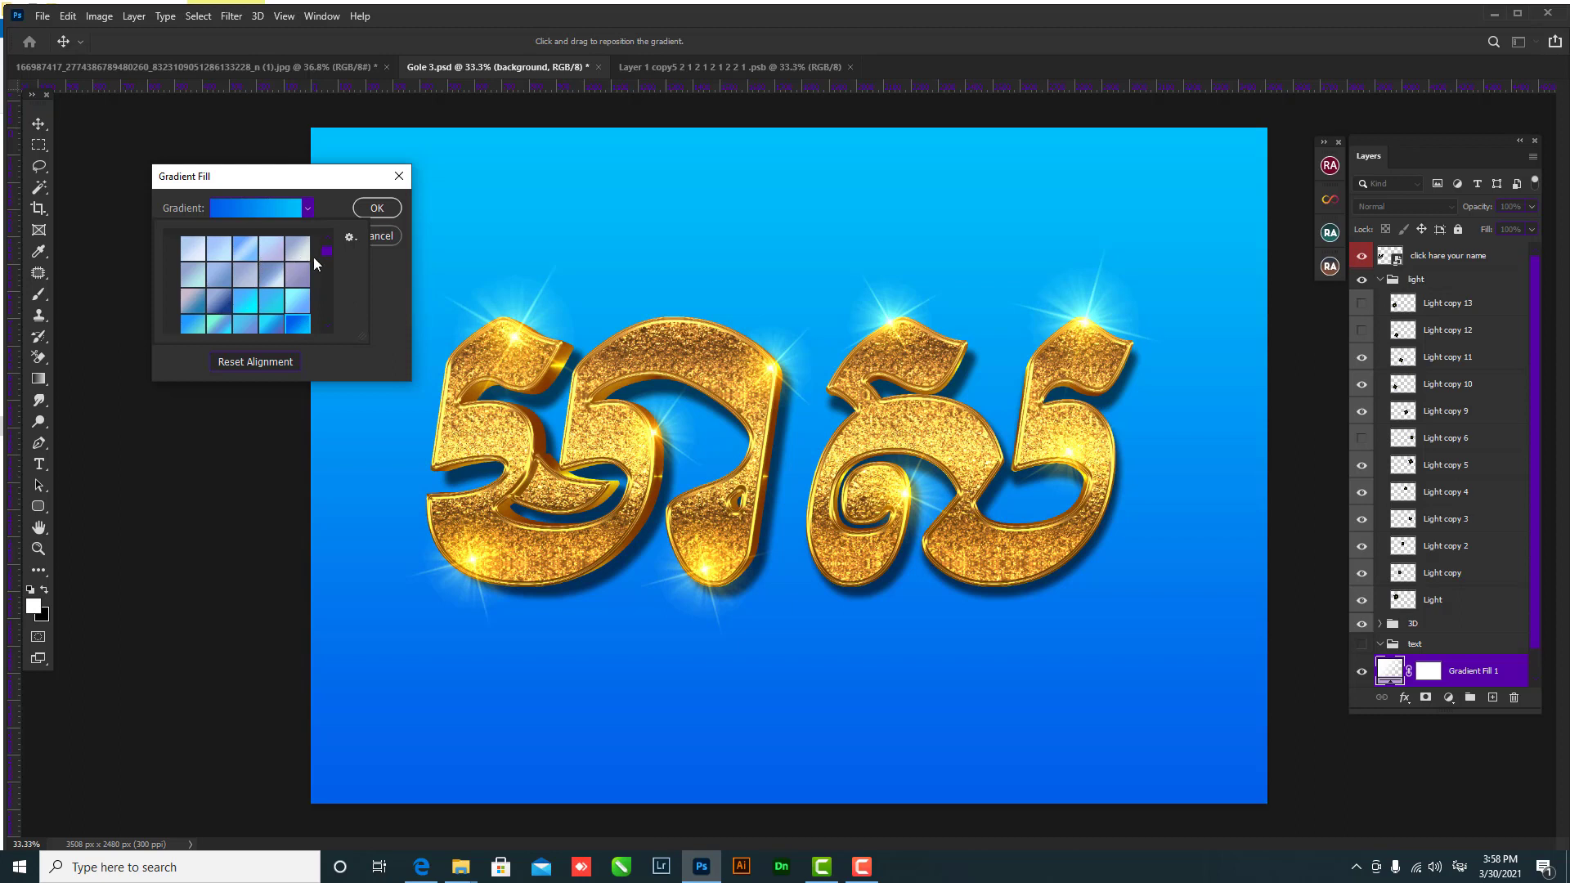
pyautogui.scroll(3, 327, 248)
pyautogui.scroll(-2, 326, 253)
pyautogui.scroll(2, 326, 258)
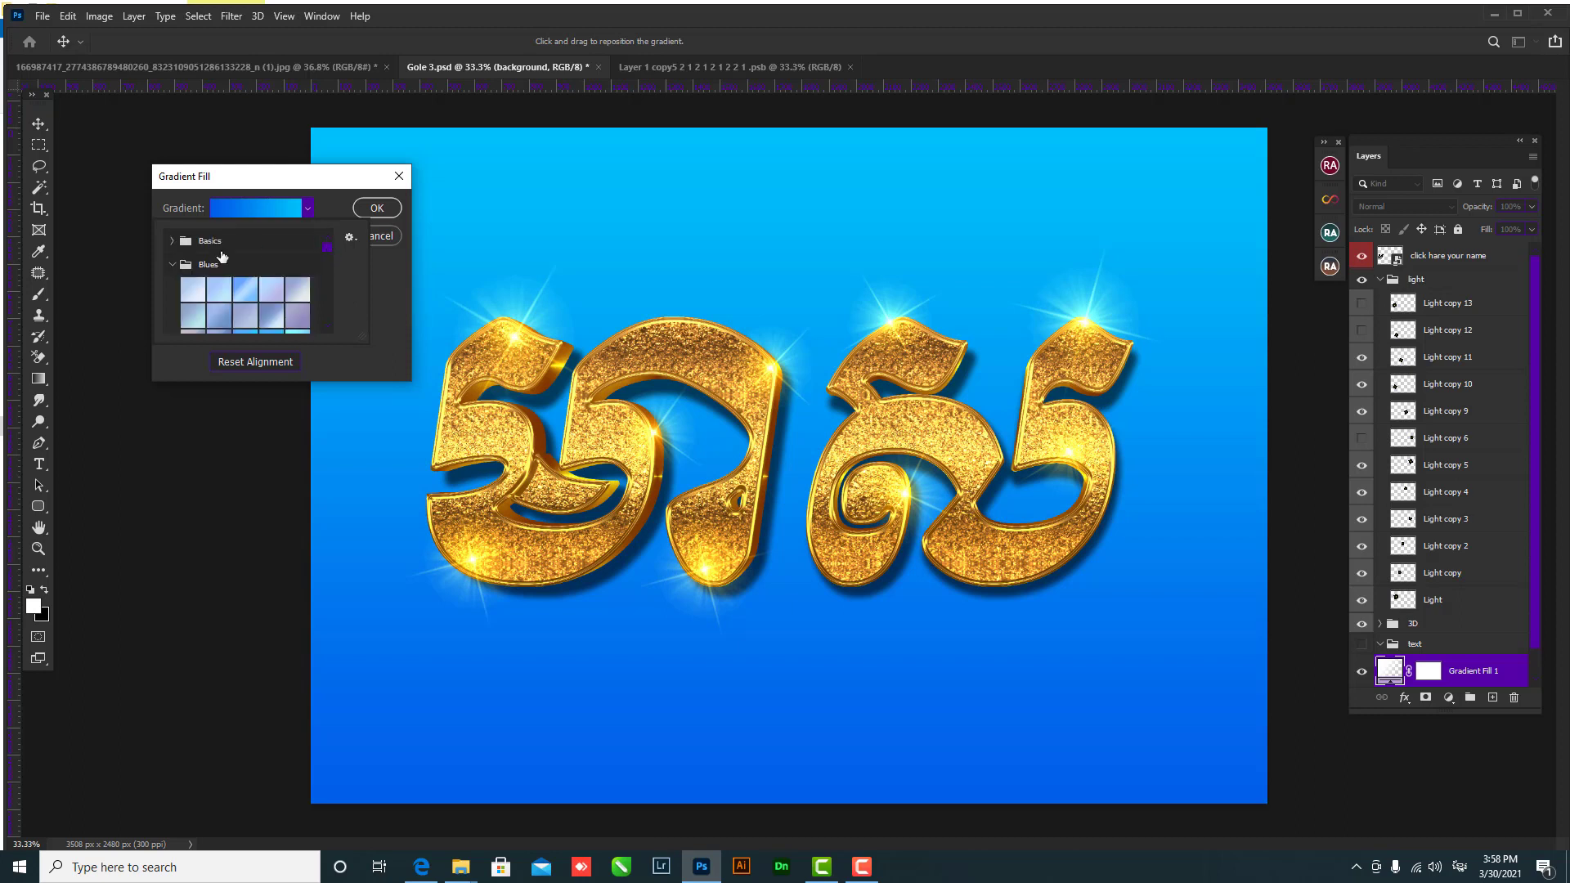
pyautogui.scroll(-3, 326, 261)
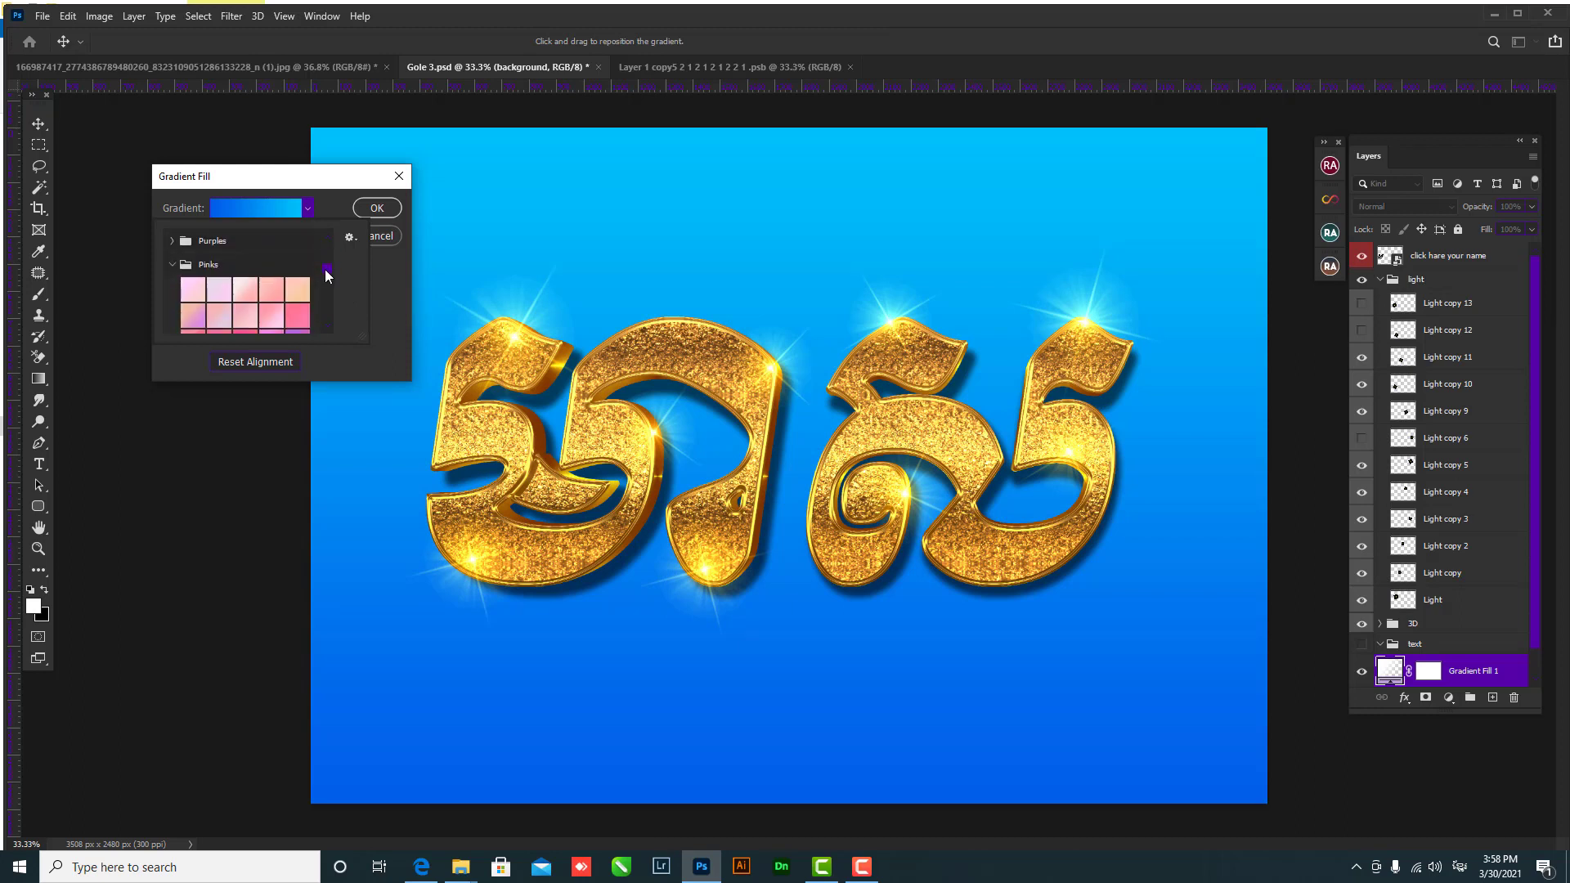
pyautogui.scroll(1, 325, 273)
pyautogui.moveTo(325, 268); pyautogui.dragTo(325, 256)
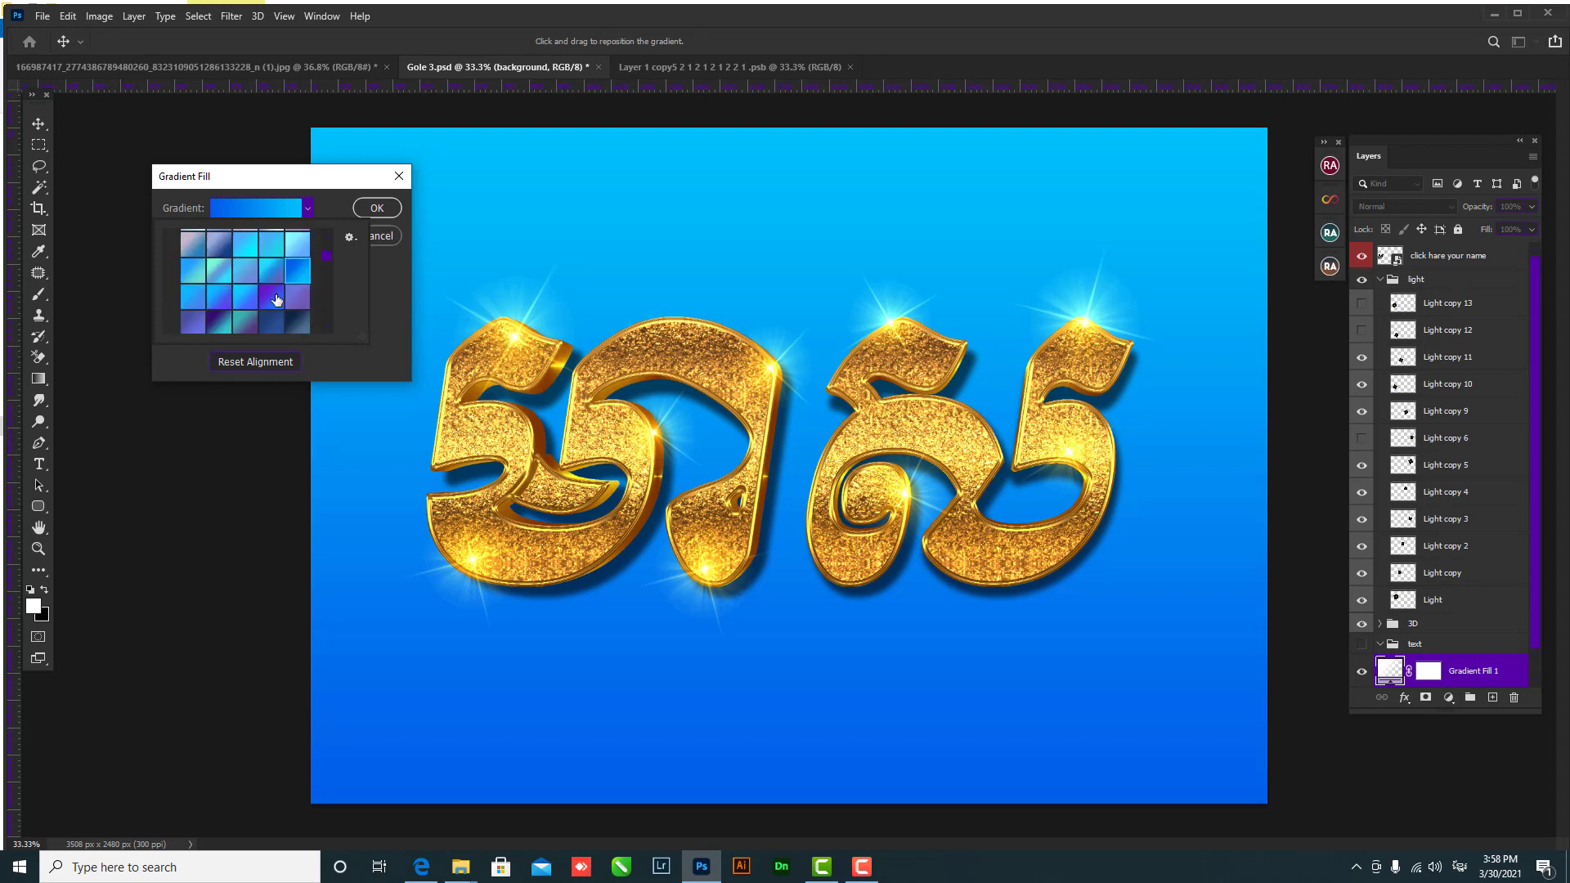
pyautogui.click(276, 301)
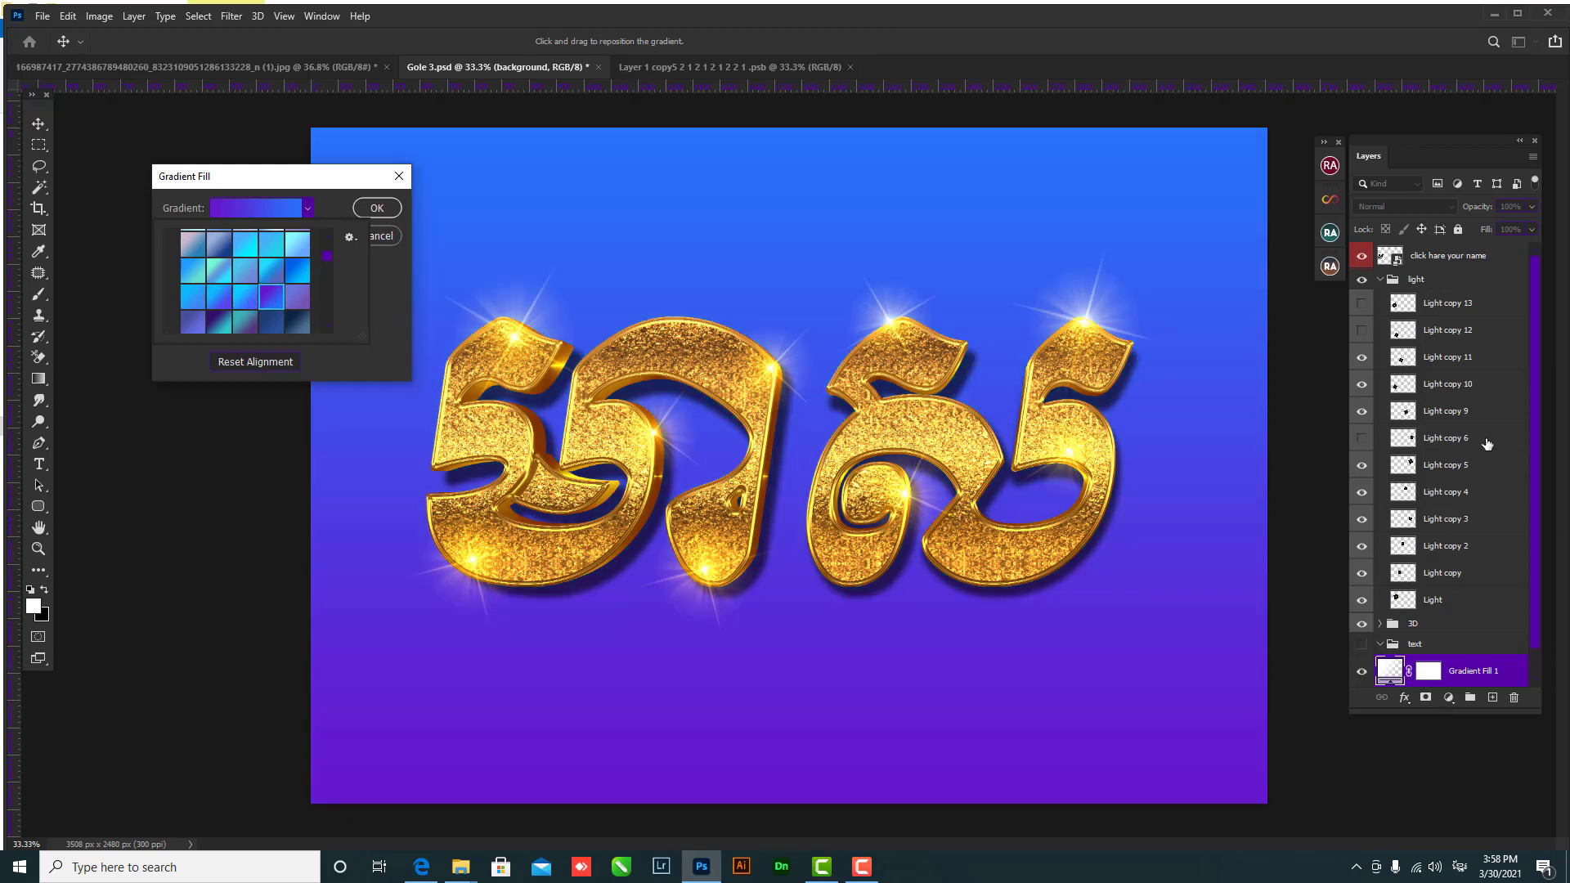
pyautogui.click(1429, 206)
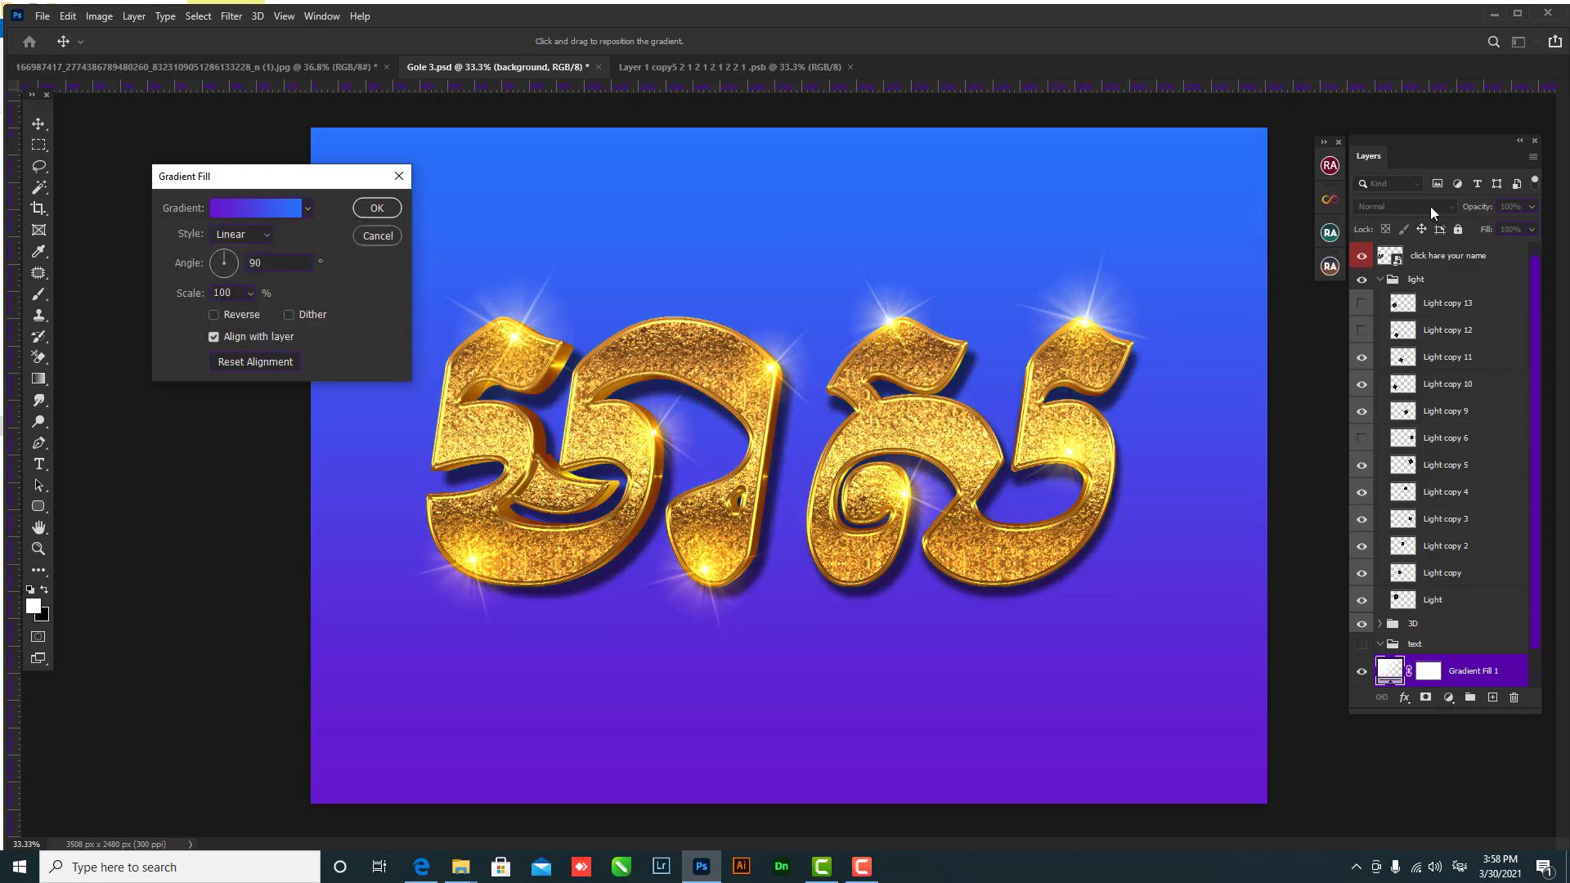
pyautogui.click(375, 208)
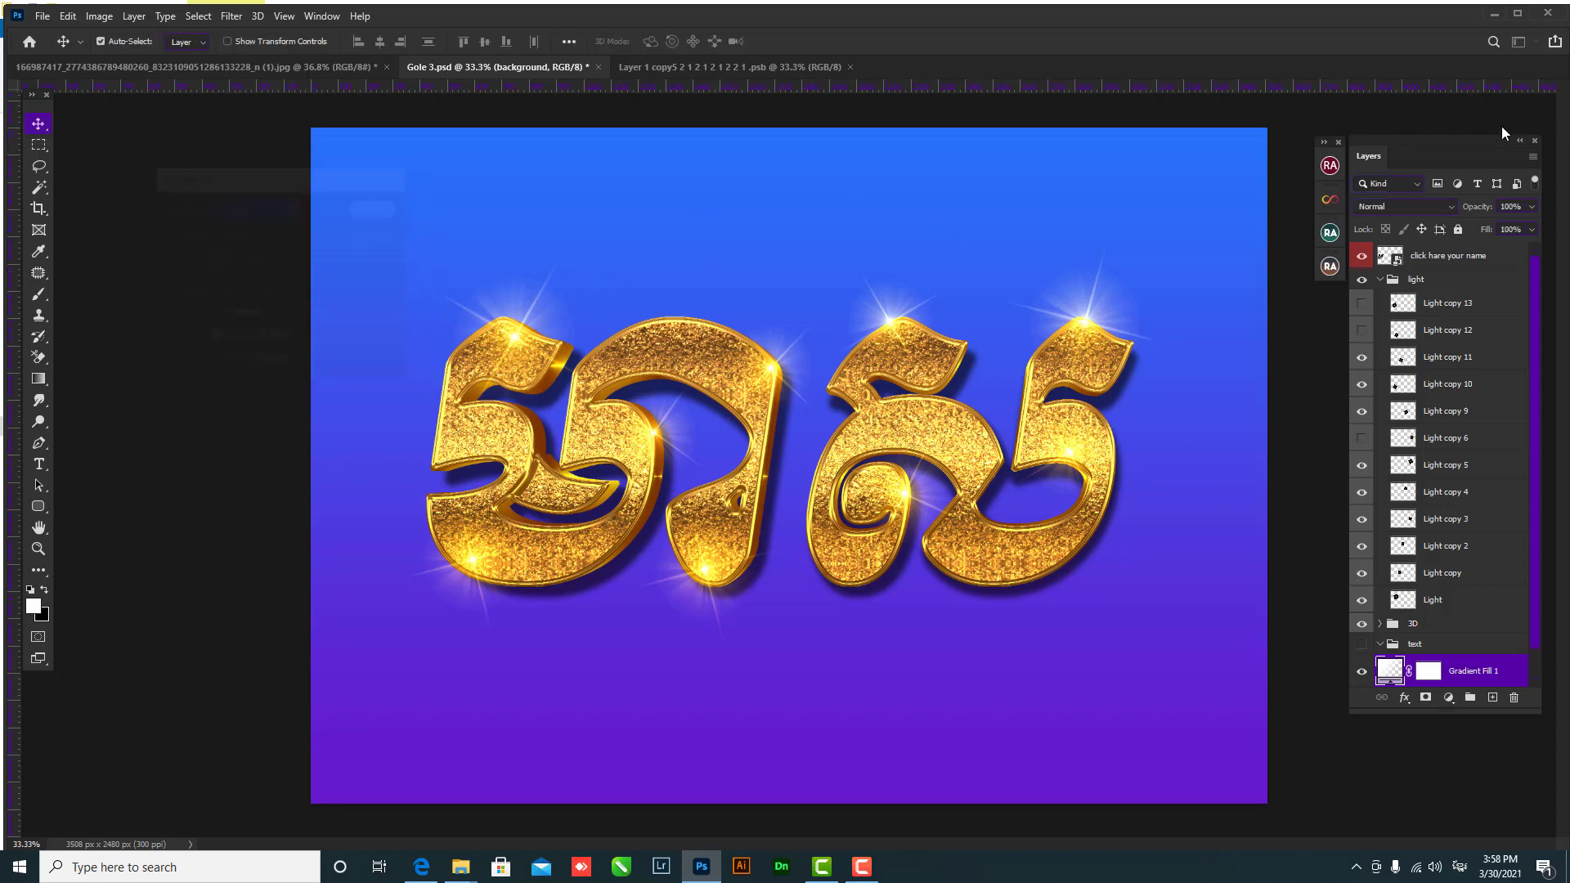
# - Set Gradient Fill 1 to Multiply blend mode at 77% opacity
pyautogui.click(1449, 206)
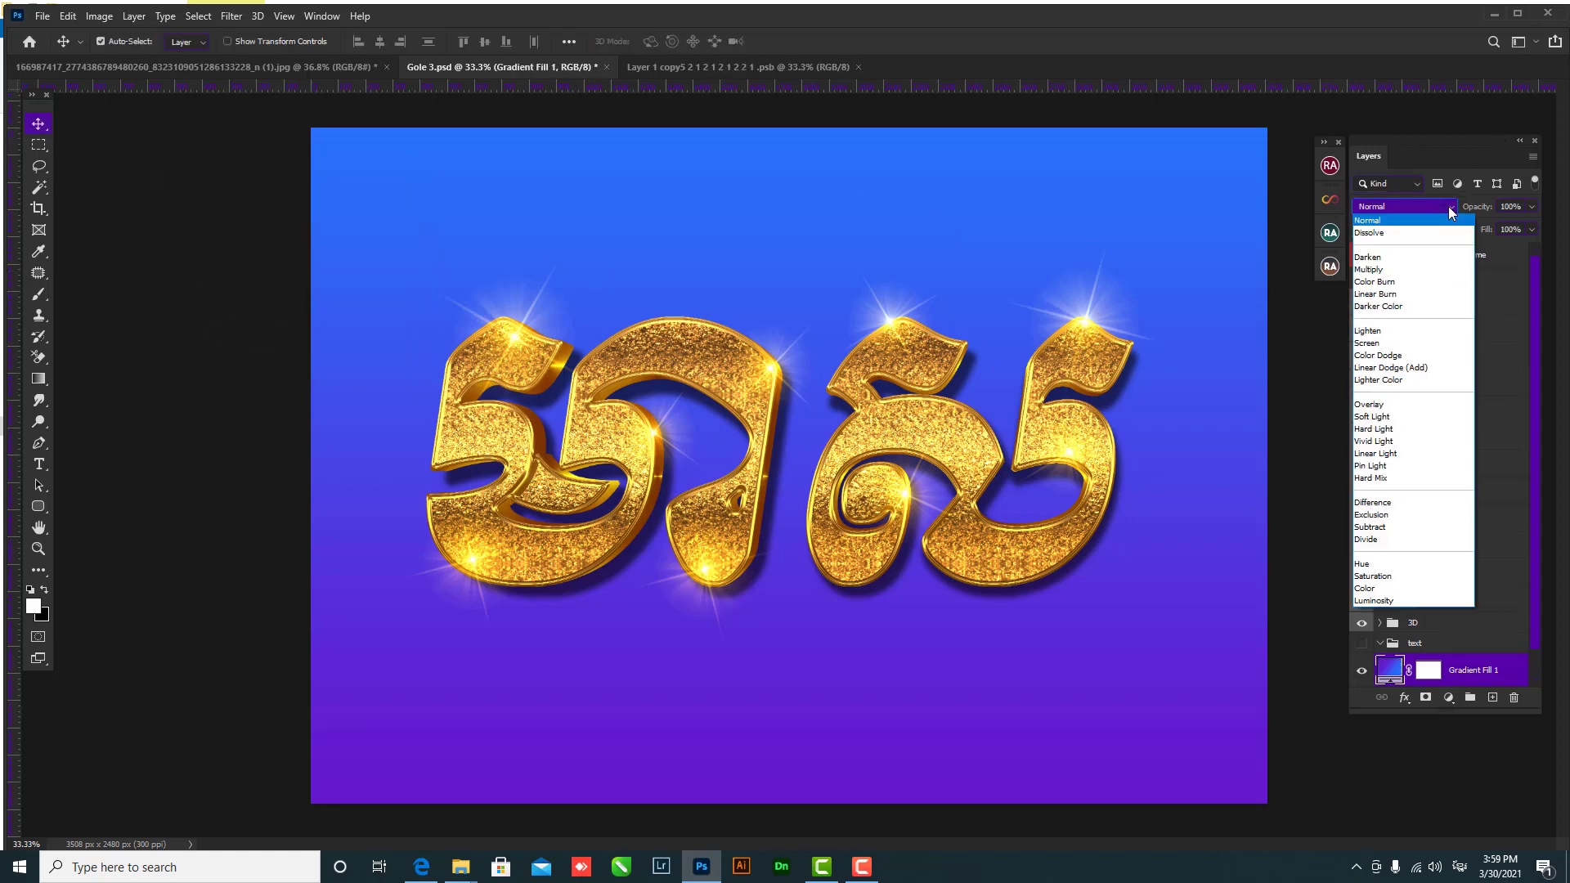
pyautogui.click(1379, 270)
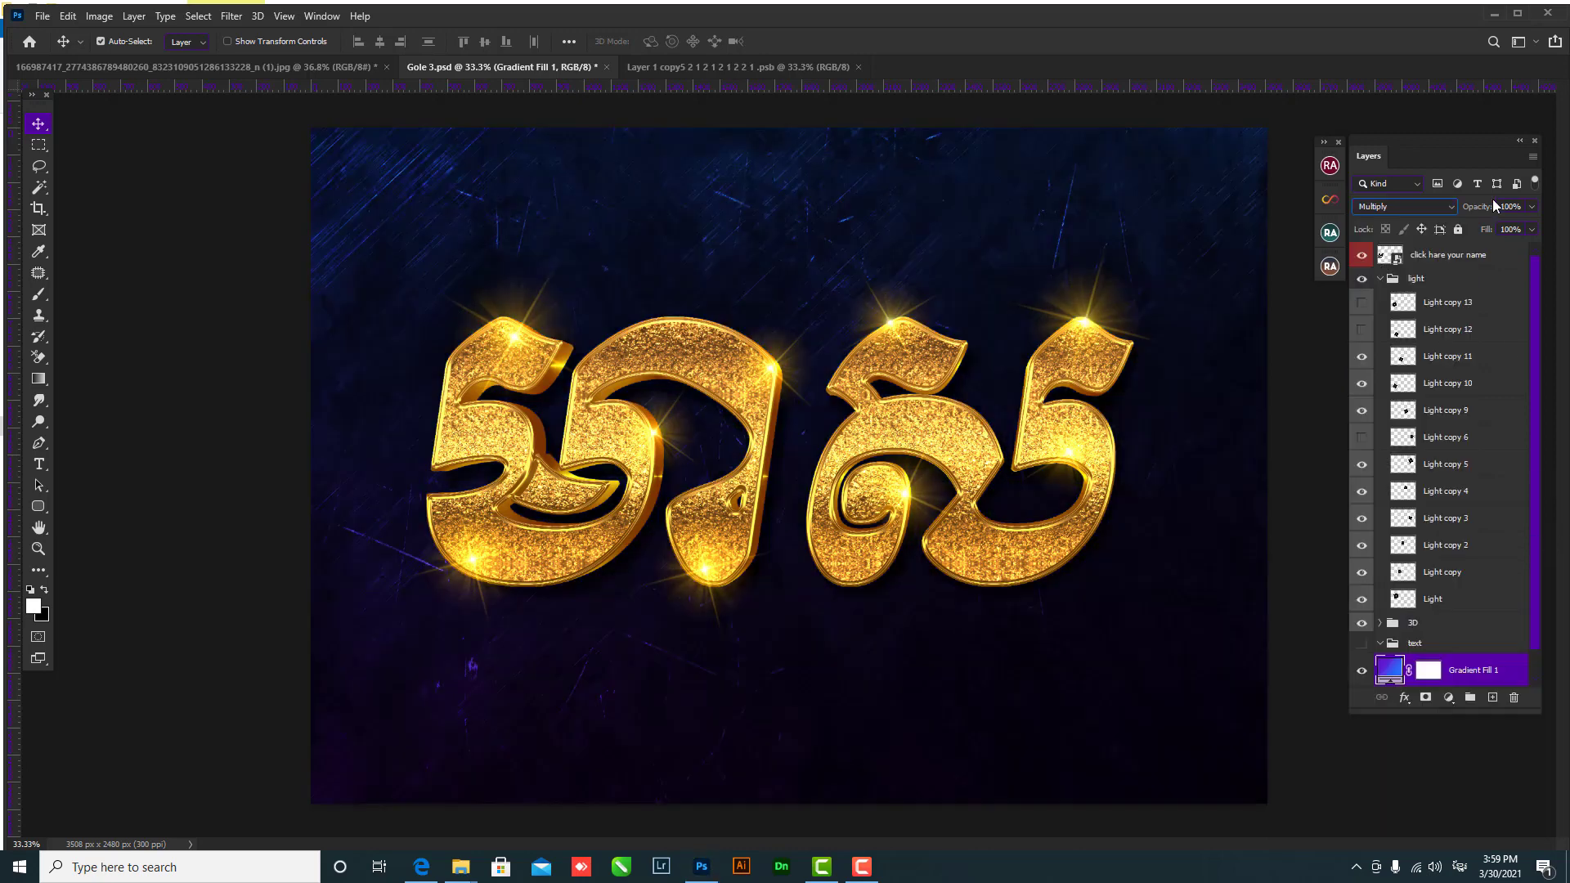
pyautogui.click(1531, 208)
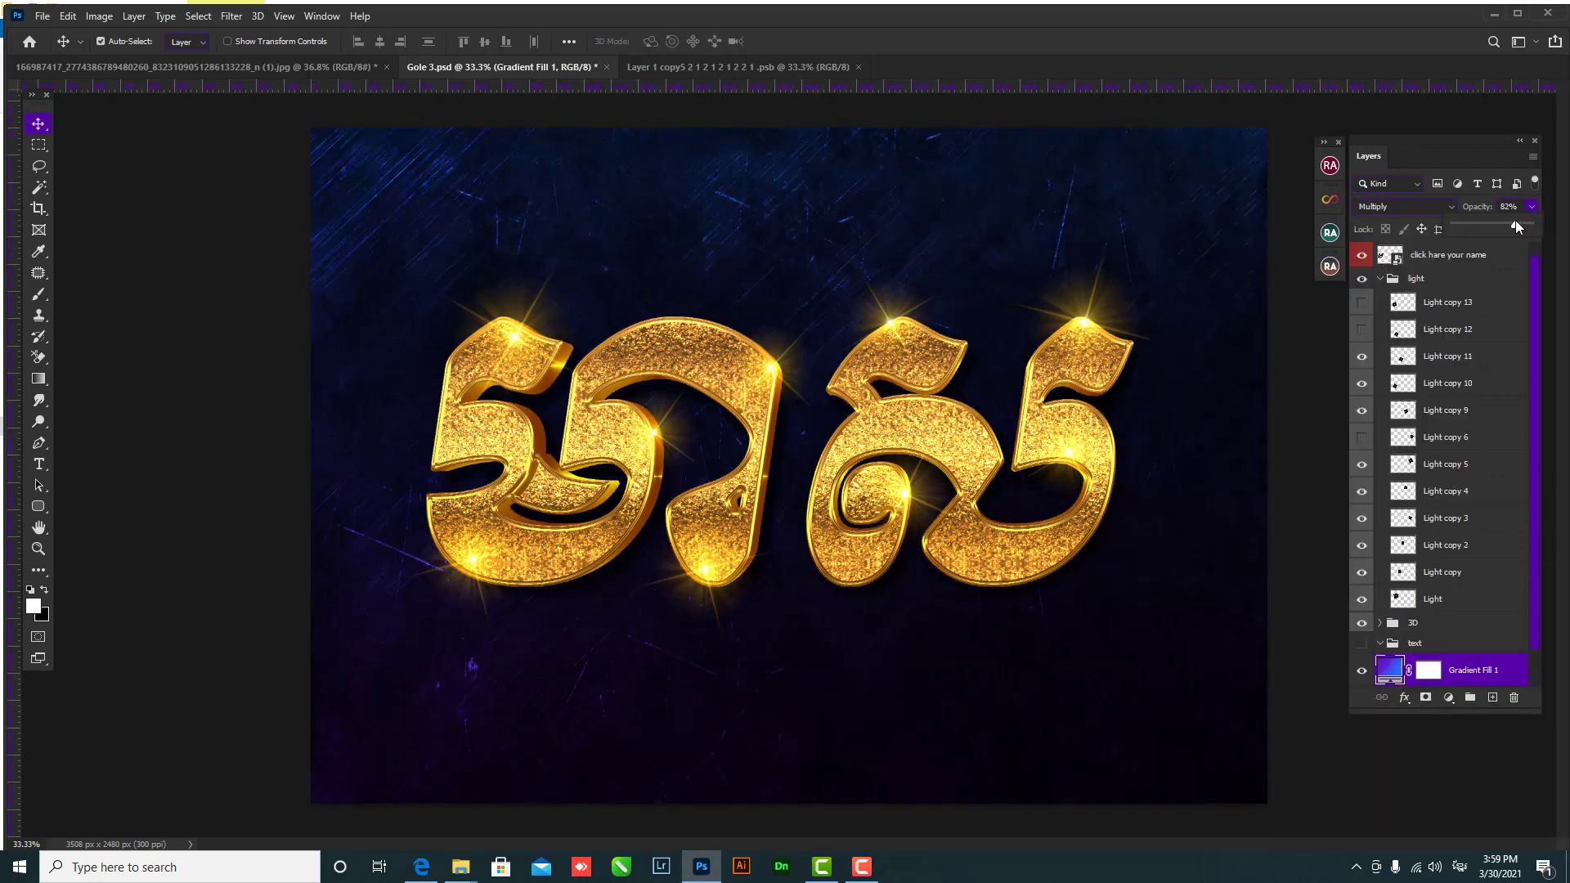
pyautogui.moveTo(1511, 222); pyautogui.dragTo(1507, 221)
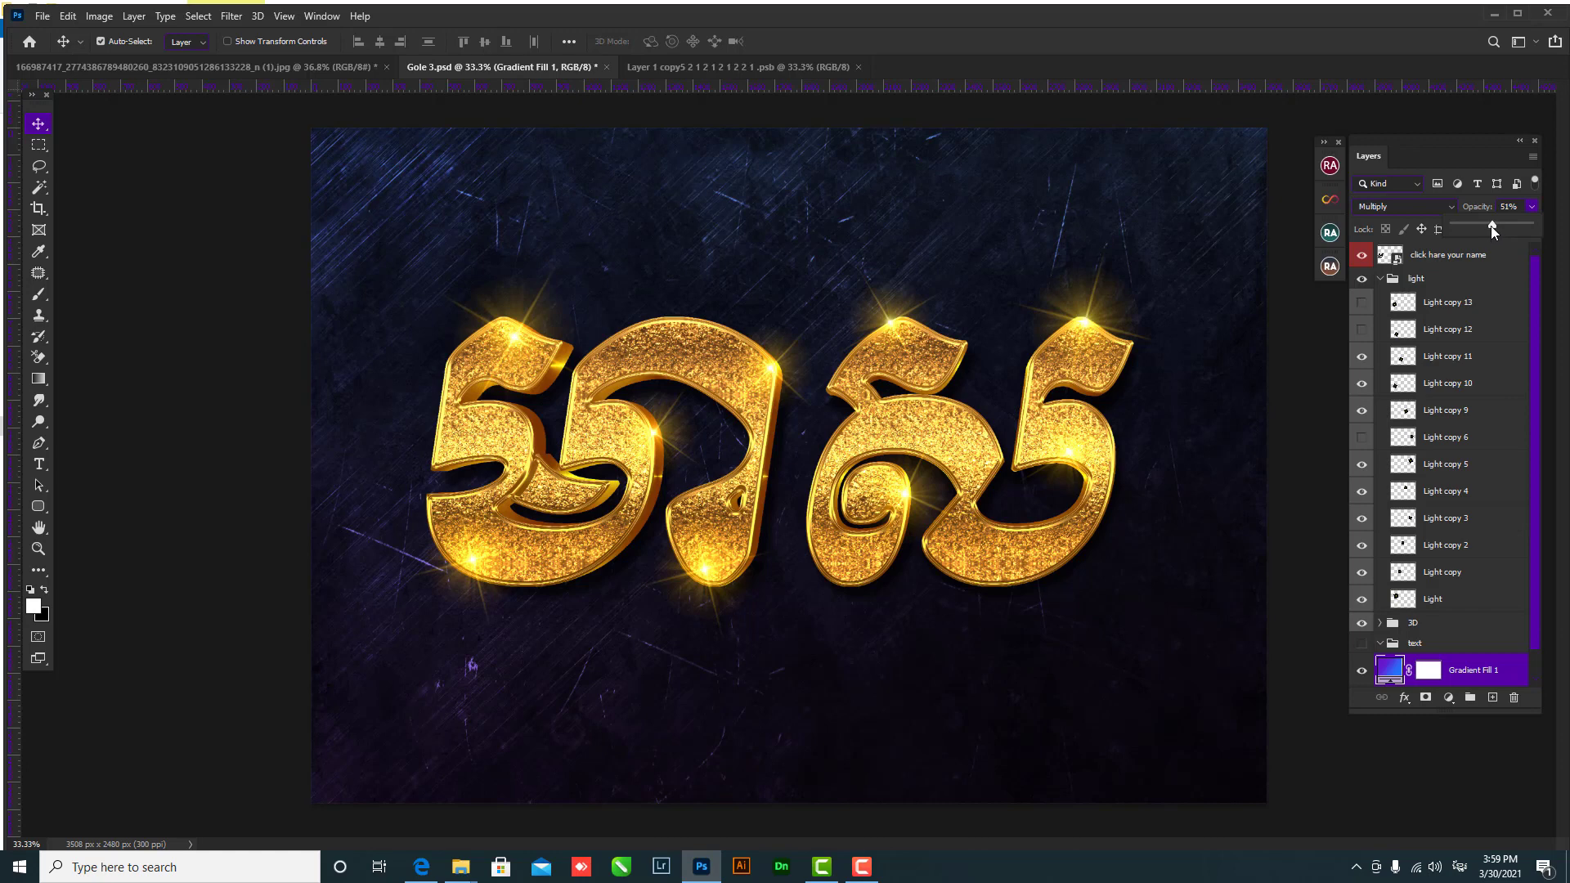
pyautogui.moveTo(1489, 226); pyautogui.dragTo(1450, 204)
pyautogui.click(1362, 671)
pyautogui.click(1362, 671)
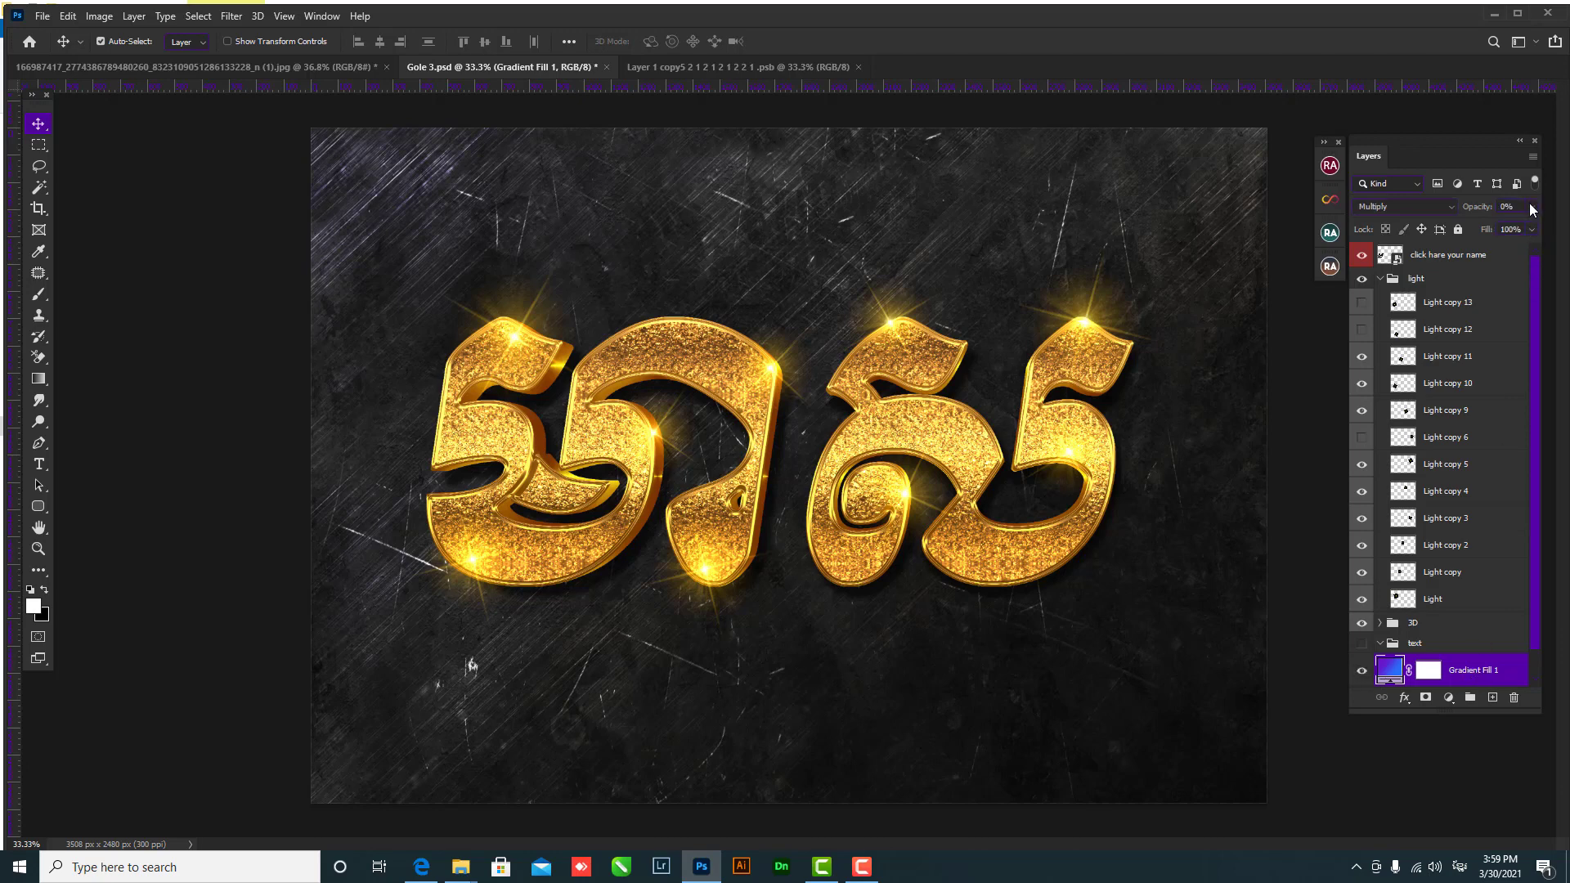
pyautogui.click(1530, 207)
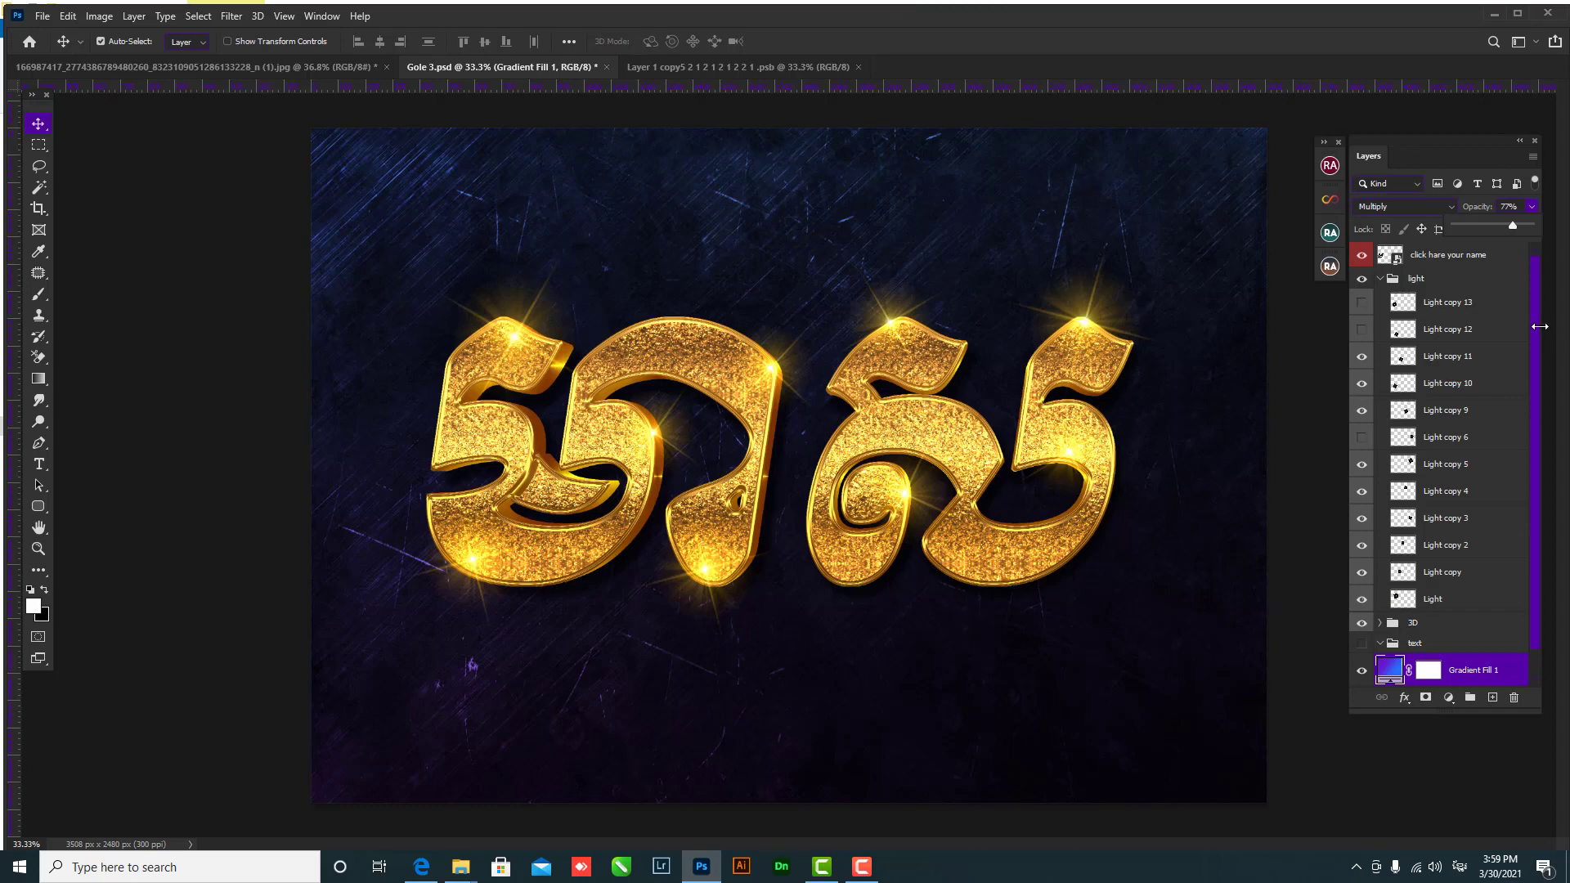
pyautogui.moveTo(1535, 333); pyautogui.dragTo(1528, 360)
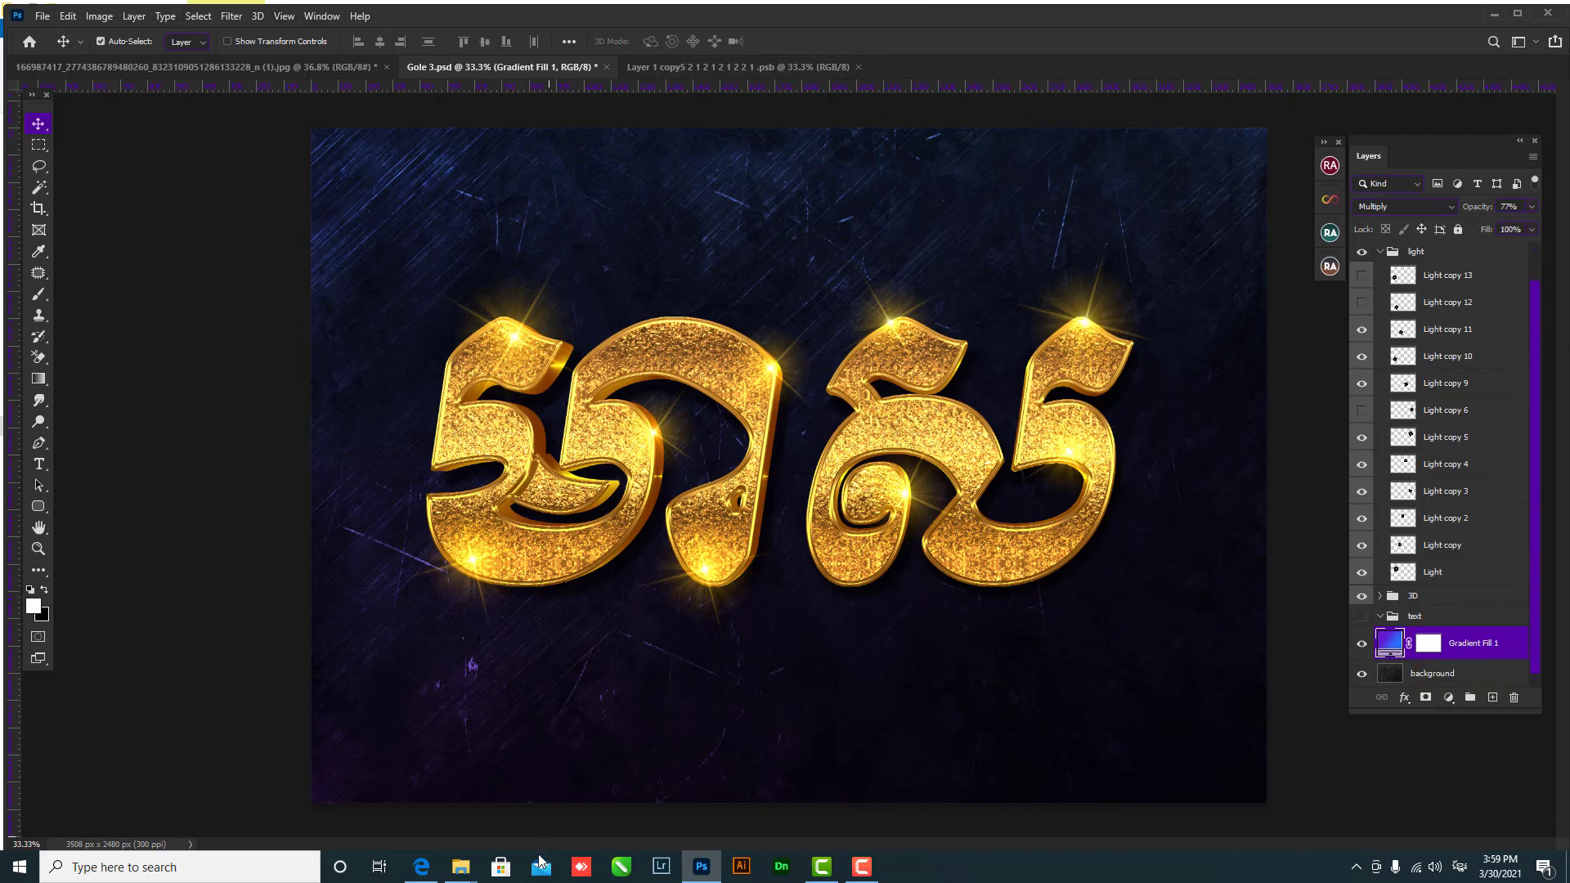
pyautogui.click(527, 821)
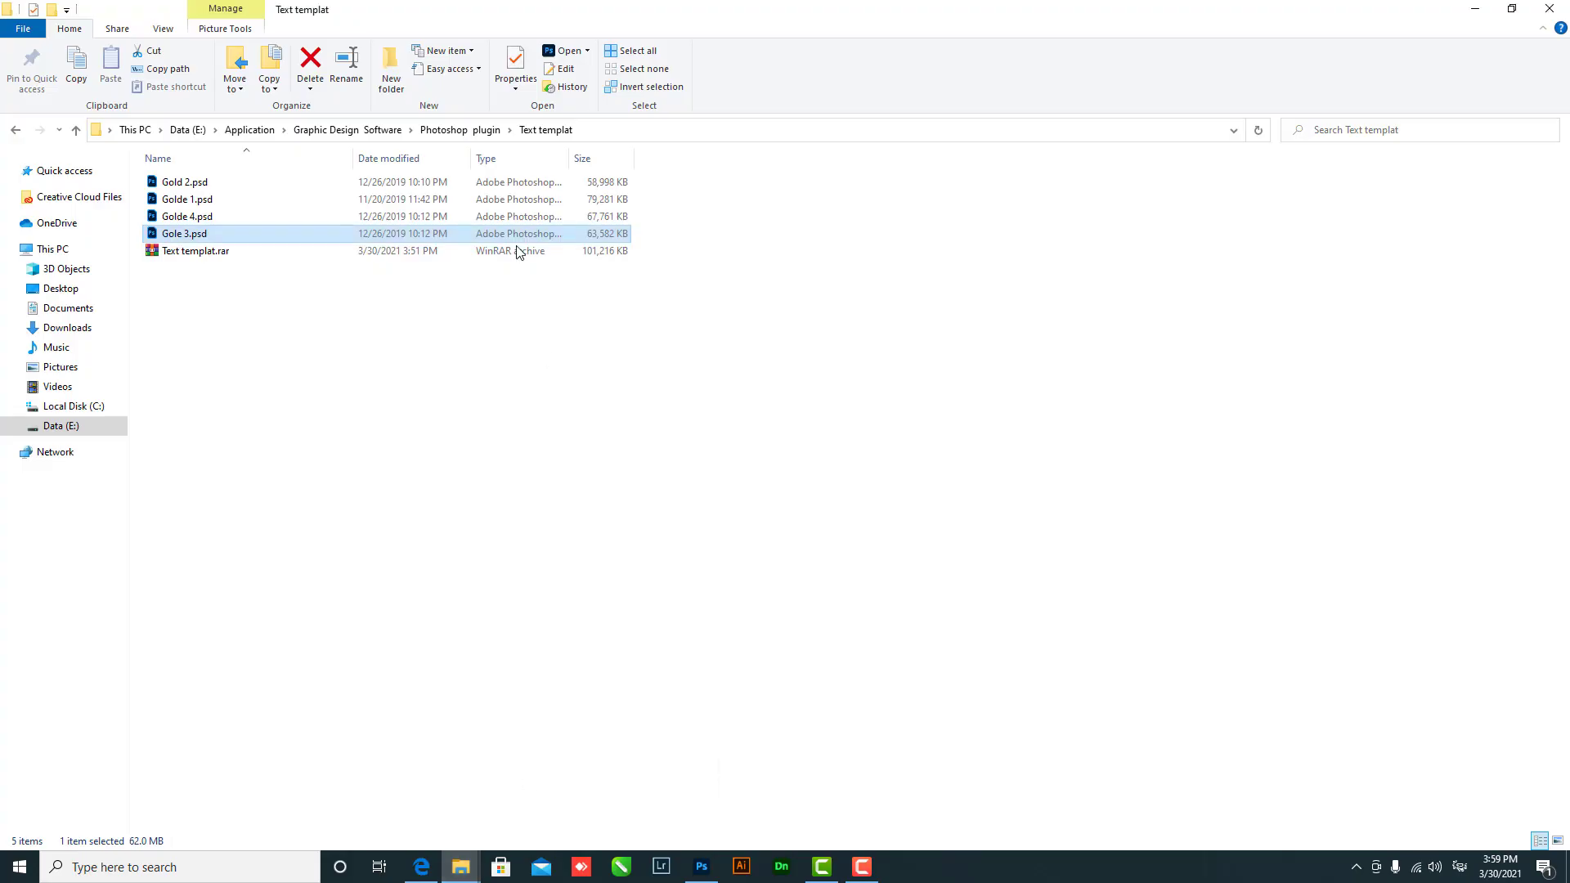
# - Open Golde 4.psd from the Text templat folder in File Explorer
pyautogui.doubleClick(213, 217)
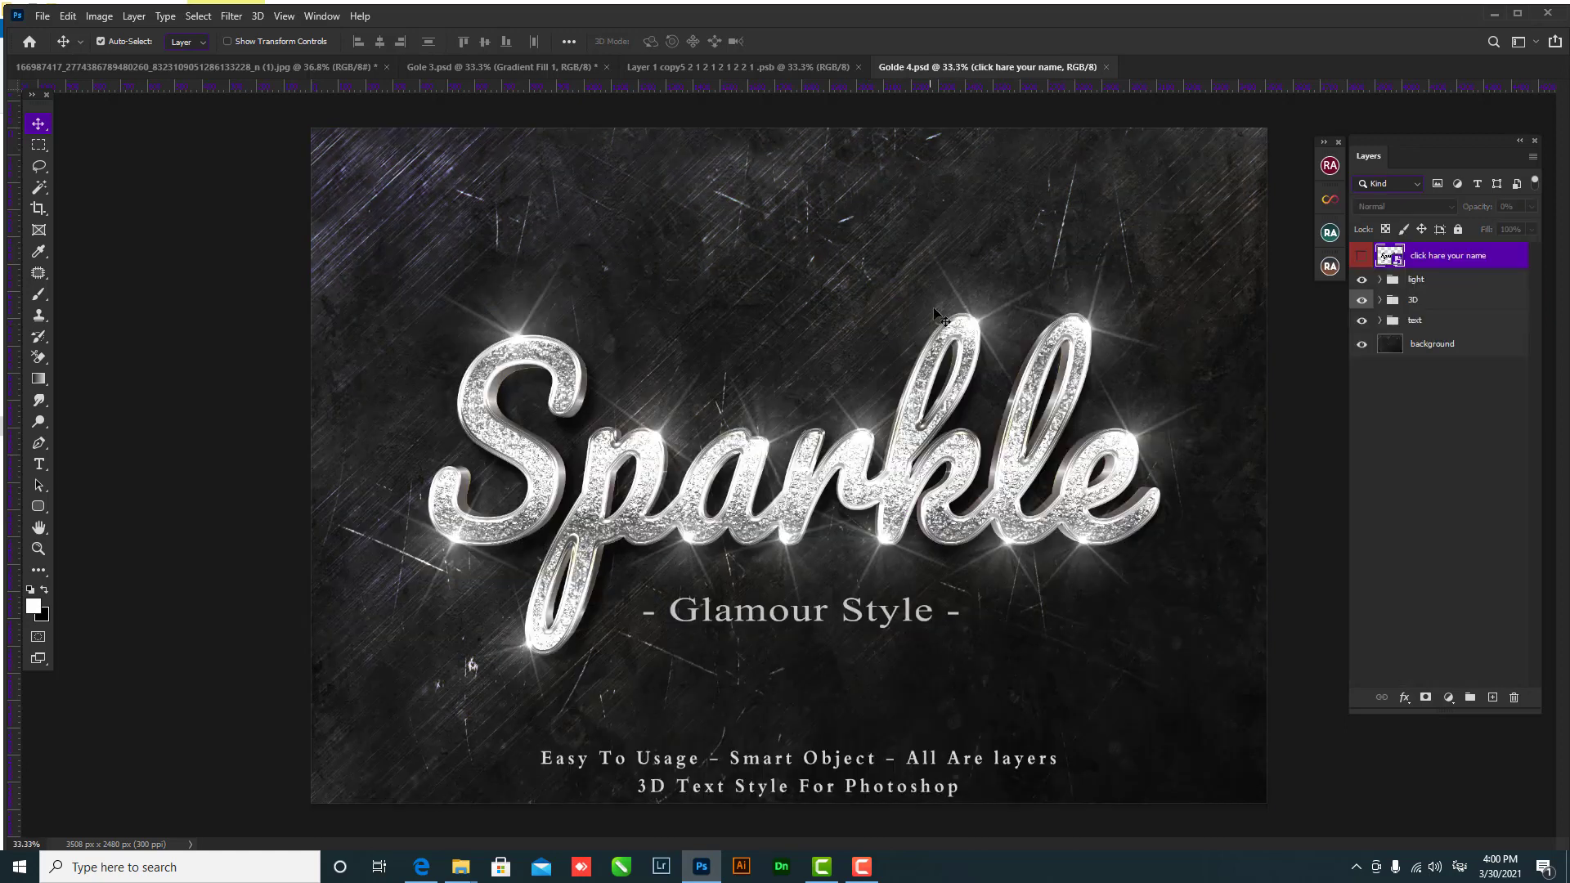
# - Delete the Light copy 9 sparkle layer and the tagline text from Golde 4
pyautogui.click(855, 619)
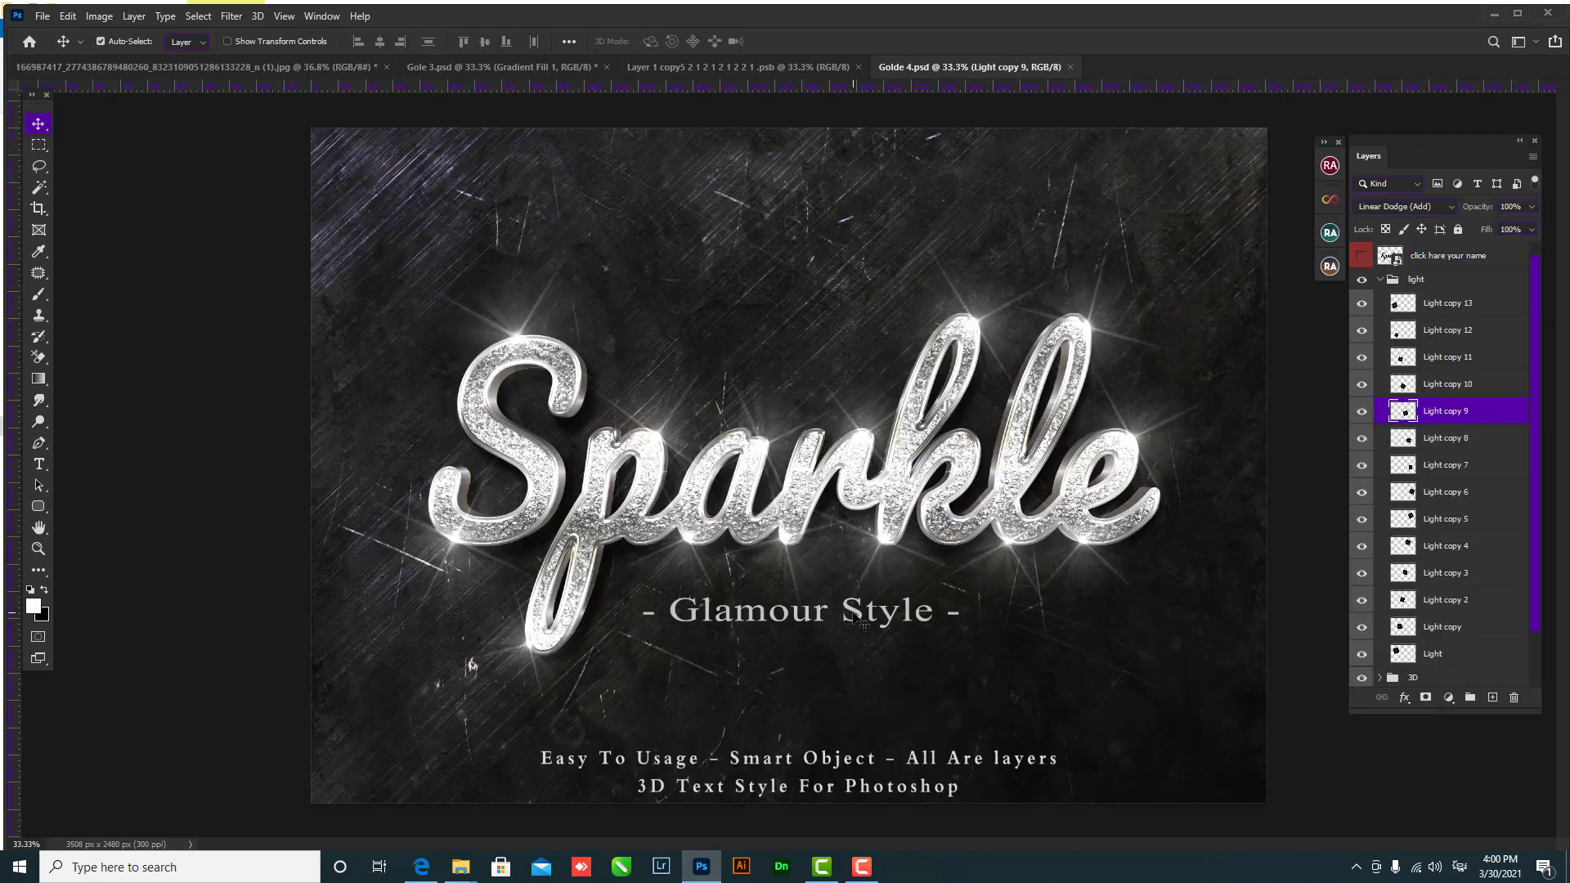
pyautogui.press('Delete')
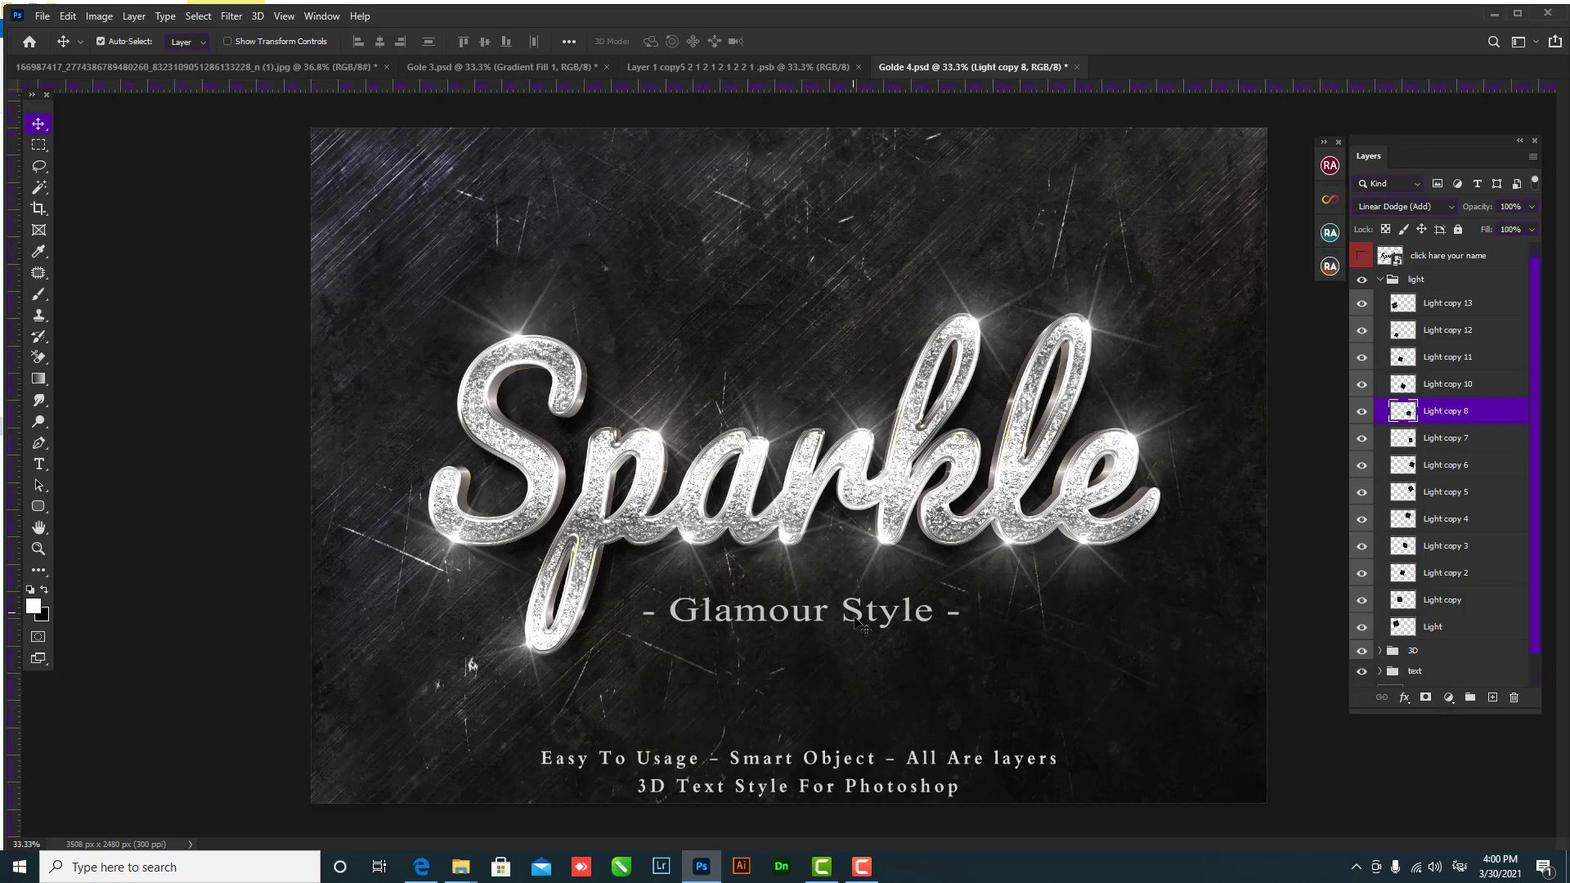
pyautogui.click(851, 759)
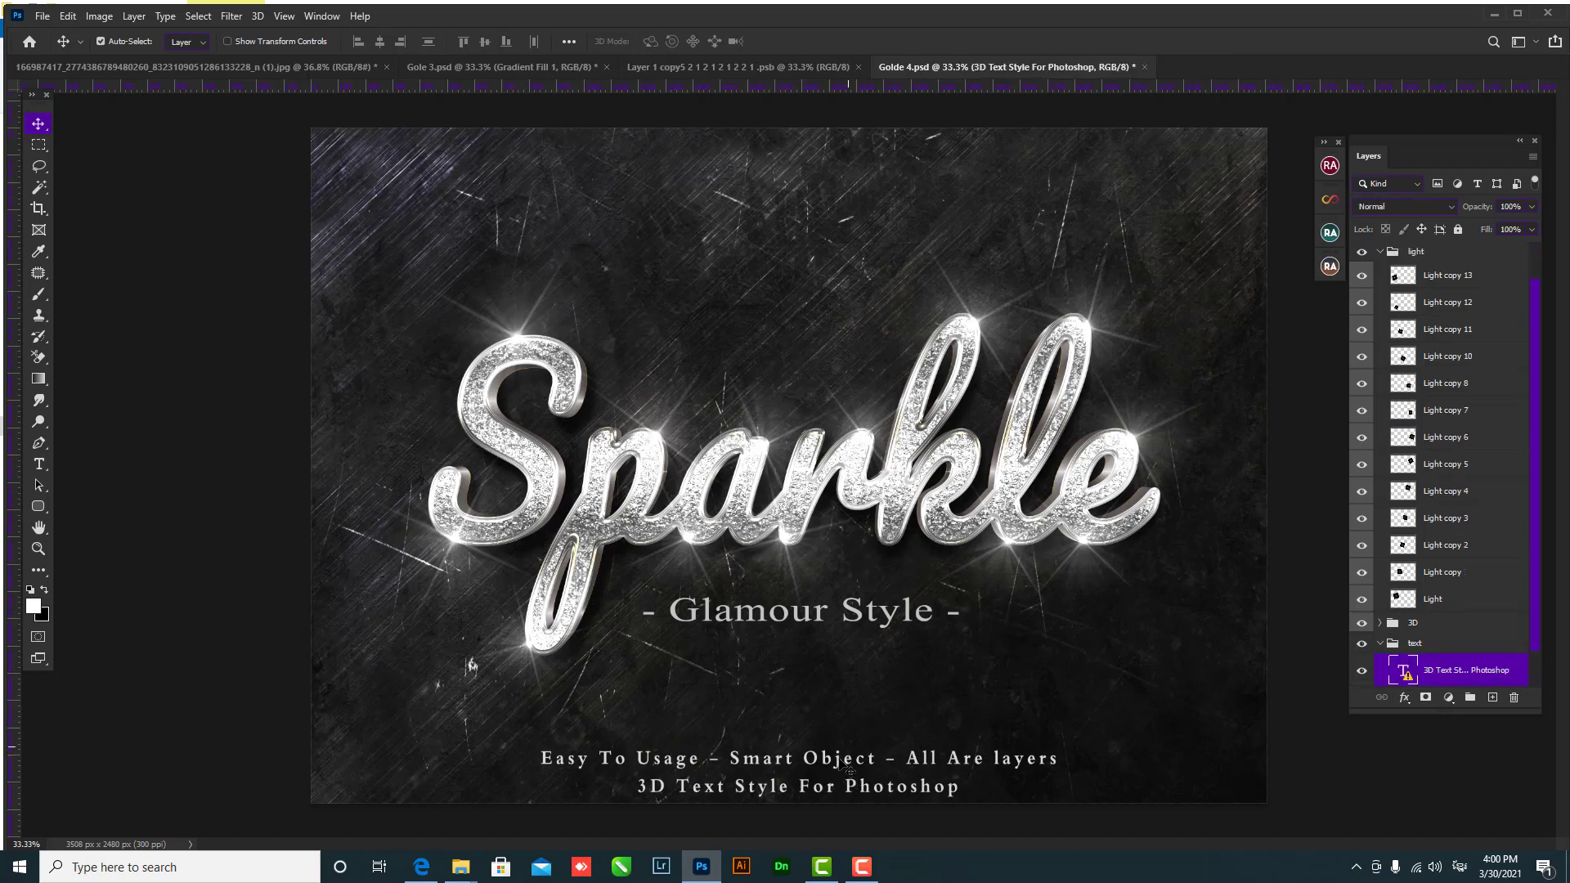
pyautogui.press('Delete')
pyautogui.press('Delete')
pyautogui.press('Delete')
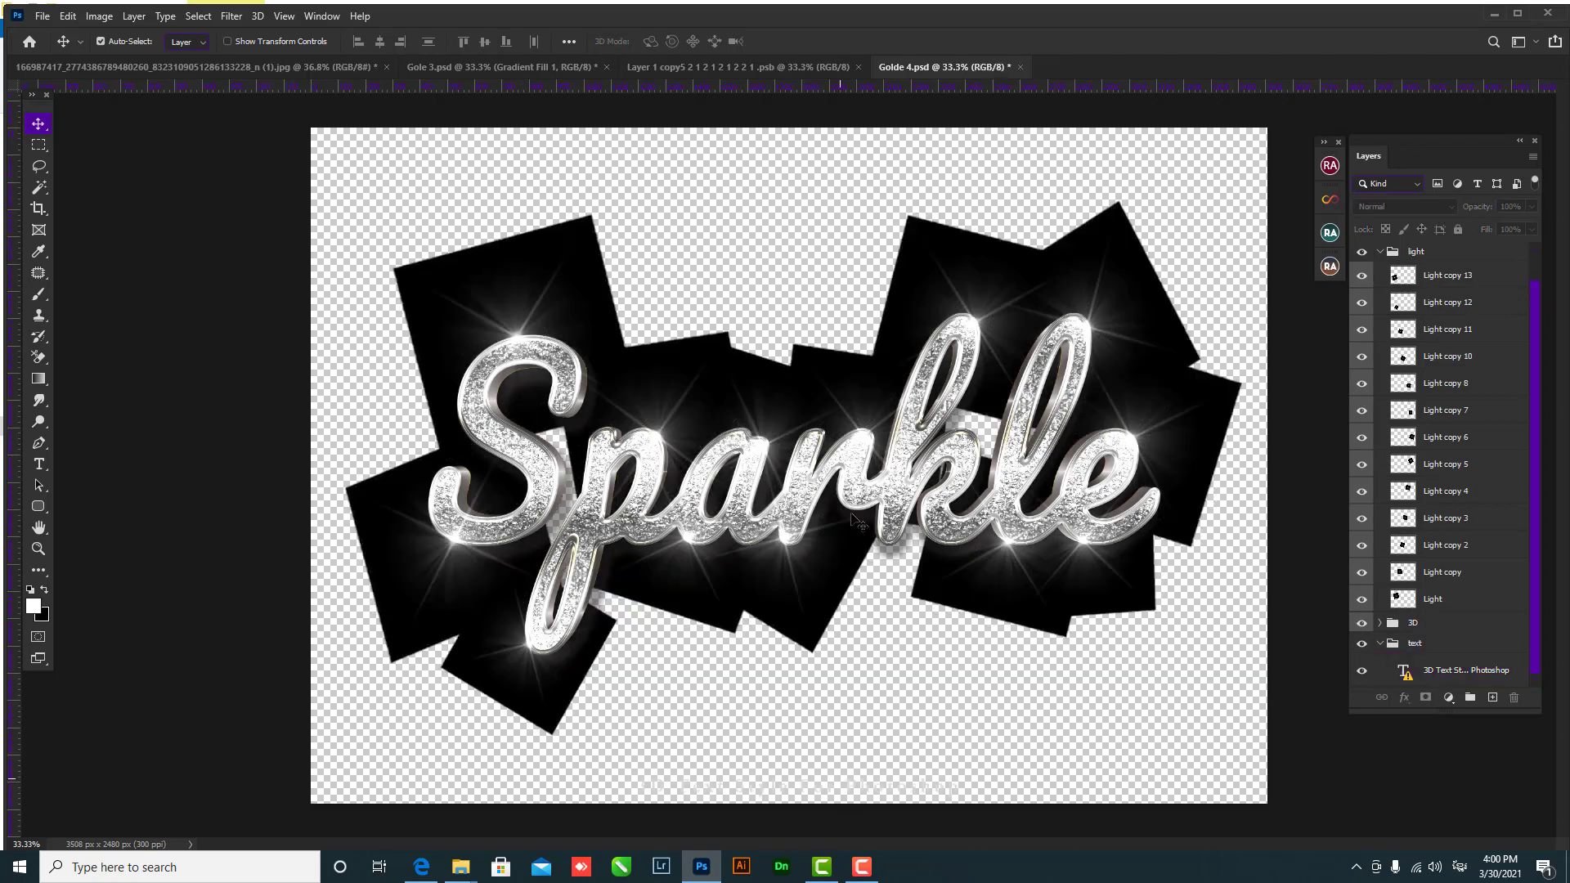
# - Collapse the light group and select the 'click hare your name' layer
pyautogui.click(866, 497)
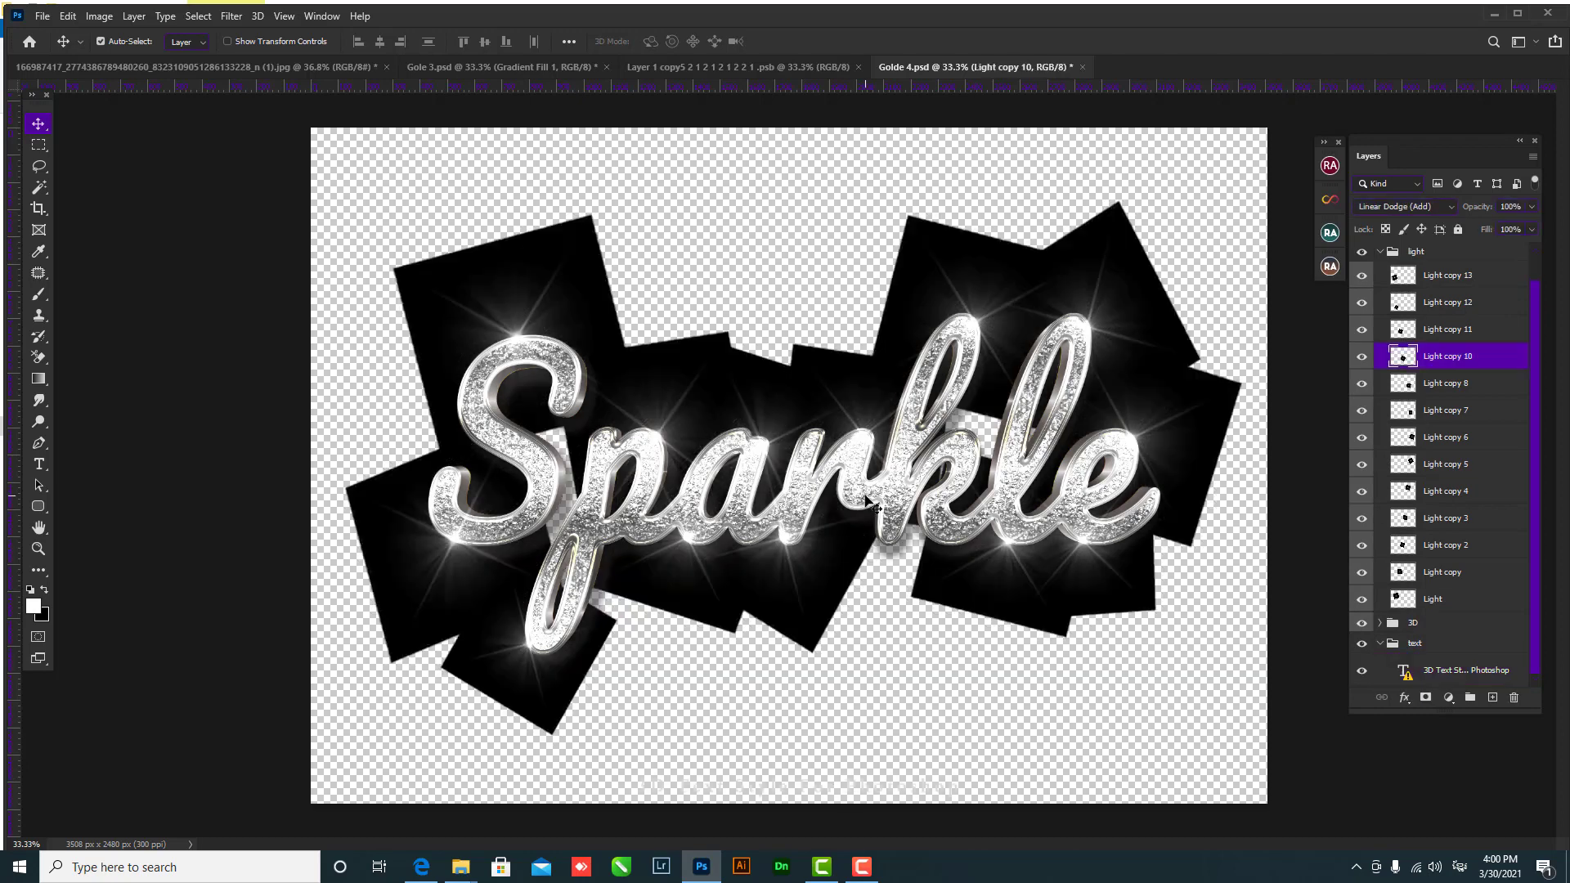
pyautogui.click(1393, 255)
pyautogui.click(1399, 264)
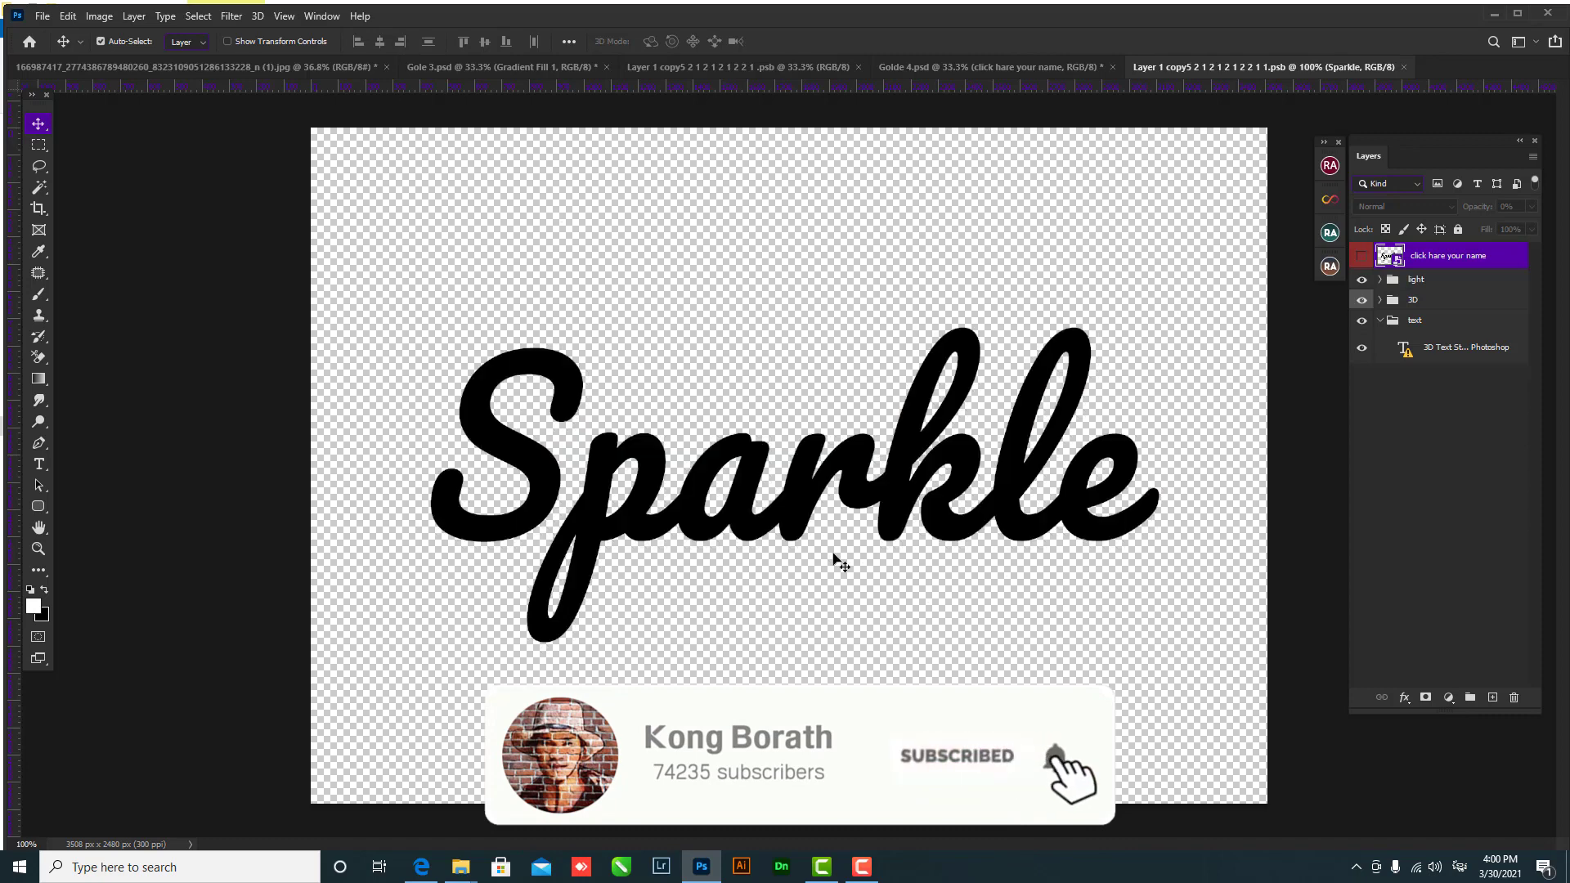
# - Replace the missing font and delete all the Sparkle text in the smart object
pyautogui.press('t')
pyautogui.click(852, 486)
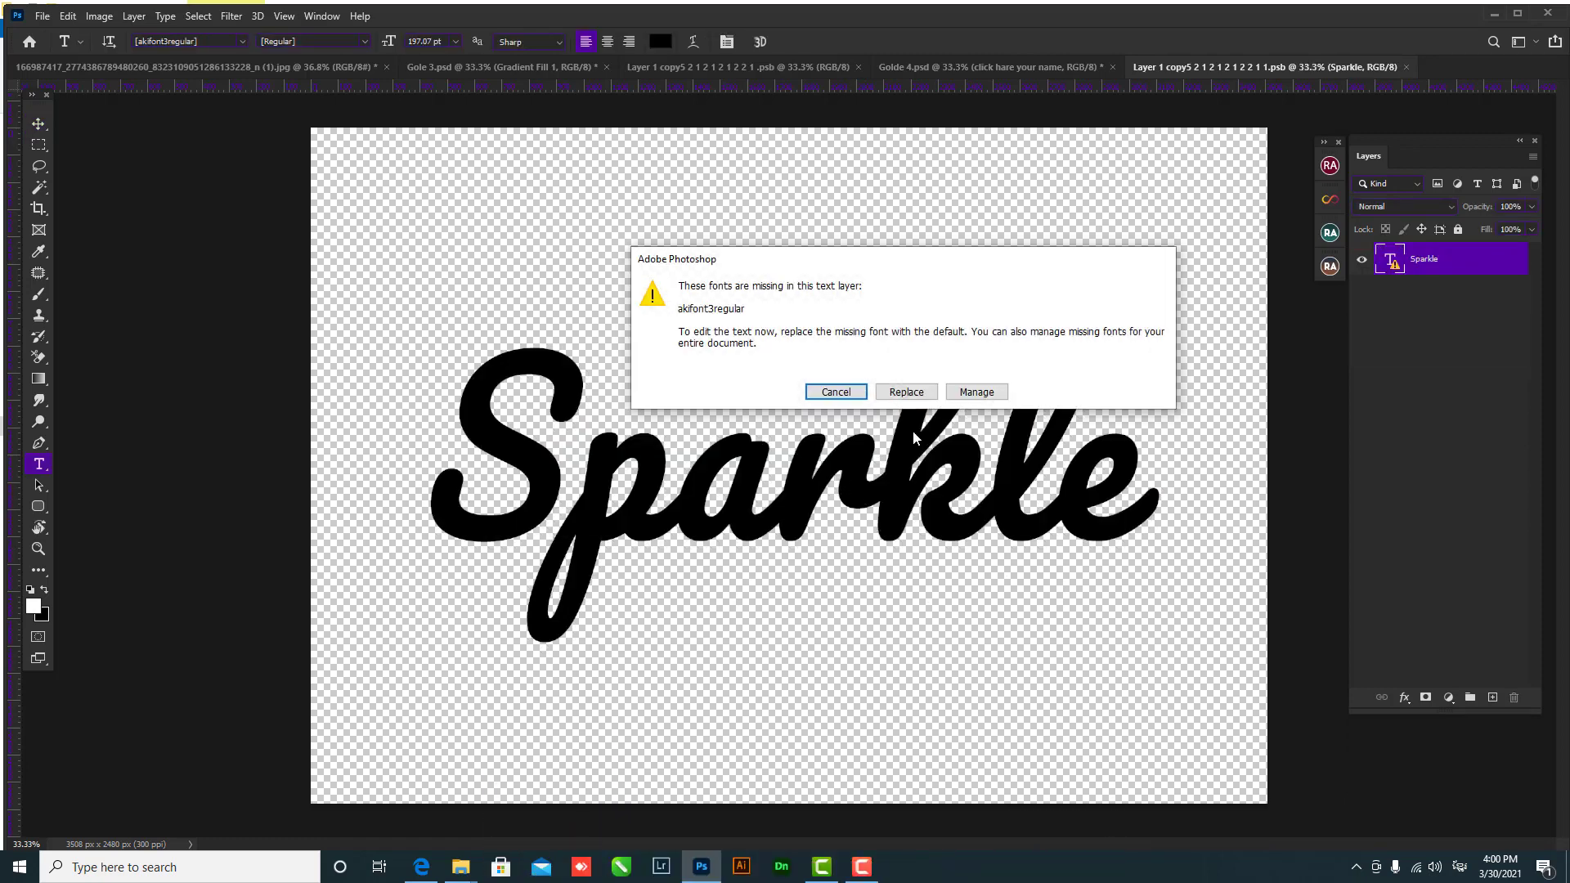
pyautogui.click(905, 391)
pyautogui.hotkey('ctrl', 'a')
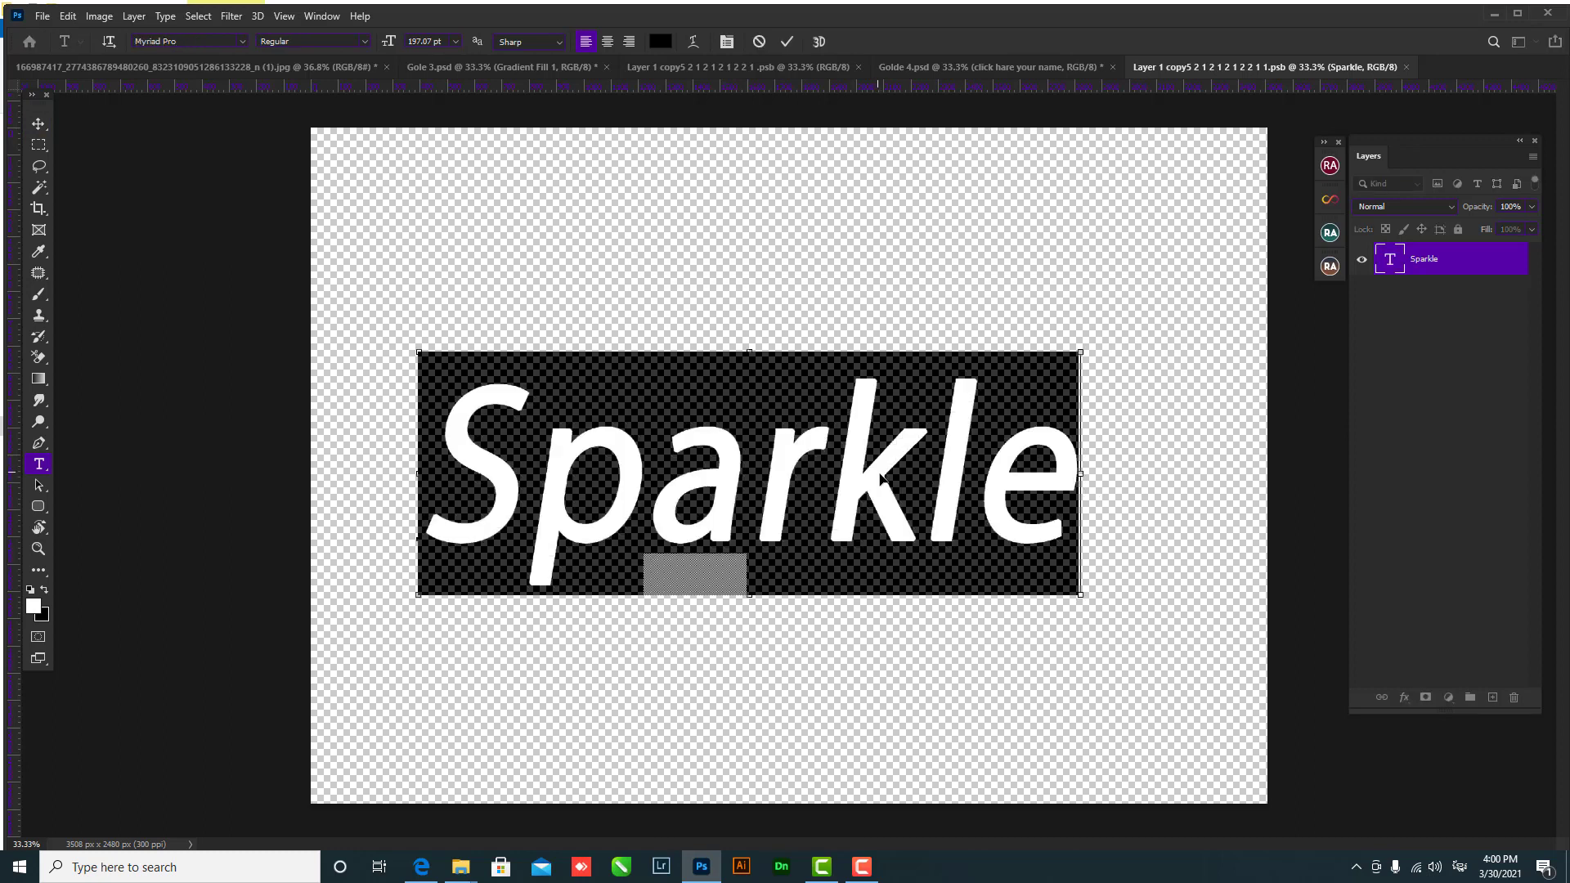
pyautogui.write('บ')
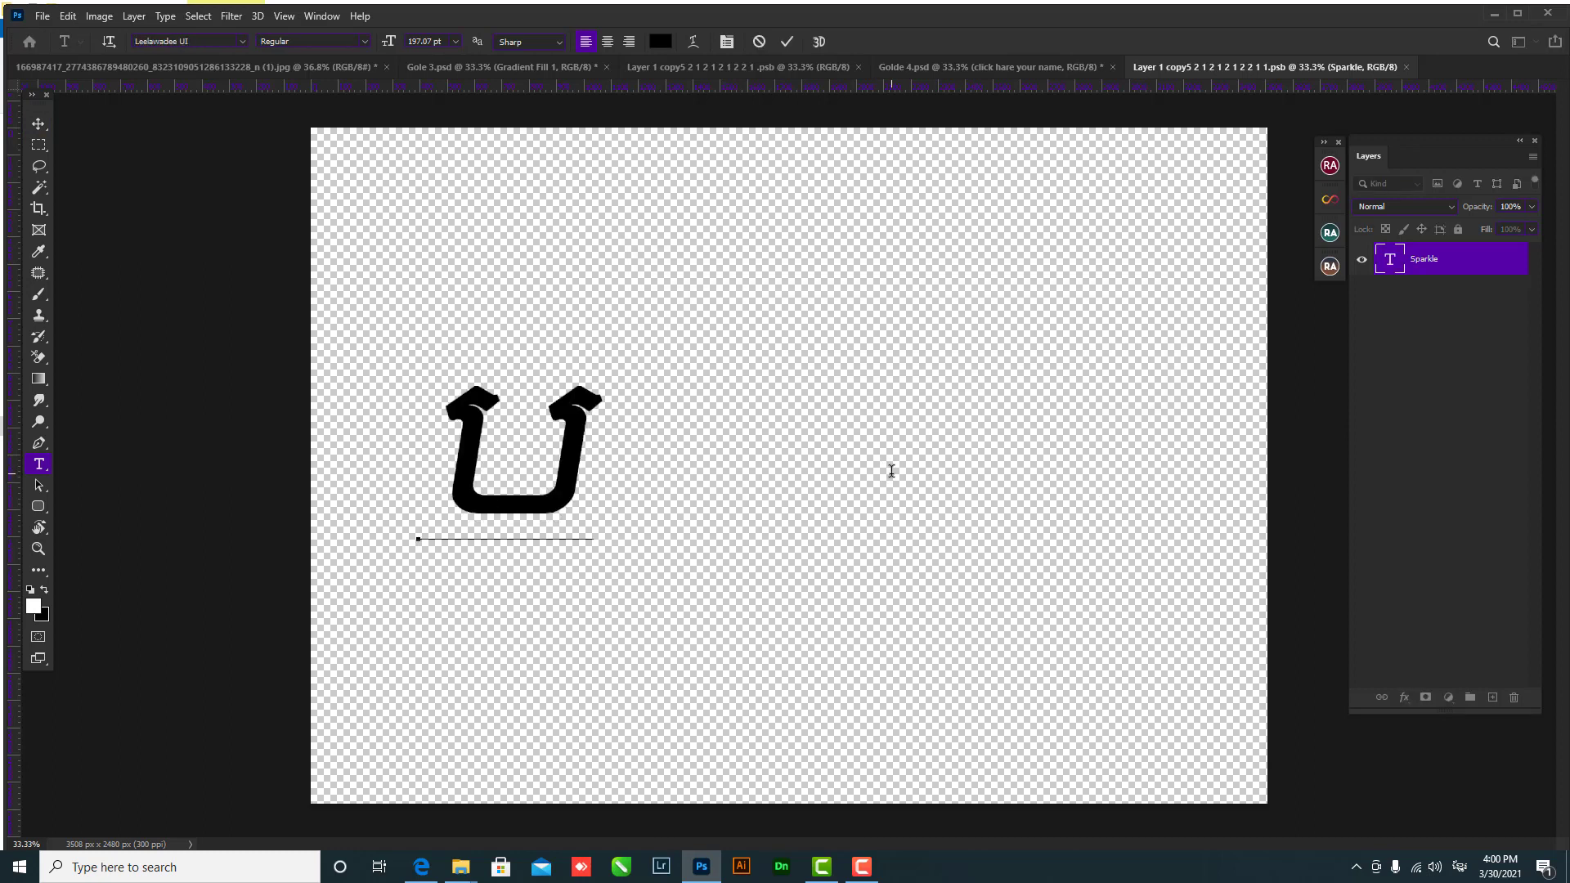
pyautogui.write('ุง')
pyautogui.write('ก')
pyautogui.press('BackSpace')
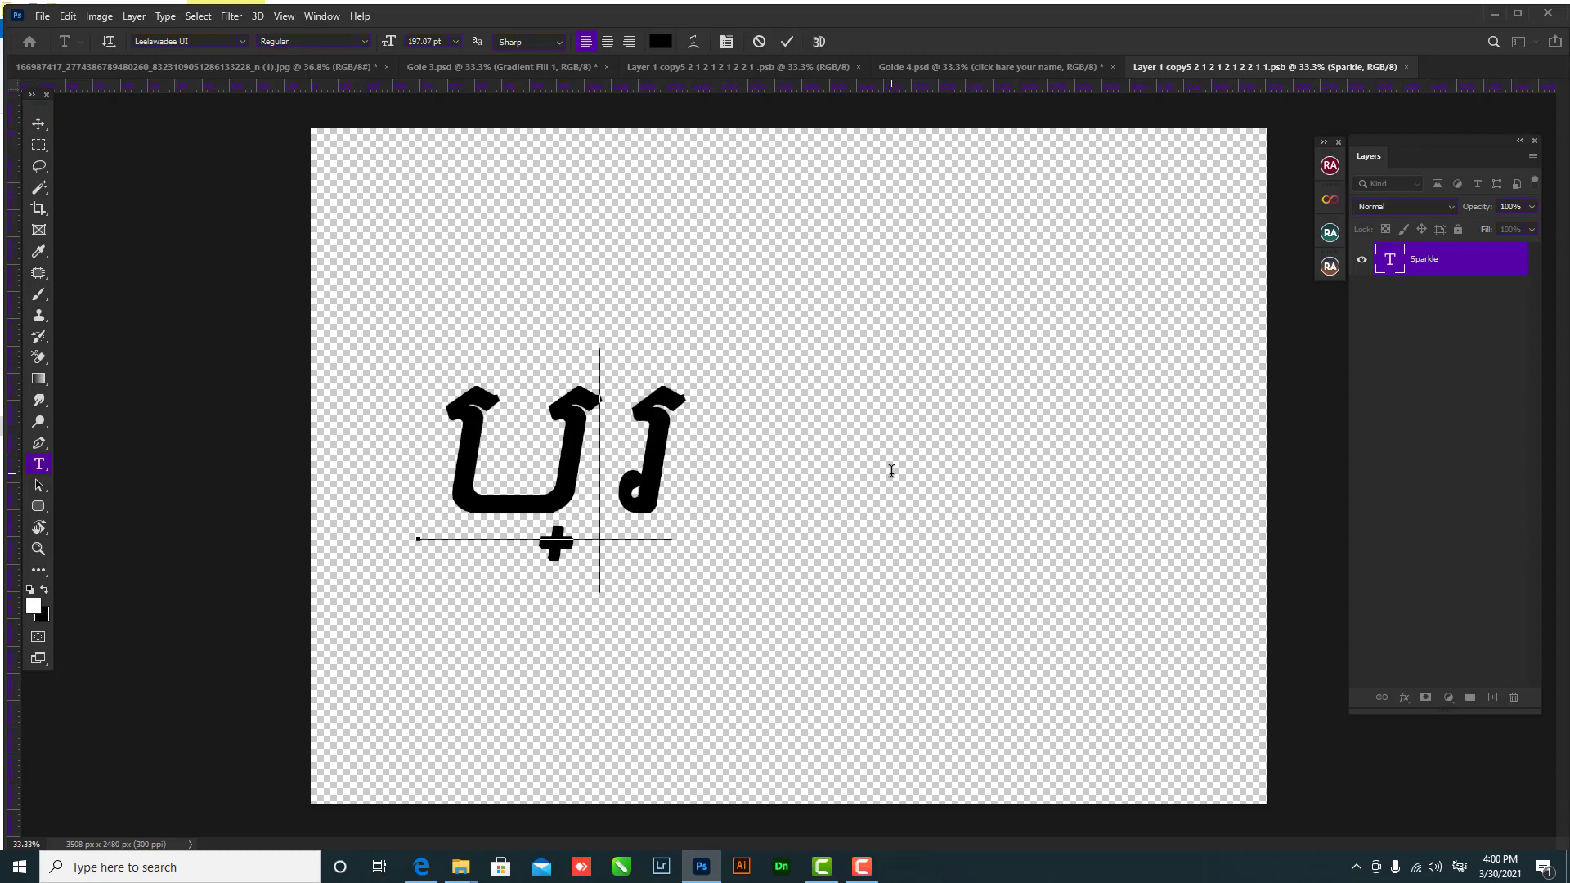
pyautogui.press('BackSpace')
pyautogui.press('BackSpace')
pyautogui.press('BackSpace')
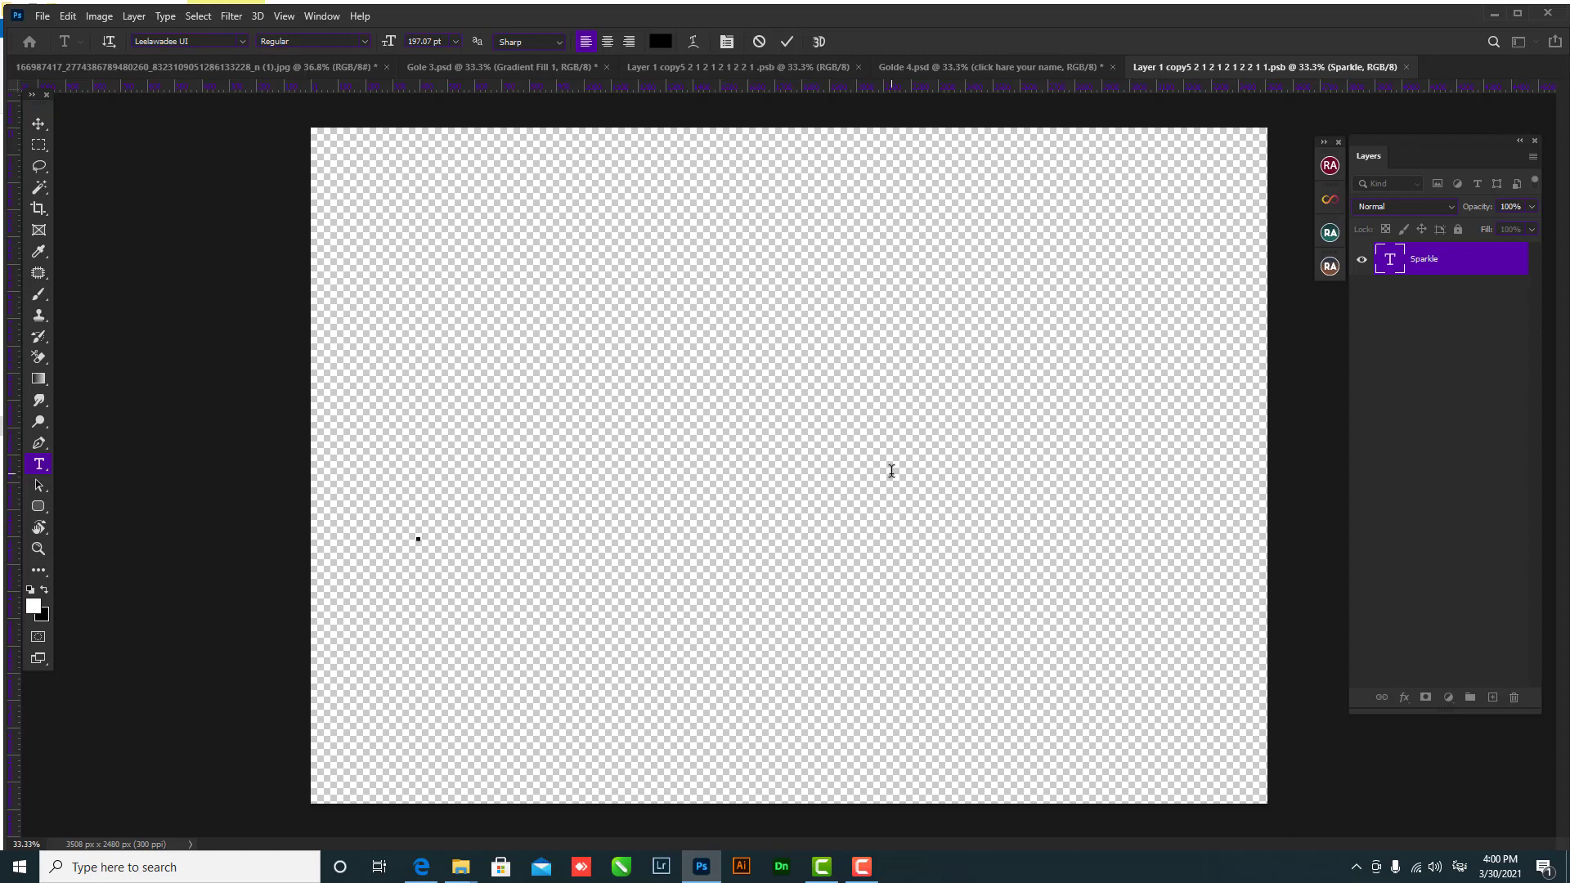
# - Switch to the smart object tab holding the Khmer word មាស
pyautogui.click(48, 18)
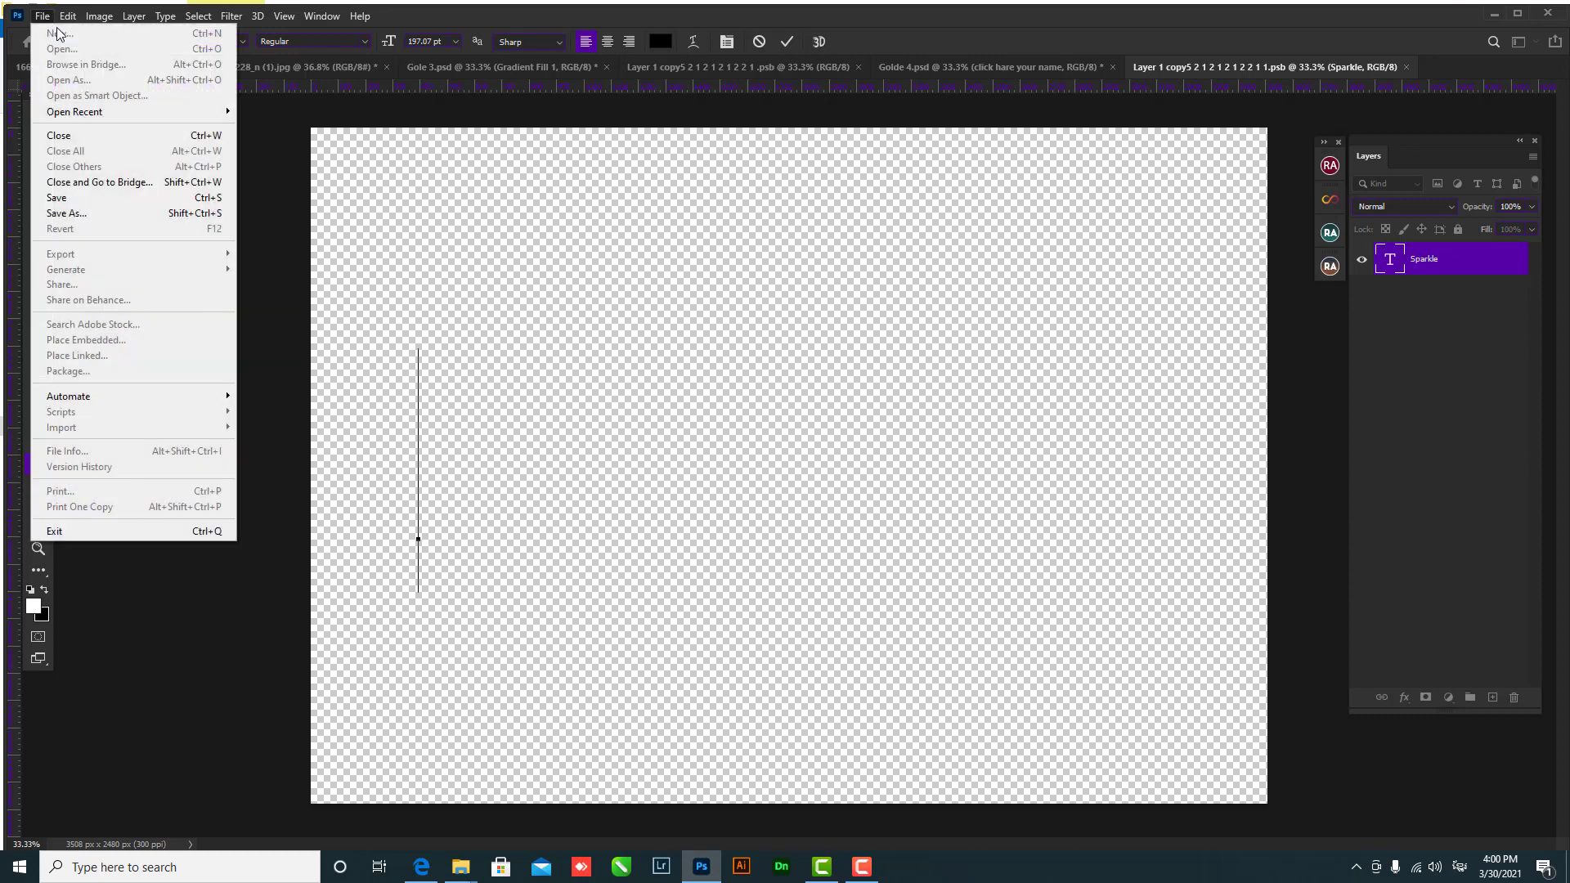
pyautogui.click(448, 22)
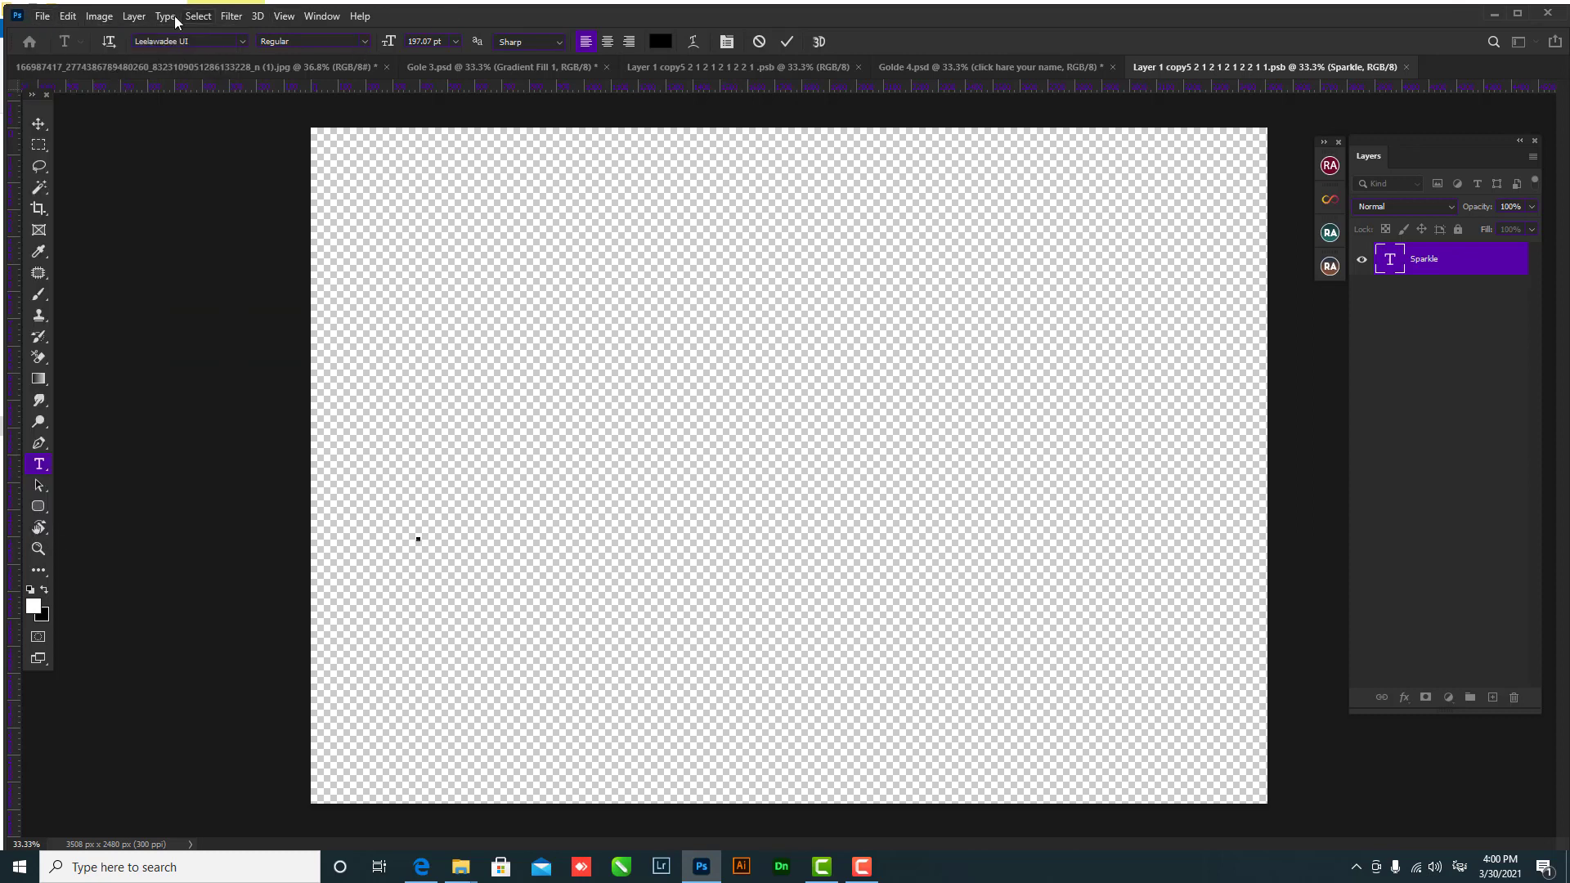
pyautogui.click(43, 16)
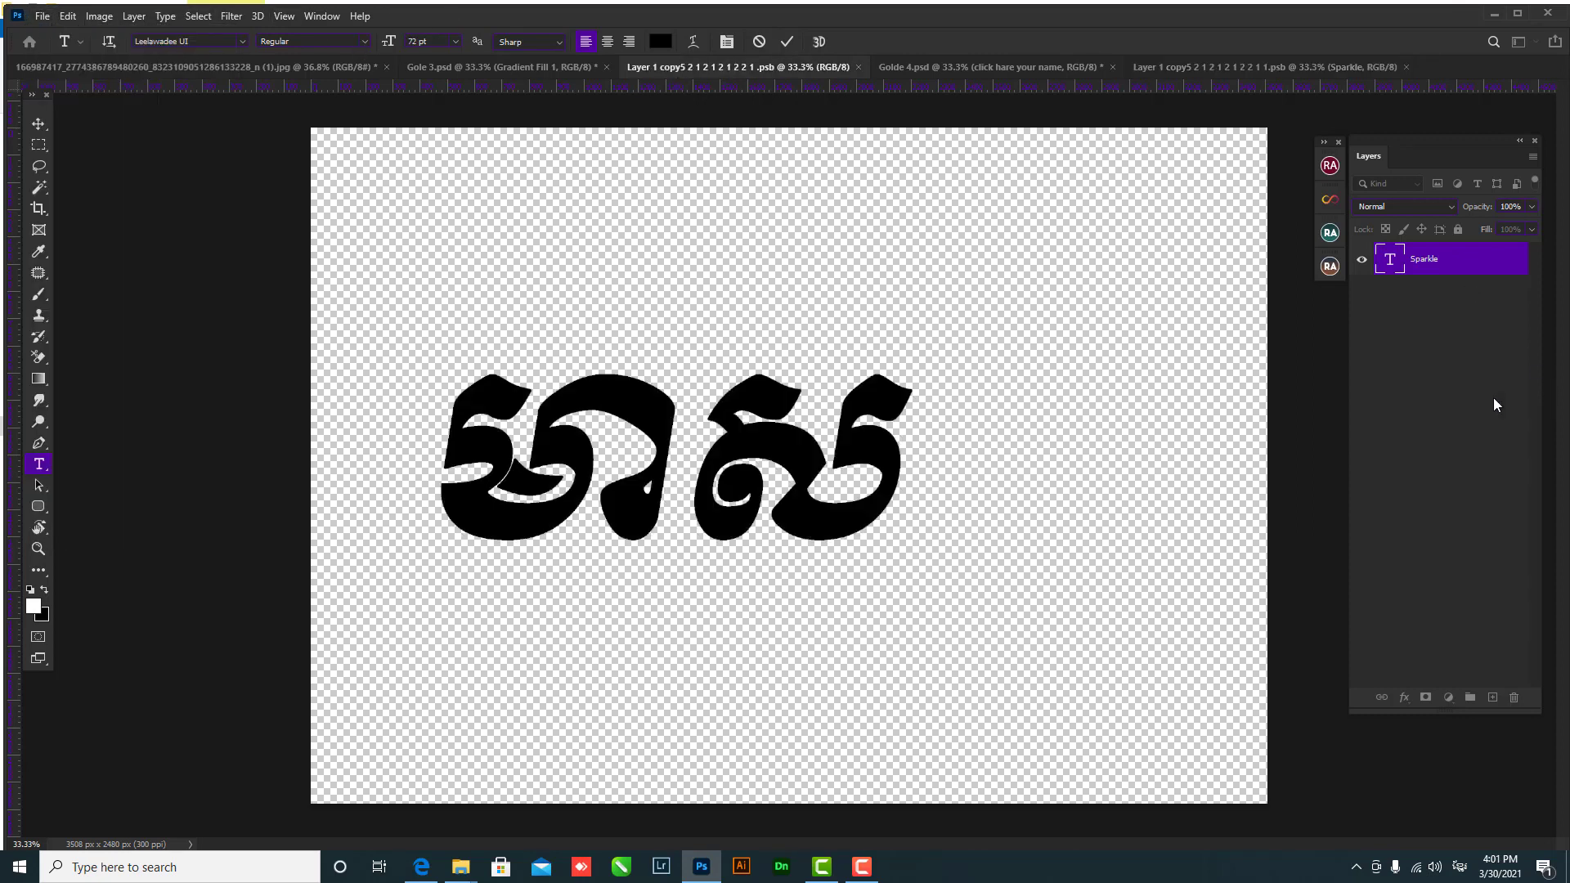
# - Retype the Khmer text មាស as ប្រាក់
pyautogui.click(628, 395)
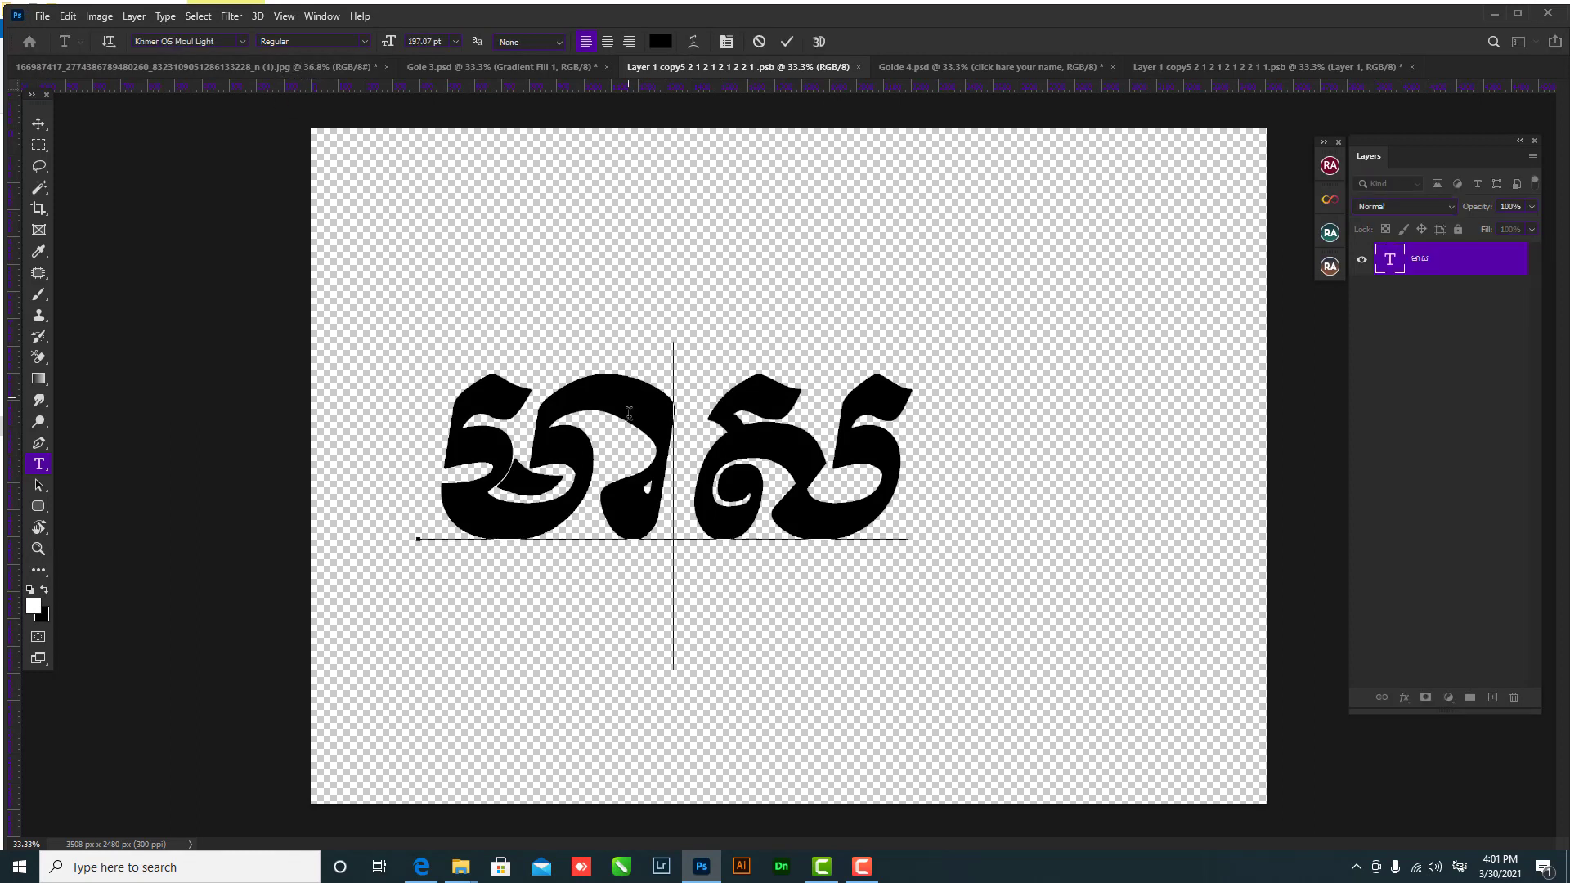
pyautogui.hotkey('ctrl', 'a')
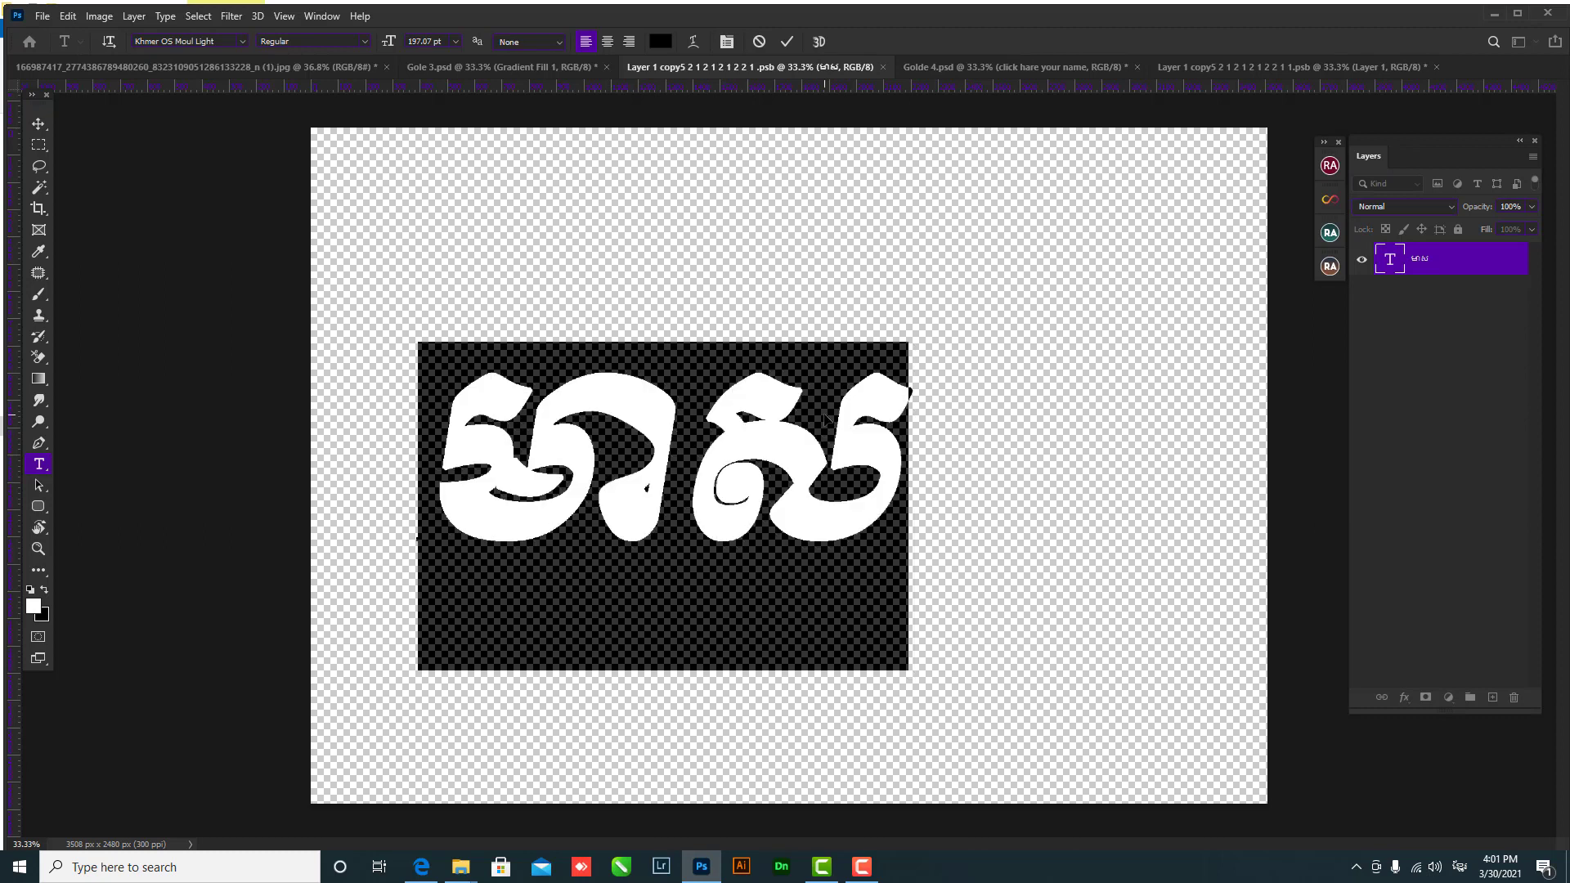
pyautogui.write('ន')
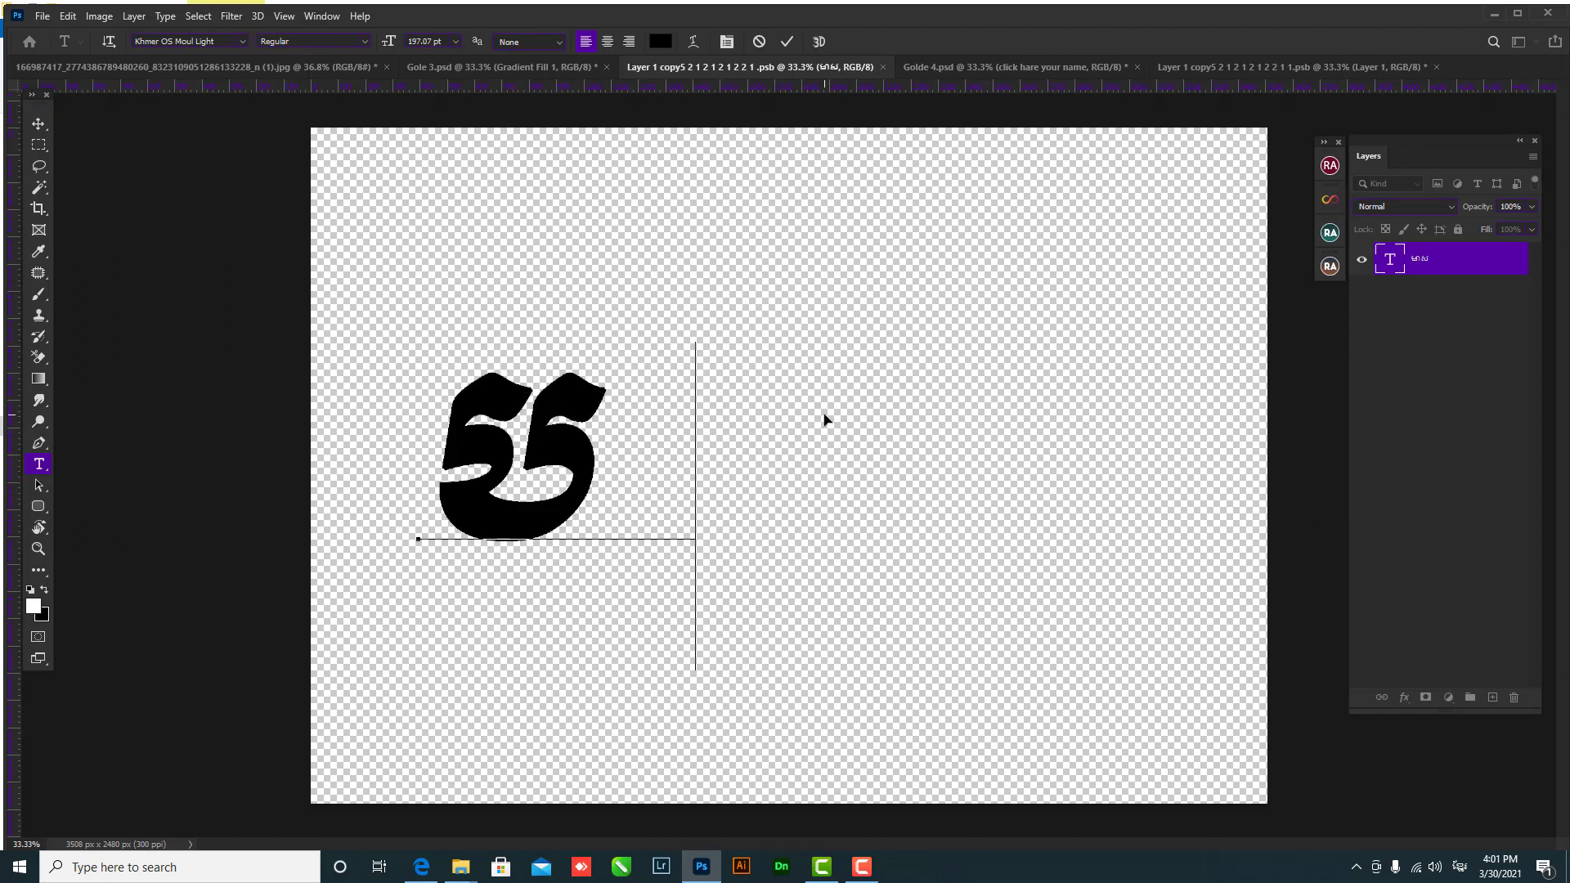
pyautogui.write('្រាក')
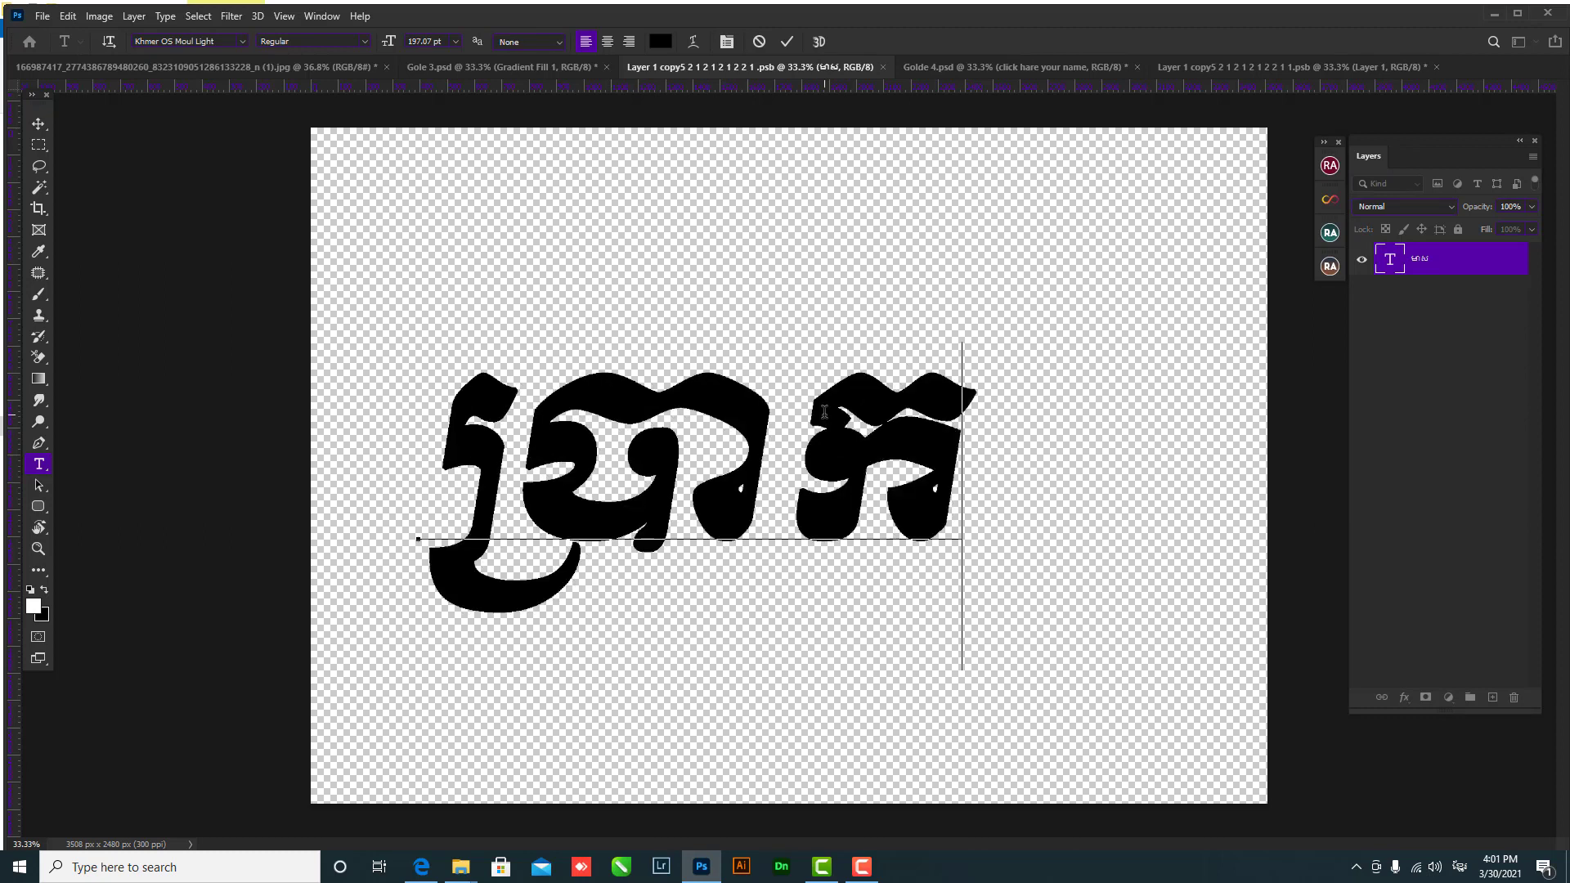
pyautogui.hotkey('ctrl', 'a')
pyautogui.click(946, 488)
pyautogui.write('់')
# - Commit the ប្រាក់ text and return to the emptied Sparkle smart object
pyautogui.hotkey('ctrl', 'a')
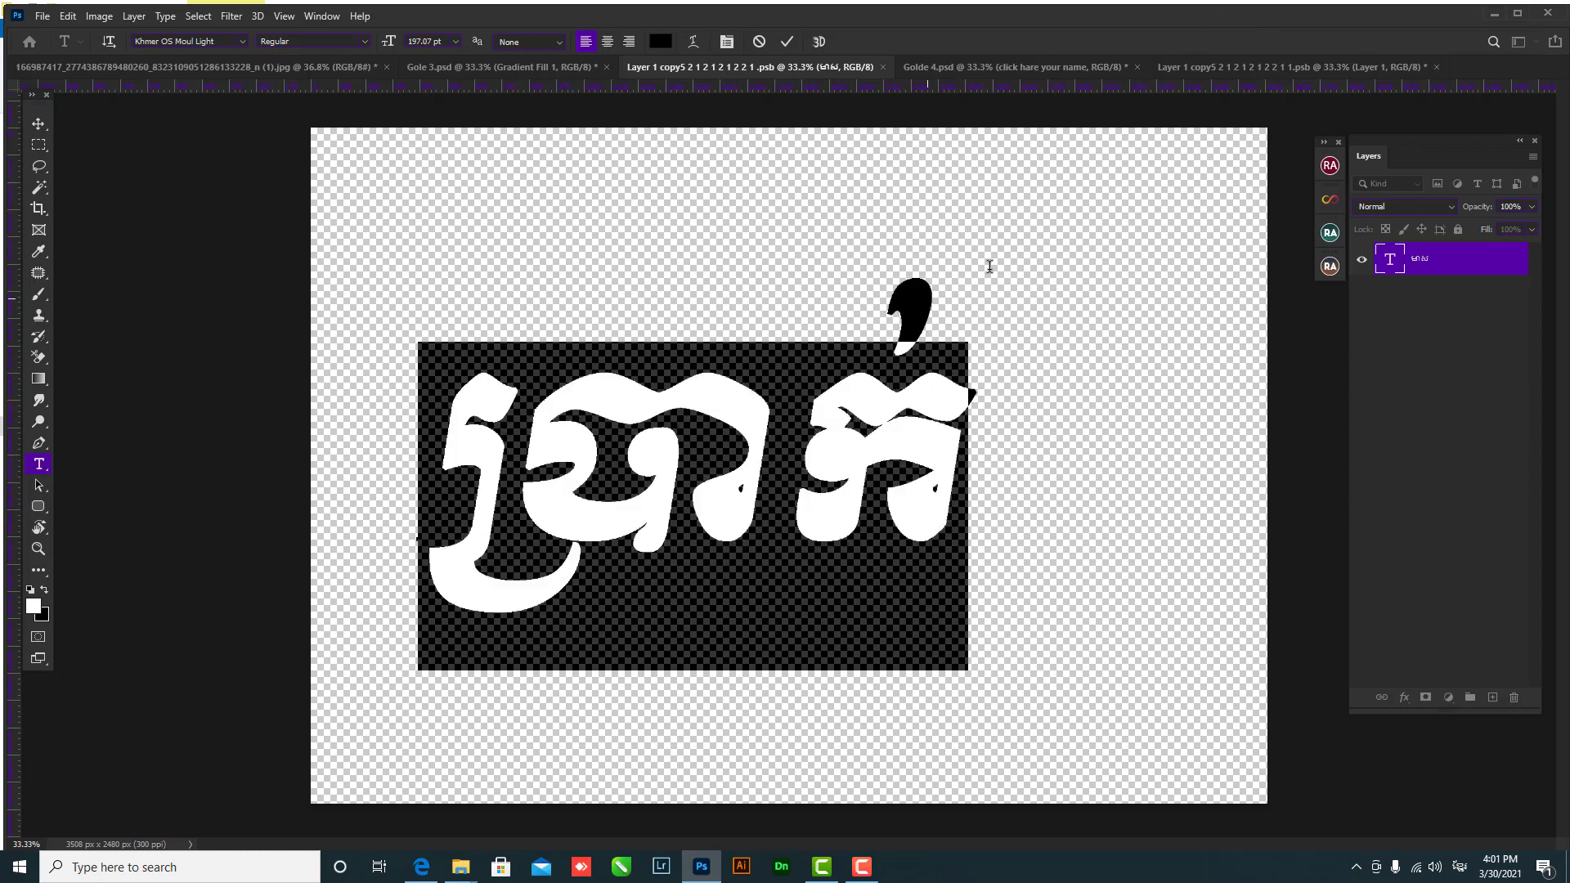
pyautogui.click(1004, 70)
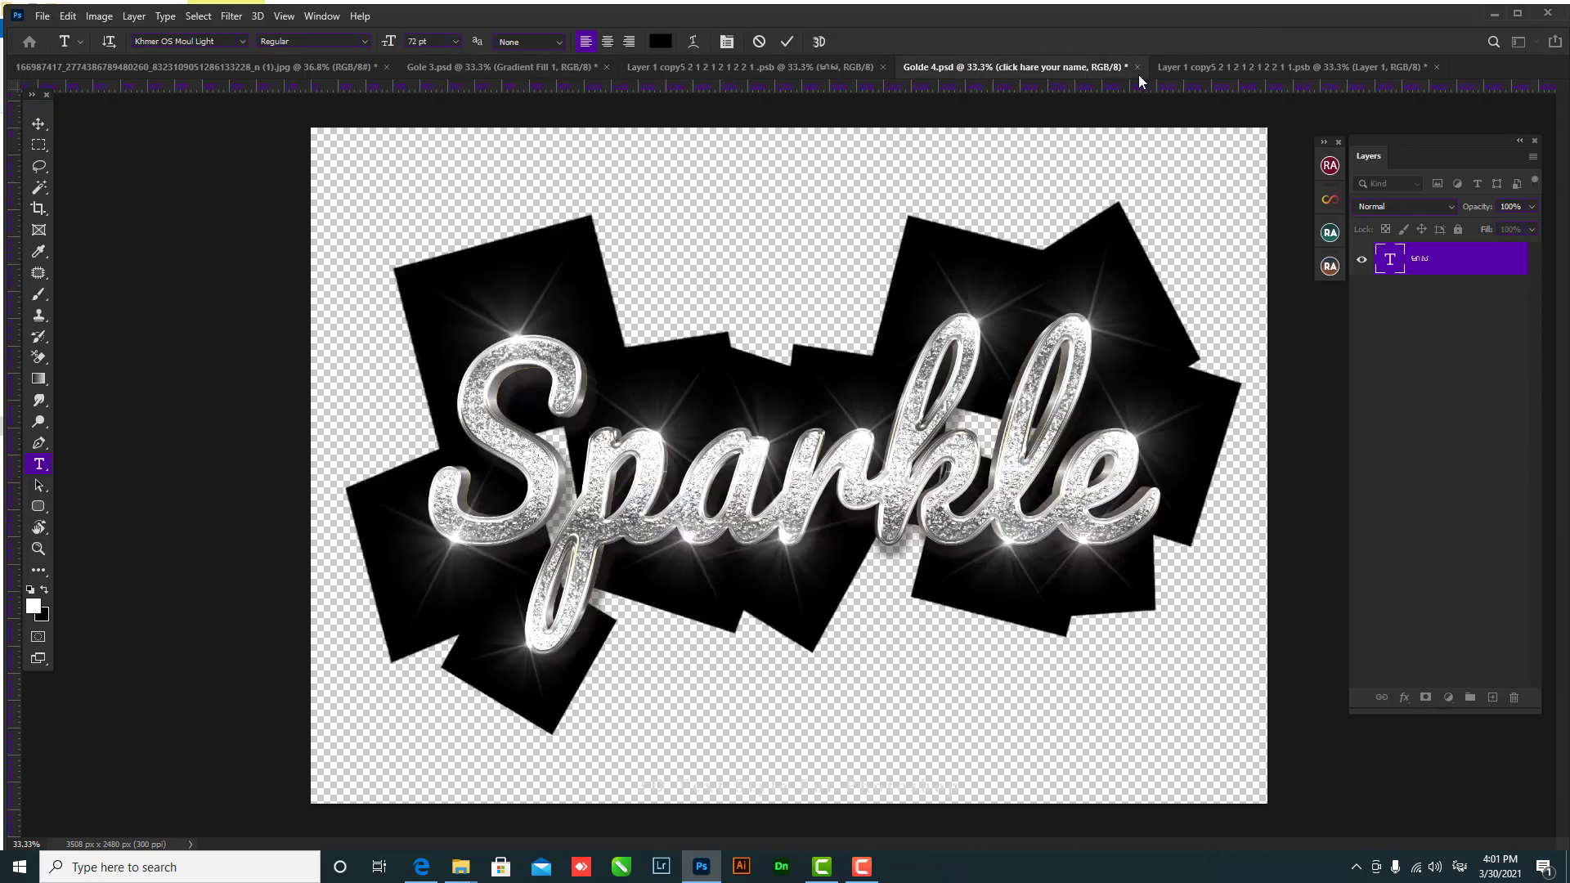
pyautogui.doubleClick(1393, 255)
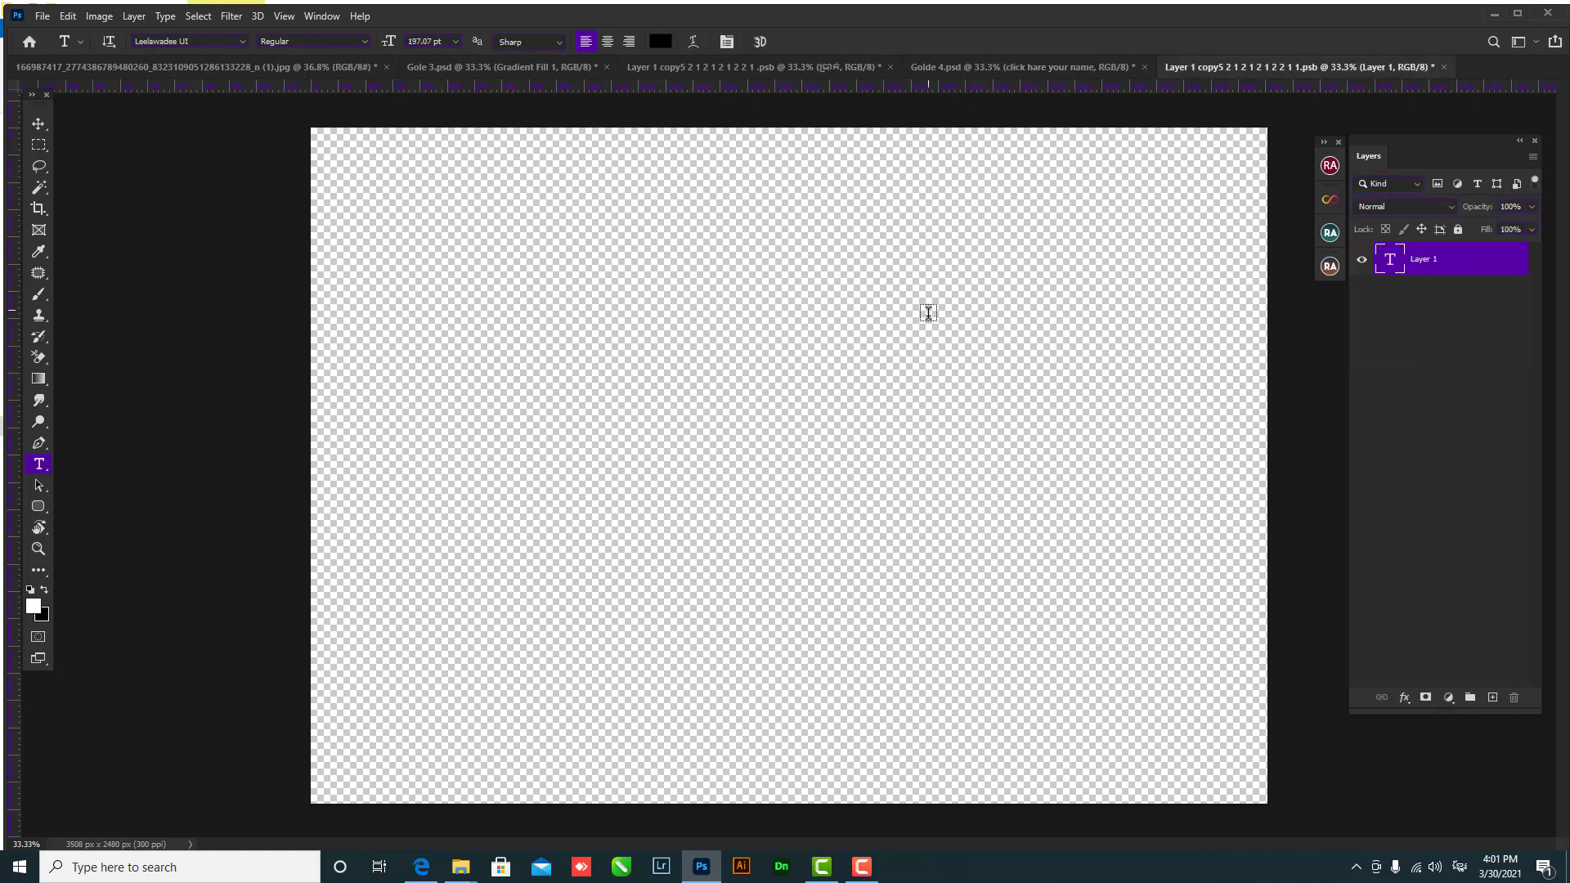
# - Add ប្រាក់ as a new text layer and move it to the canvas centre
pyautogui.click(793, 364)
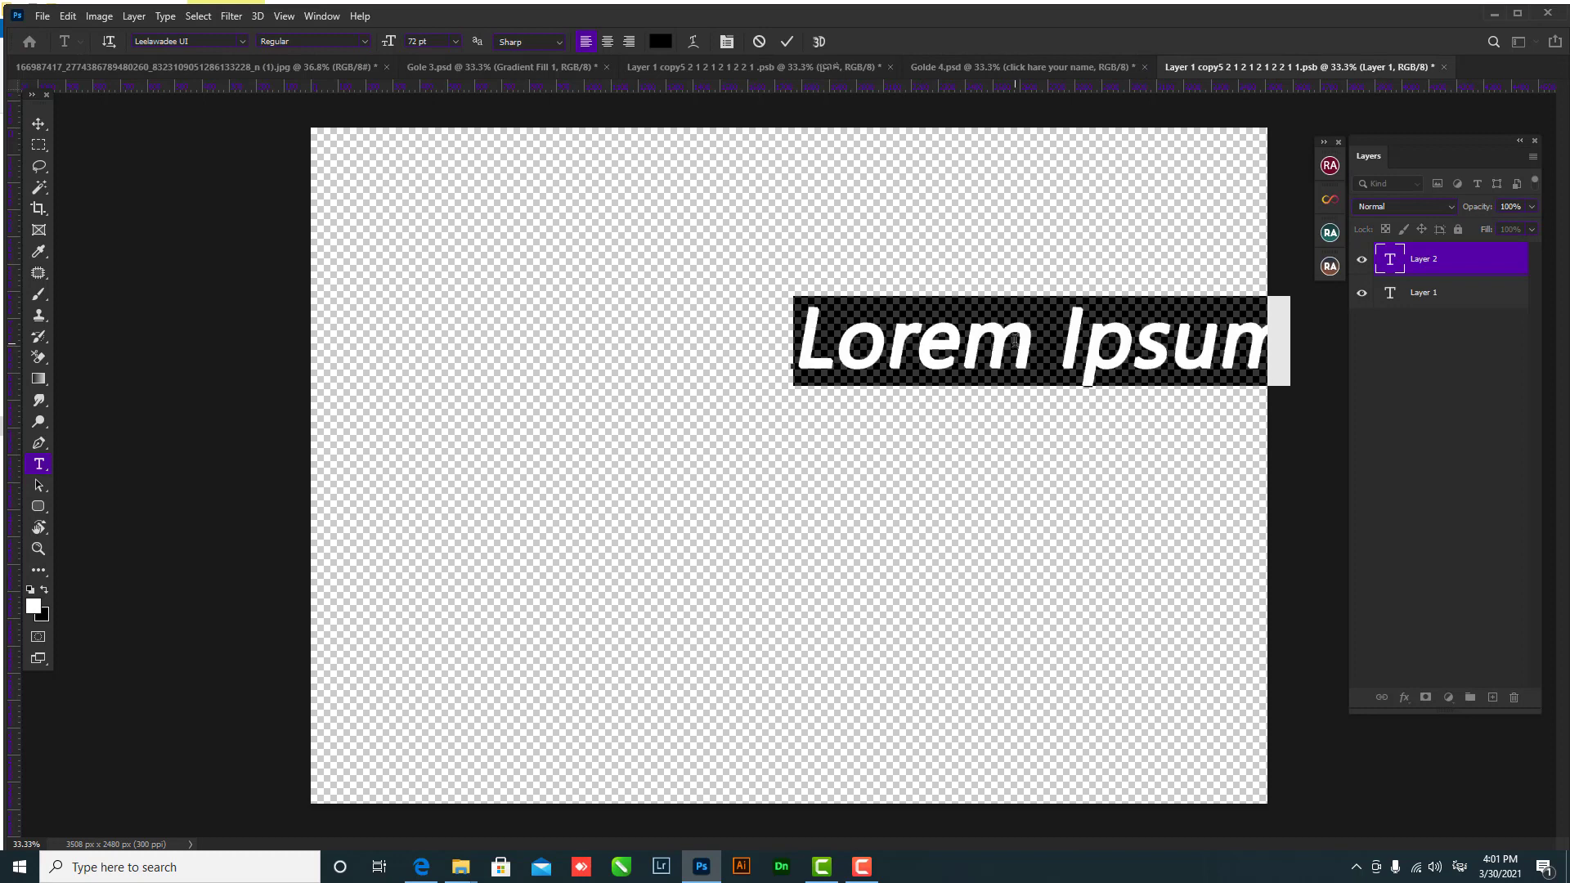
pyautogui.write('ប្រាក់')
pyautogui.hotkey('ctrl', 'h')
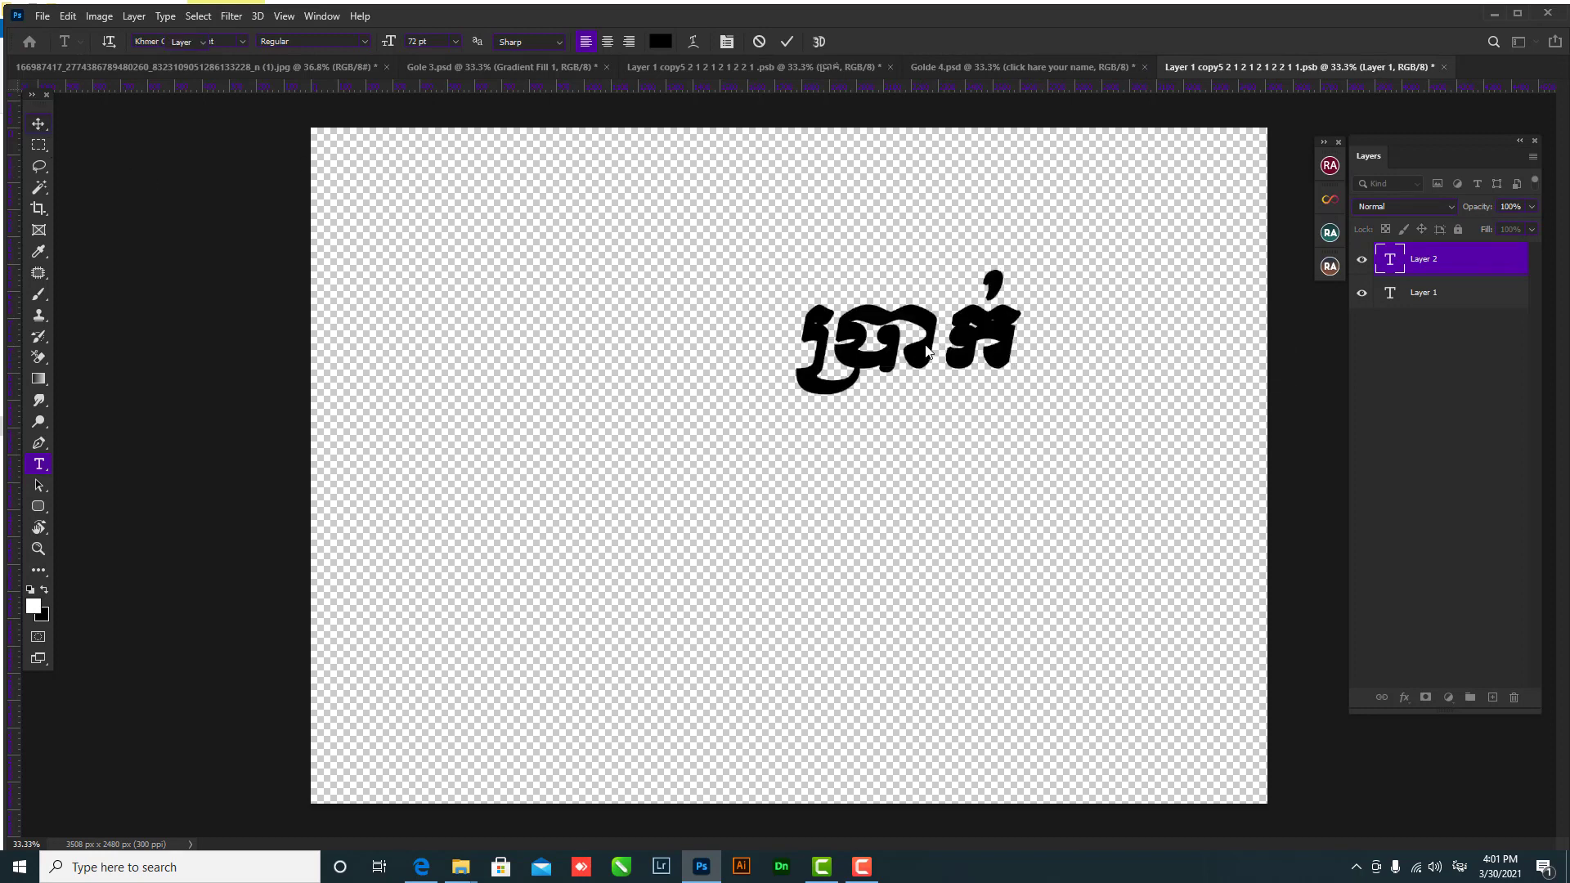
pyautogui.hotkey('ctrl', 'Return')
pyautogui.press('v')
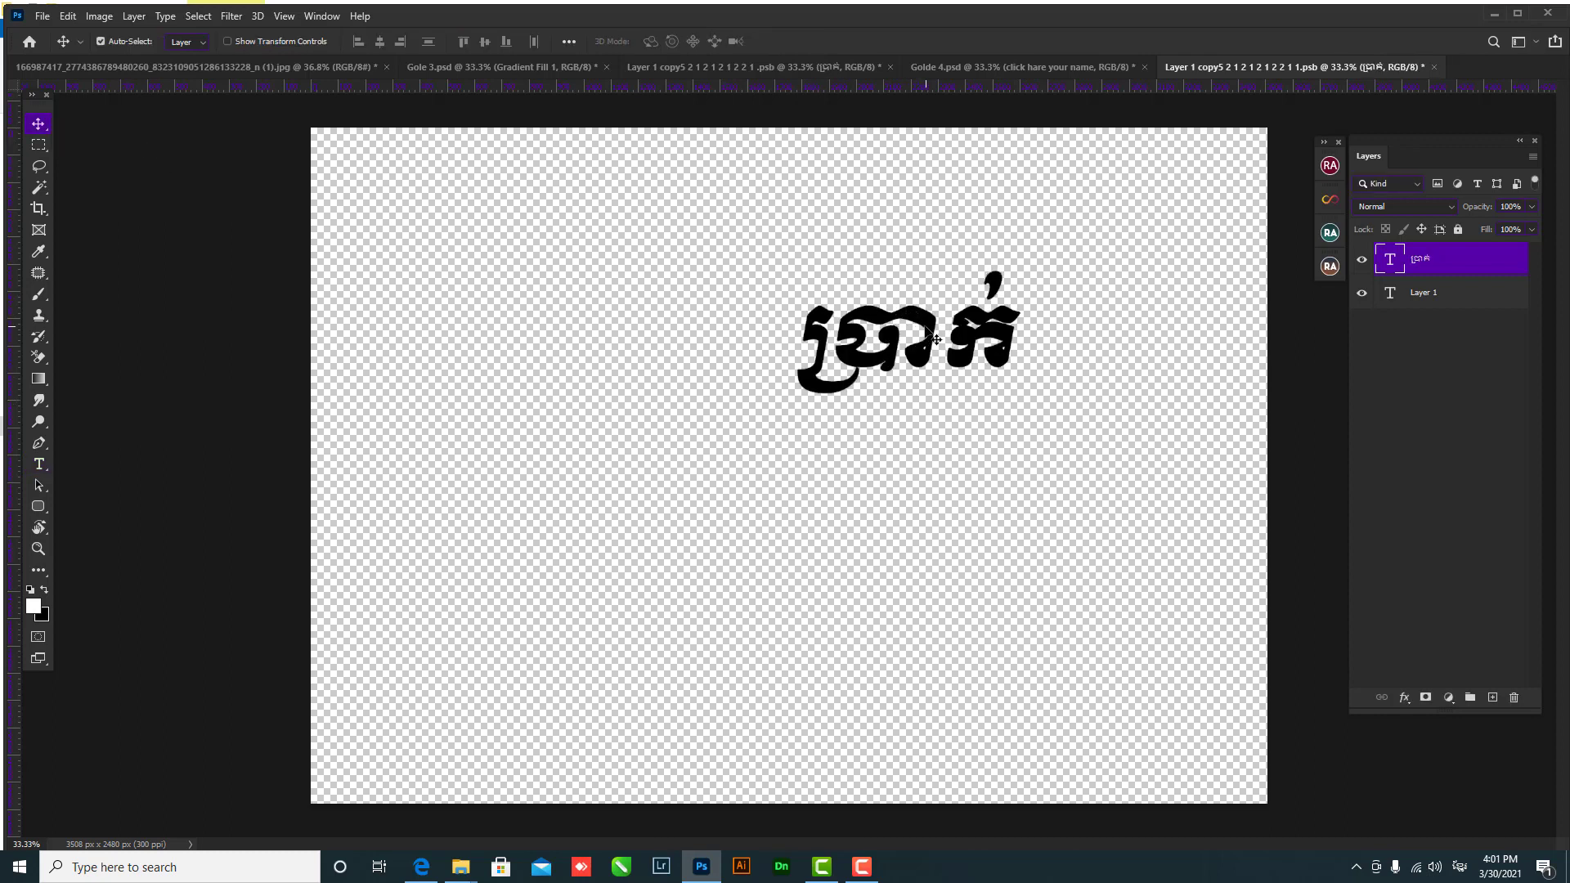
pyautogui.moveTo(928, 335); pyautogui.dragTo(796, 432)
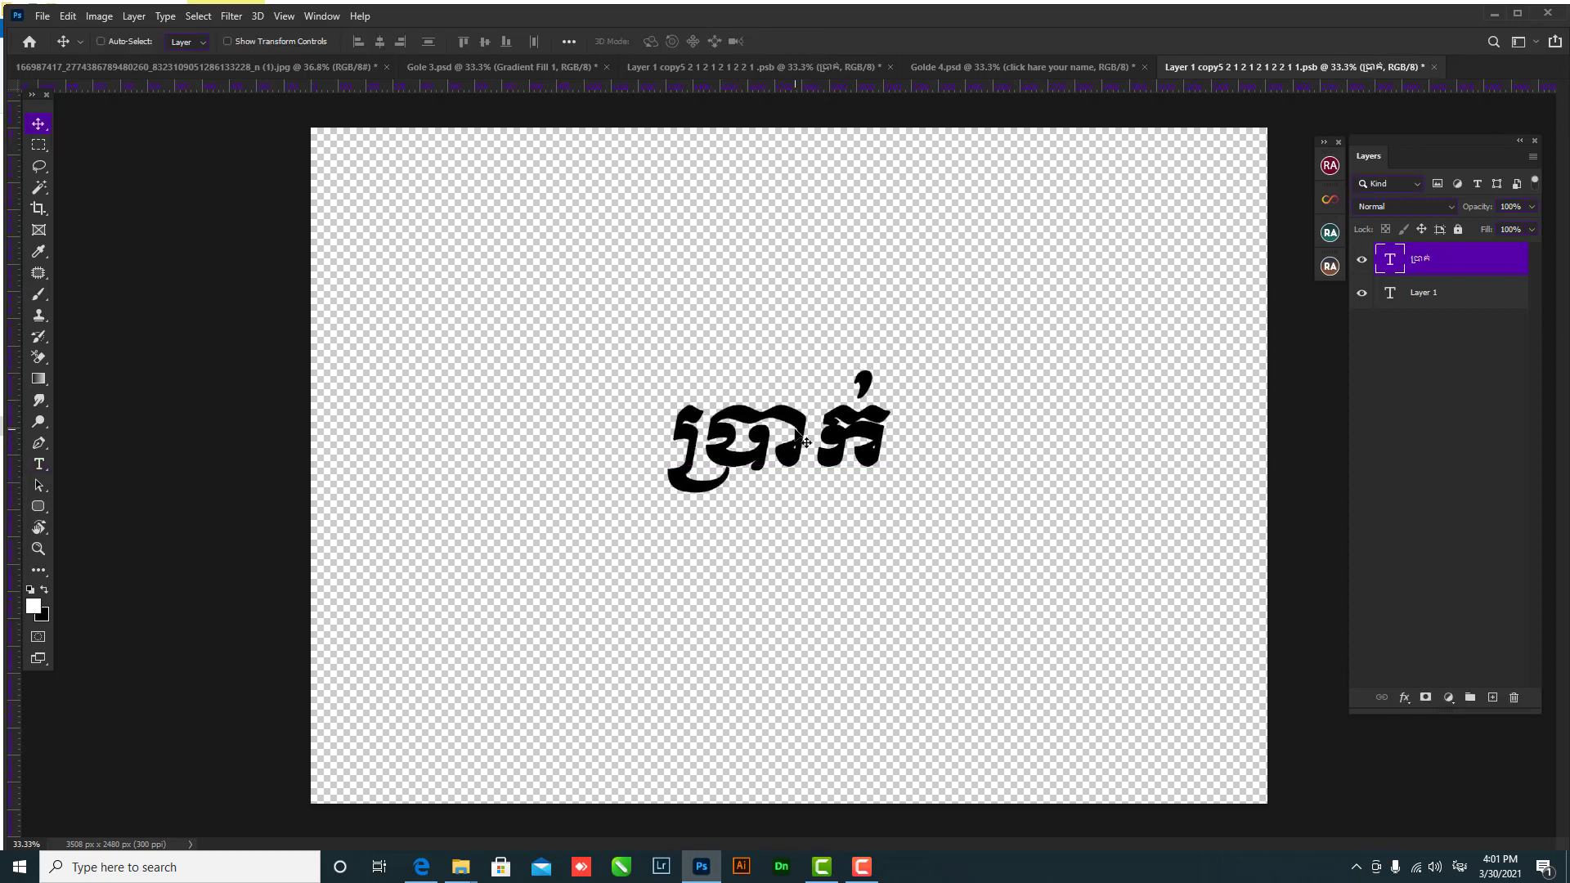
# - Enlarge the Khmer word to 222% and save the smart object
pyautogui.hotkey('ctrl', 't')
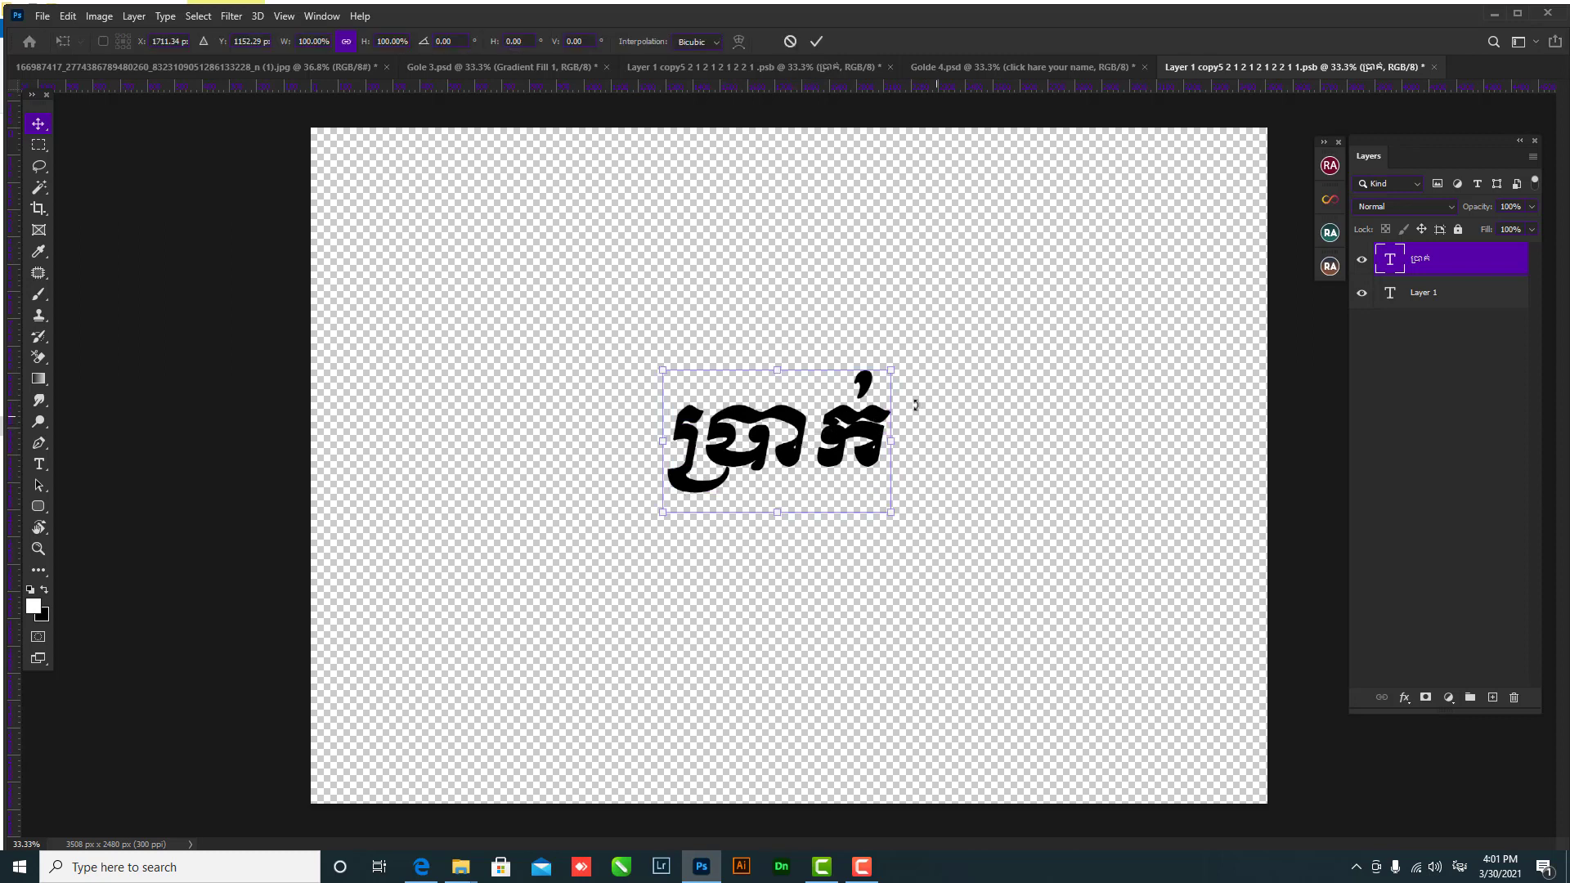
pyautogui.moveTo(891, 370); pyautogui.dragTo(1052, 316)
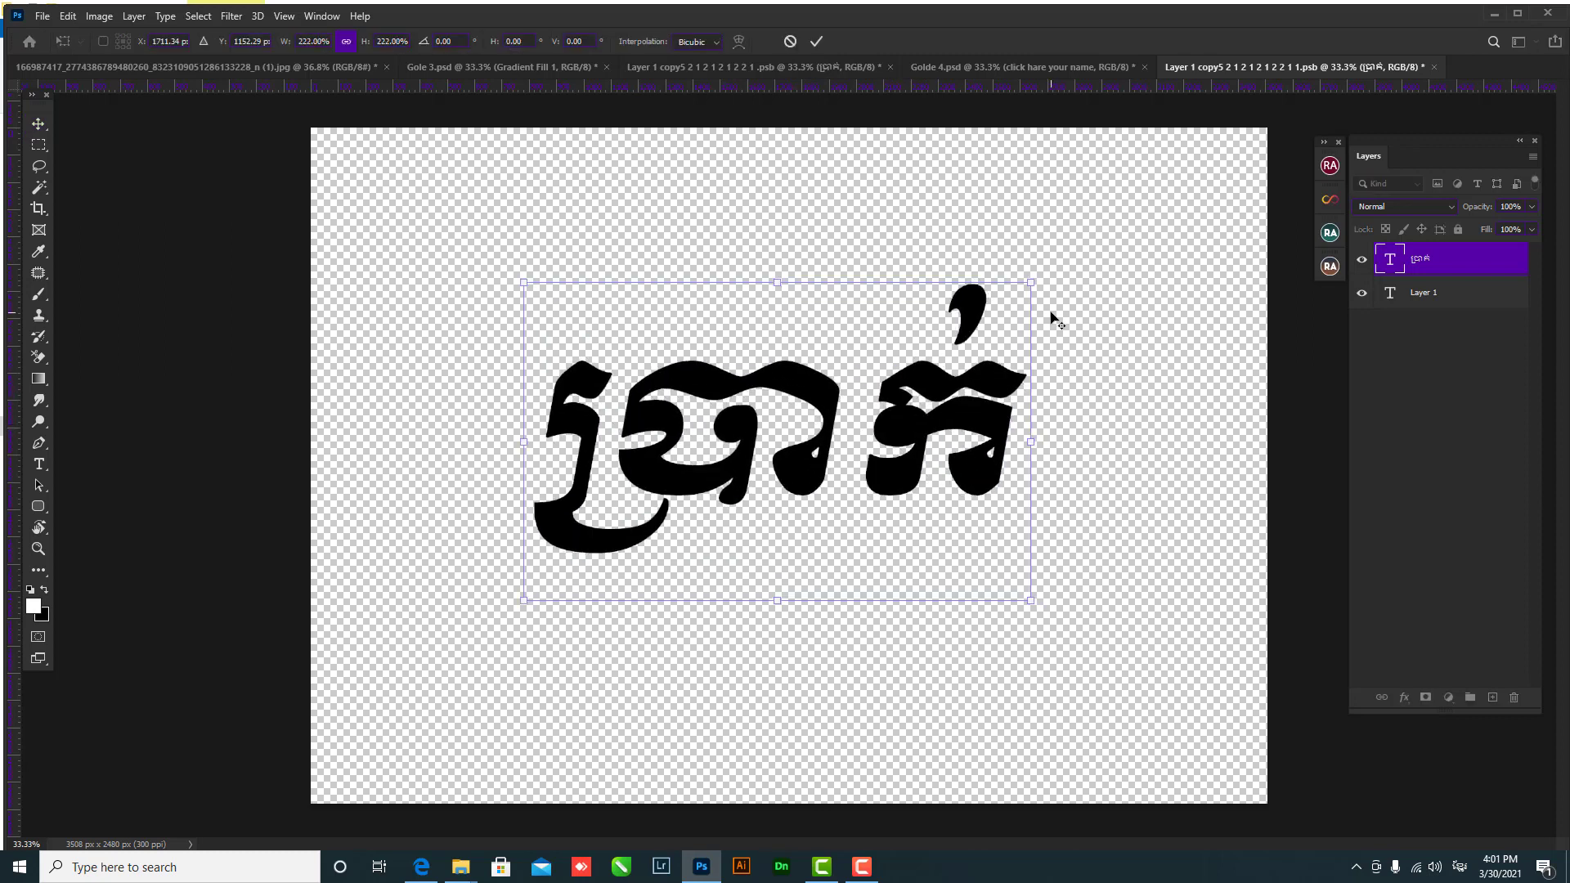
pyautogui.press('Return')
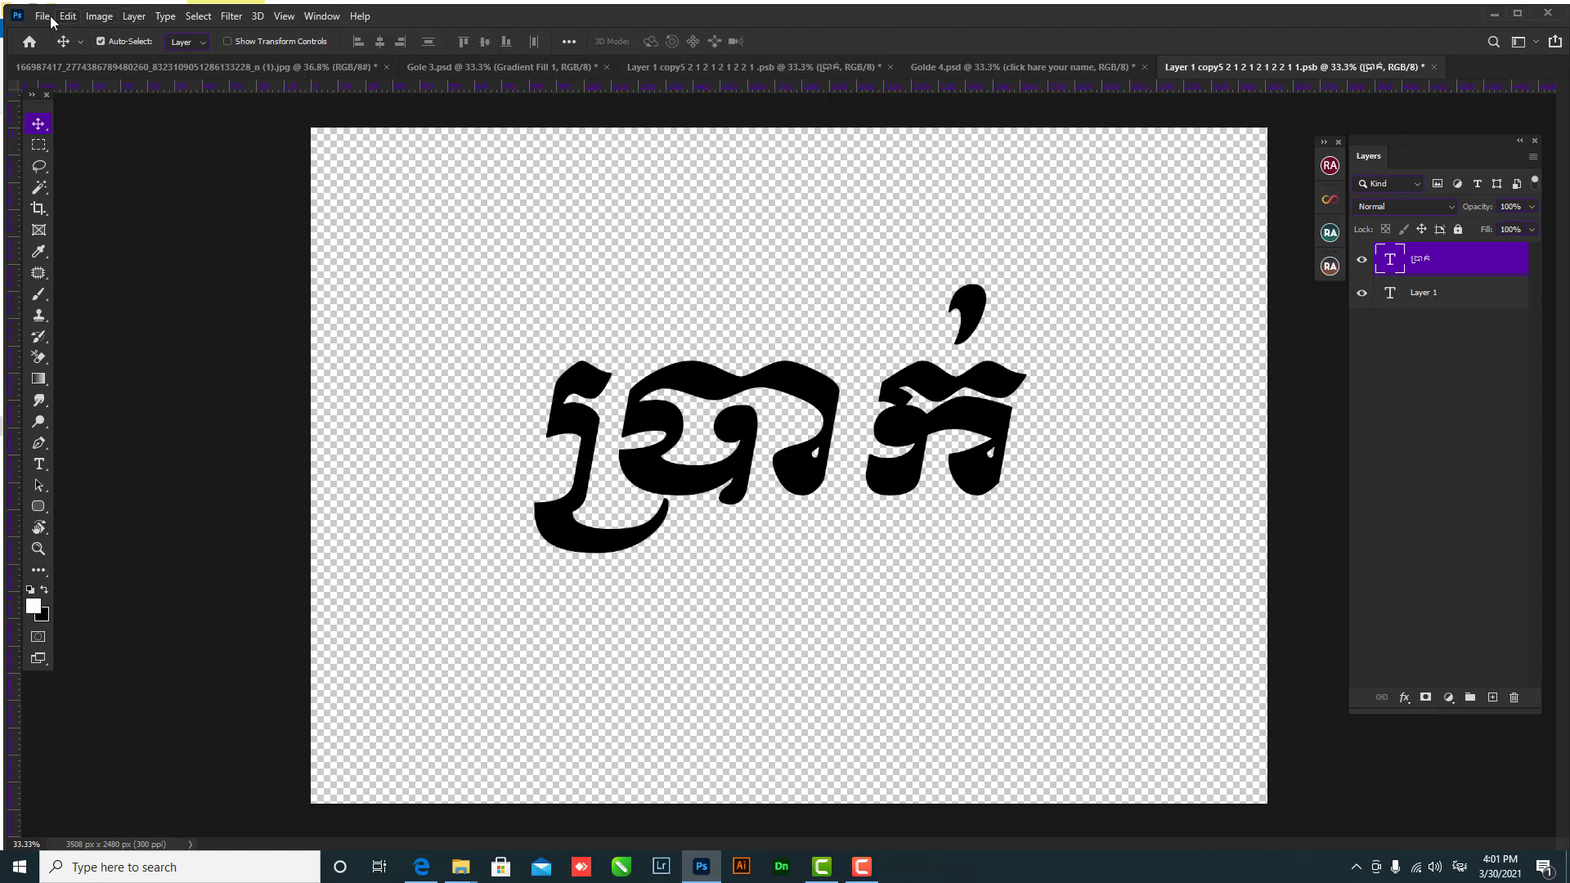
pyautogui.click(49, 17)
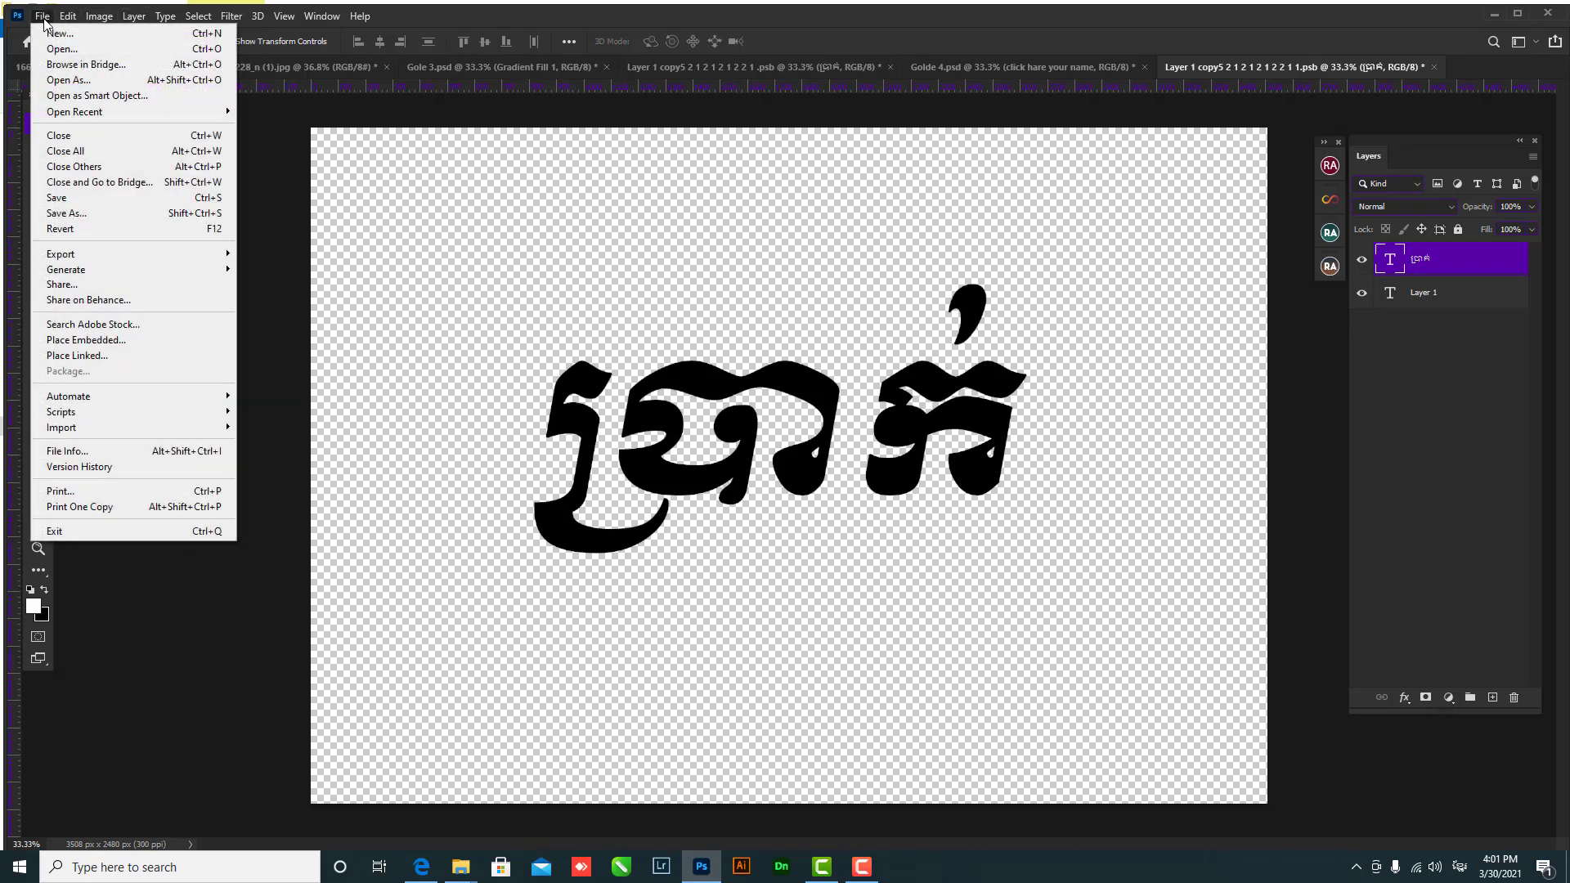
pyautogui.click(65, 198)
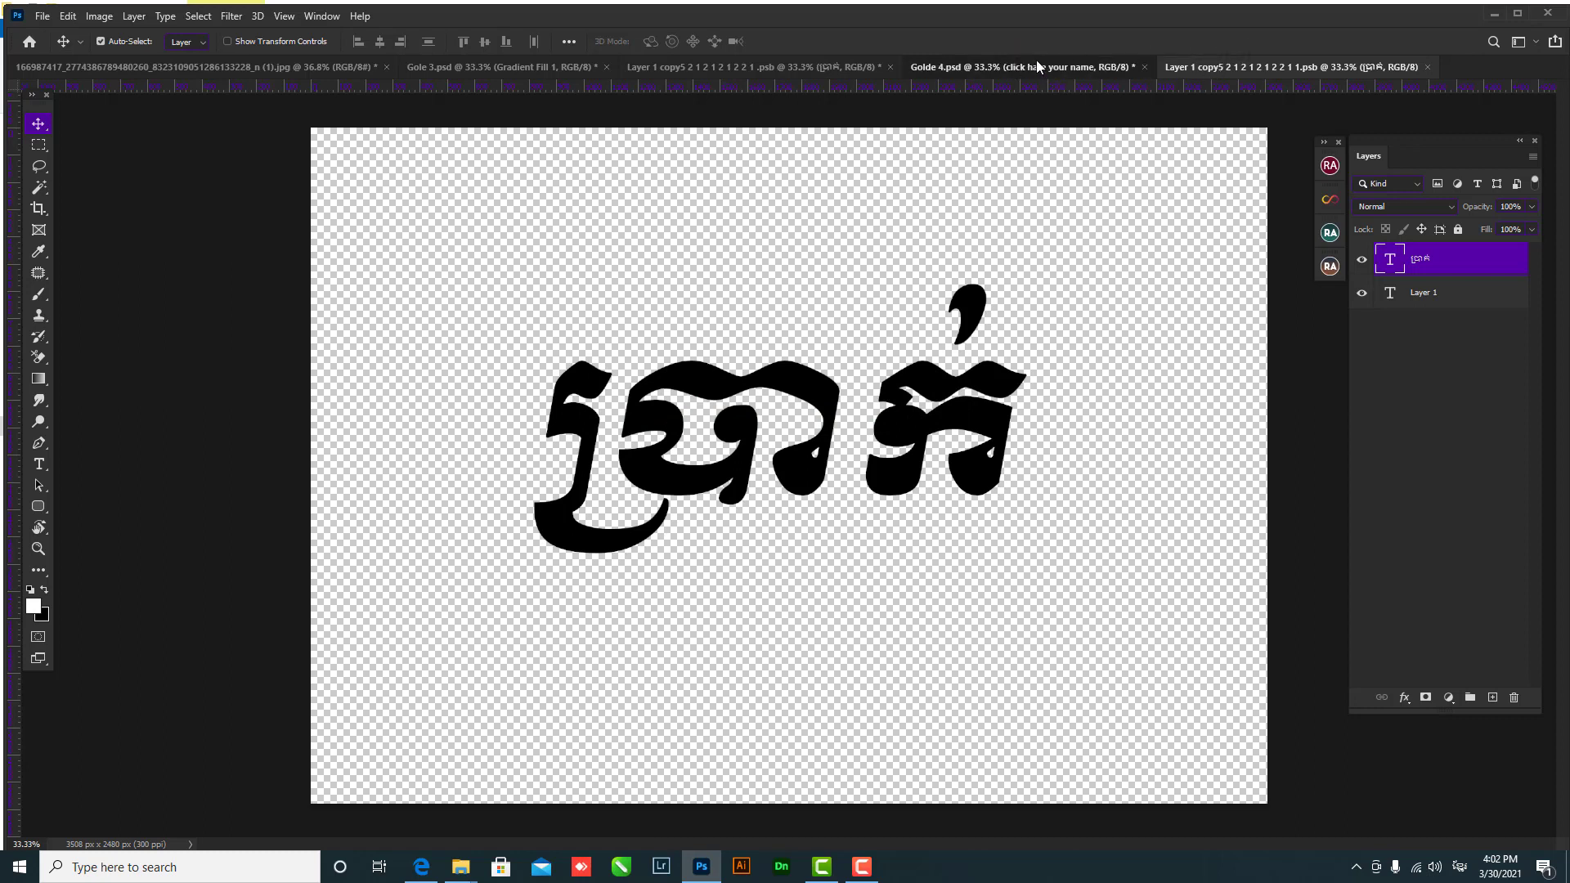
# - Show Golde 4.psd with the name layer and light group visible, nudging the silver word up
pyautogui.click(809, 67)
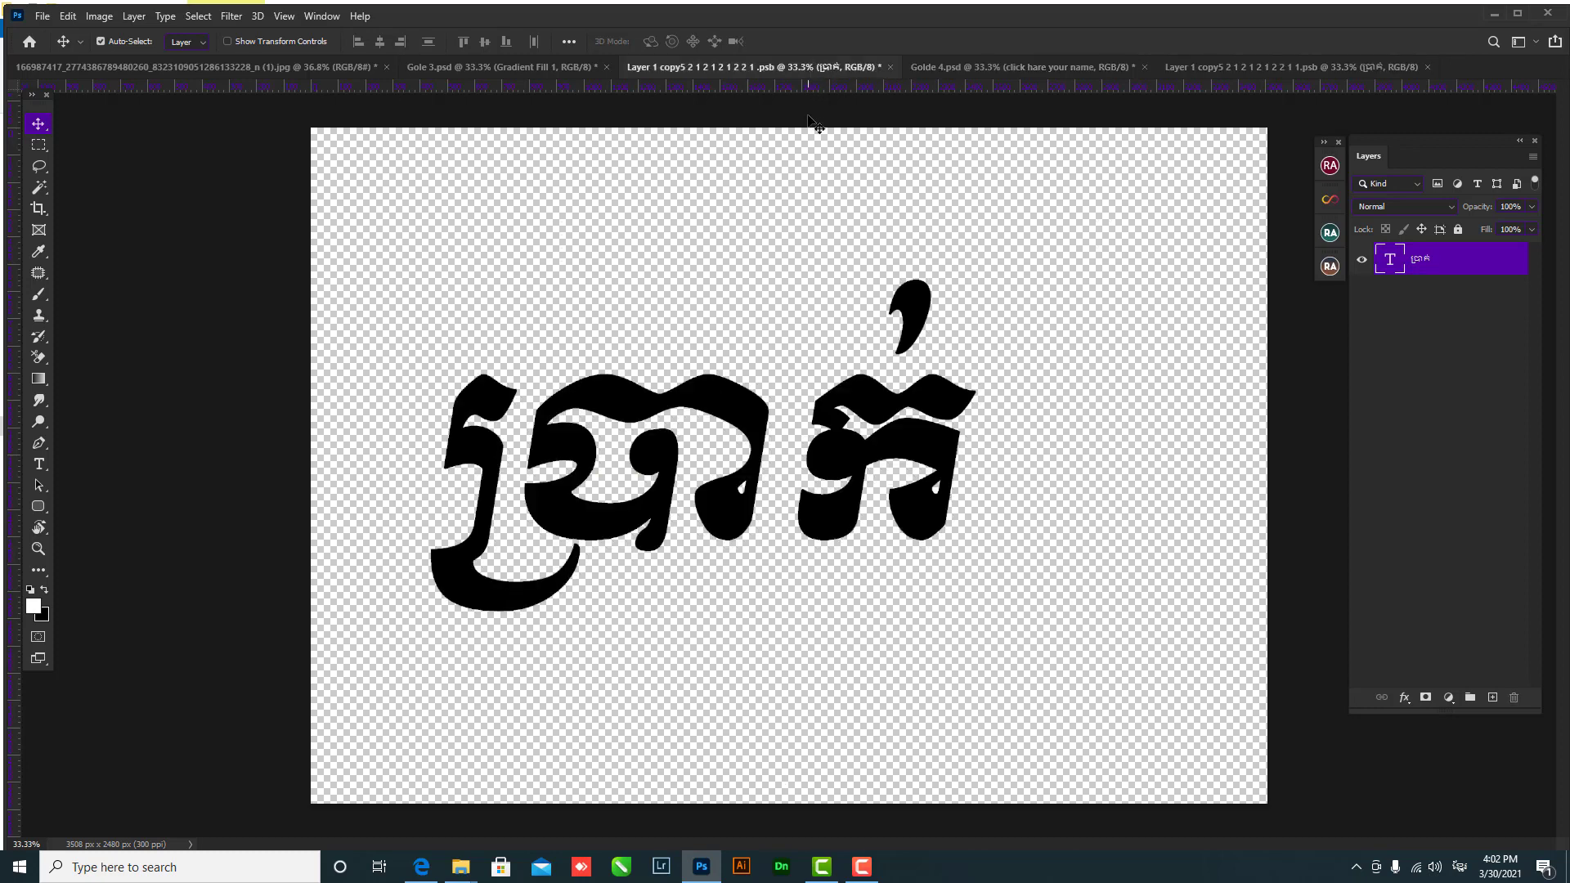
pyautogui.click(971, 69)
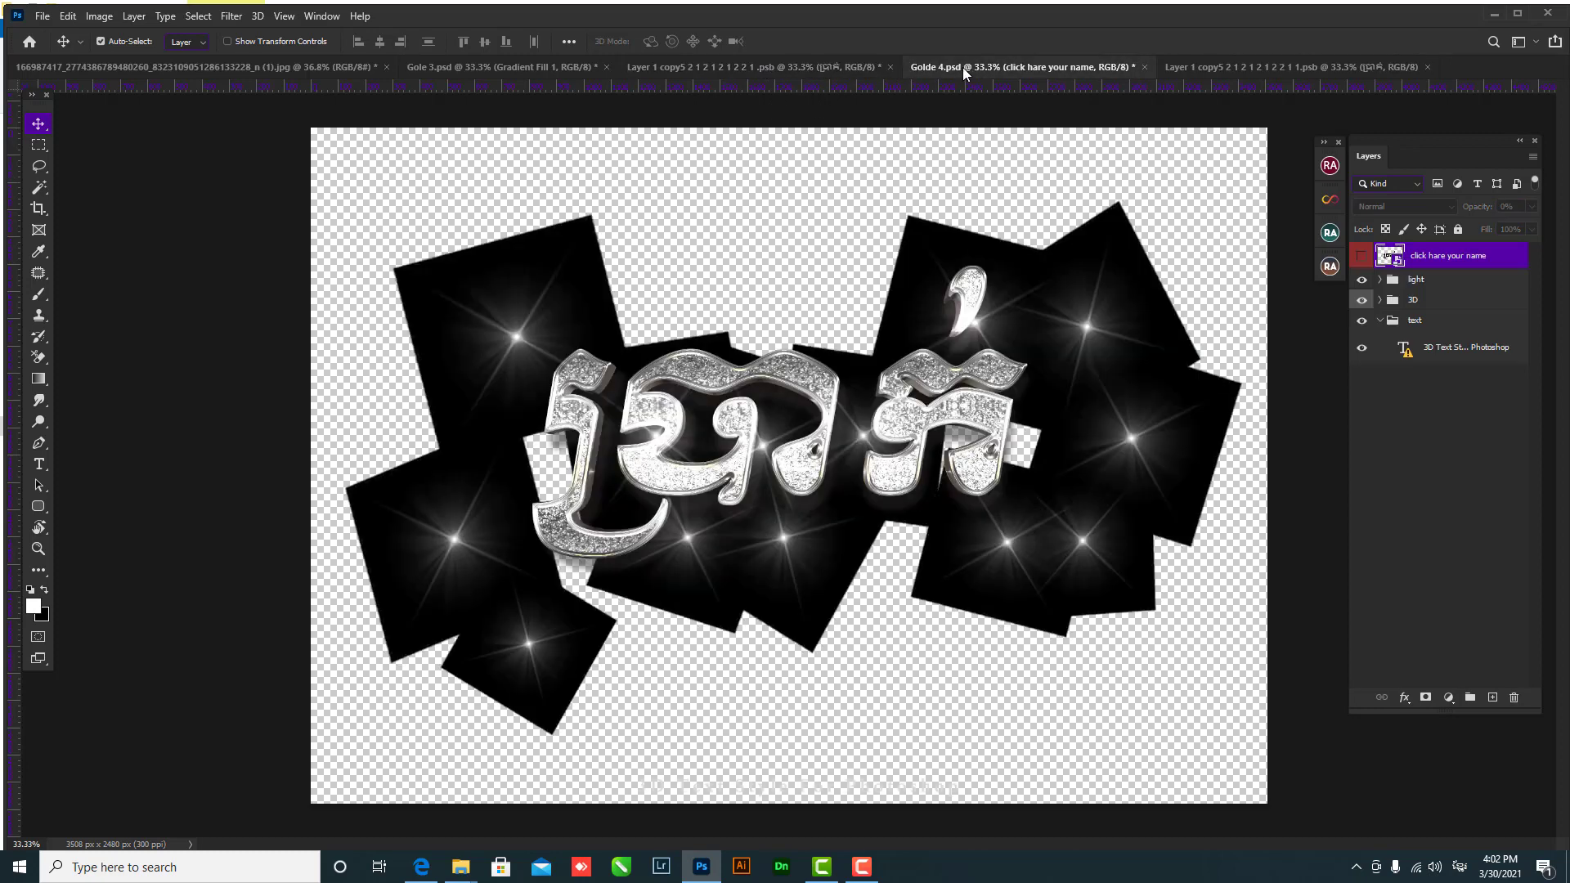
pyautogui.click(1361, 257)
pyautogui.click(1362, 280)
pyautogui.click(1360, 258)
pyautogui.click(1359, 258)
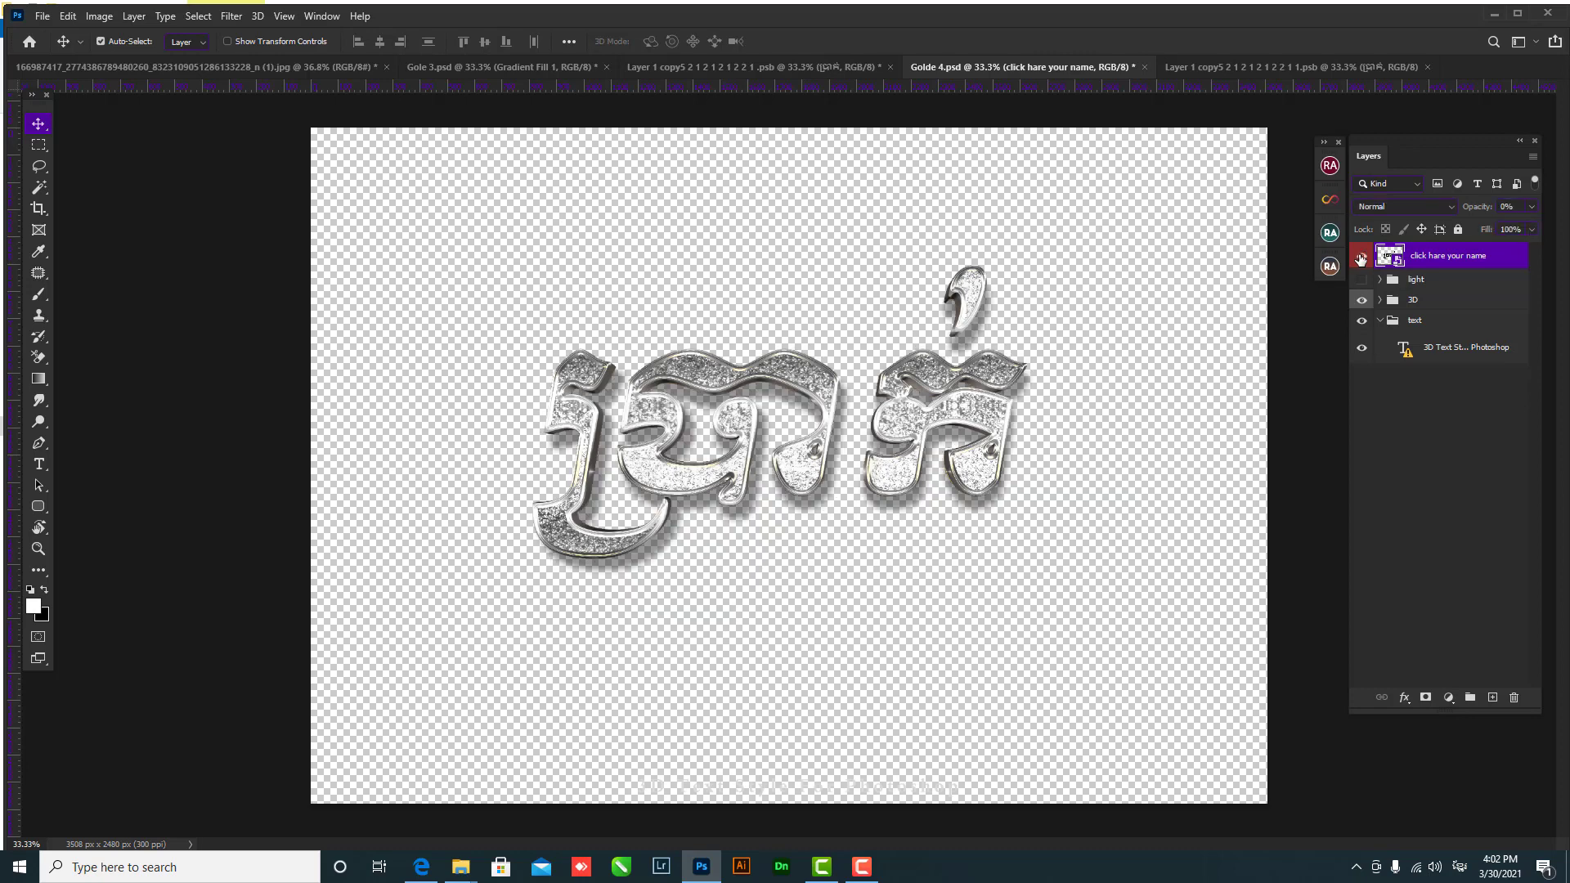
pyautogui.click(1361, 280)
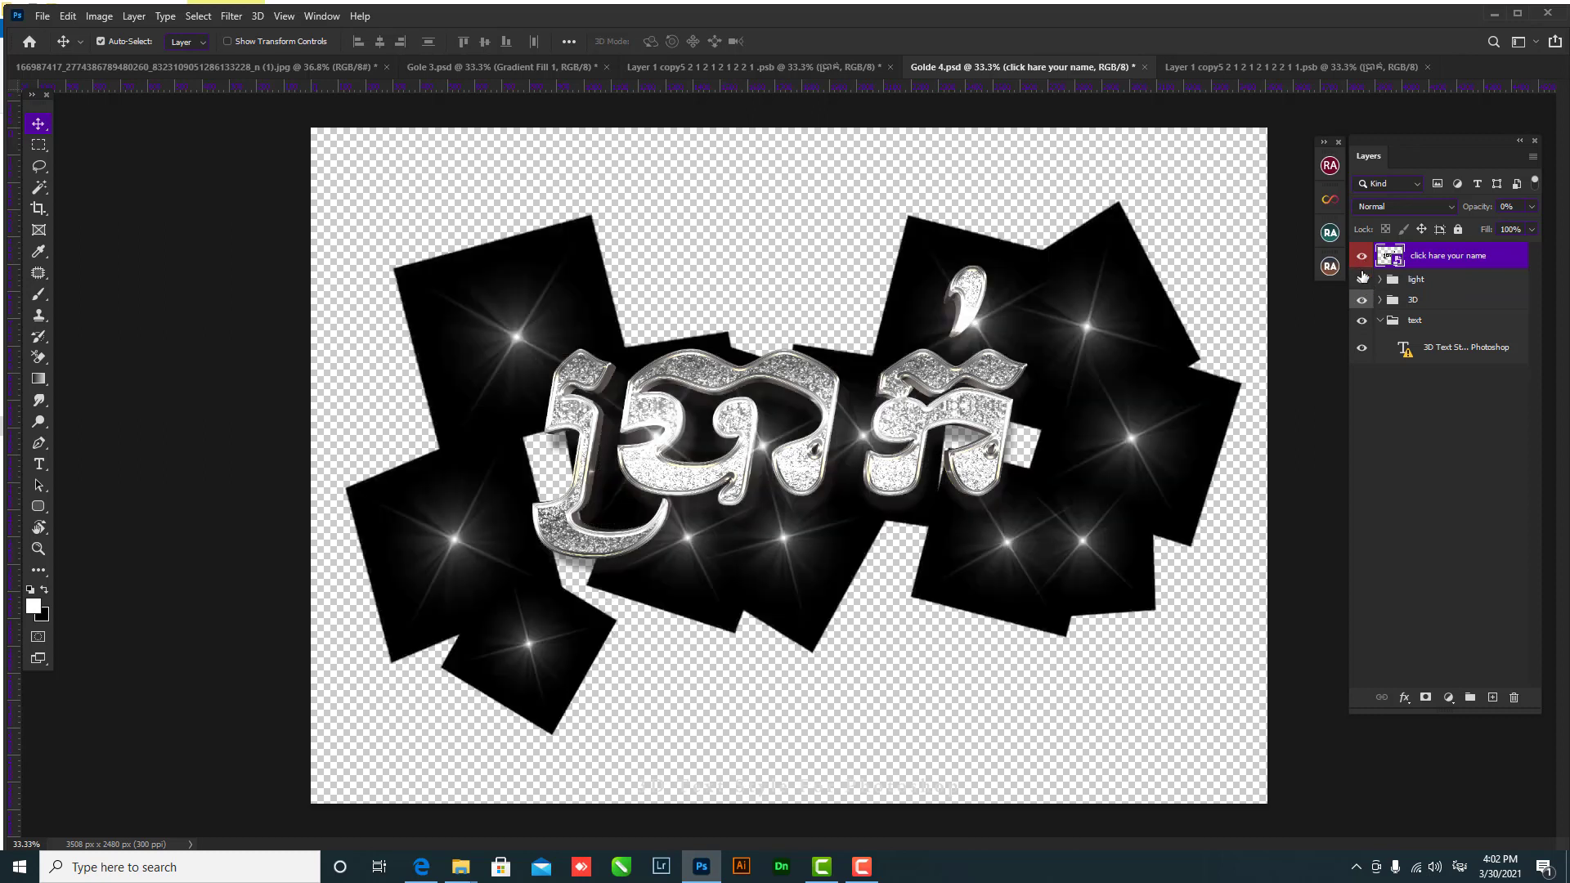
pyautogui.moveTo(985, 380); pyautogui.dragTo(978, 340)
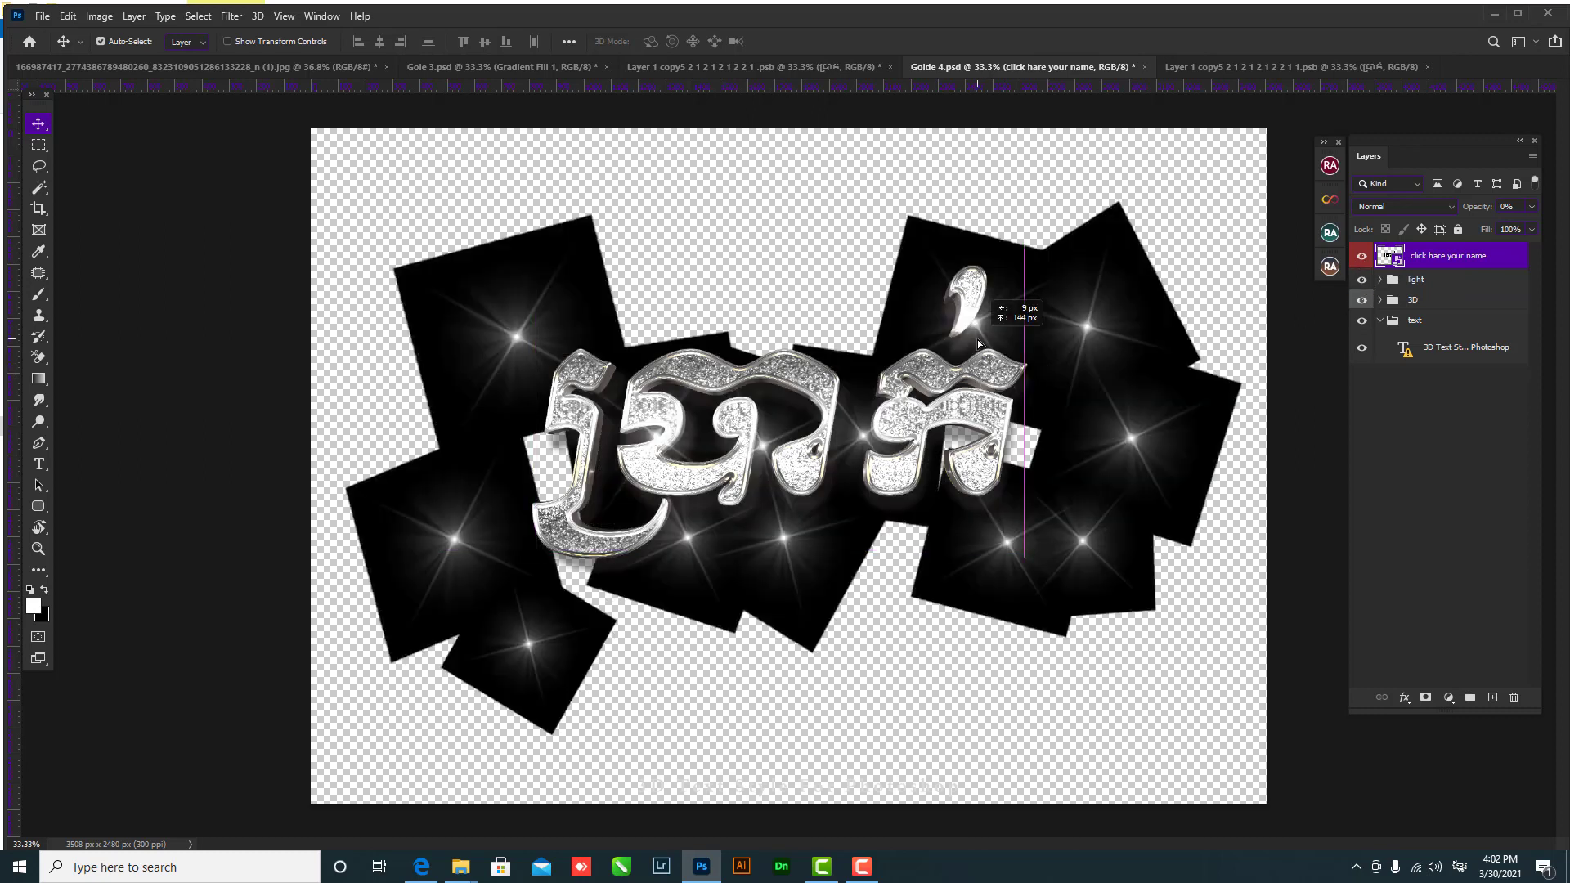
# - Hide the light group and merge the 3D group with a new empty layer into Layer 1
pyautogui.click(1396, 303)
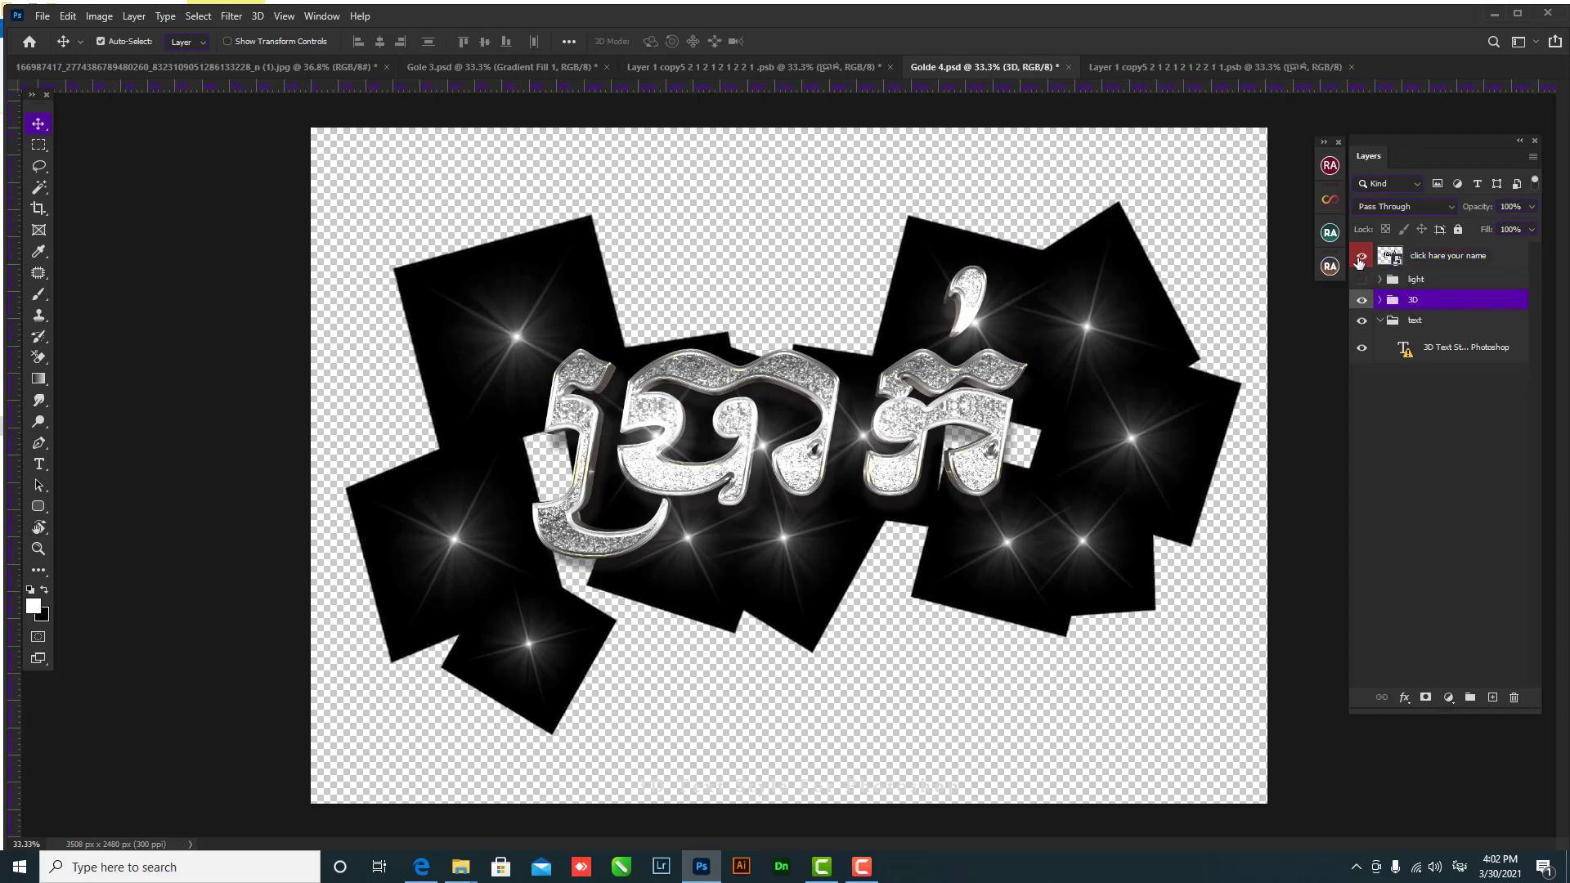
pyautogui.click(1362, 279)
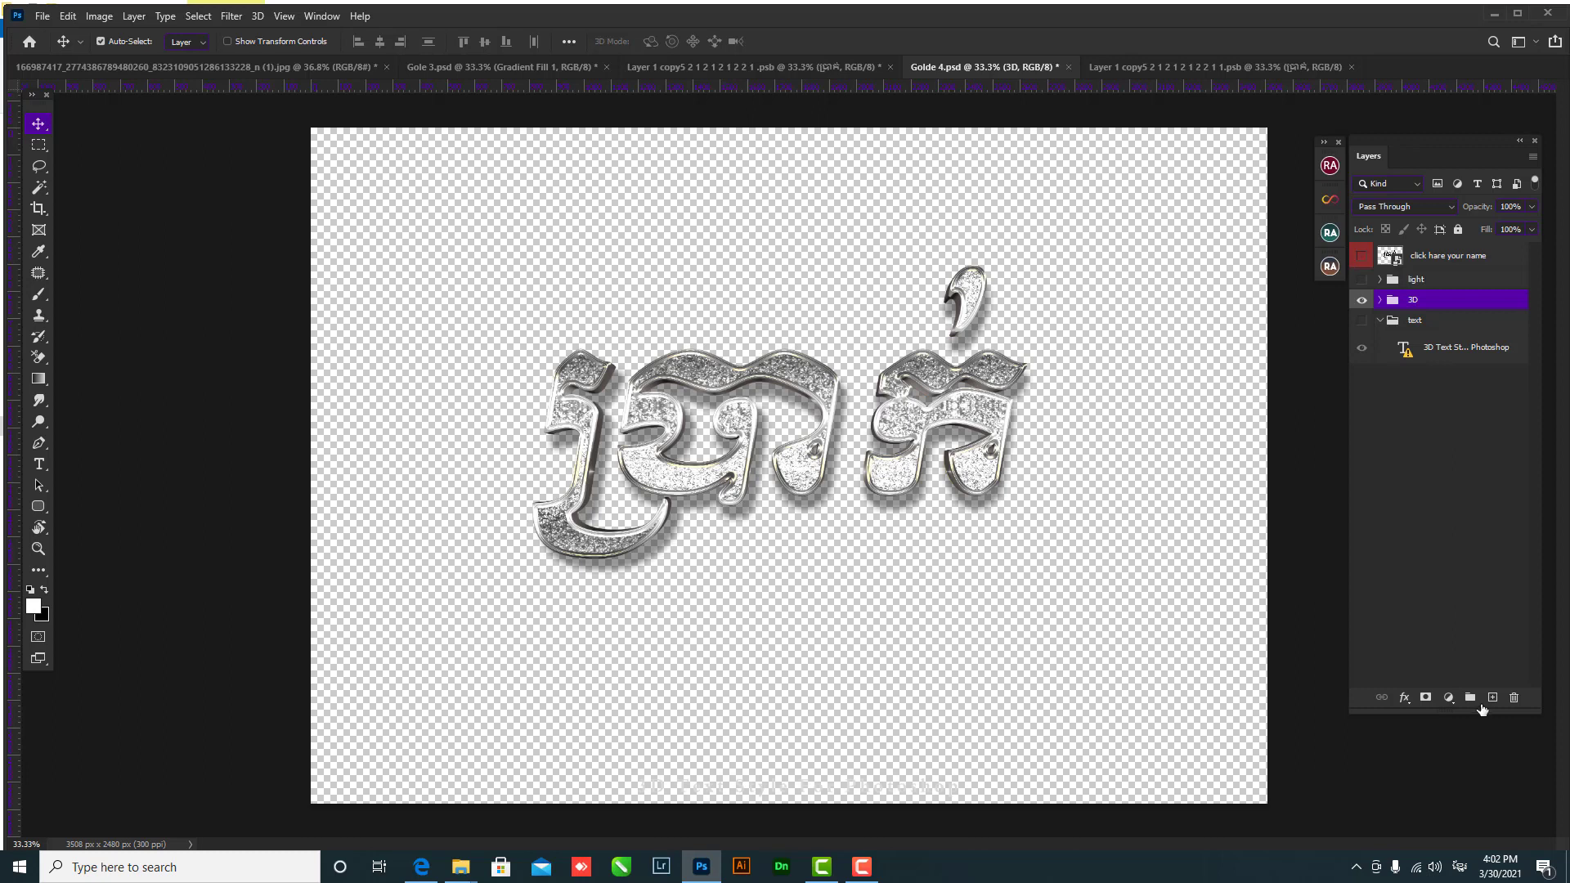
pyautogui.click(1492, 698)
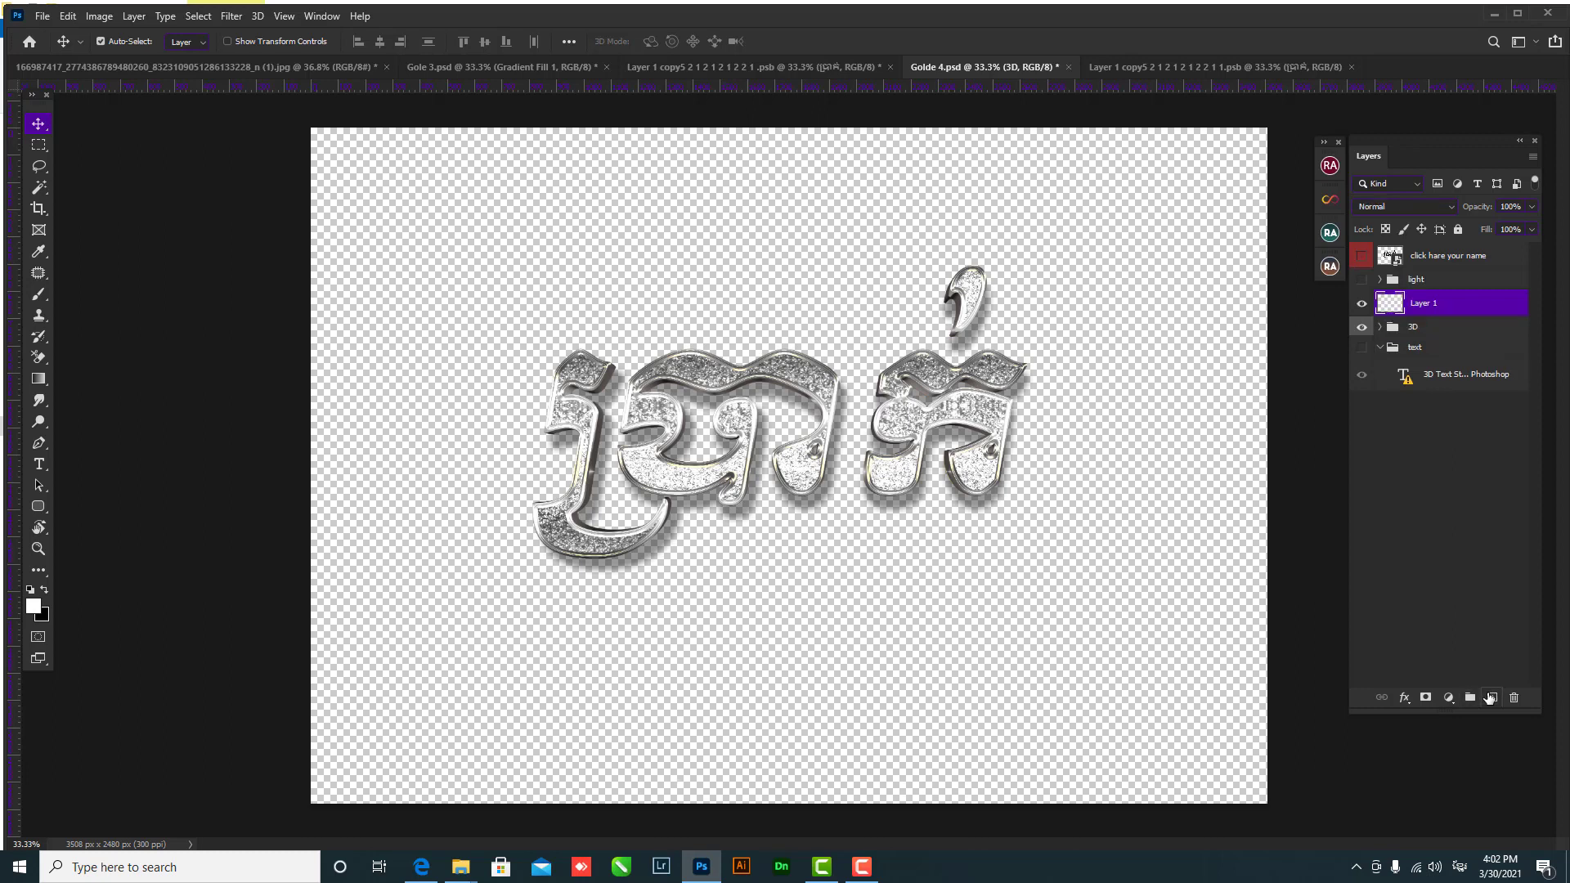
pyautogui.keyDown('shift'); pyautogui.click(1419, 332); pyautogui.keyUp('shift')
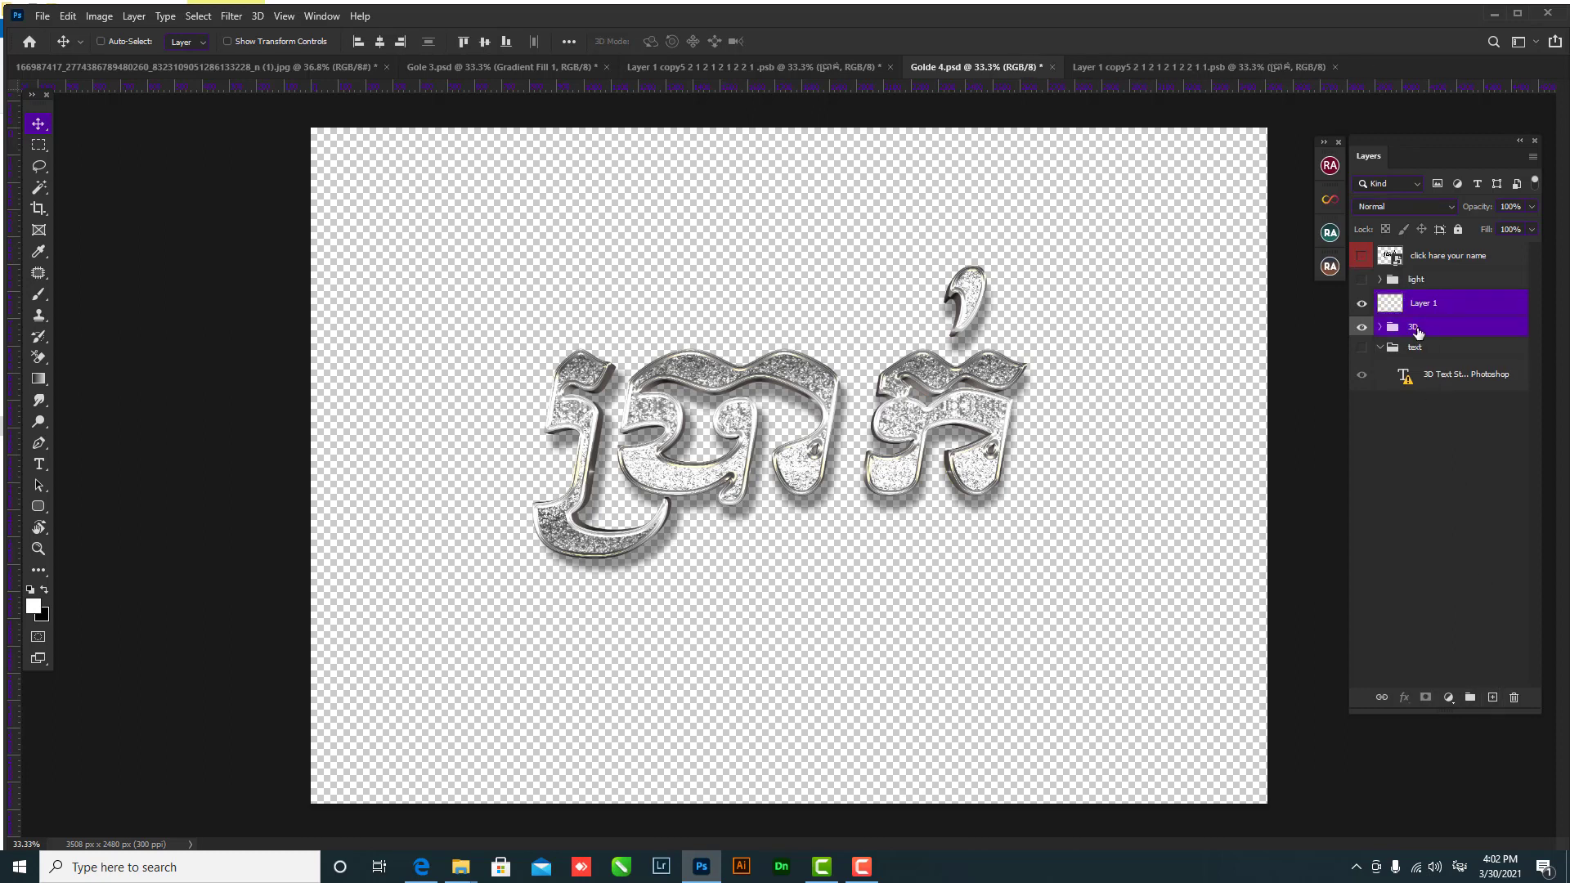
pyautogui.hotkey('ctrl', 'e')
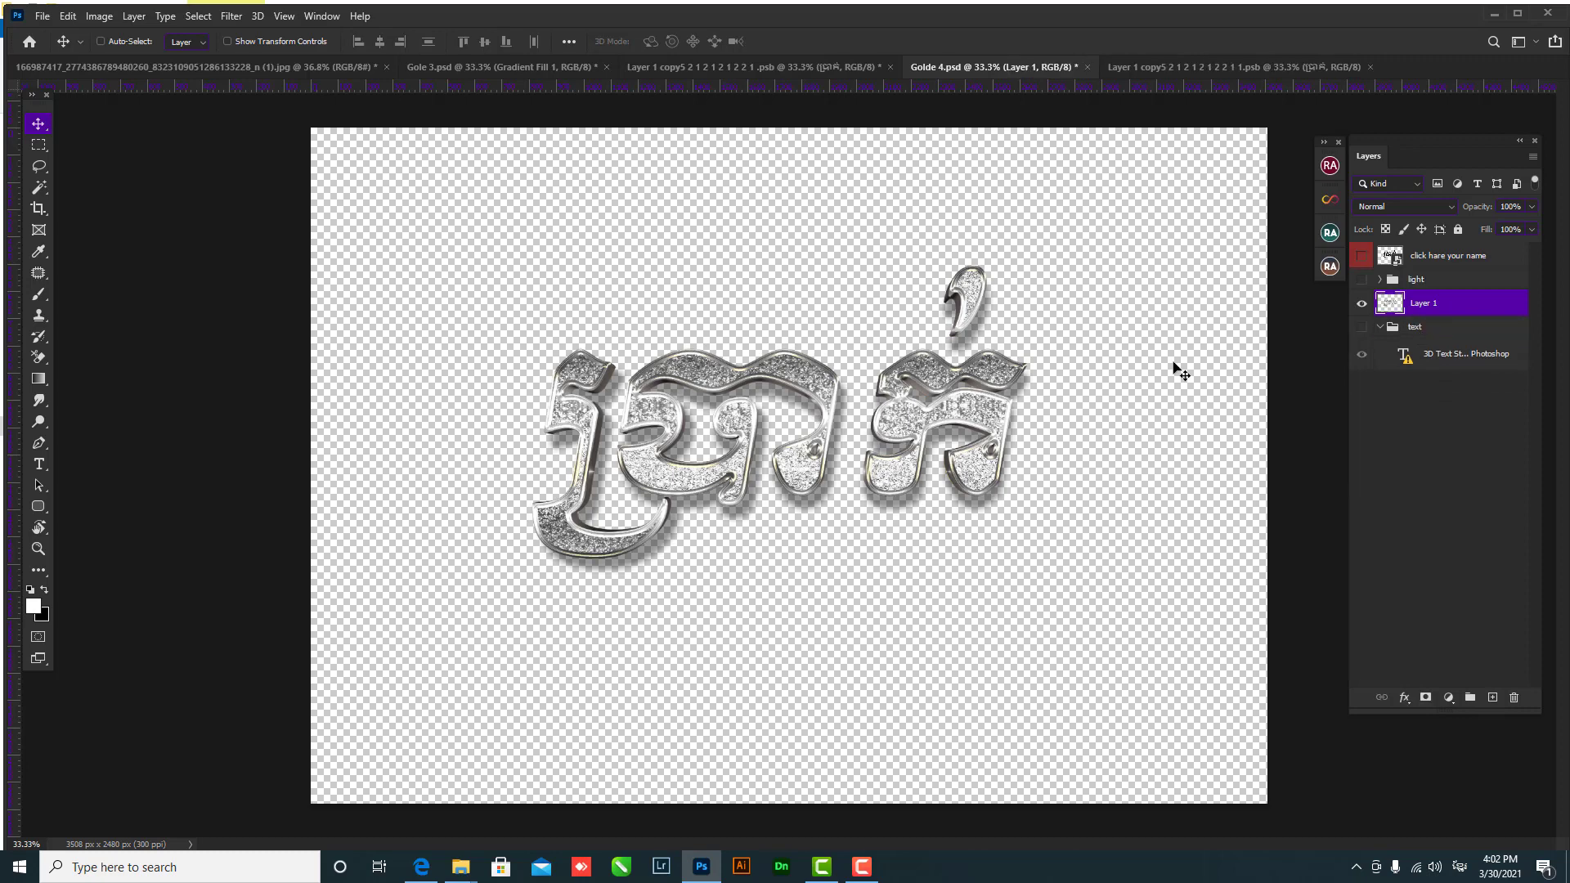
# - Drag silver Layer 1 into Gole 3.psd above the light group, positioned below the gold word
pyautogui.moveTo(915, 367)
pyautogui.mouseDown()
pyautogui.moveTo(851, 253)
pyautogui.moveTo(800, 403)
pyautogui.mouseUp()
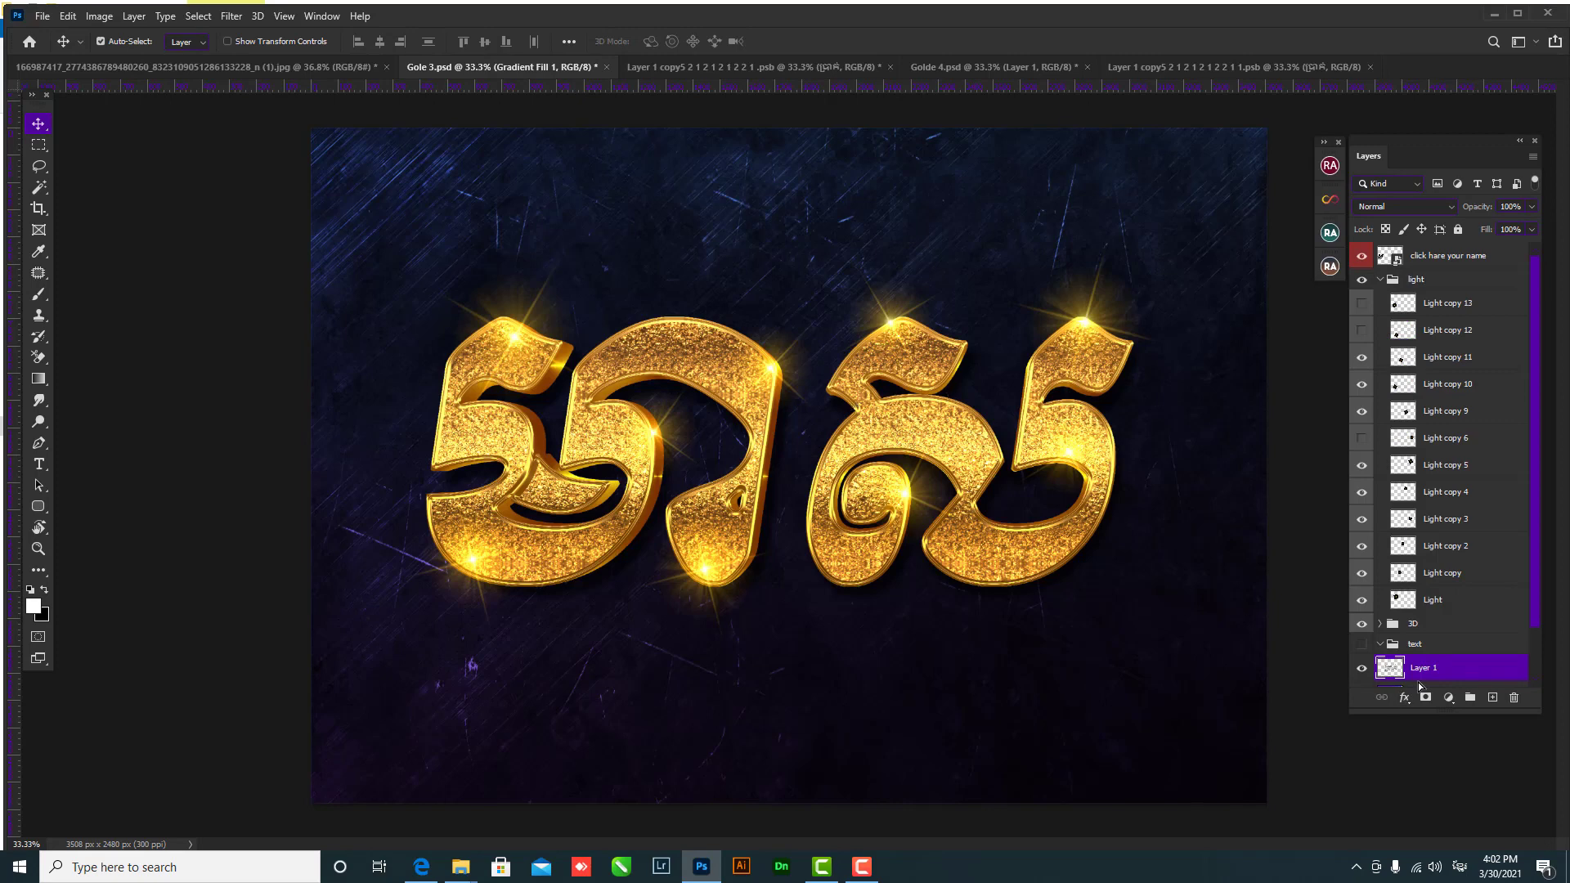
pyautogui.moveTo(1427, 672); pyautogui.dragTo(1423, 269)
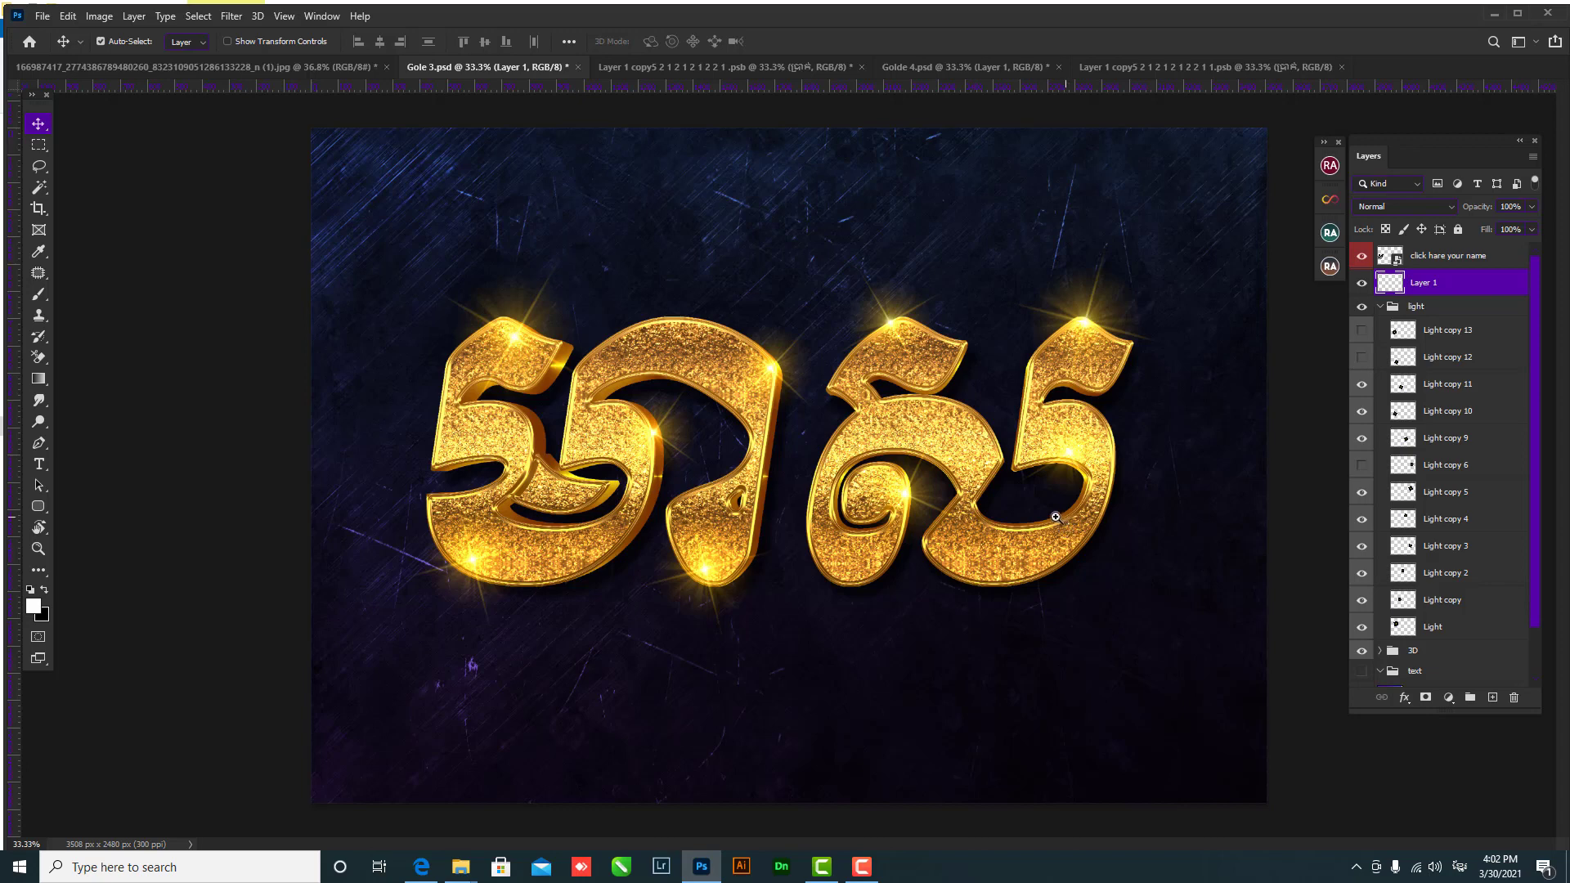
pyautogui.hotkey('ctrl', 'space')
pyautogui.moveTo(1021, 530); pyautogui.dragTo(481, 244)
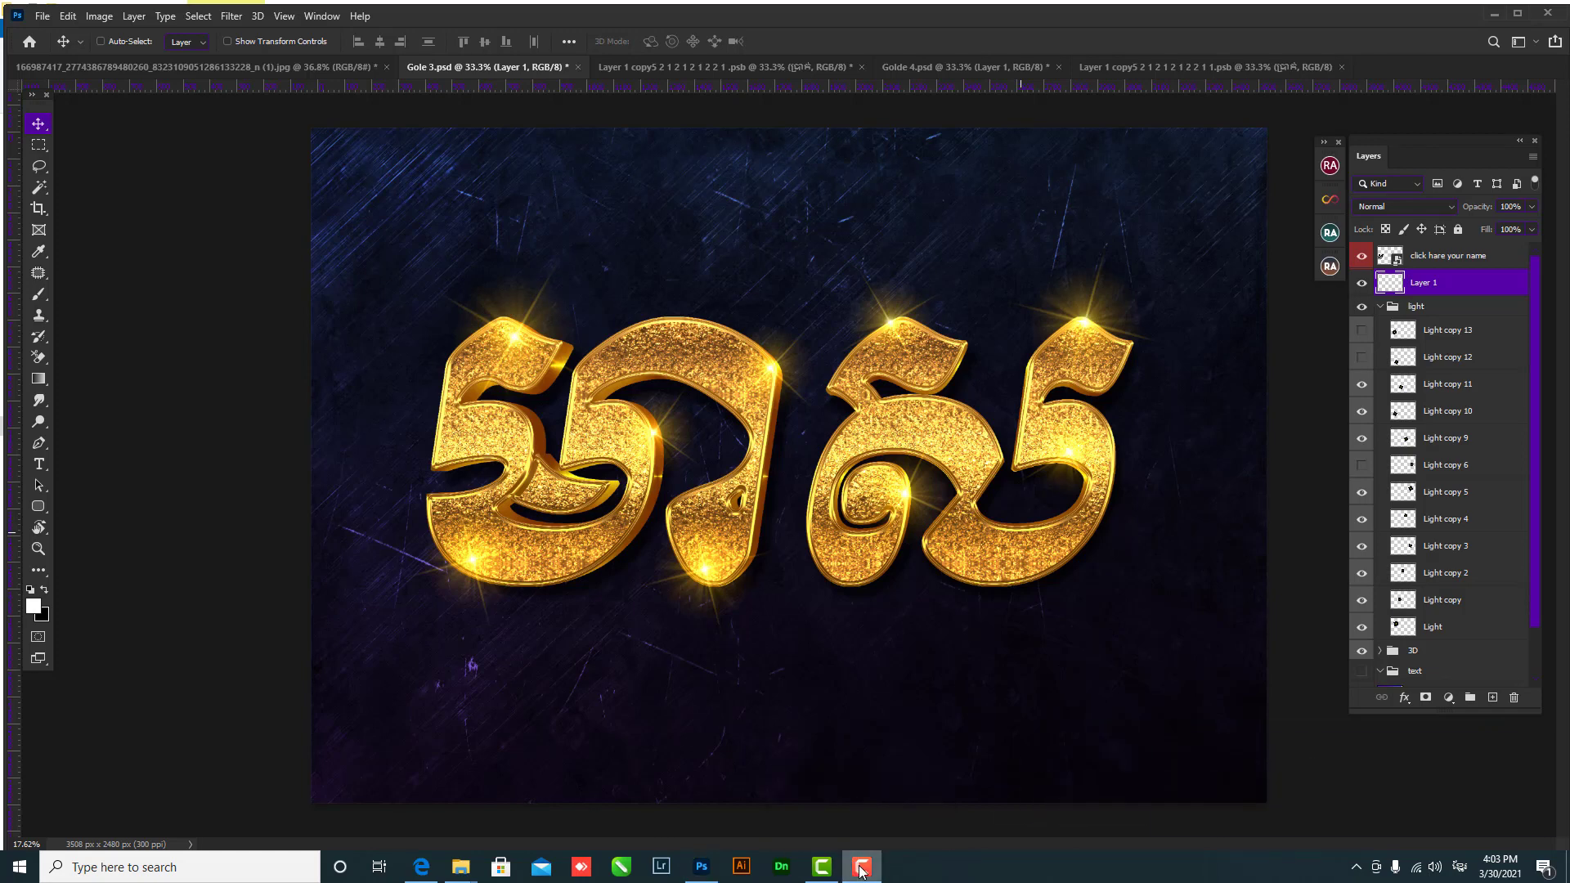
pyautogui.click(861, 872)
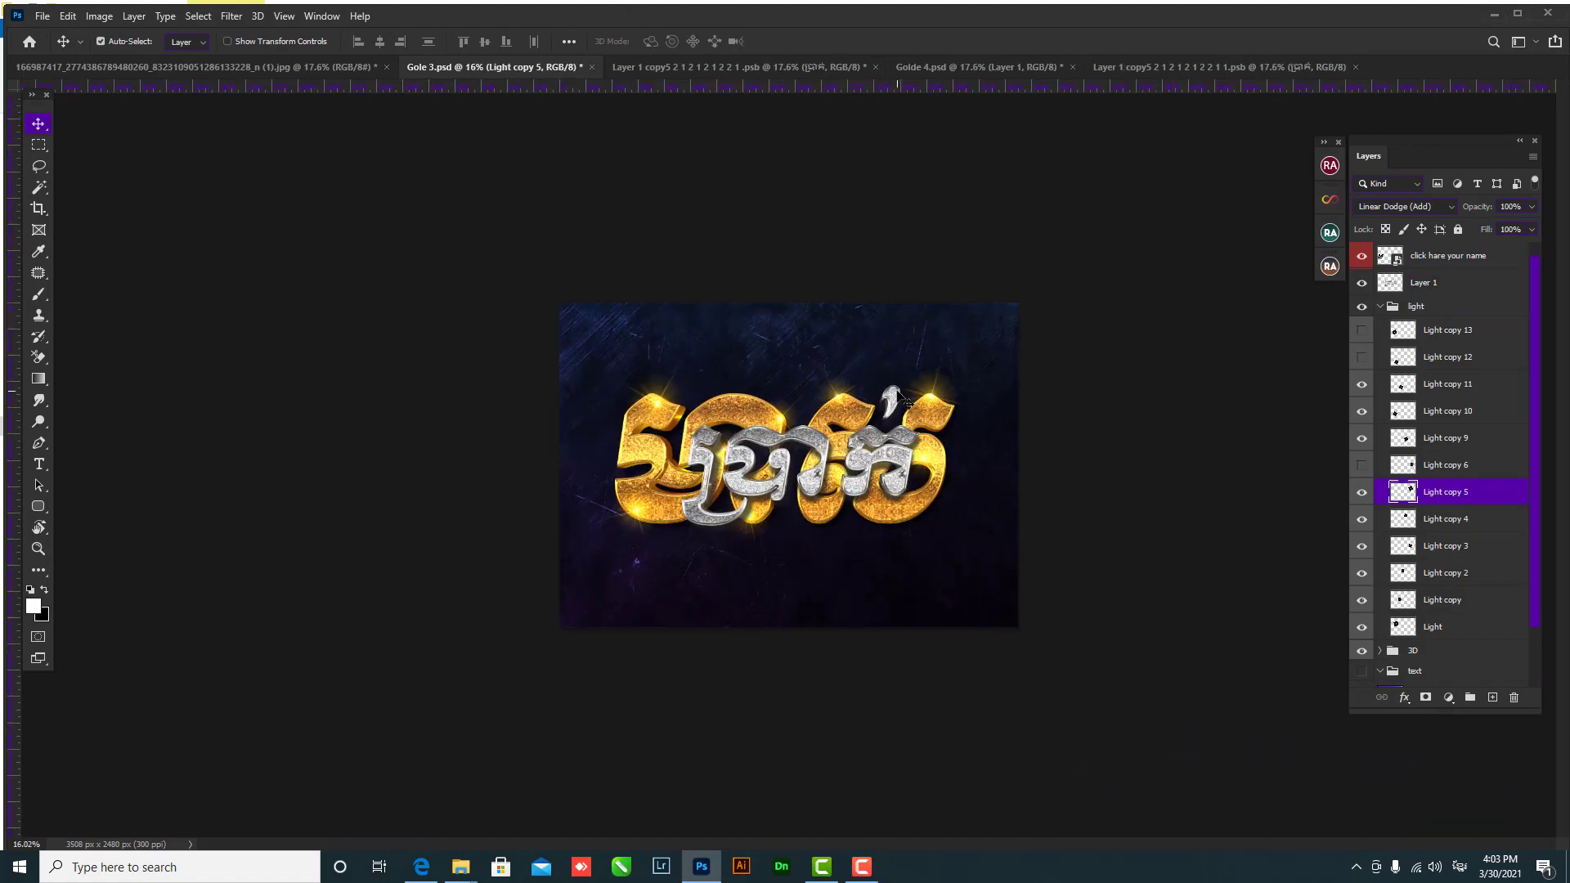
pyautogui.moveTo(899, 399); pyautogui.dragTo(971, 376)
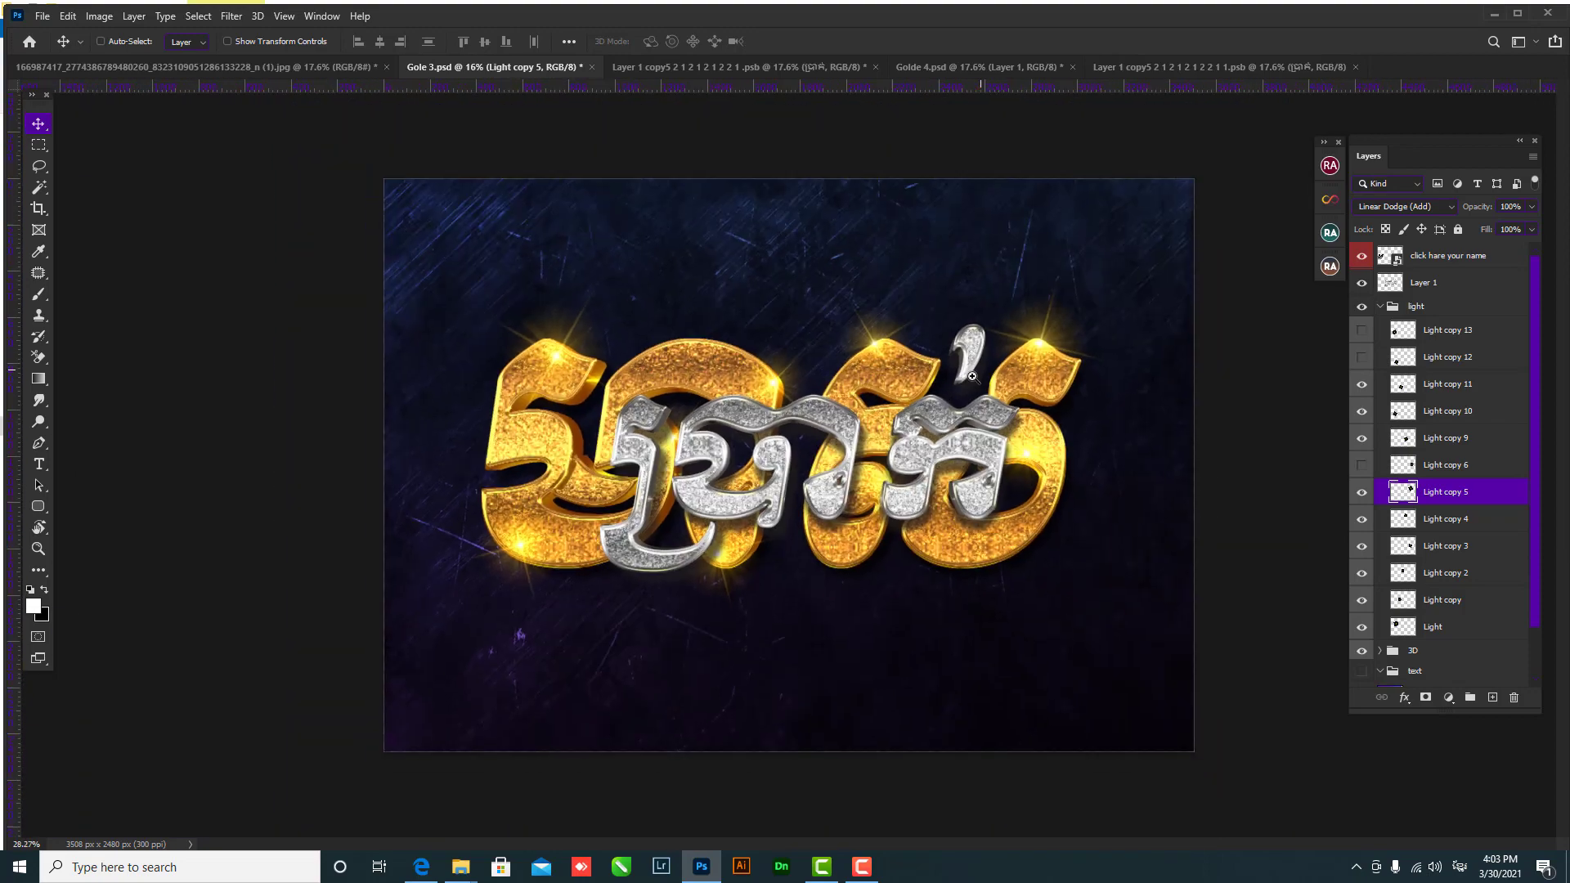
pyautogui.moveTo(823, 436); pyautogui.dragTo(791, 652)
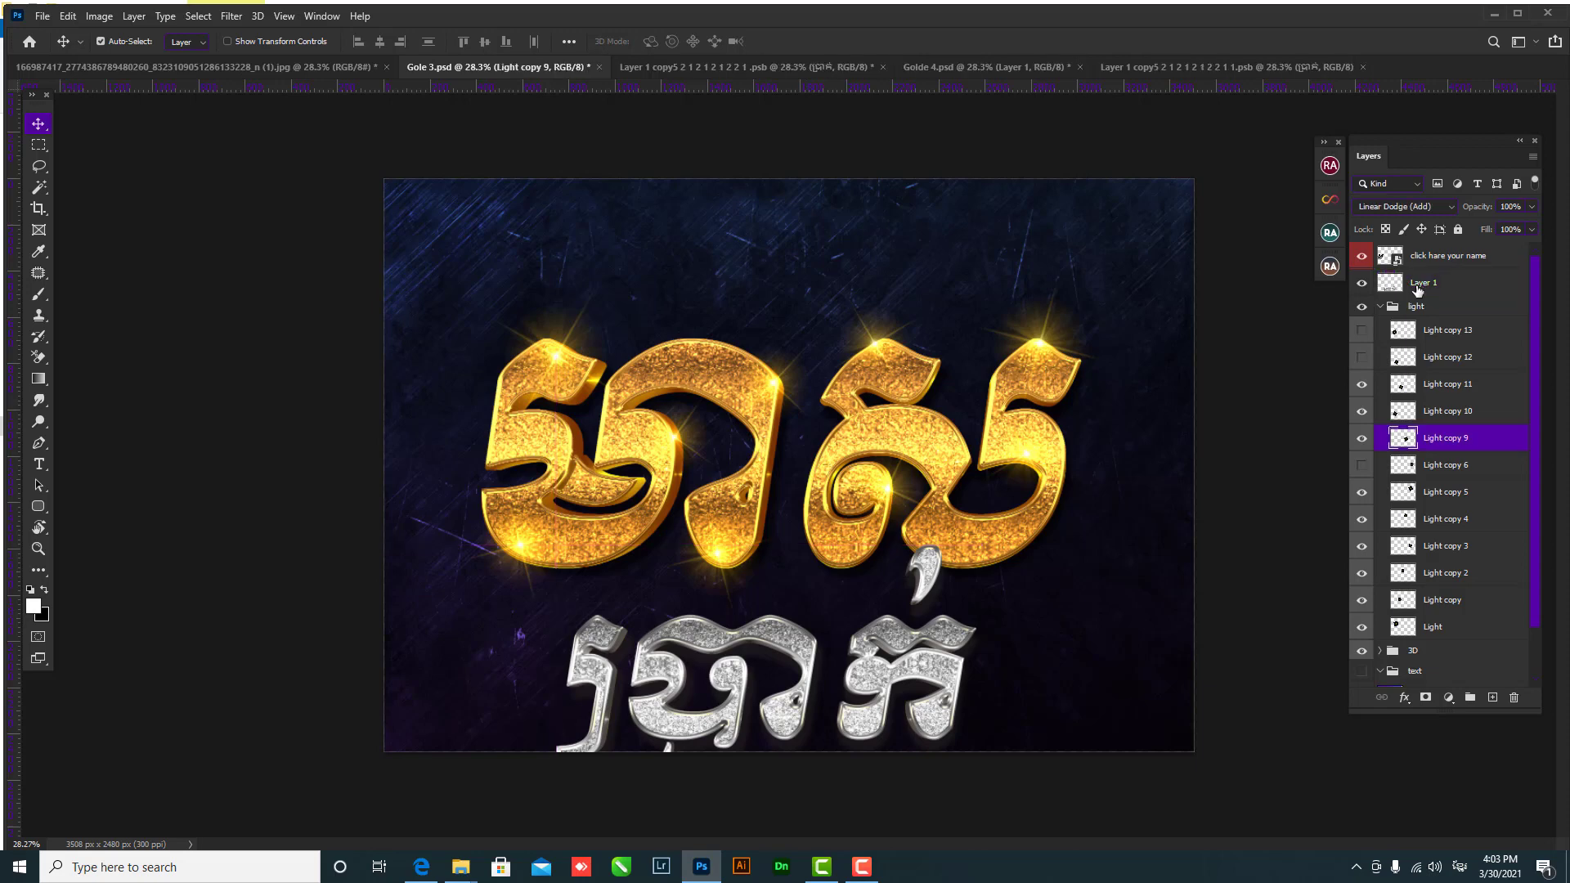
# - Group the light and 3D groups into one group and scale the gold word down
pyautogui.click(1380, 307)
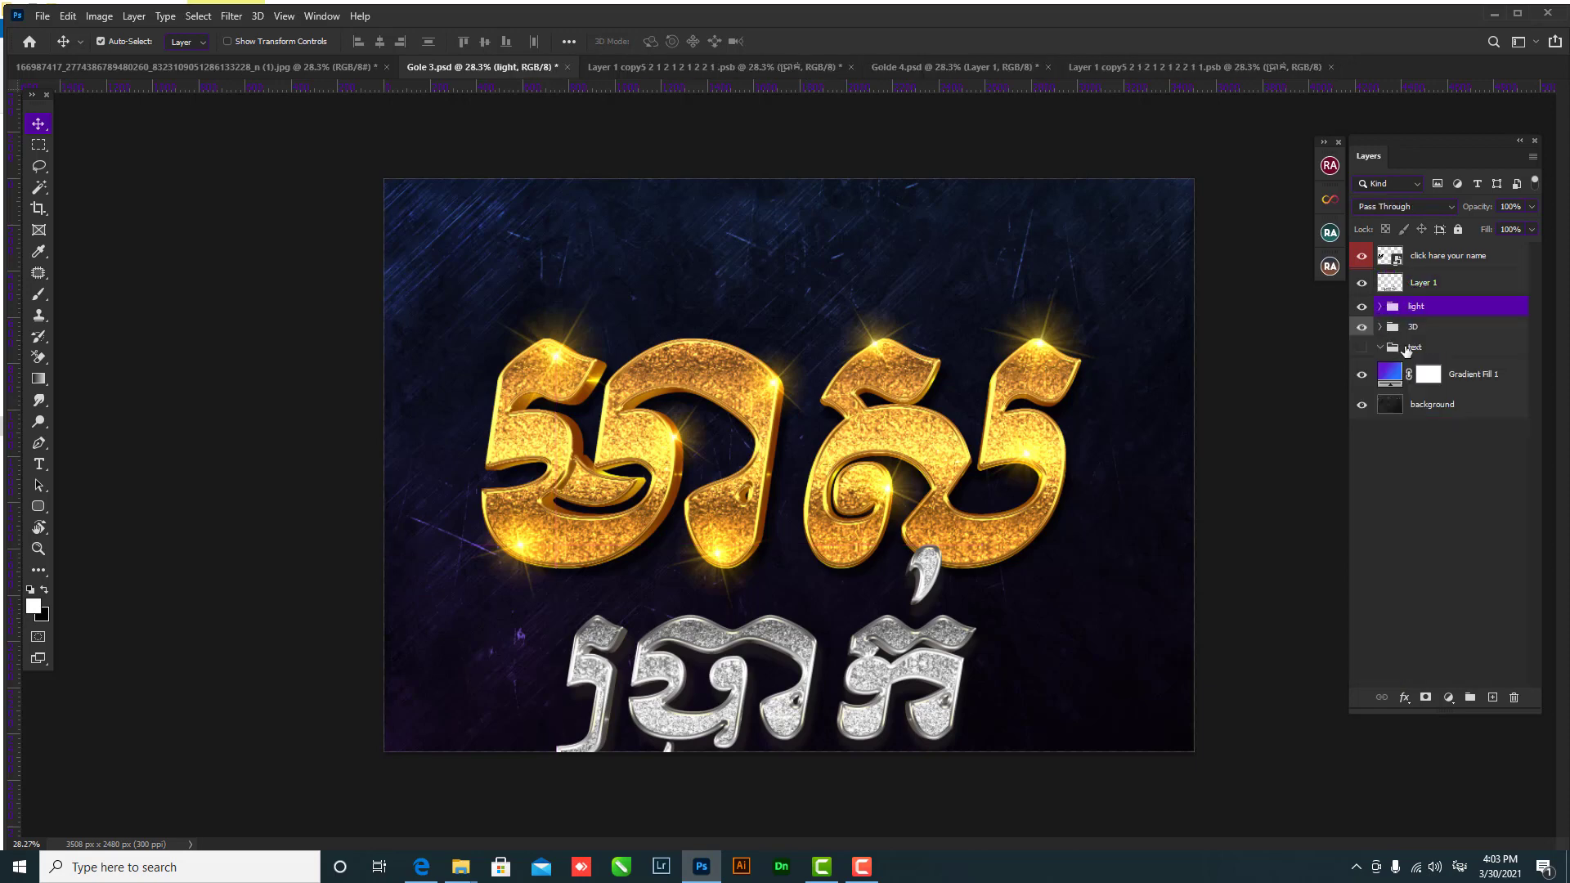
pyautogui.keyDown('shift'); pyautogui.click(1411, 330); pyautogui.keyUp('shift')
pyautogui.hotkey('ctrl', 'g')
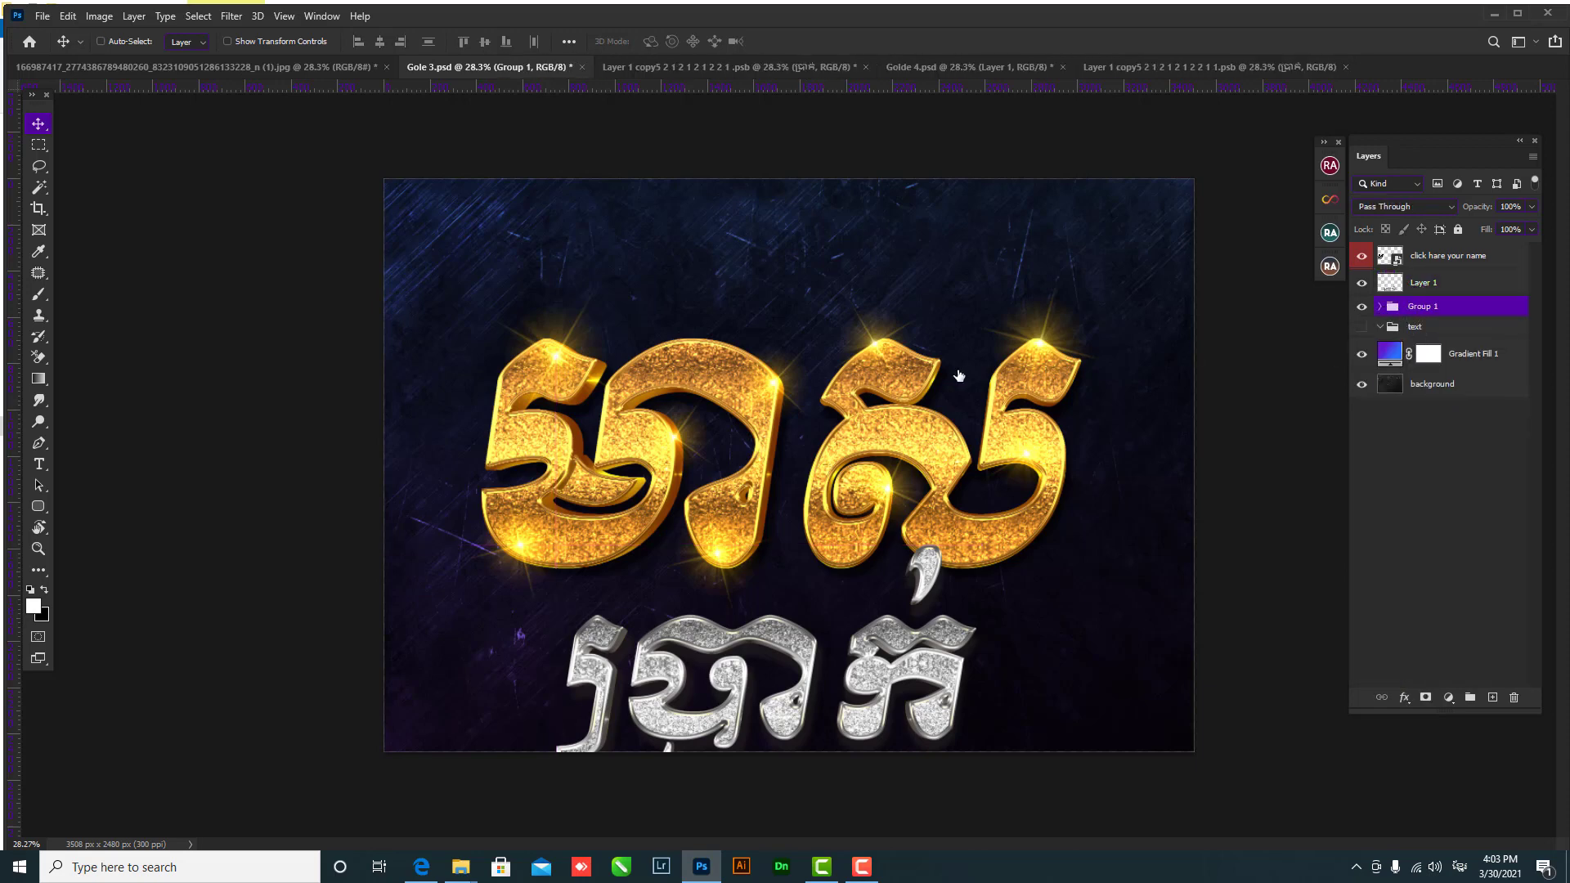
pyautogui.hotkey('ctrl', 't')
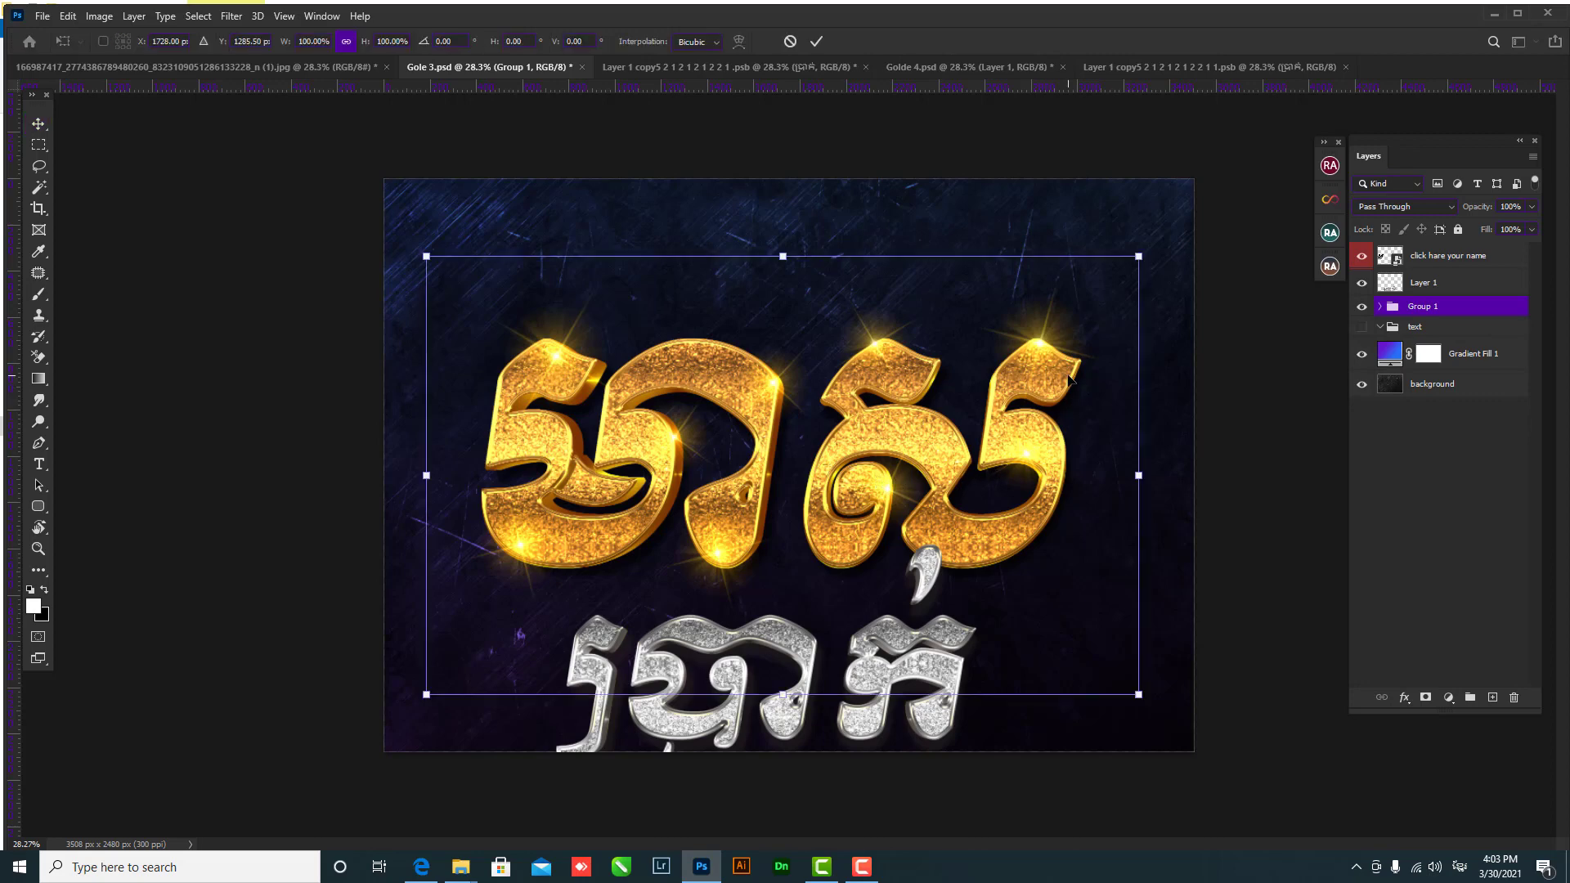
pyautogui.moveTo(1113, 280); pyautogui.dragTo(1084, 308)
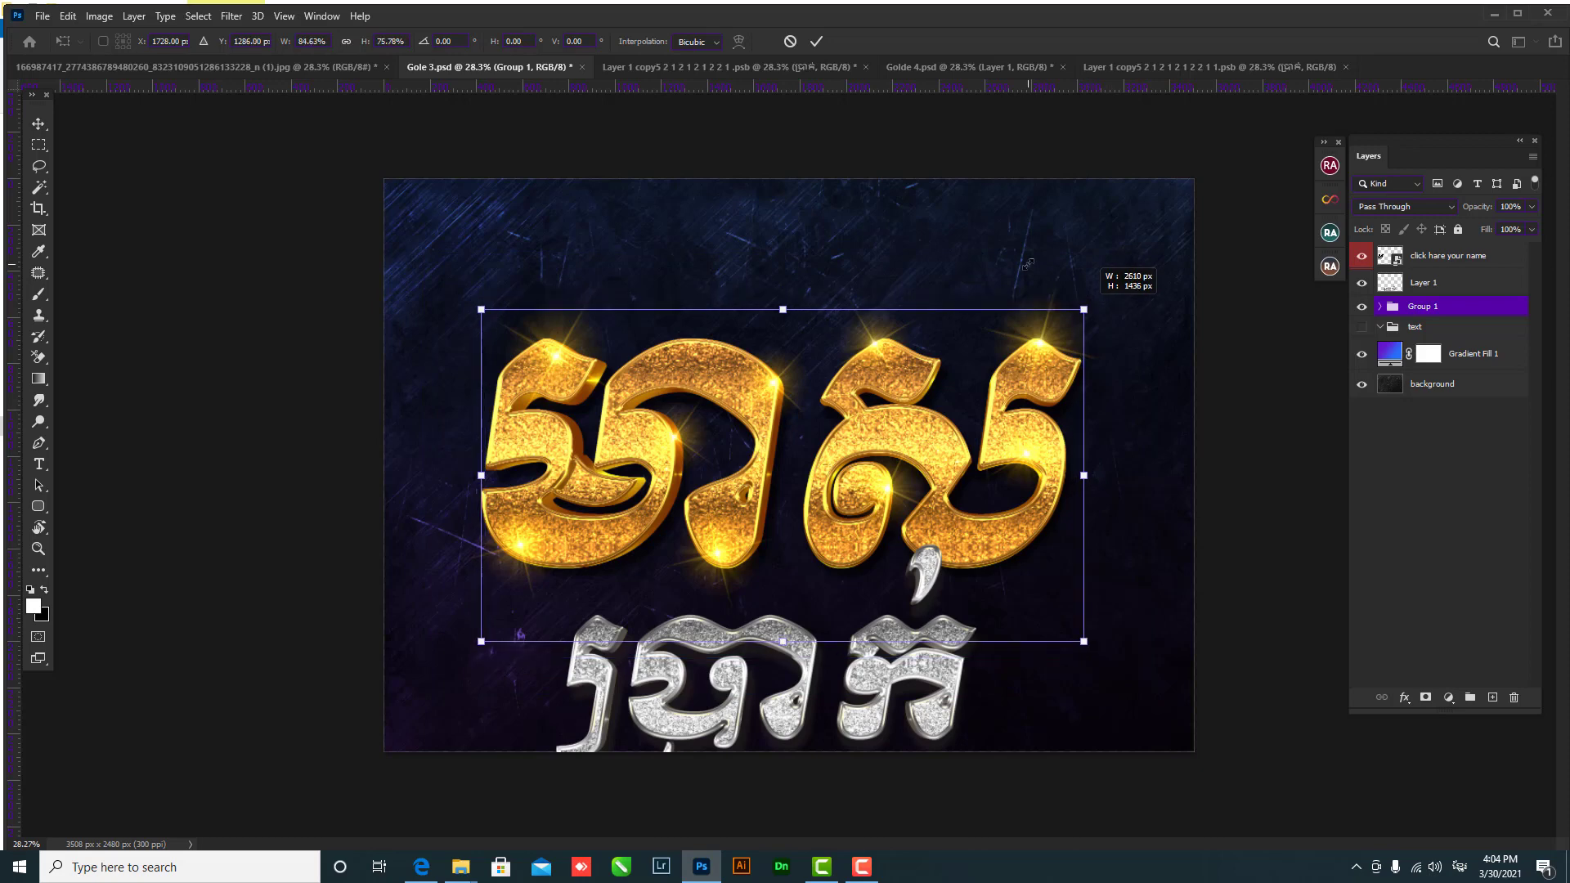
pyautogui.hotkey('ctrl', 'h')
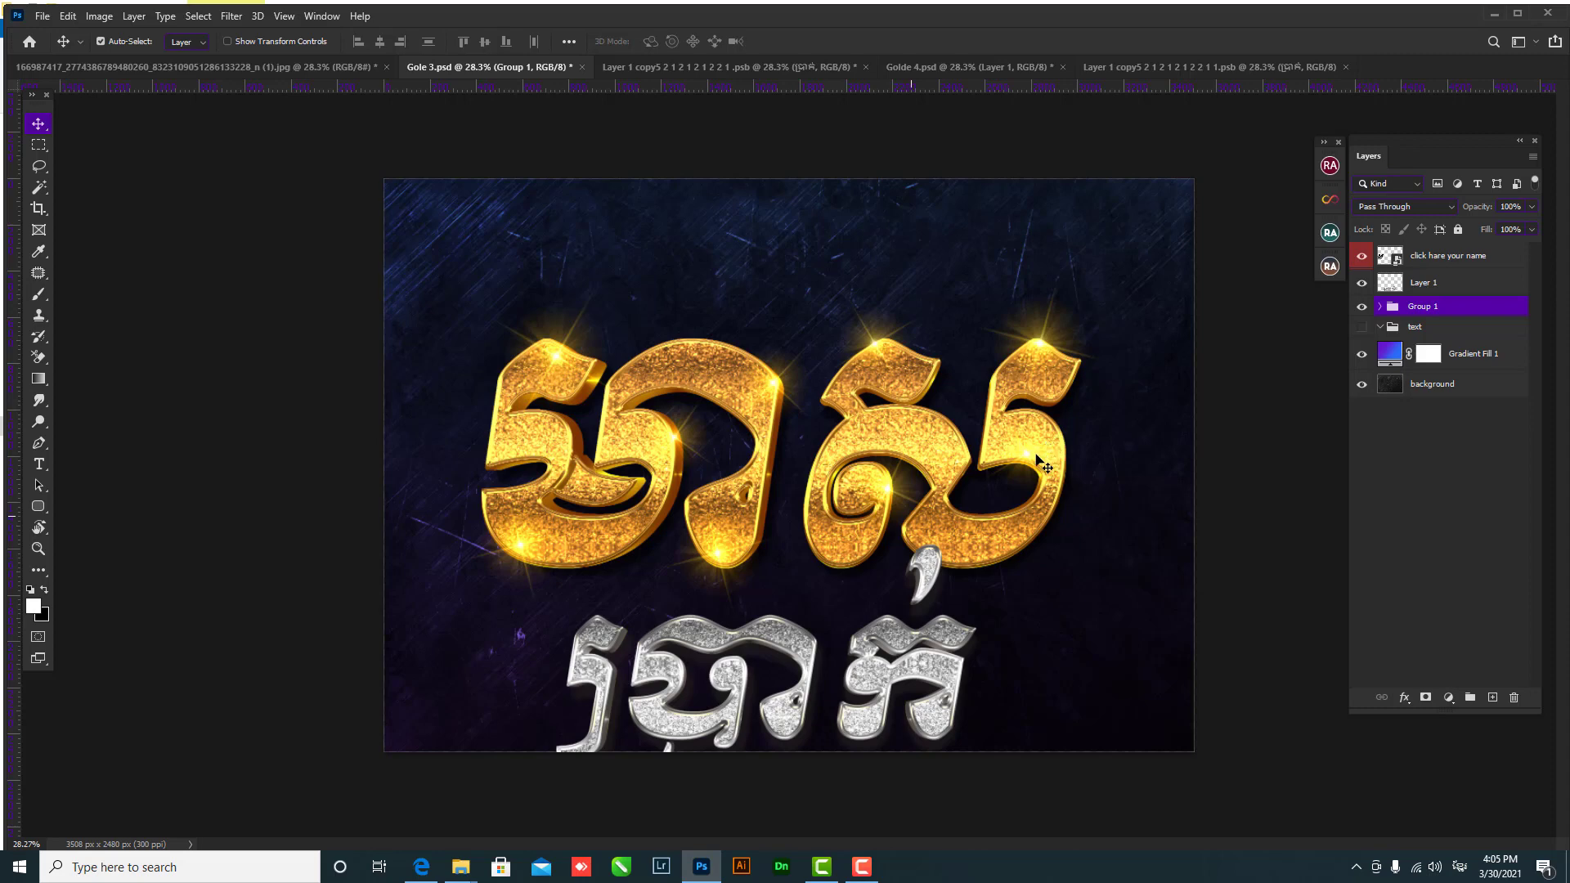
pyautogui.hotkey('ctrl', 'z')
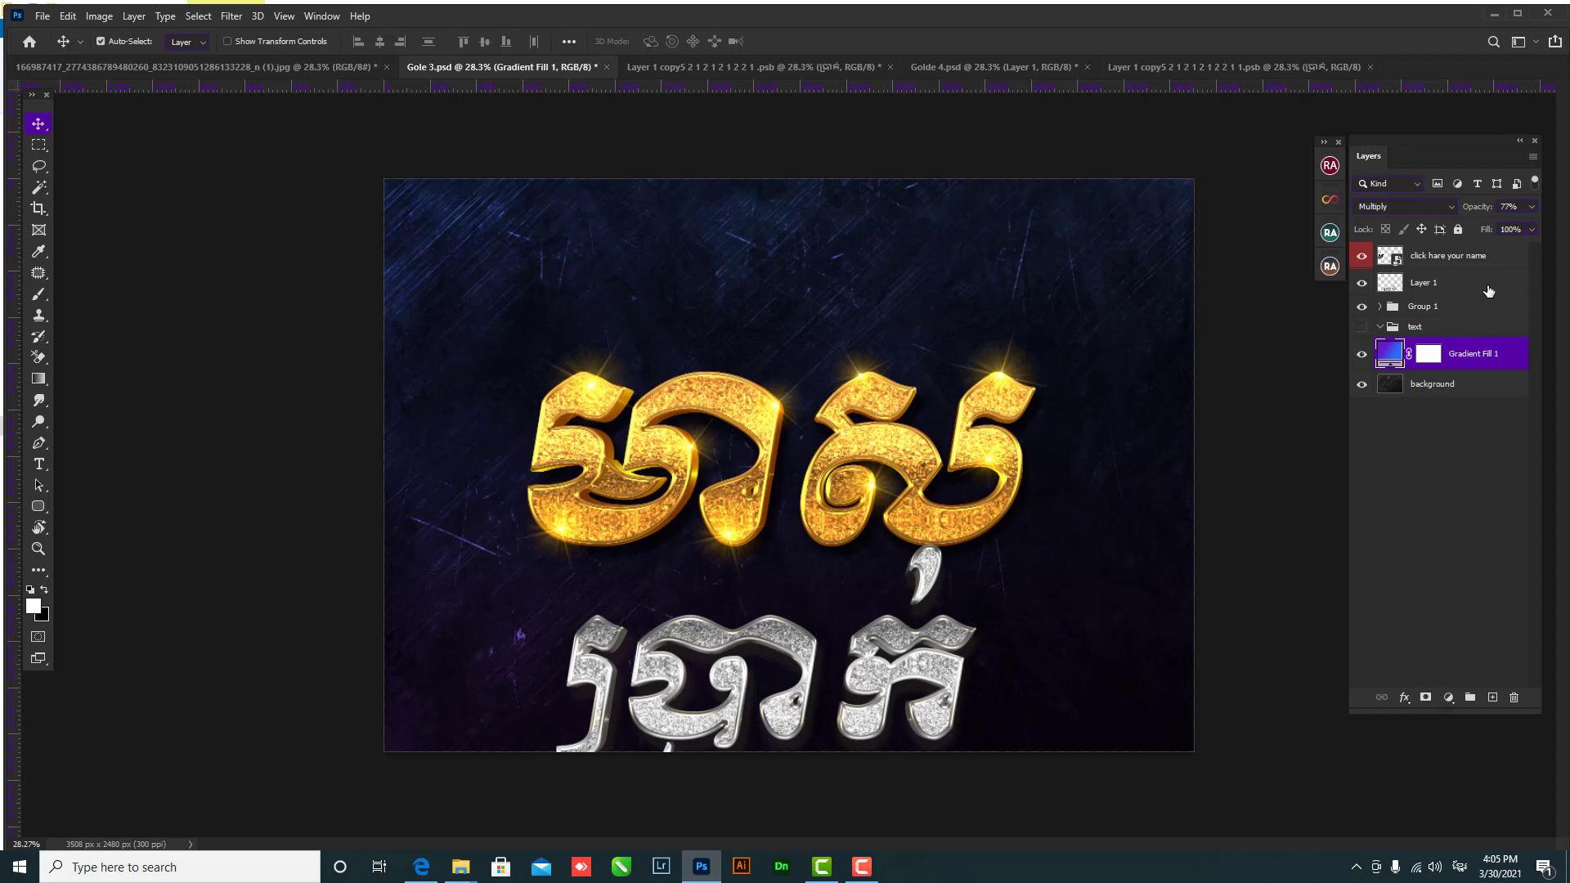
# - Add an empty layer above the gold group, undoing the trial merges that added dark shapes
pyautogui.click(1367, 260)
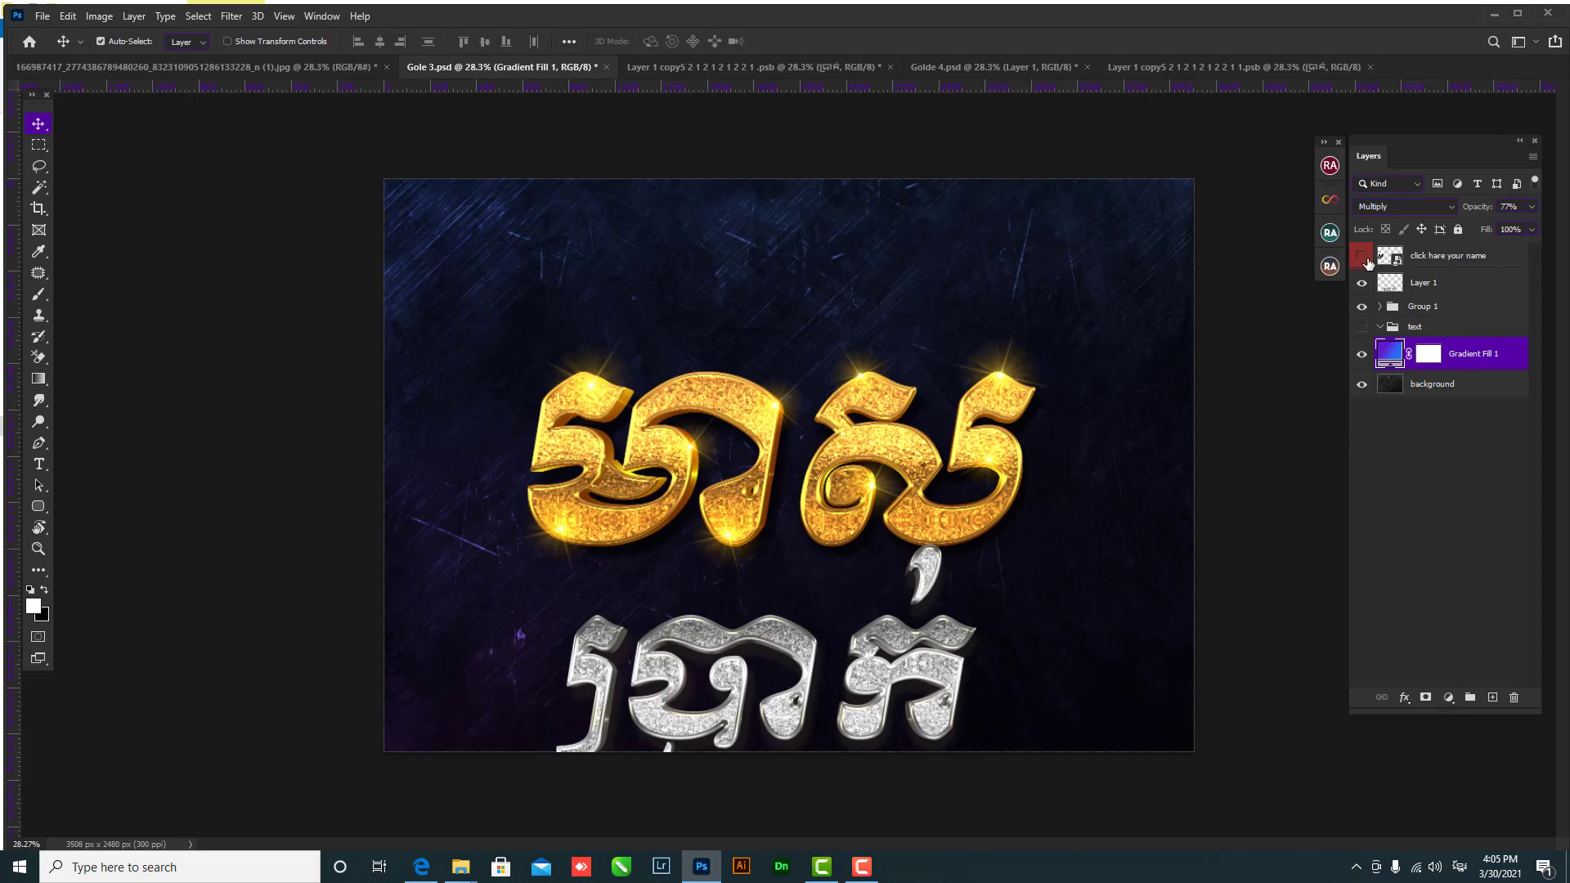
pyautogui.click(1362, 306)
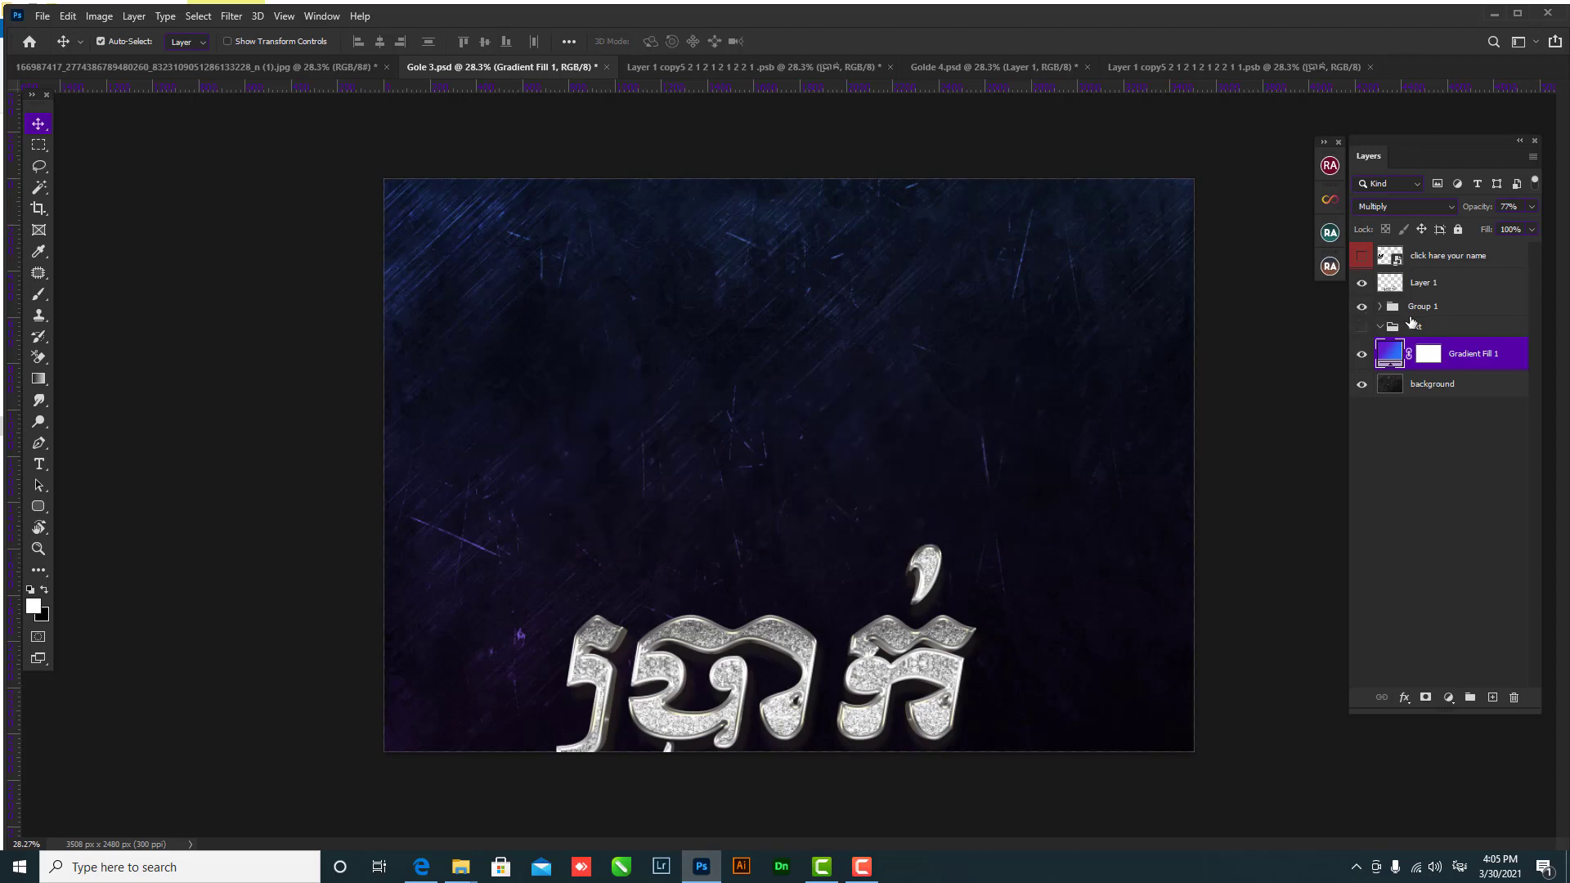
pyautogui.click(1439, 305)
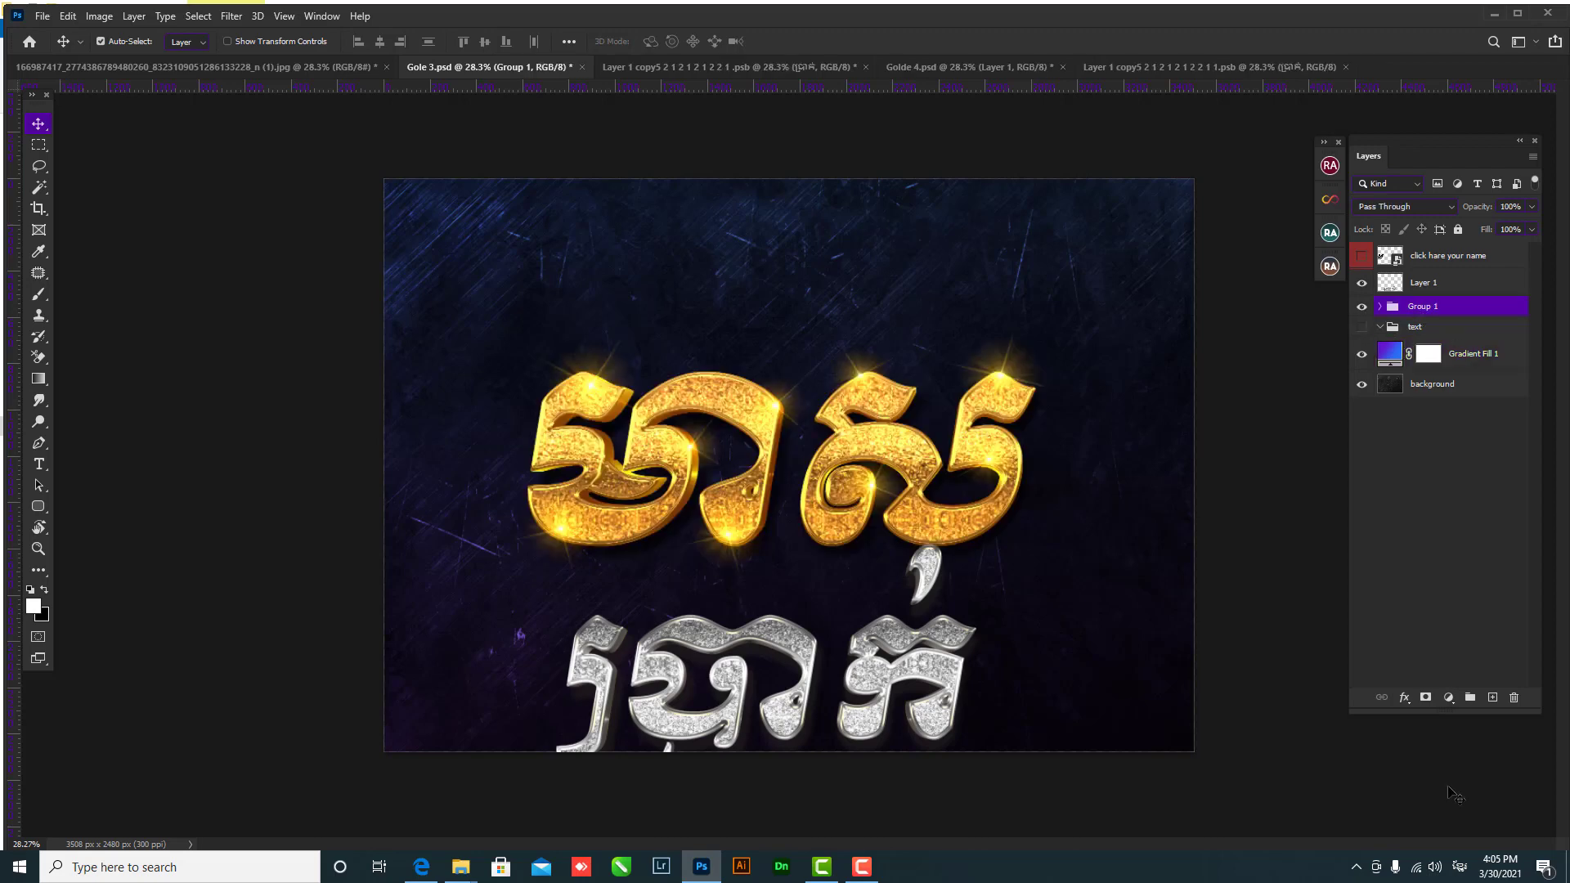
pyautogui.click(1492, 696)
pyautogui.click(1415, 338)
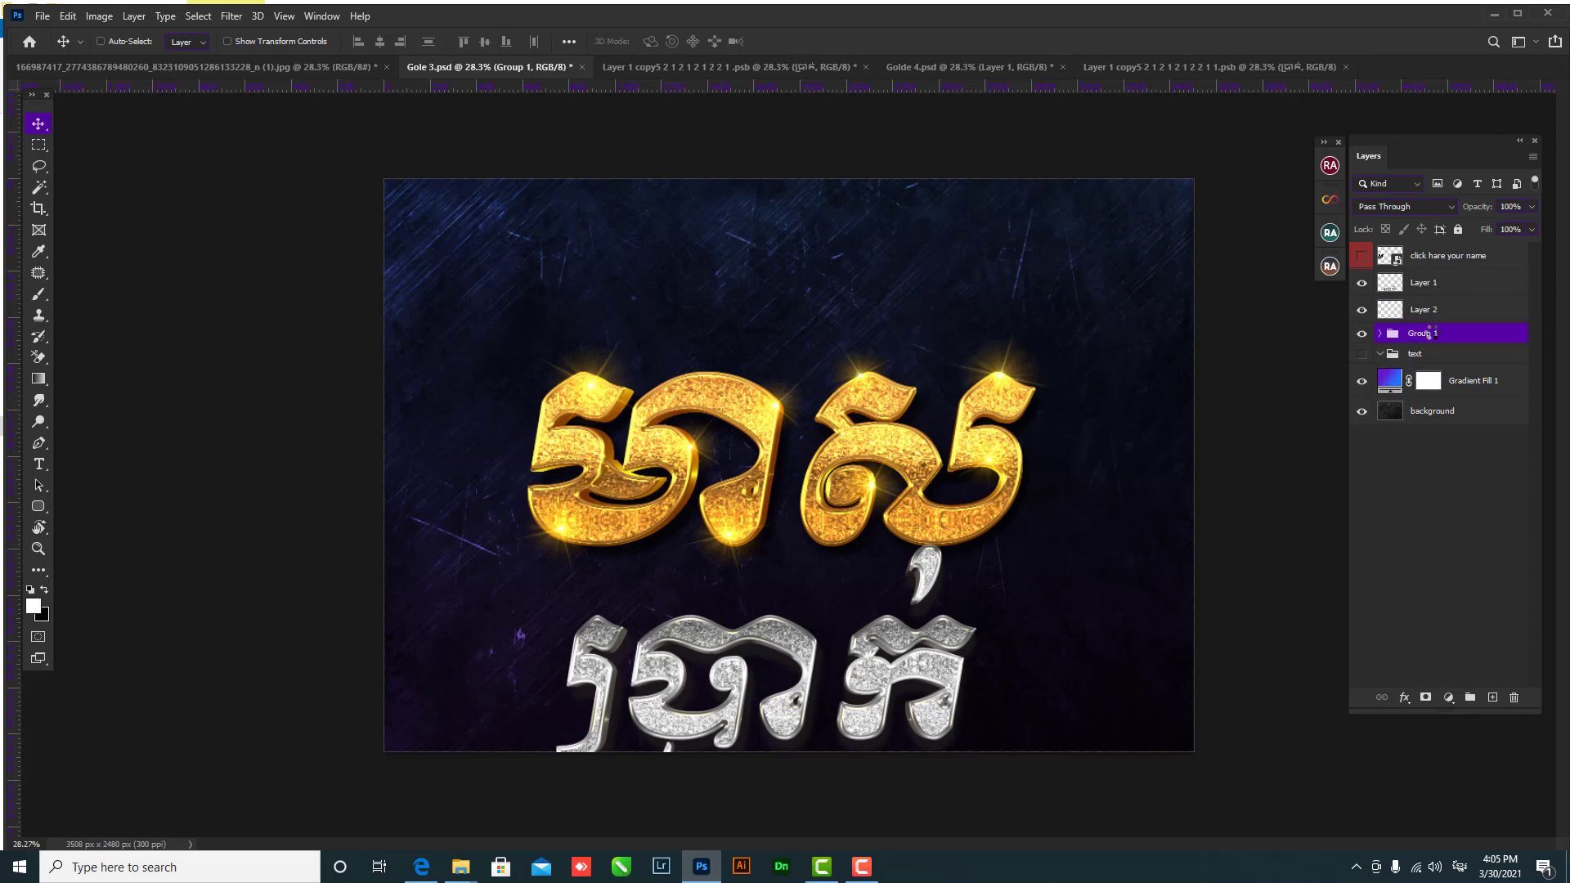
pyautogui.hotkey('ctrl', 'e')
pyautogui.hotkey('ctrl', 'z')
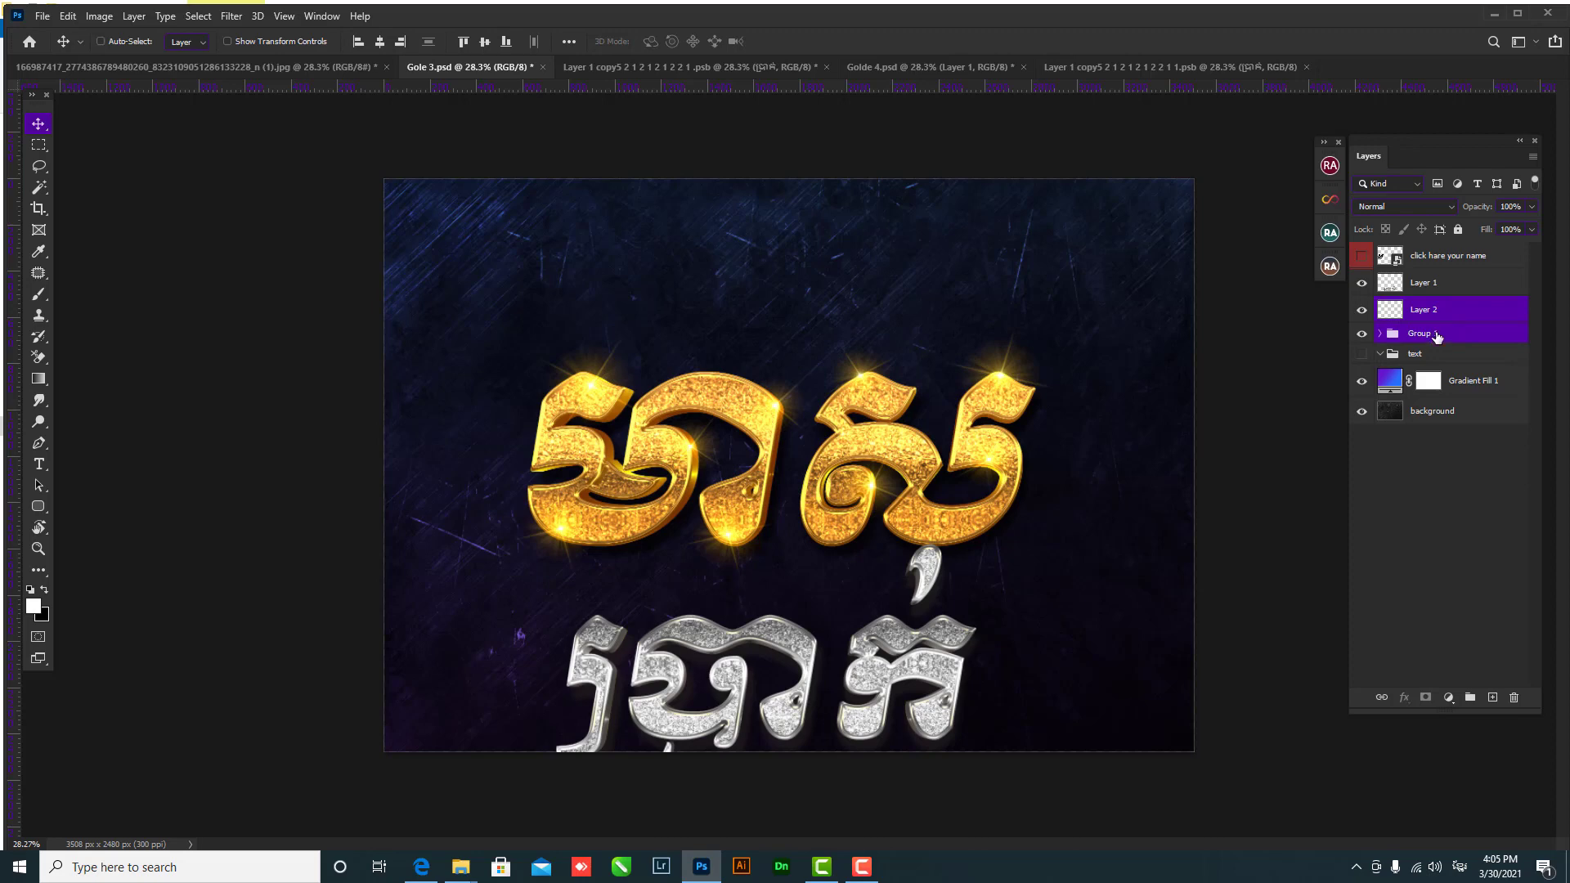
pyautogui.hotkey('ctrl', 'e')
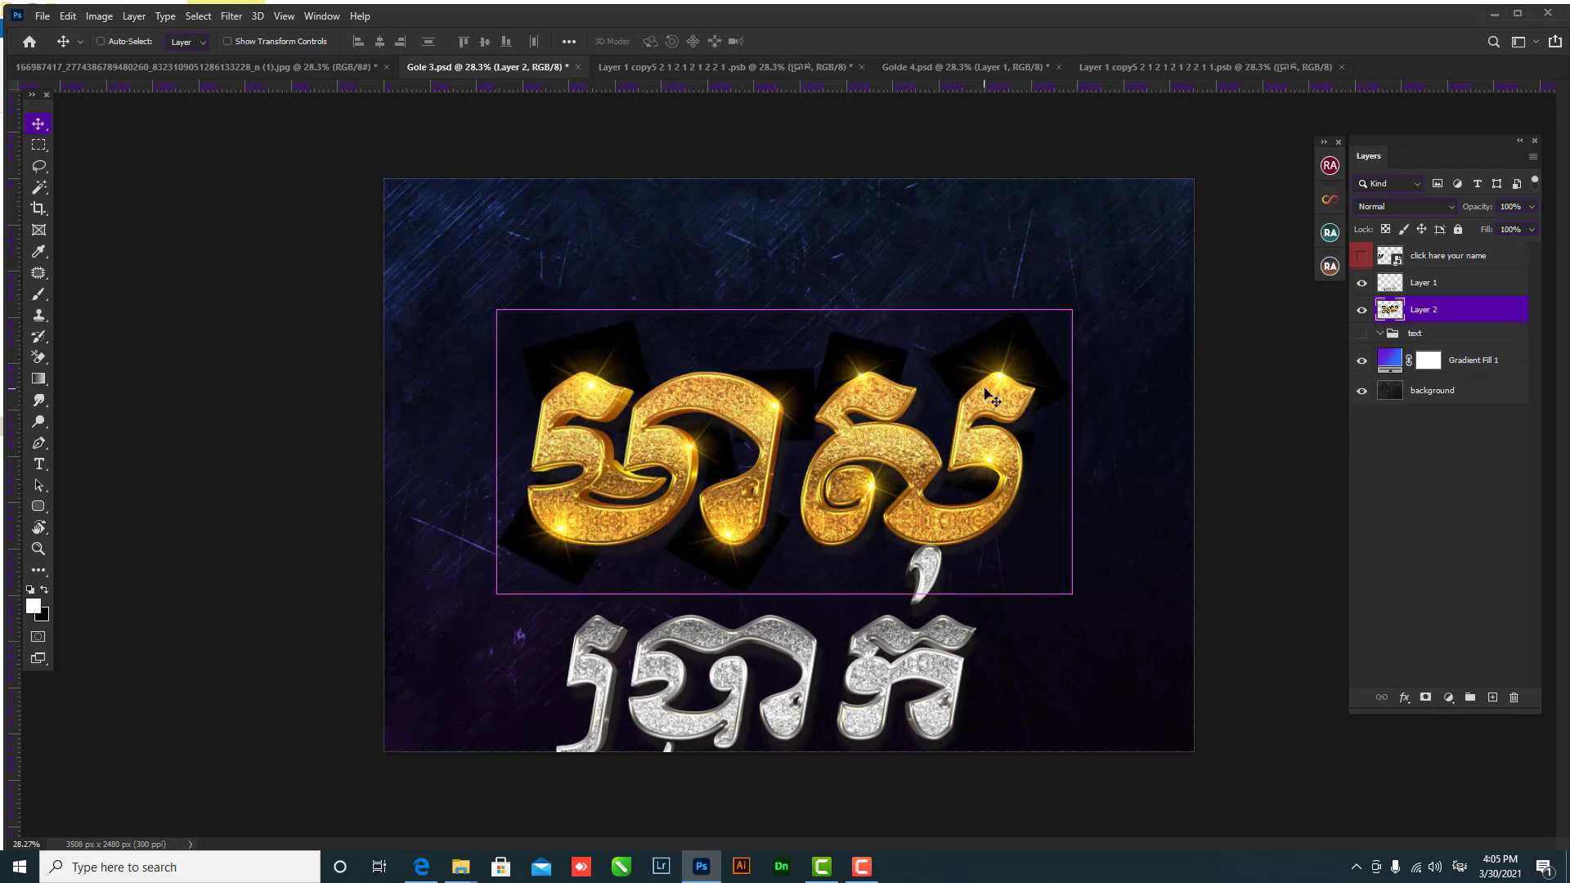
pyautogui.press('ctrl')
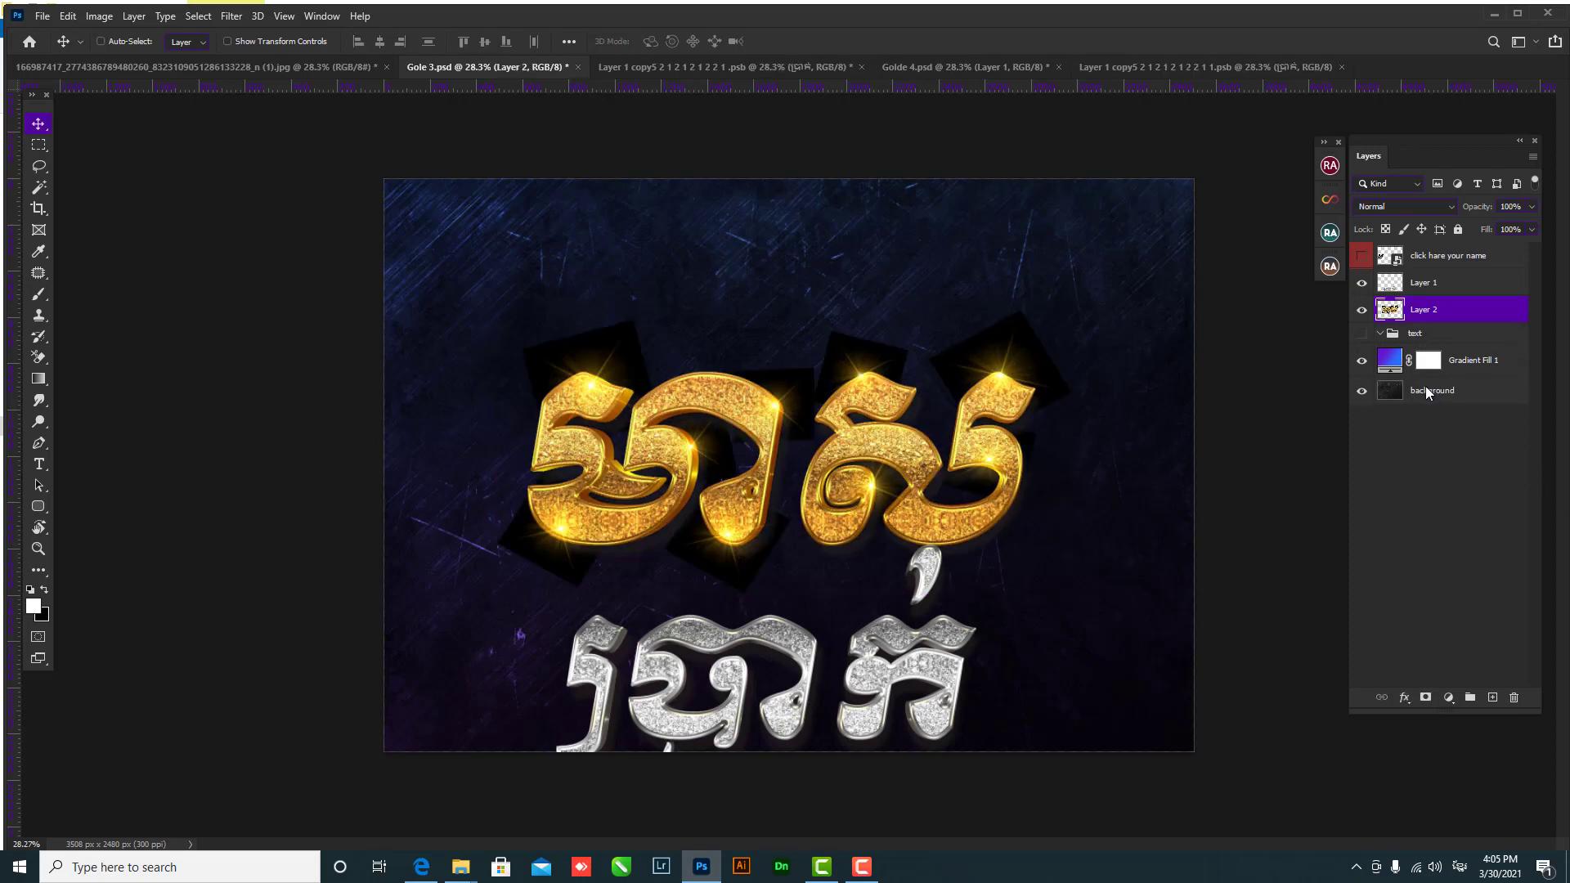
pyautogui.hotkey('ctrl', 'z')
pyautogui.hotkey('ctrl', 'z')
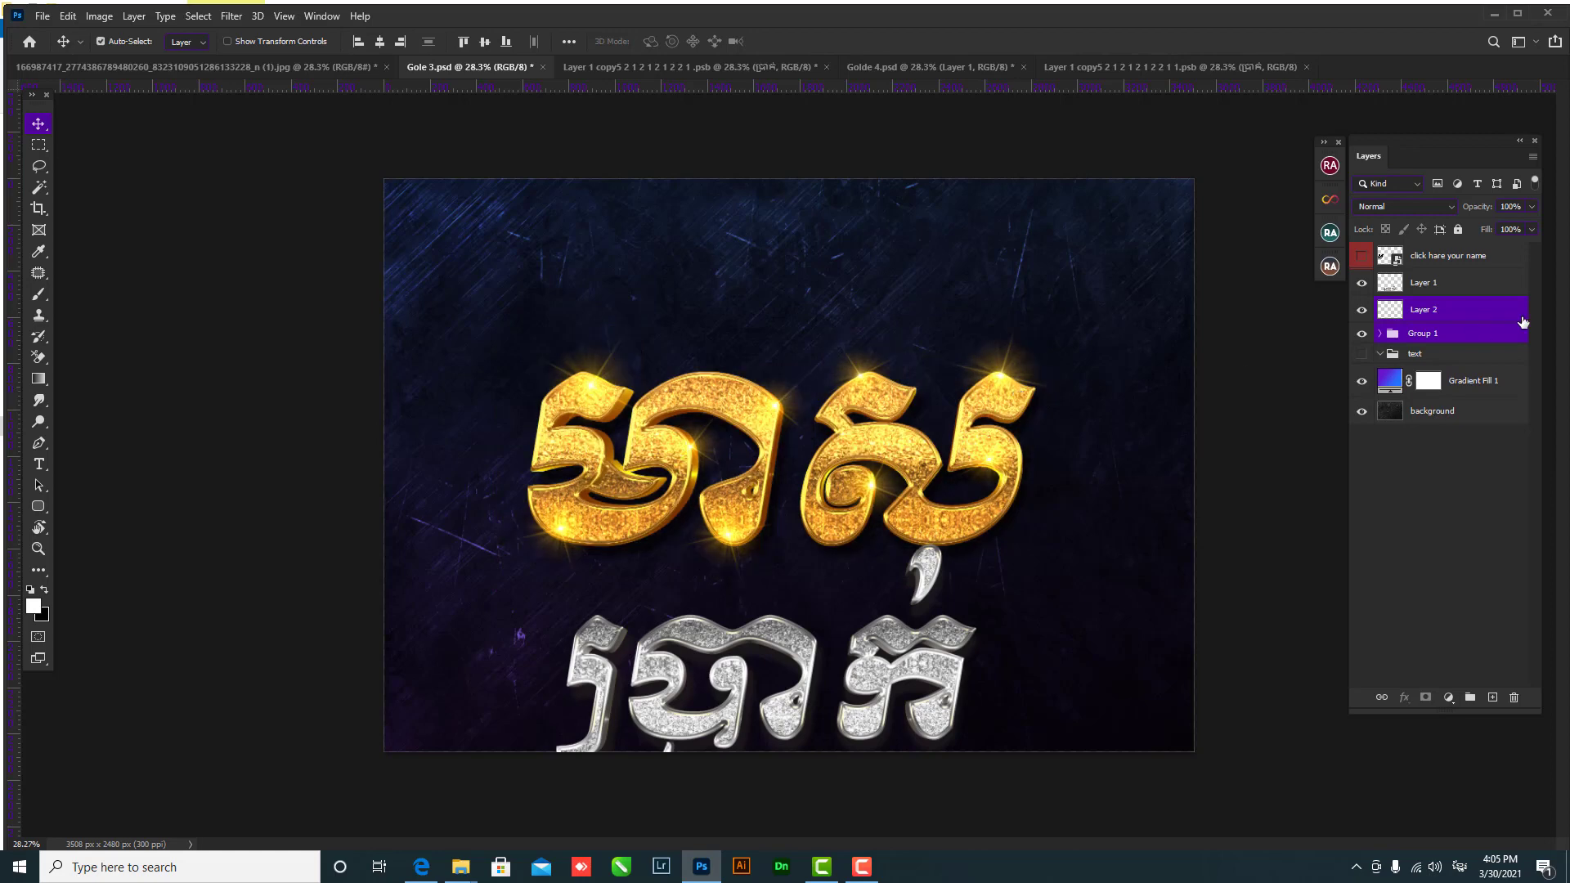
# - Try moving the gold text group higher and dismiss the scratch disks full error
pyautogui.click(1459, 335)
pyautogui.hotkey('ctrl', 't')
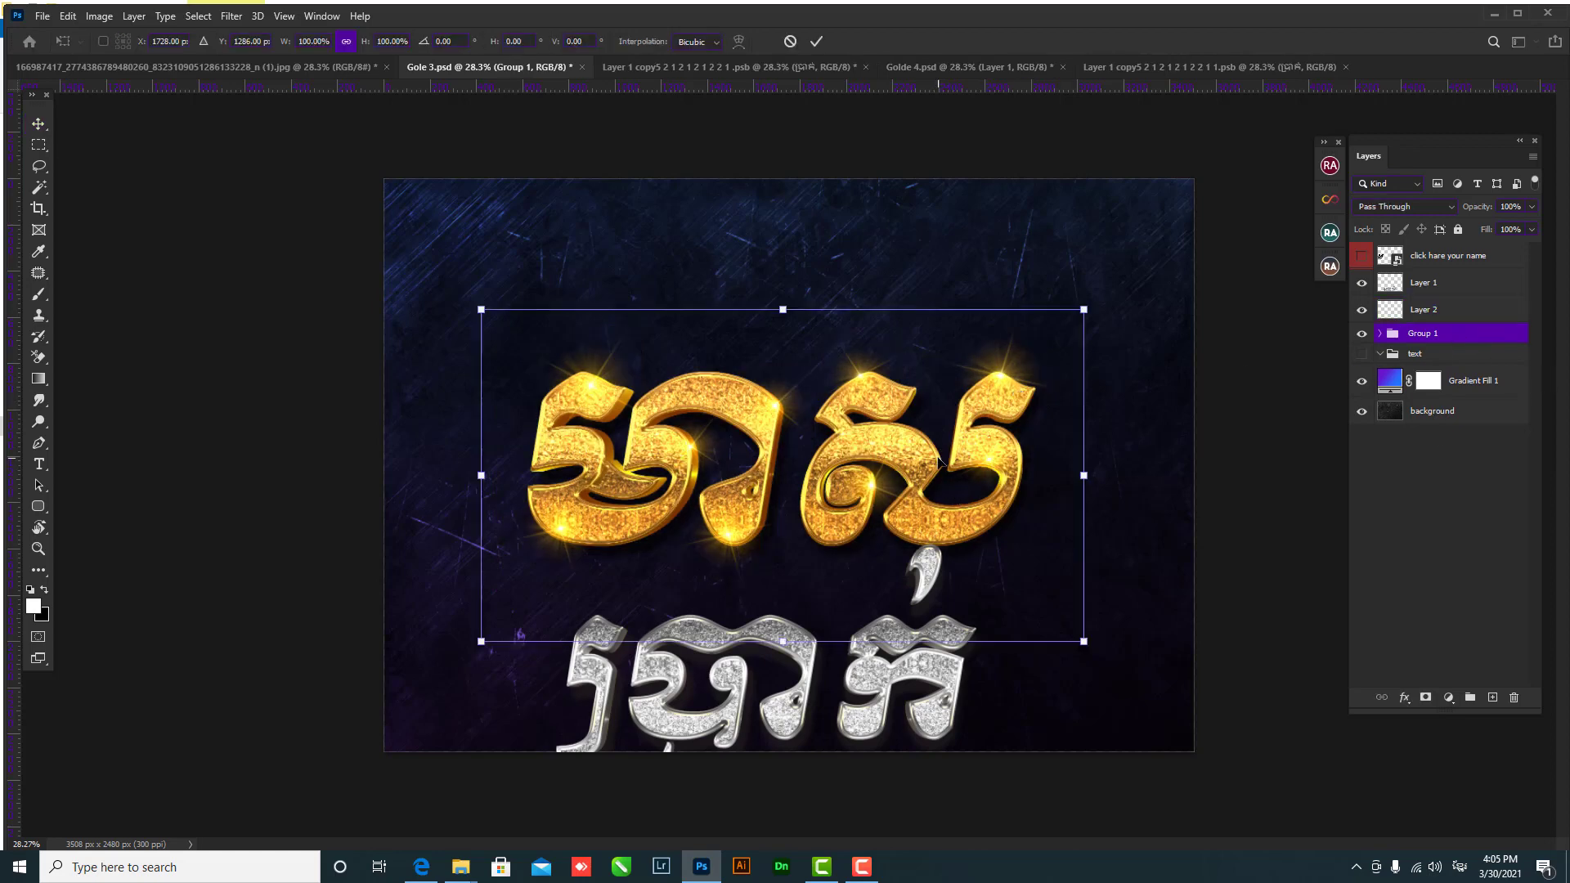
pyautogui.moveTo(985, 436); pyautogui.dragTo(1002, 455)
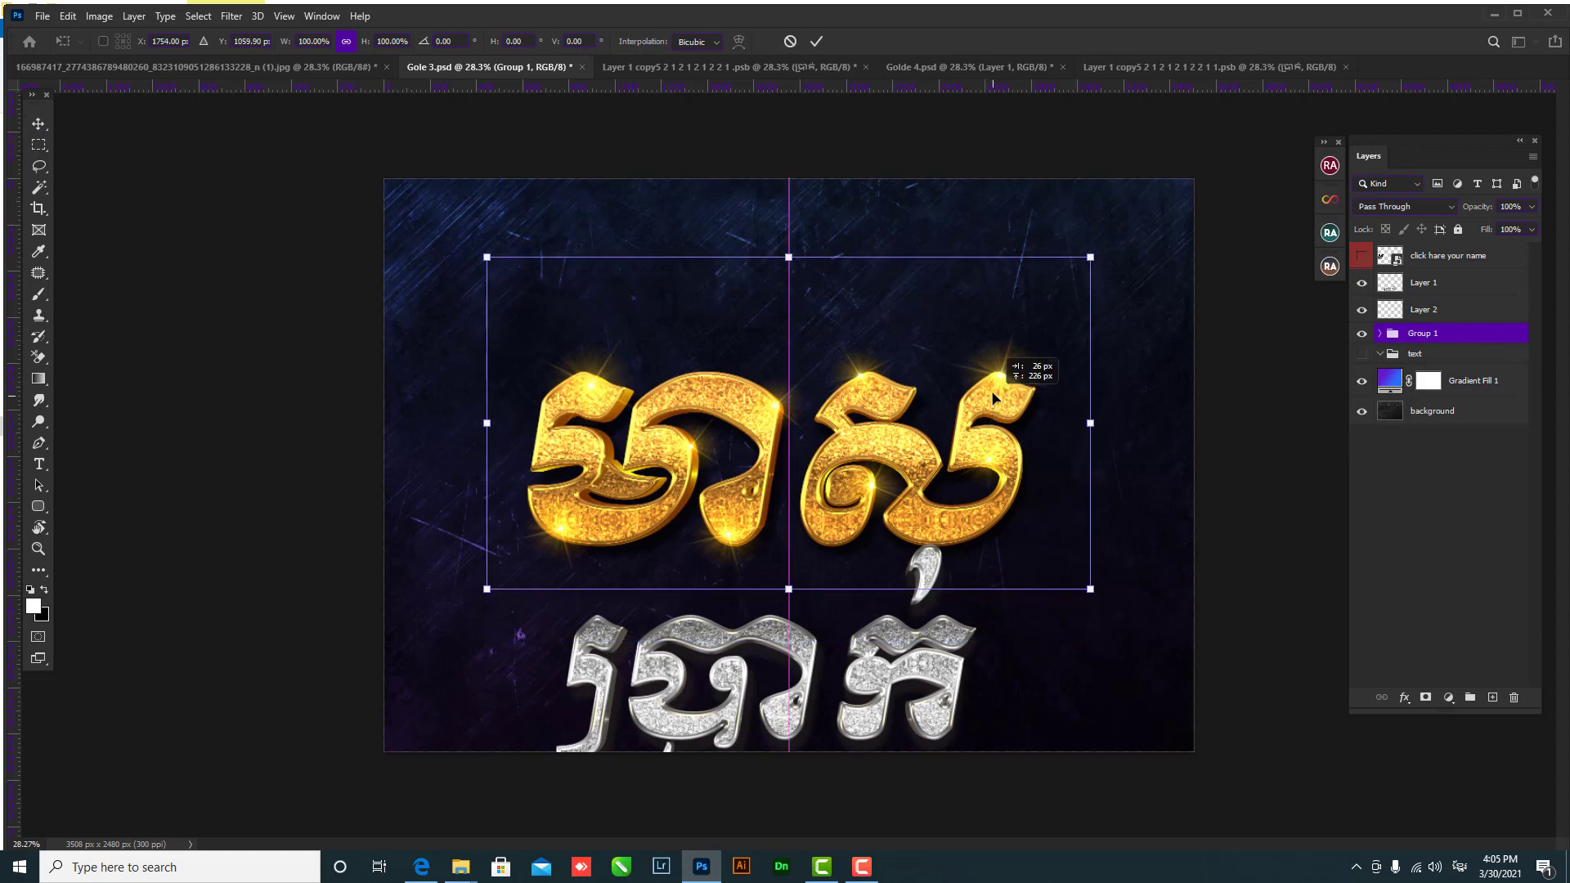
pyautogui.press('Return')
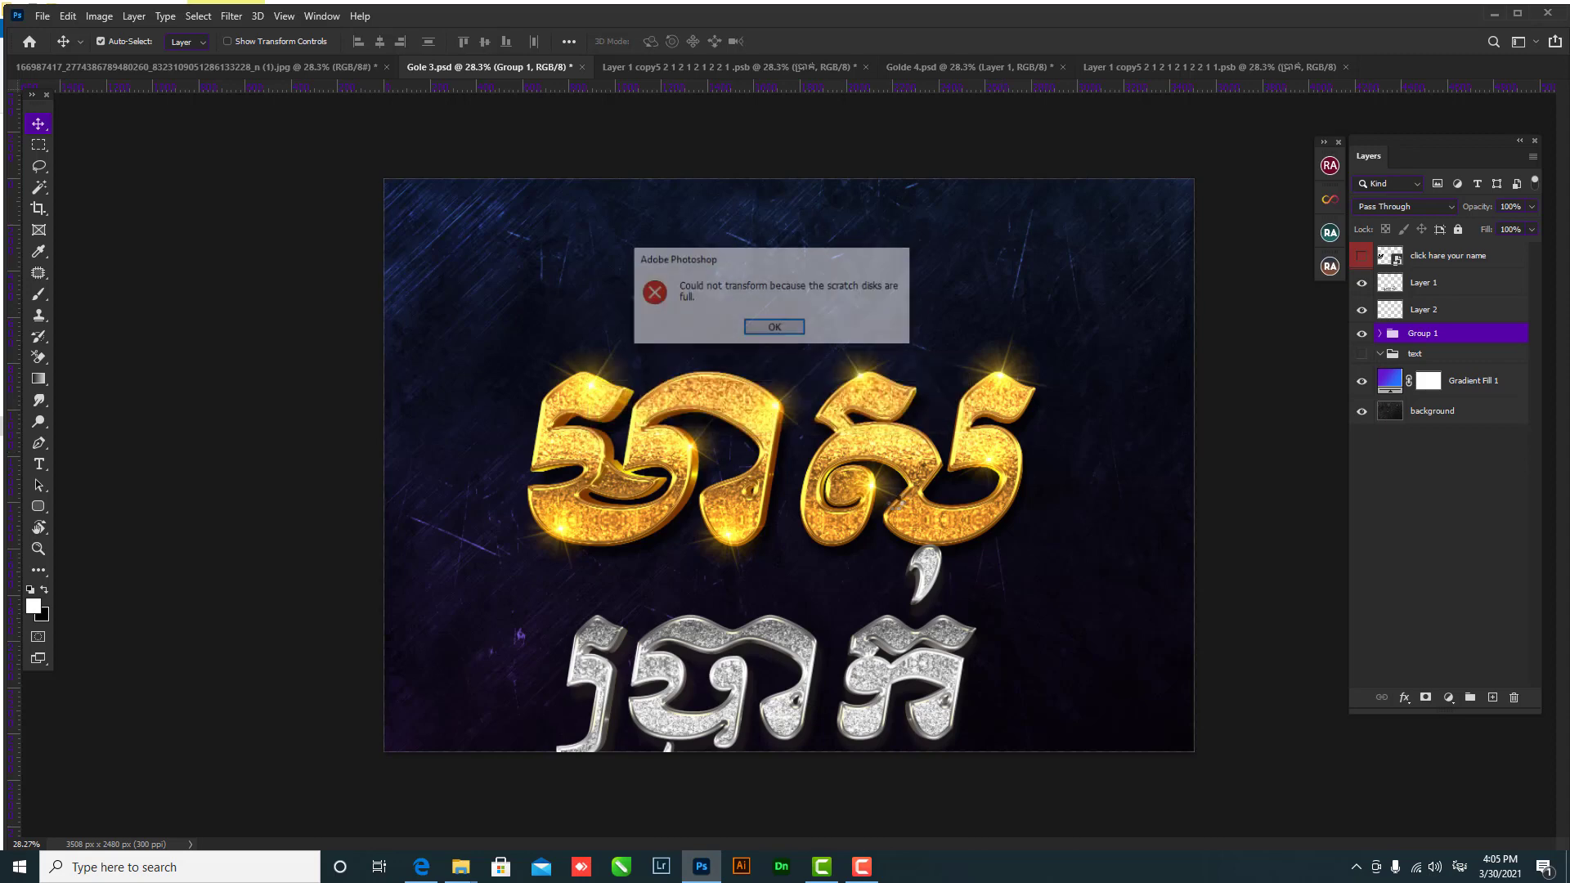
pyautogui.click(774, 328)
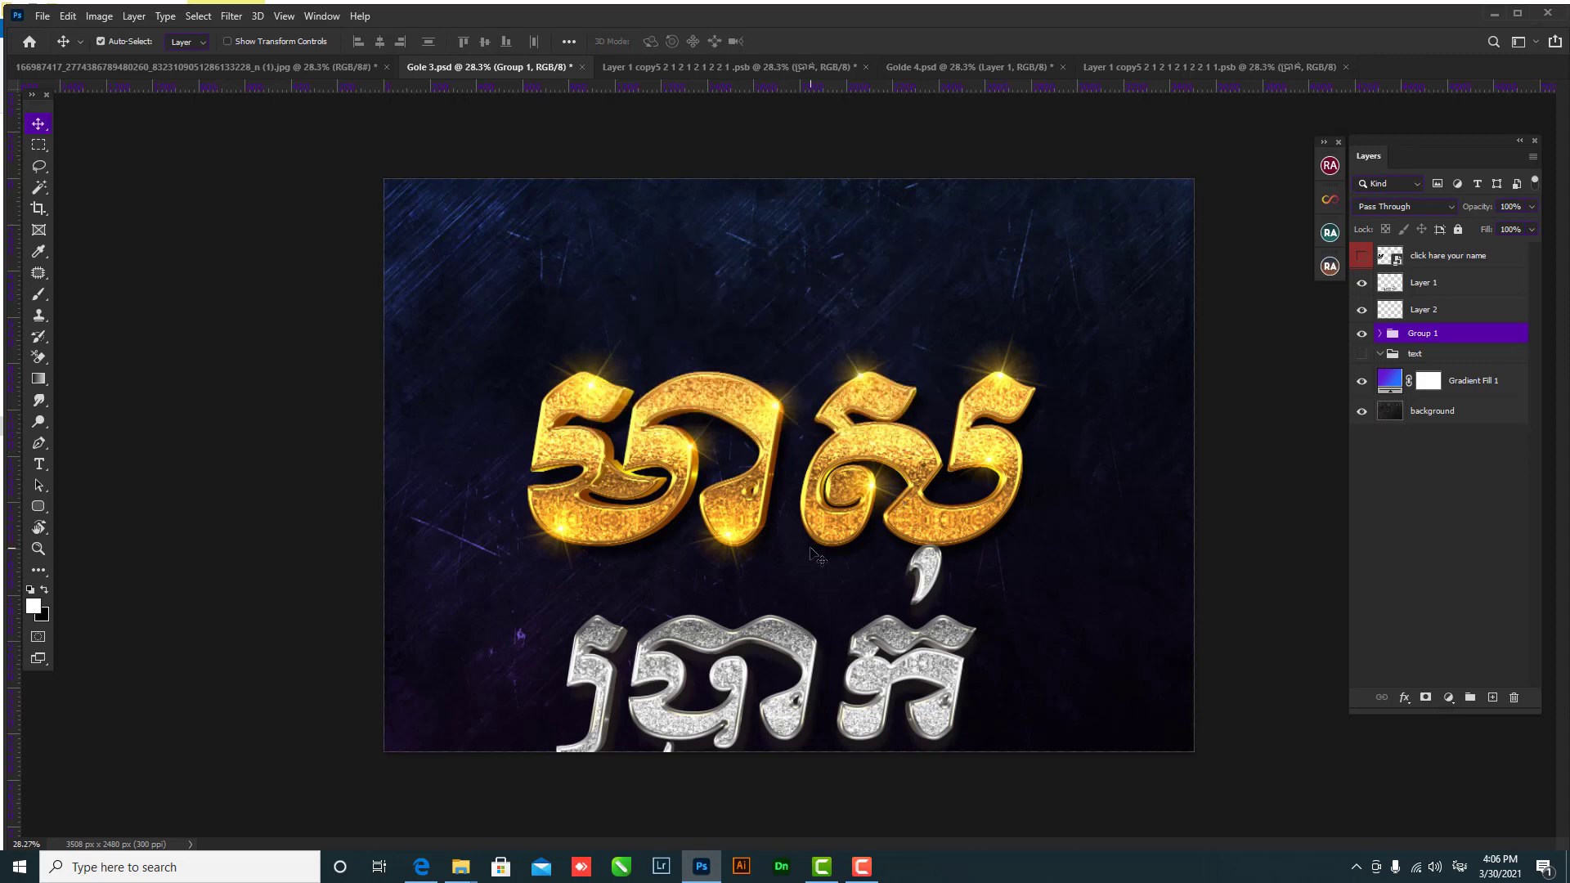
pyautogui.moveTo(459, 867)
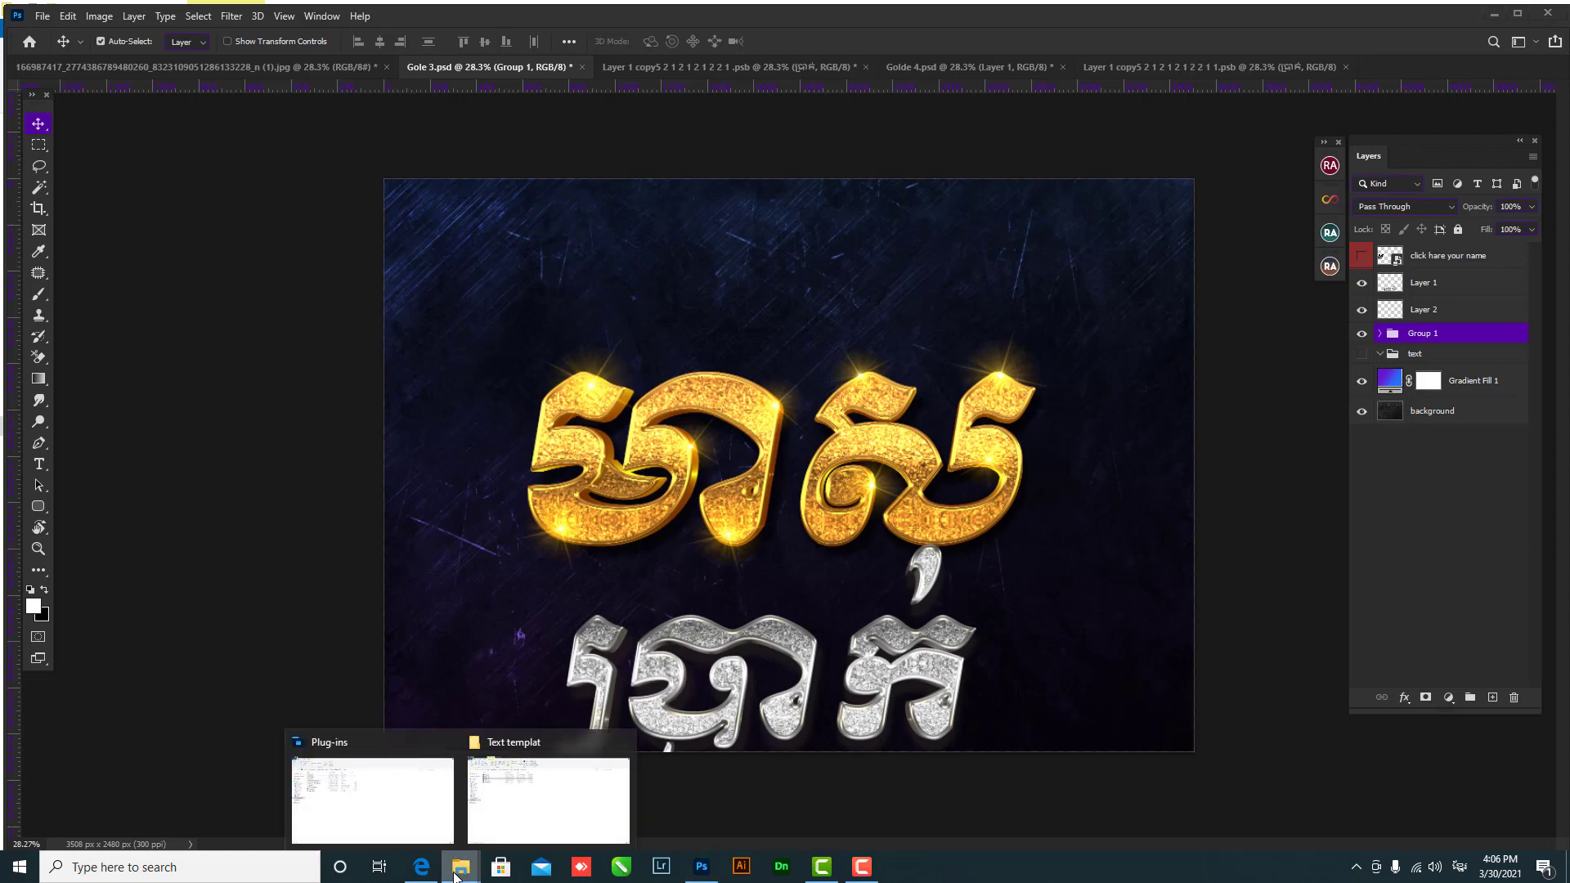
# - In File Explorer, go to This PC > Documents and select the Camtasia folder
pyautogui.click(548, 797)
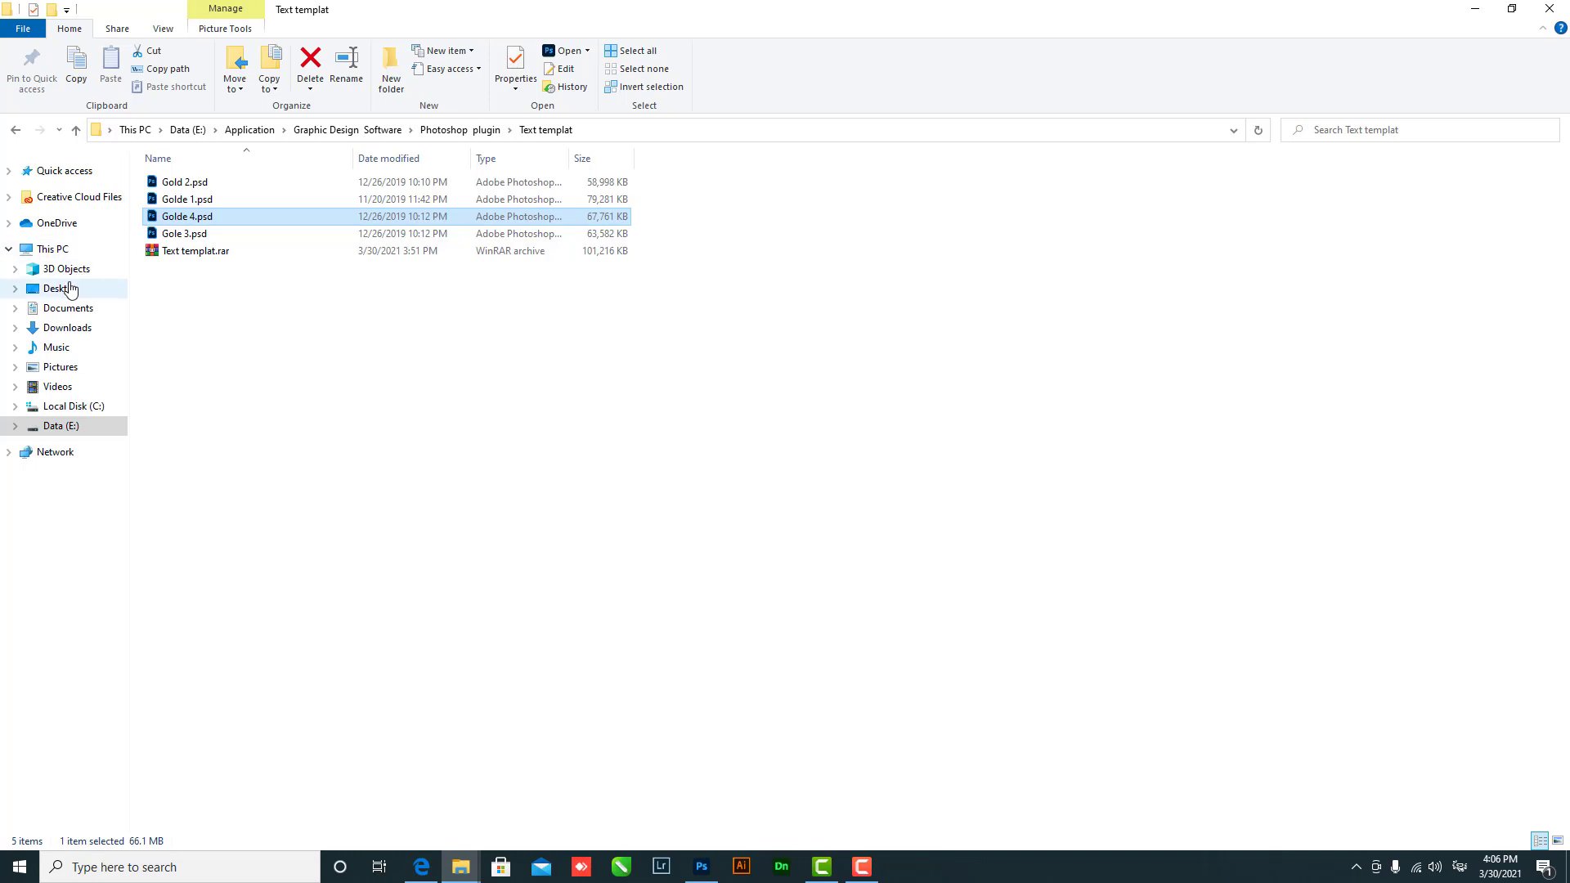
pyautogui.click(99, 248)
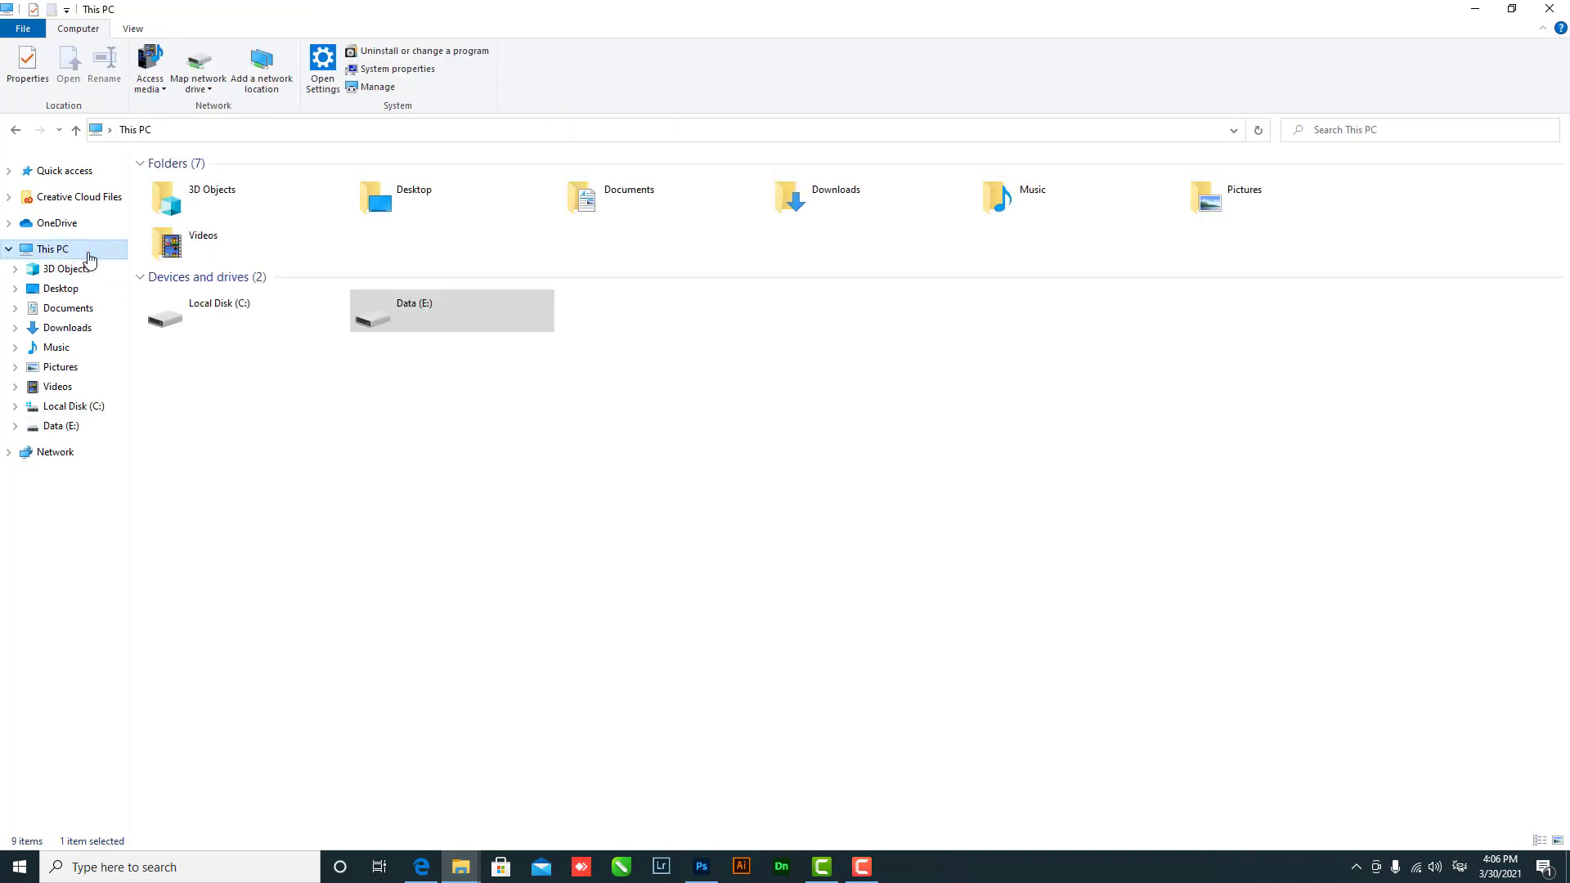
pyautogui.click(82, 308)
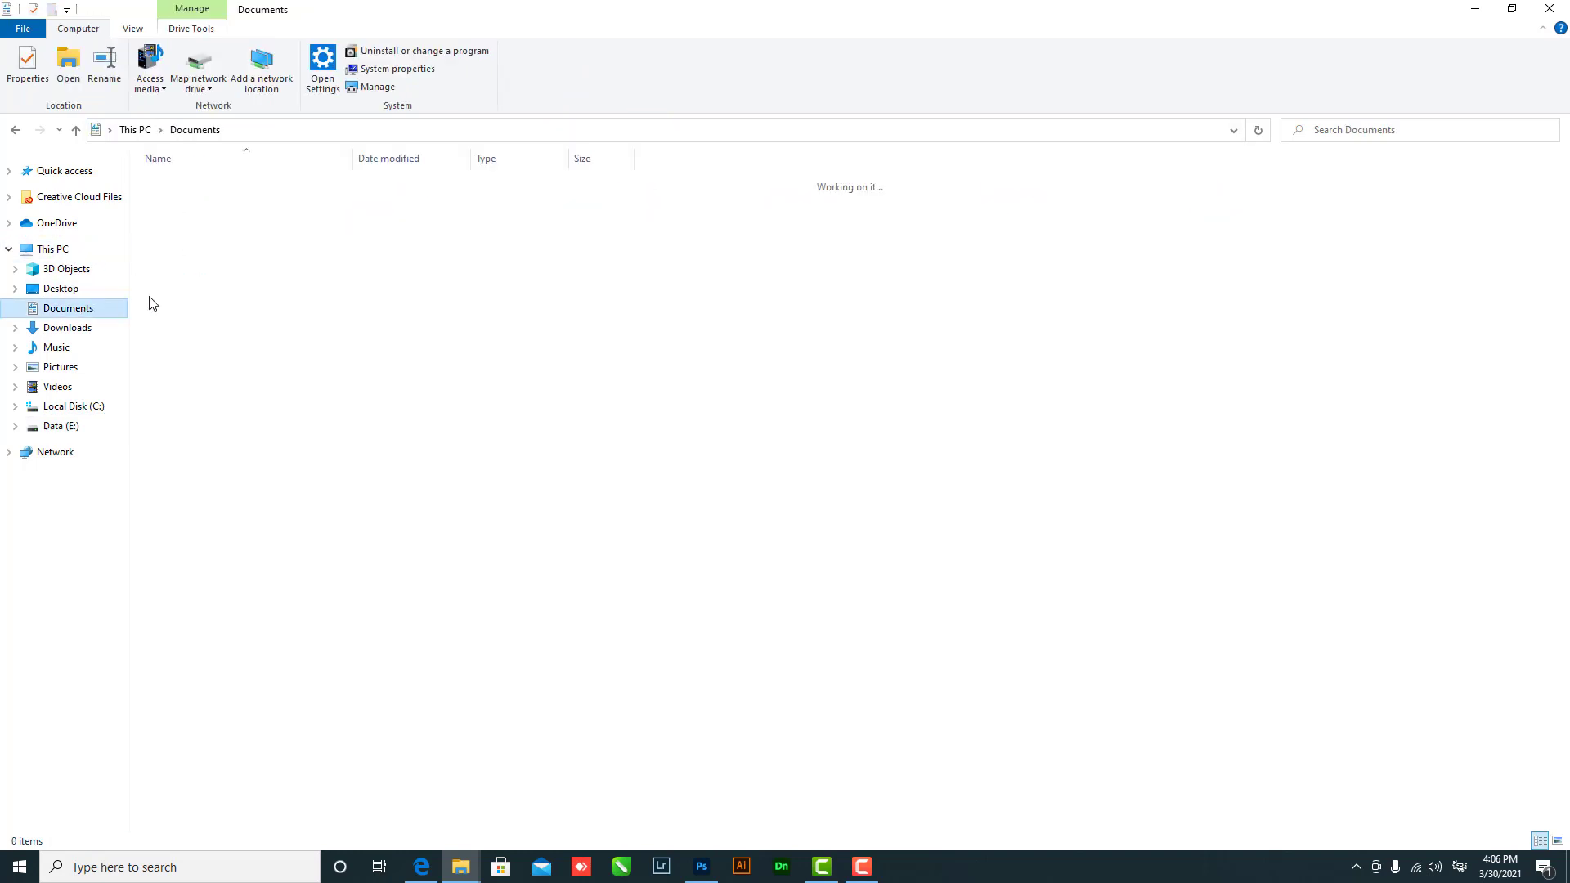
pyautogui.click(178, 207)
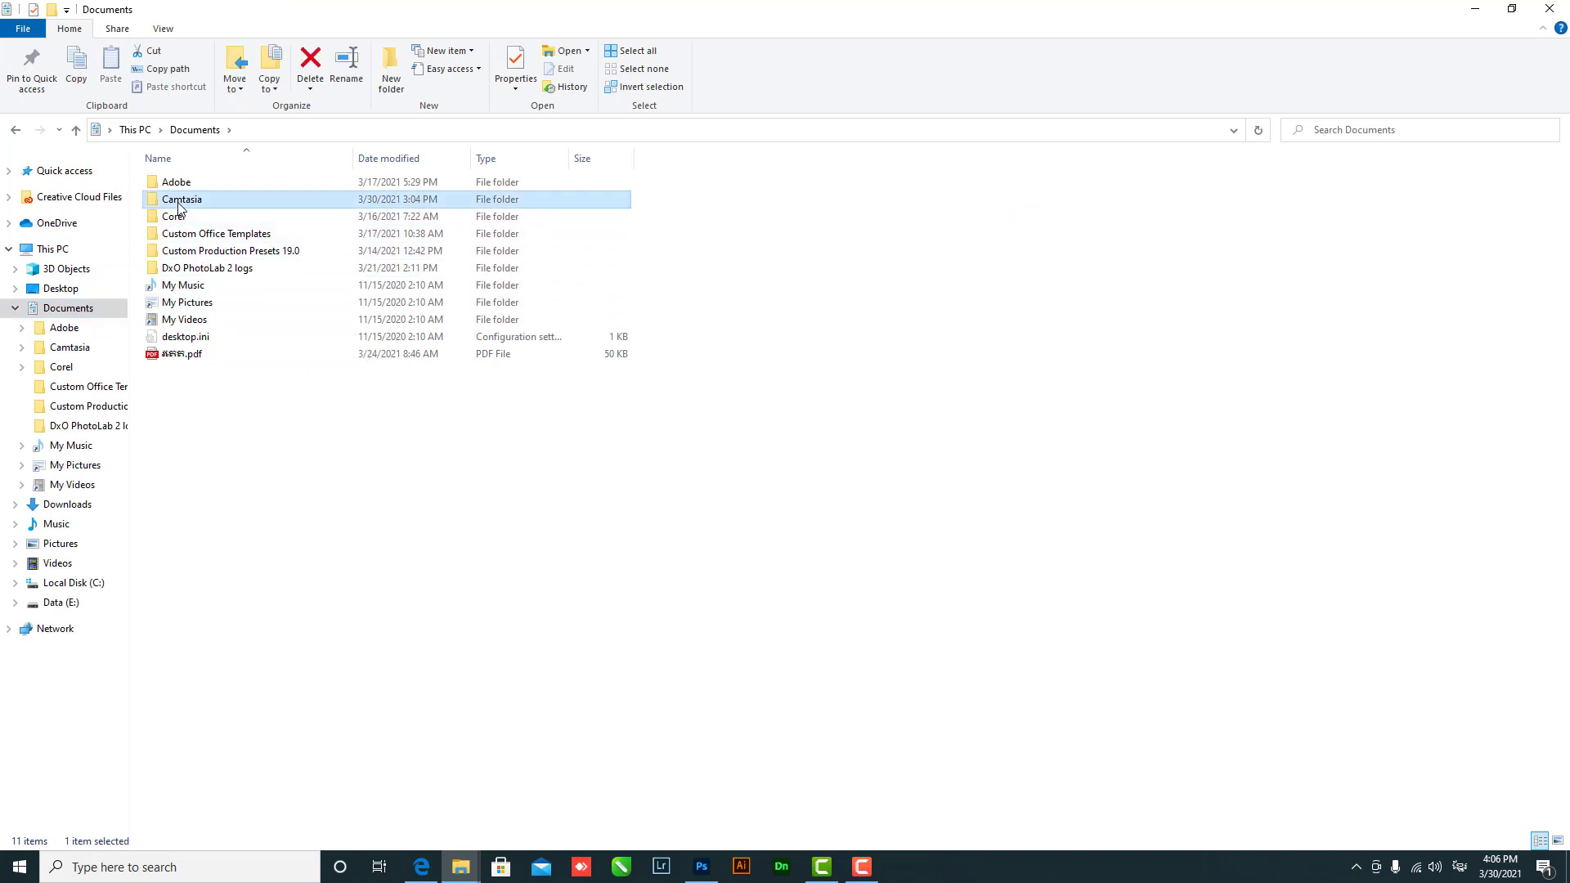
# - Permanently delete the Camtasia folder with Shift+Delete, confirm, and return to Photoshop
pyautogui.hotkey('shift', 'Delete')
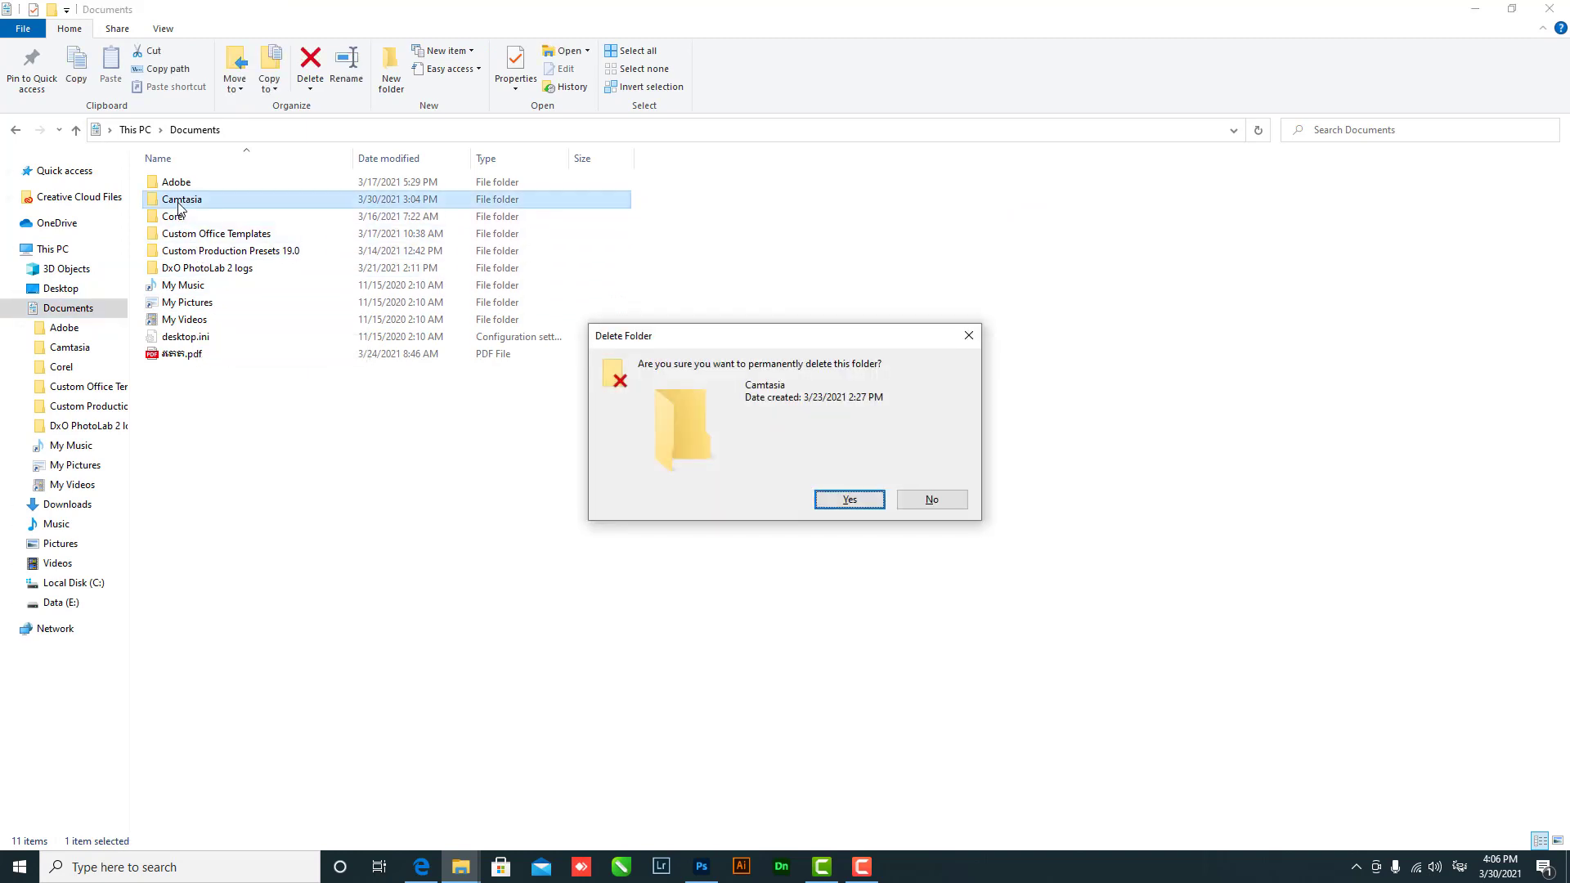
pyautogui.press('Return')
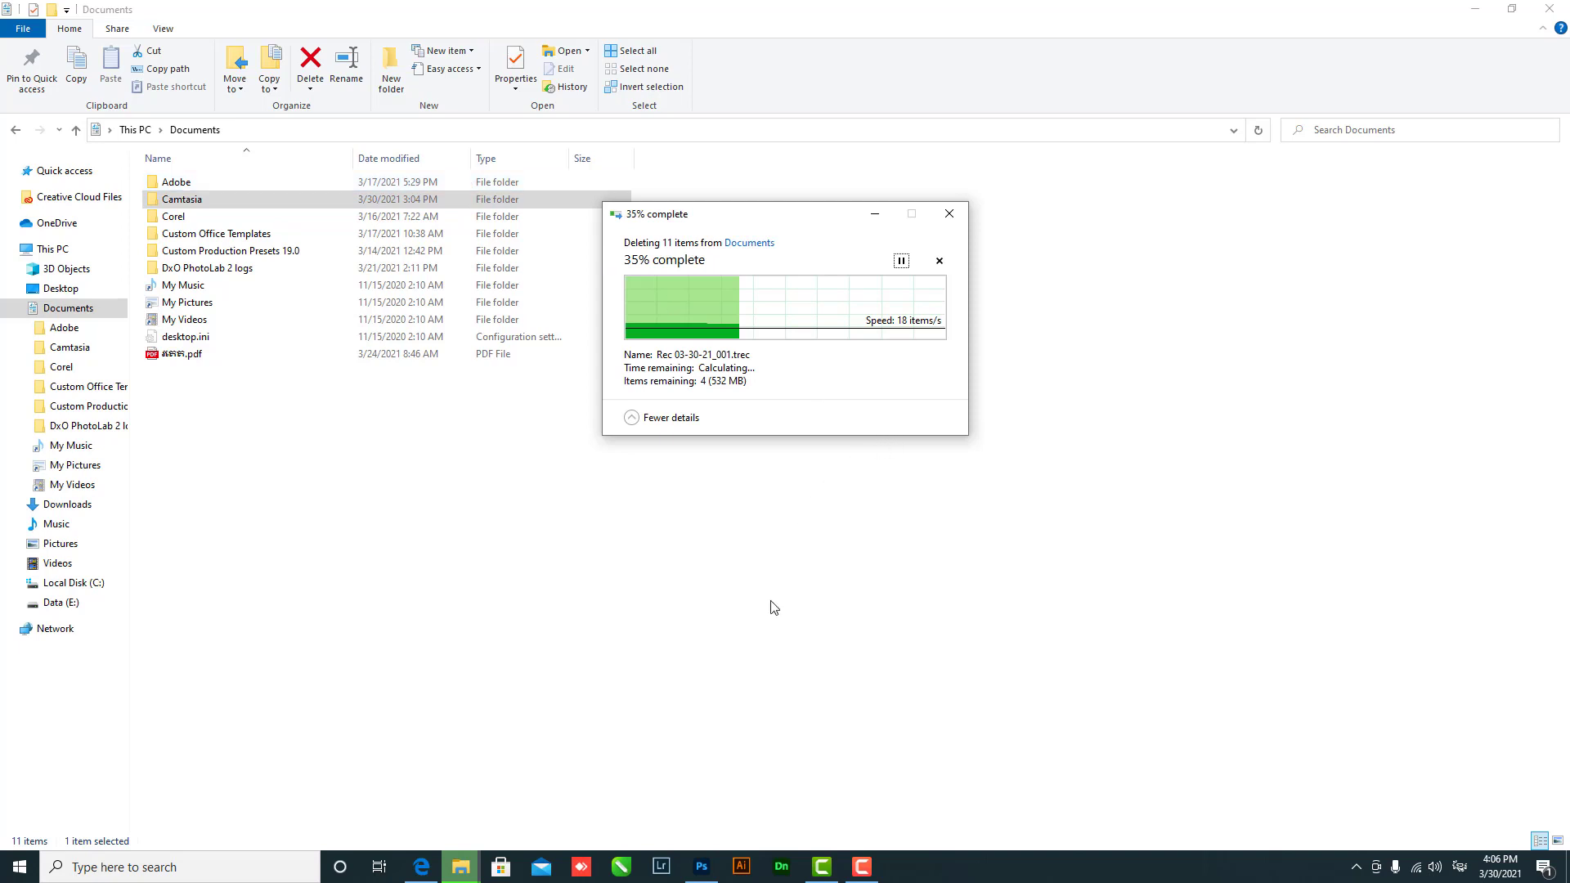
pyautogui.click(862, 866)
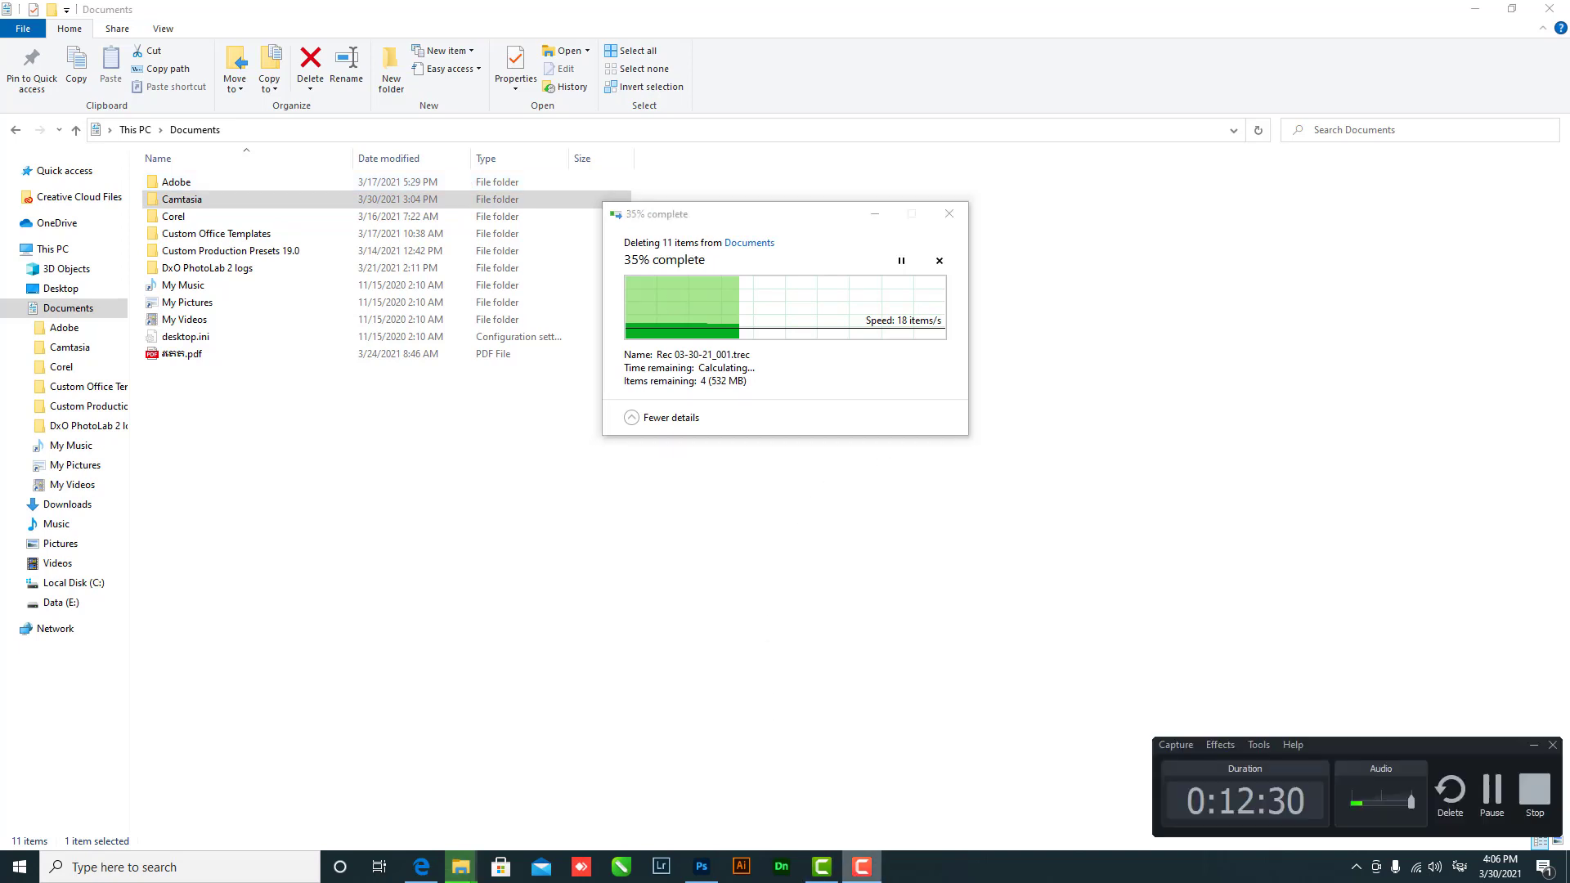
pyautogui.click(701, 867)
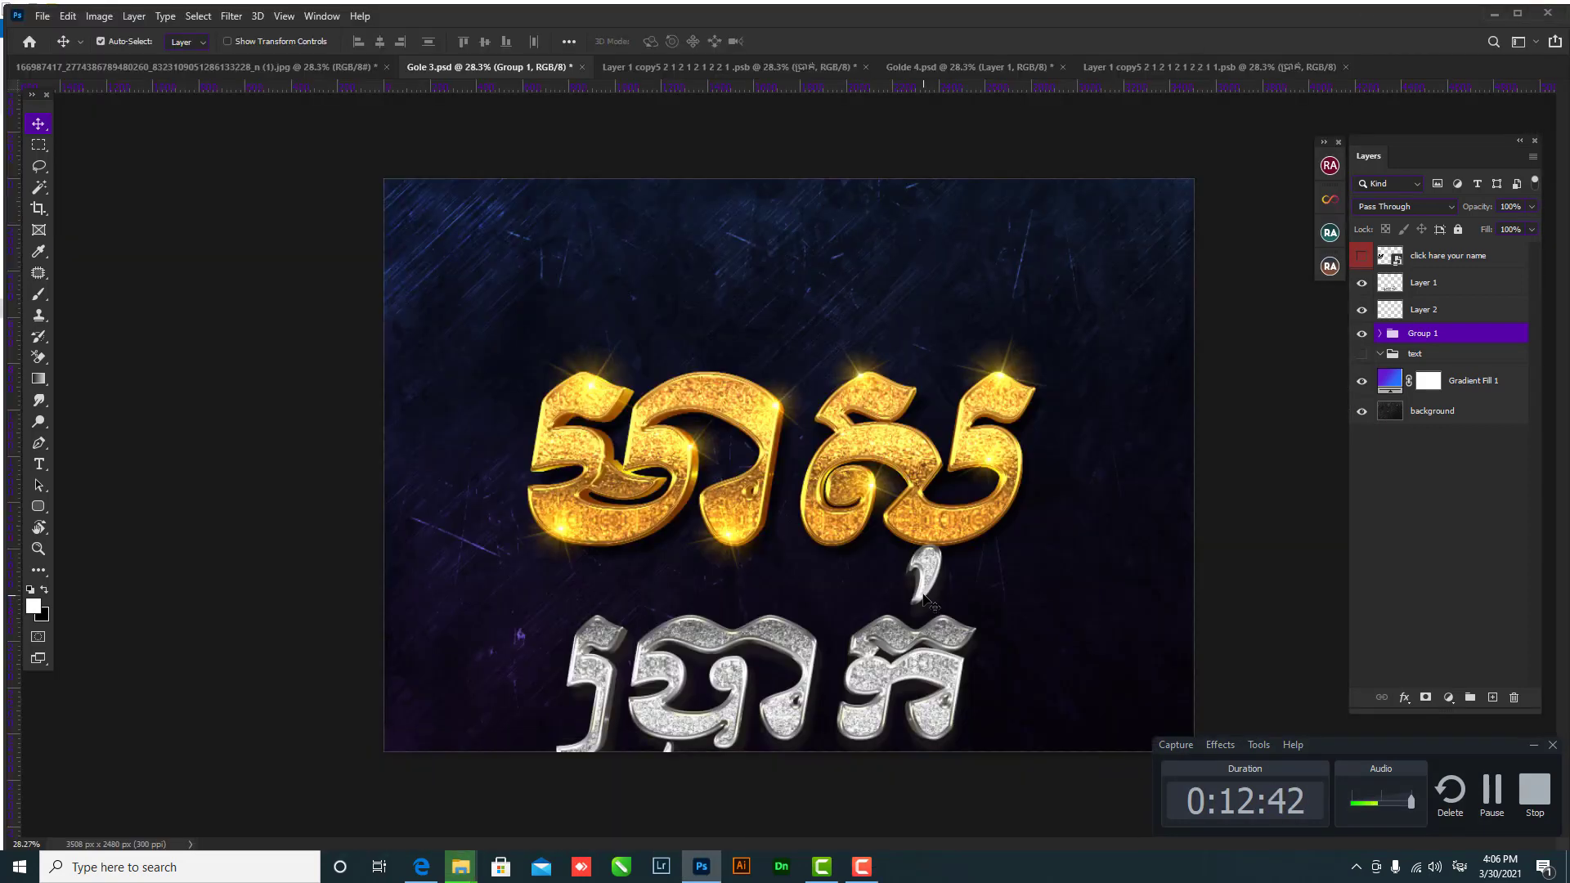
# - Dismiss the file-in-use warning and reposition a sparkle on the gold word
pyautogui.click(807, 399)
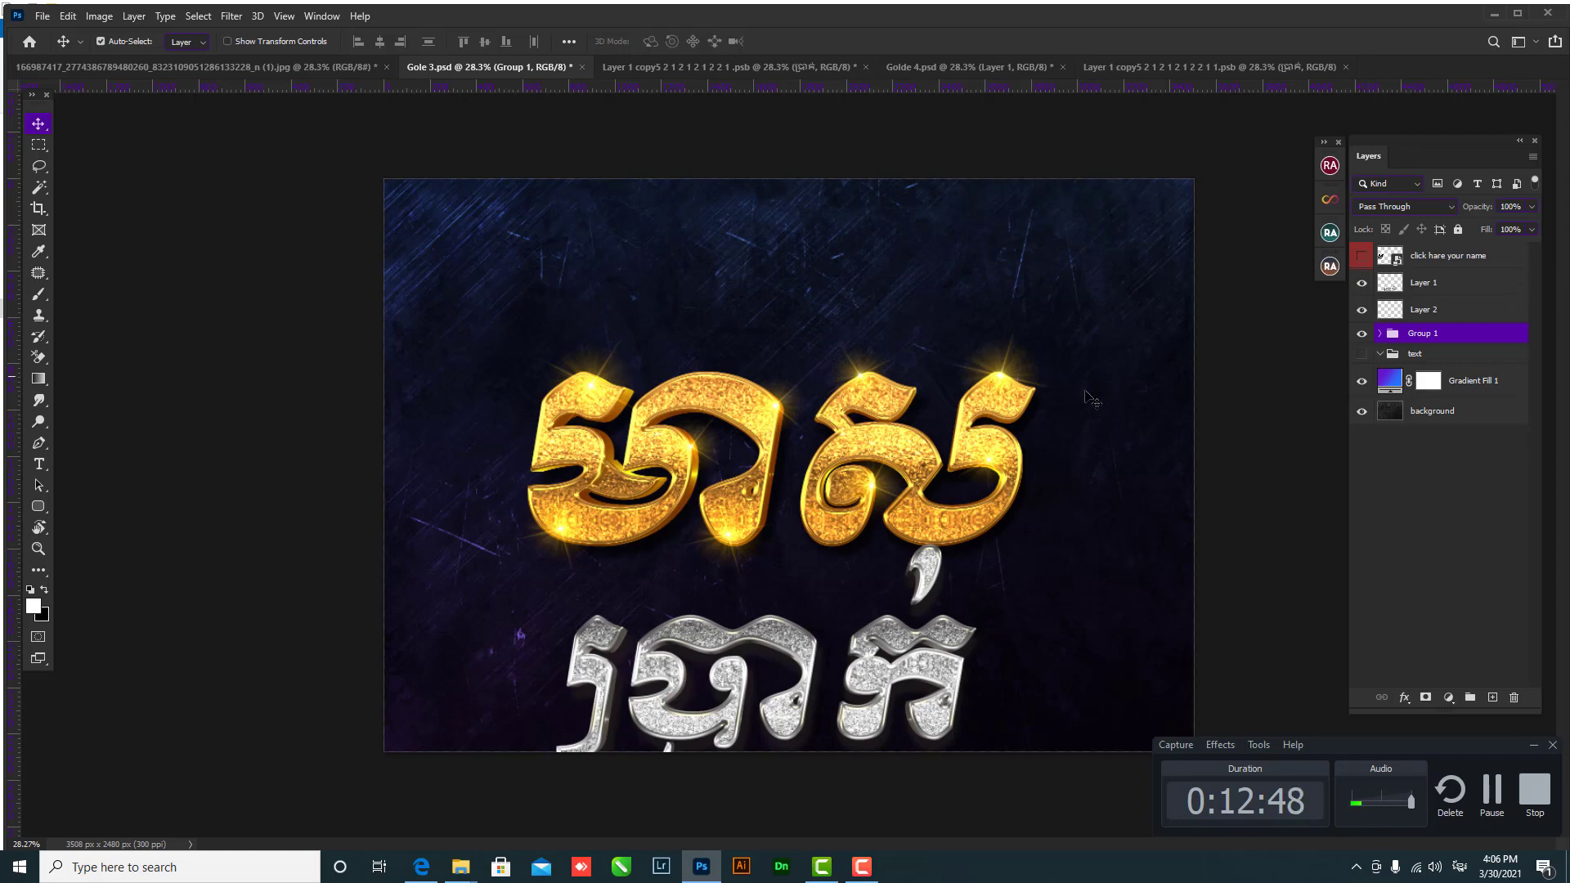
pyautogui.click(889, 430)
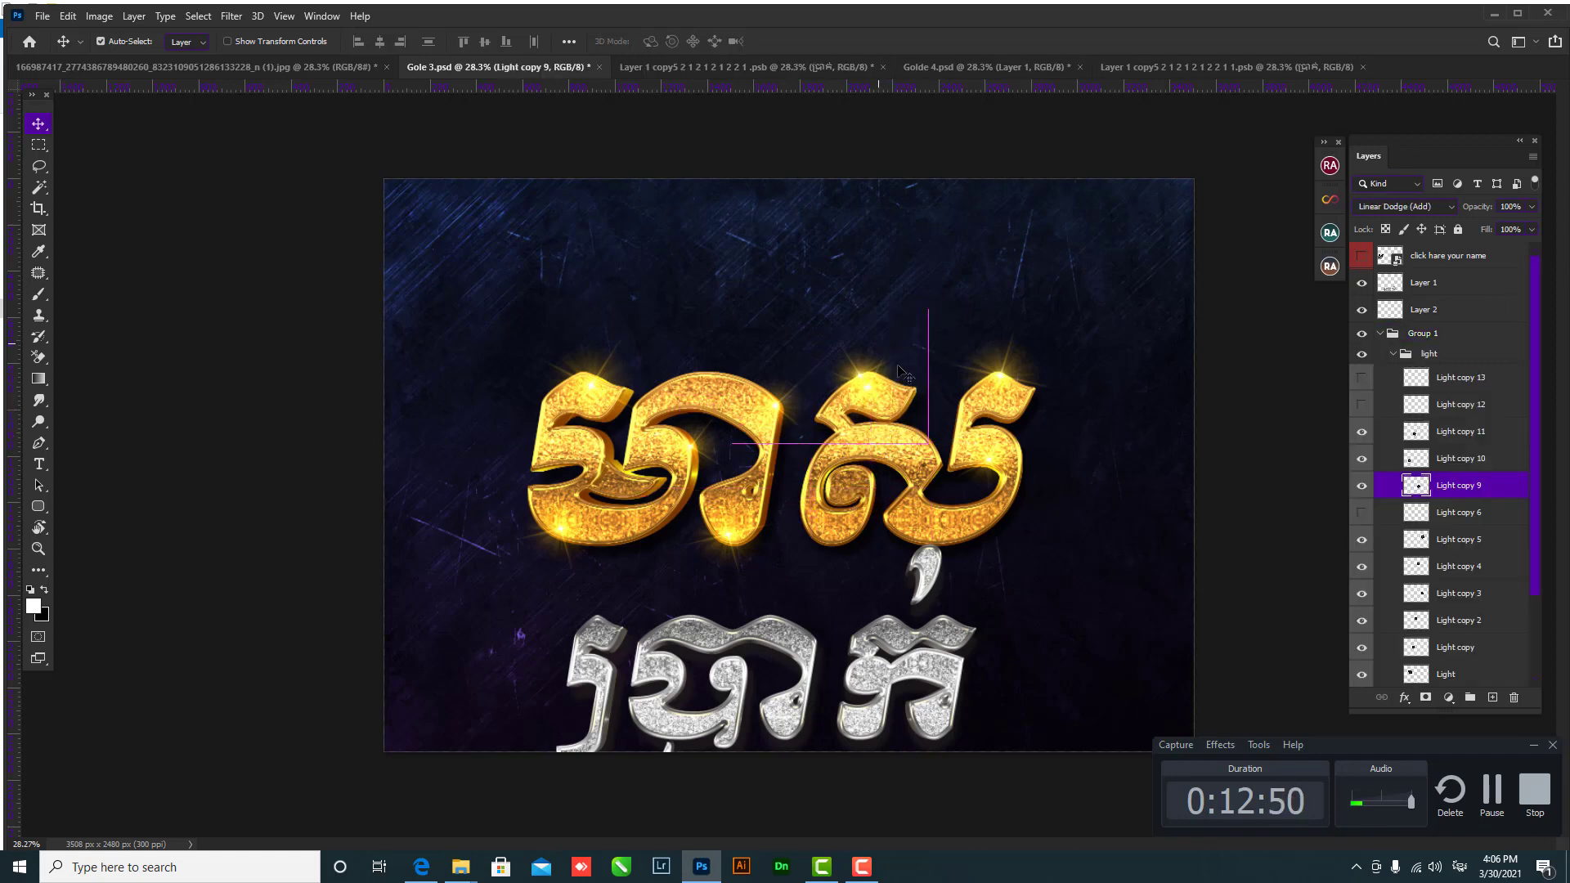
pyautogui.moveTo(889, 430); pyautogui.dragTo(869, 486)
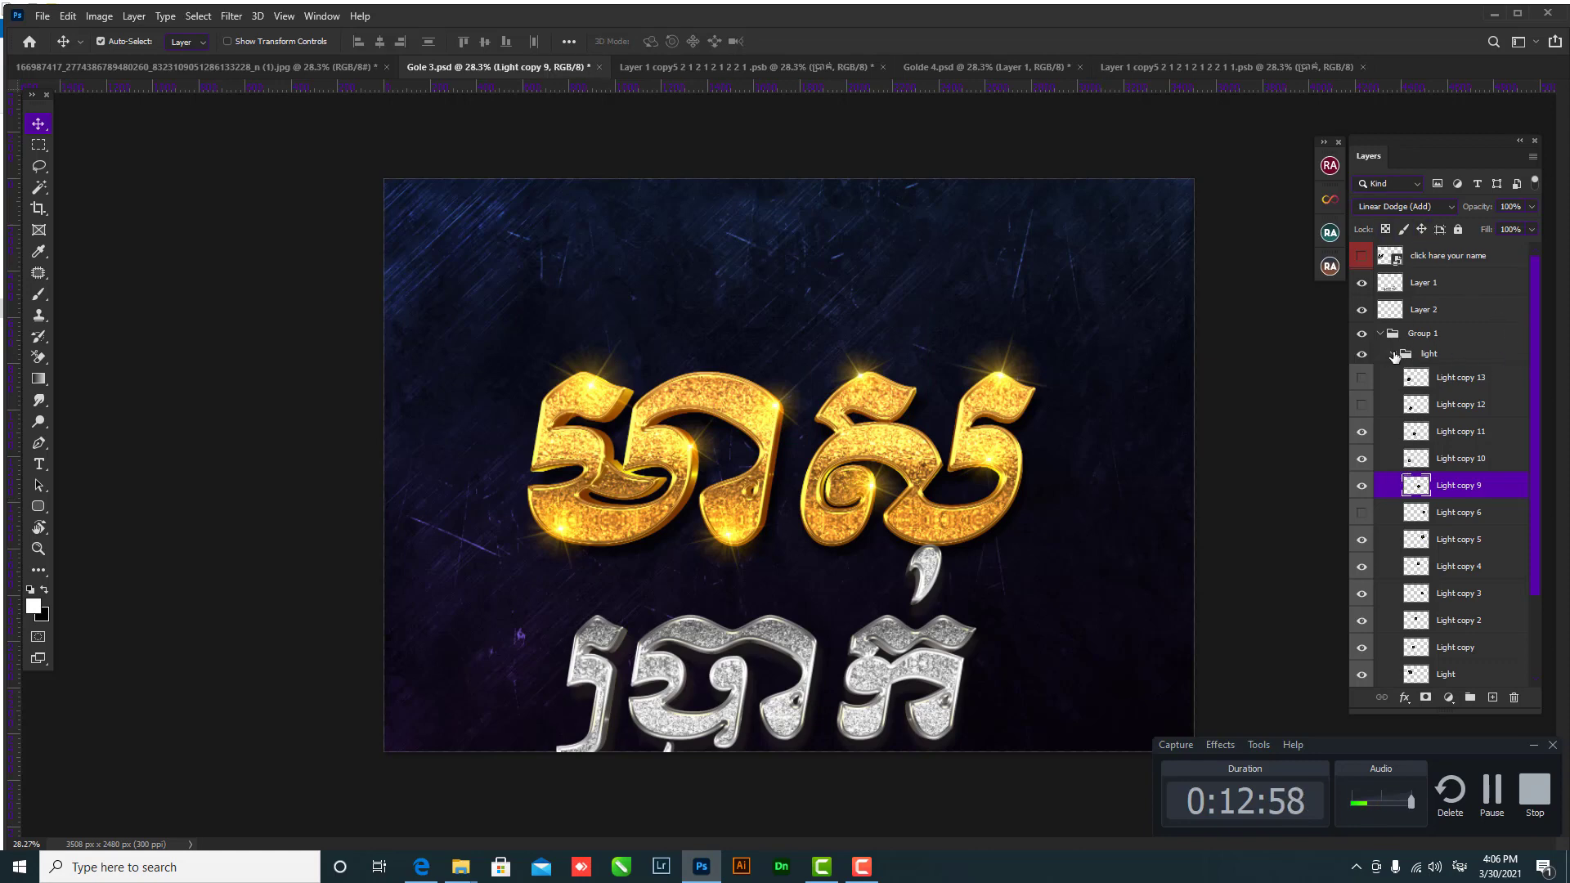
# - Collapse the light sparkle group, toggle its visibility, and add an empty layer above it
pyautogui.click(1393, 355)
pyautogui.click(1362, 354)
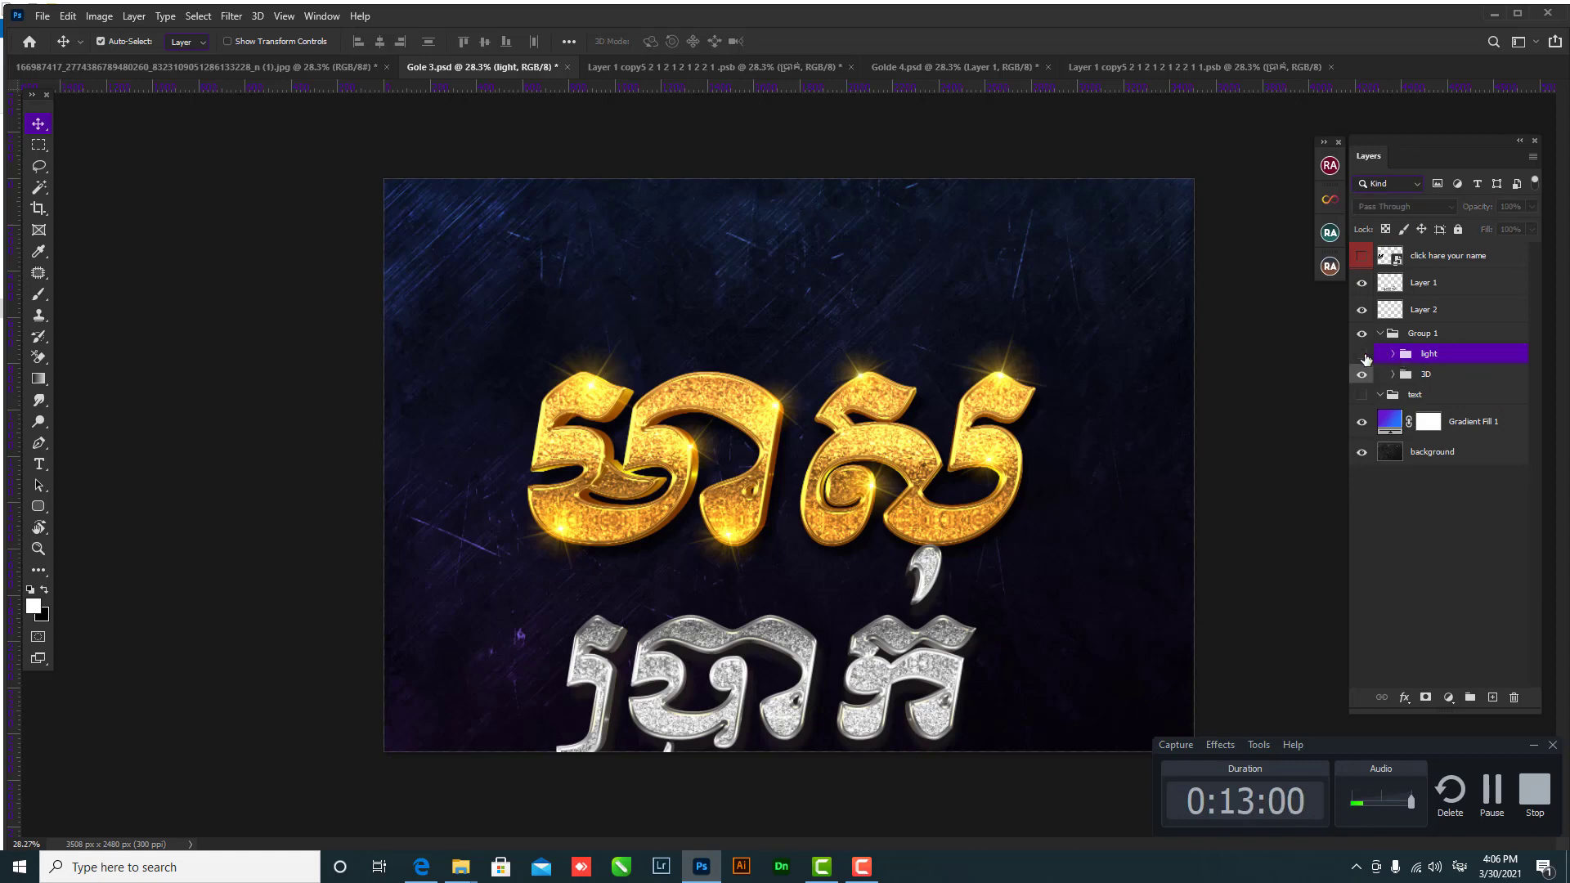
pyautogui.click(1362, 354)
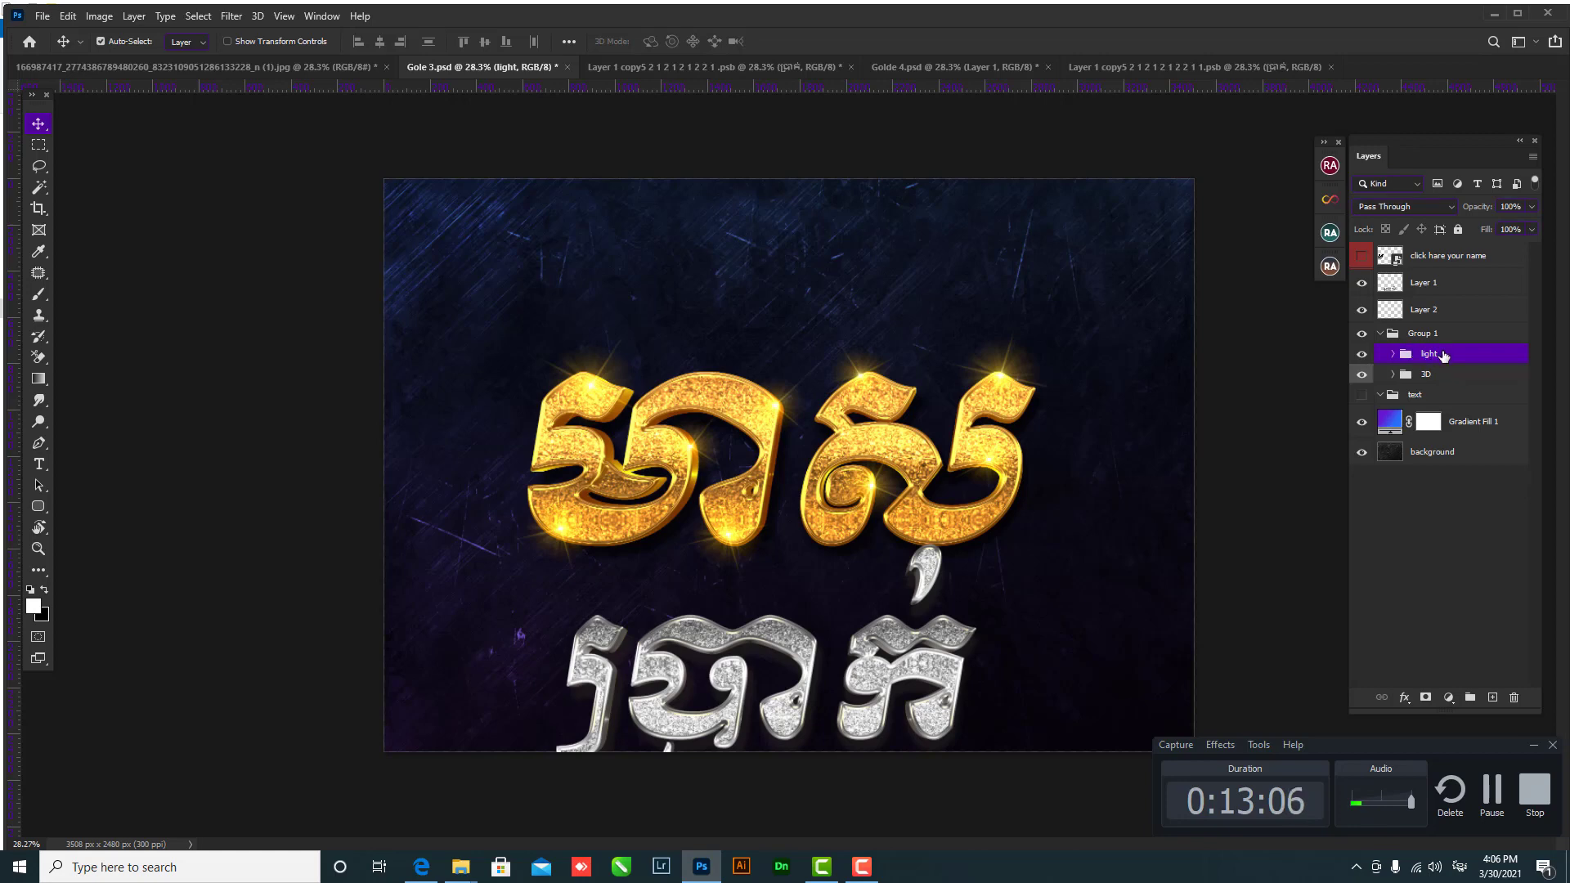
pyautogui.click(1492, 696)
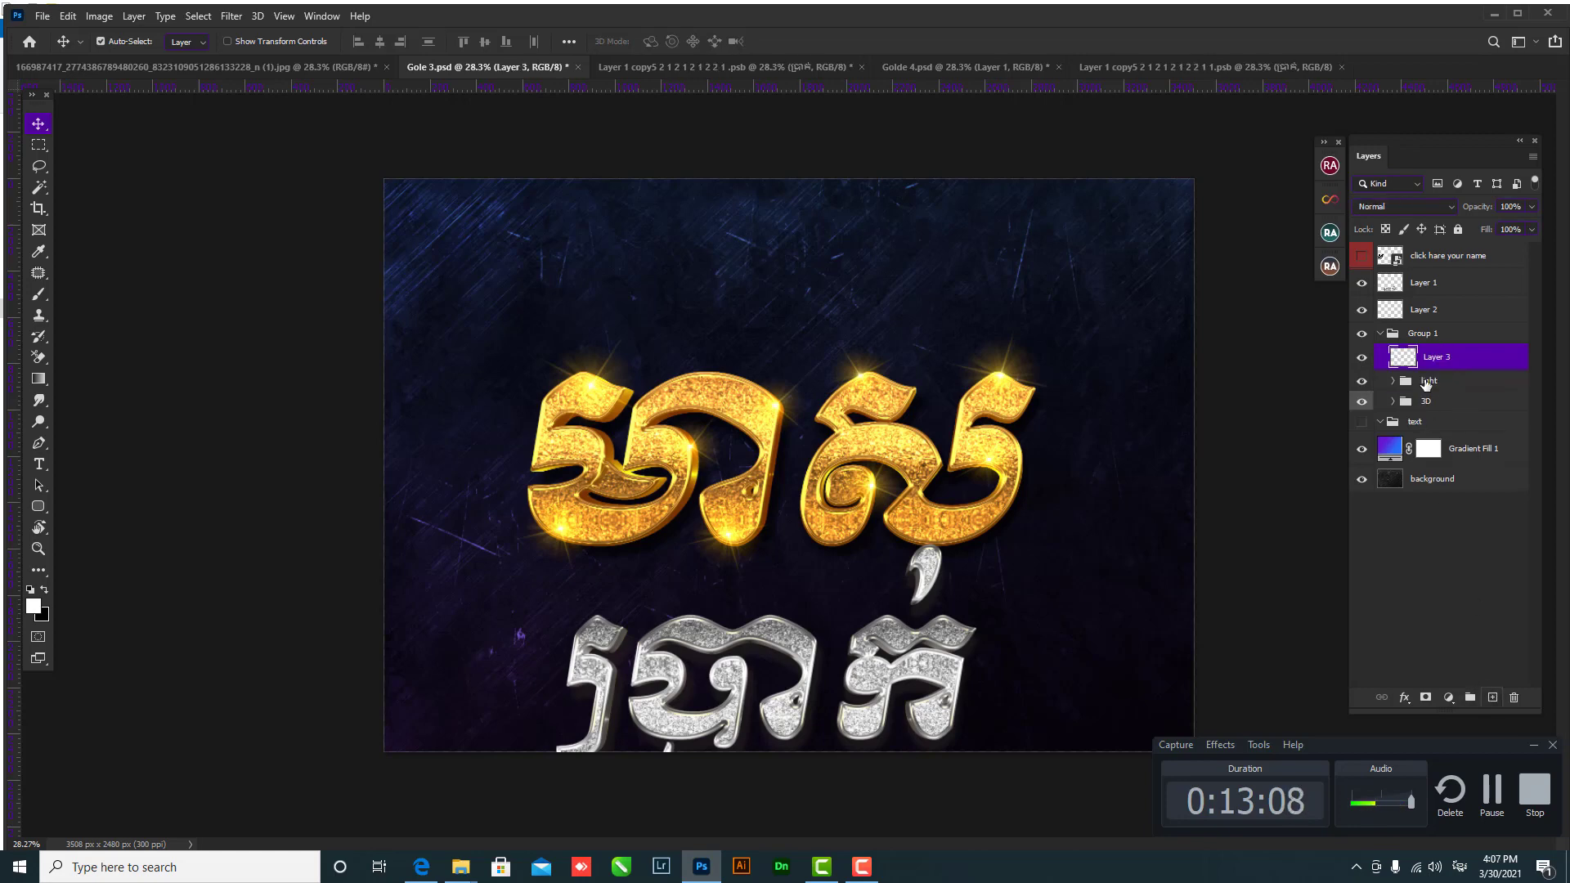
# - Merge the light group into Layer 3 and set its blend mode to Screen
pyautogui.keyDown('ctrl'); pyautogui.click(1426, 381); pyautogui.keyUp('ctrl')
pyautogui.hotkey('ctrl', 'e')
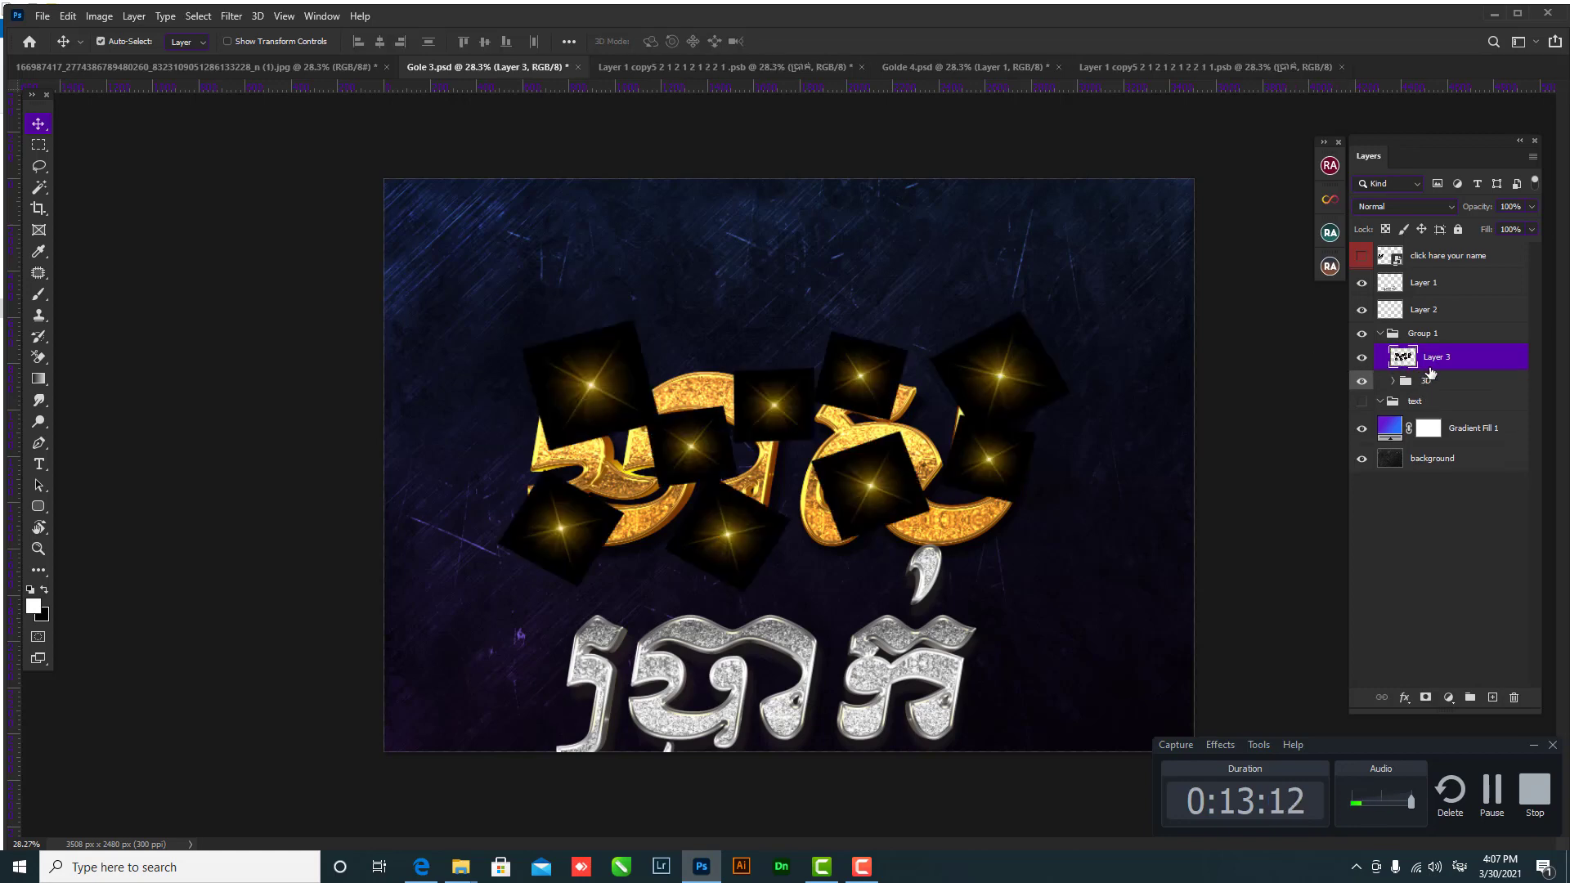
pyautogui.click(1402, 206)
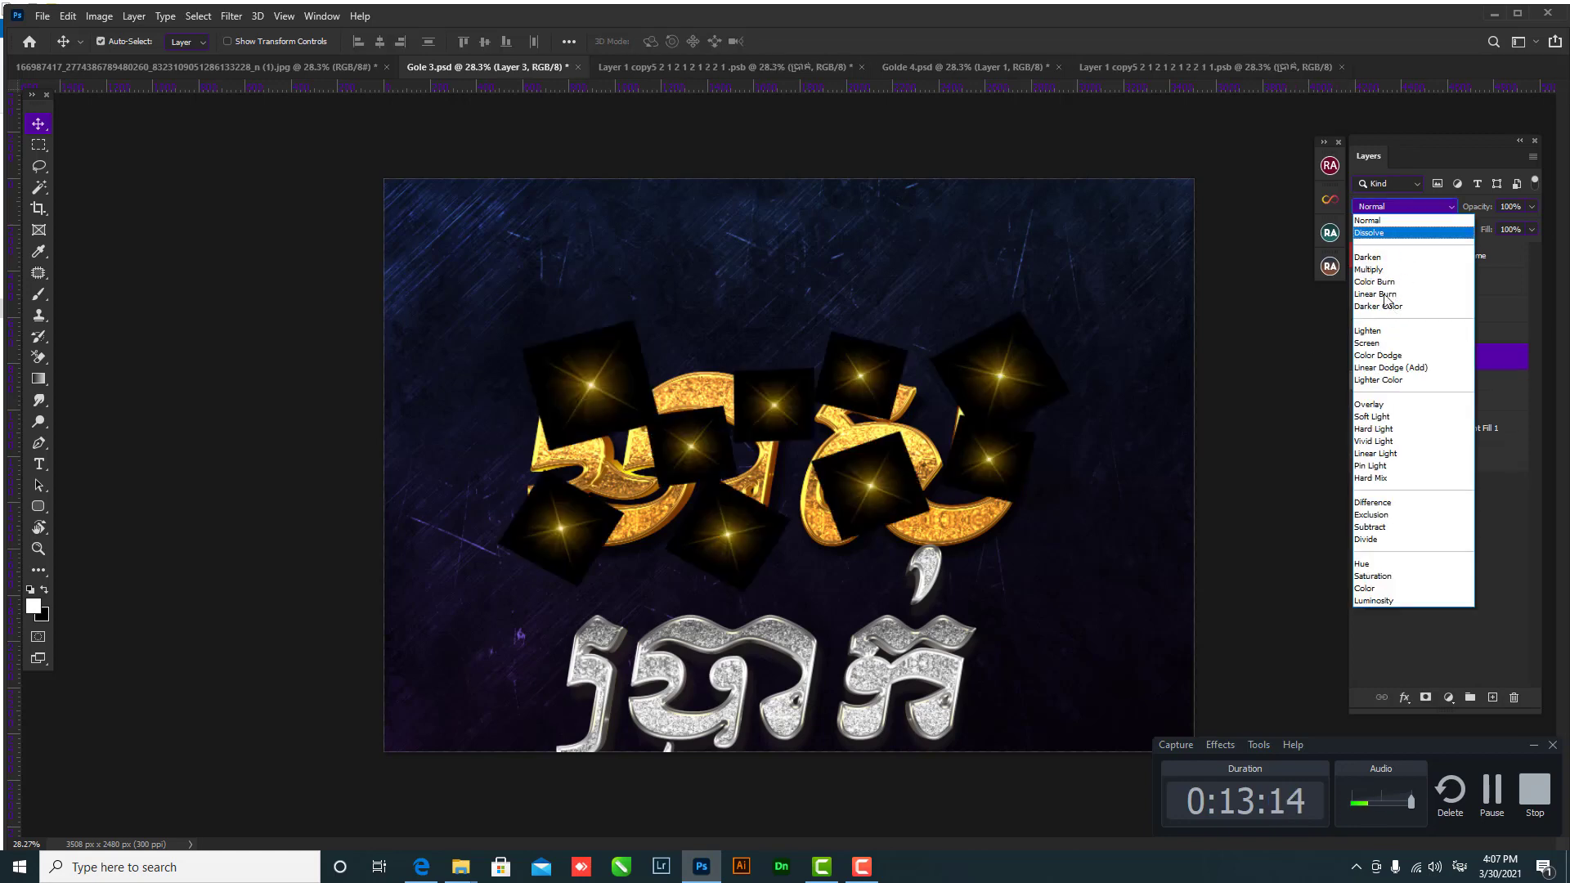
pyautogui.click(1368, 343)
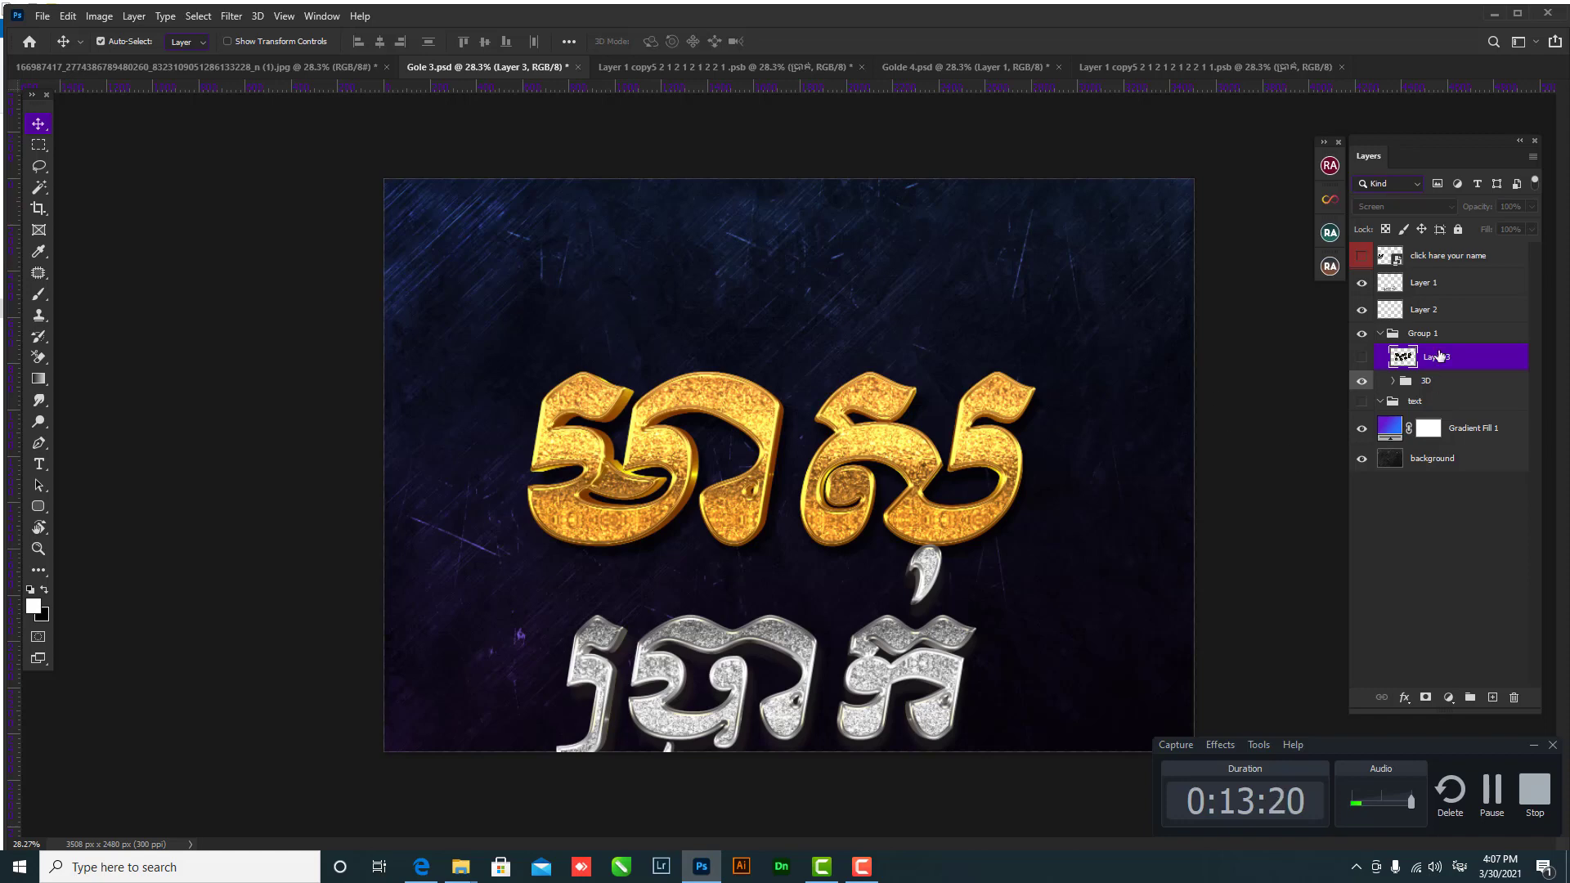
pyautogui.click(1362, 357)
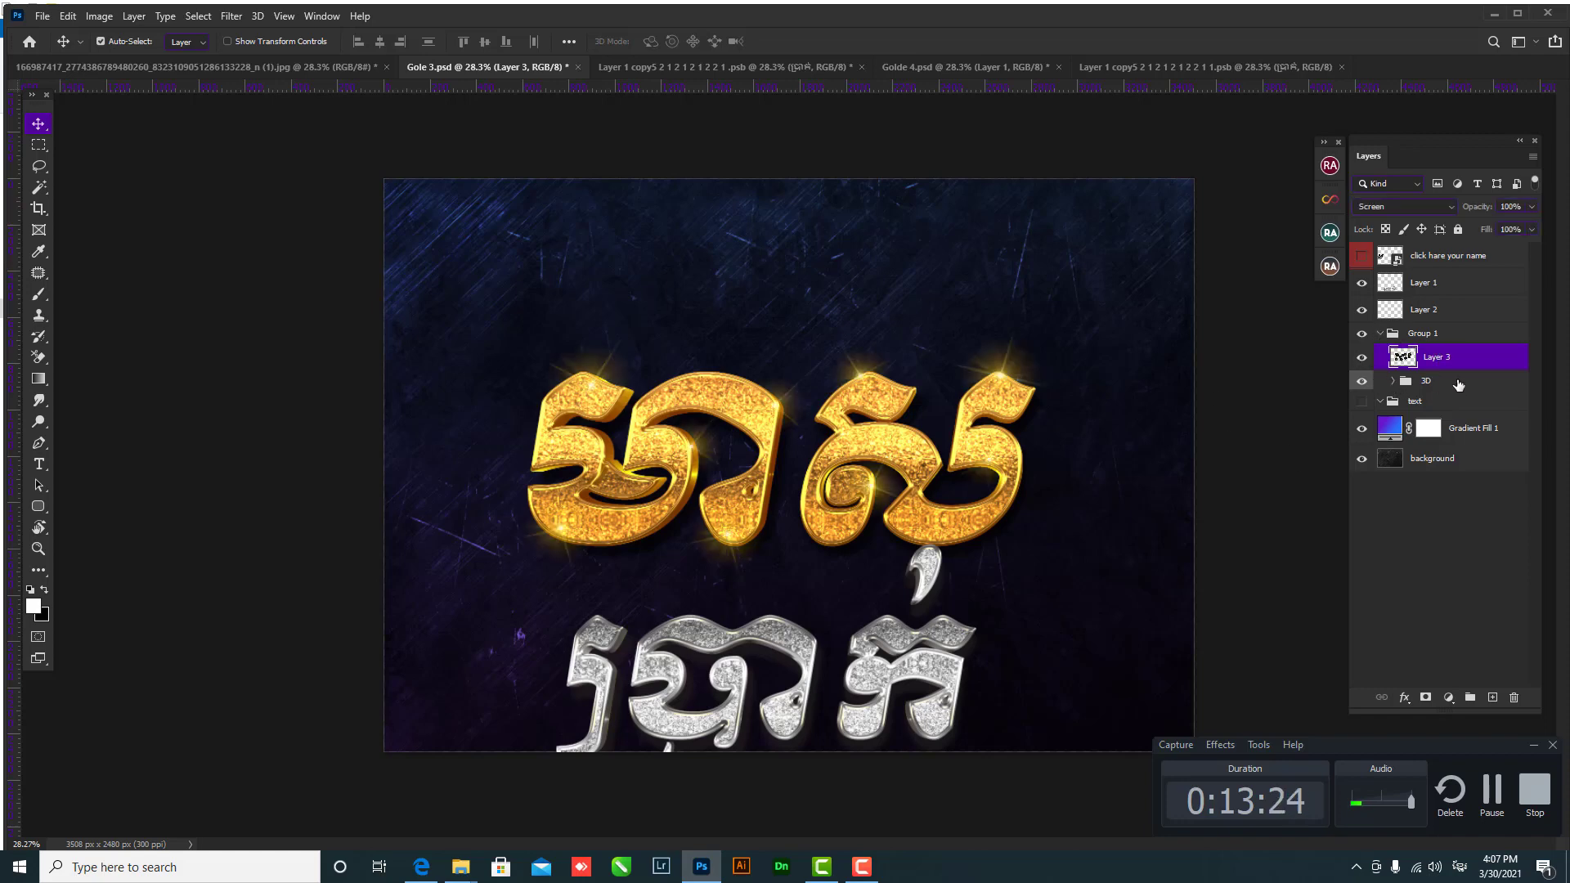
# - Add Layer 4 and merge the 3D gold text folder into it
pyautogui.keyDown('ctrl'); pyautogui.click(1492, 698); pyautogui.keyUp('ctrl')
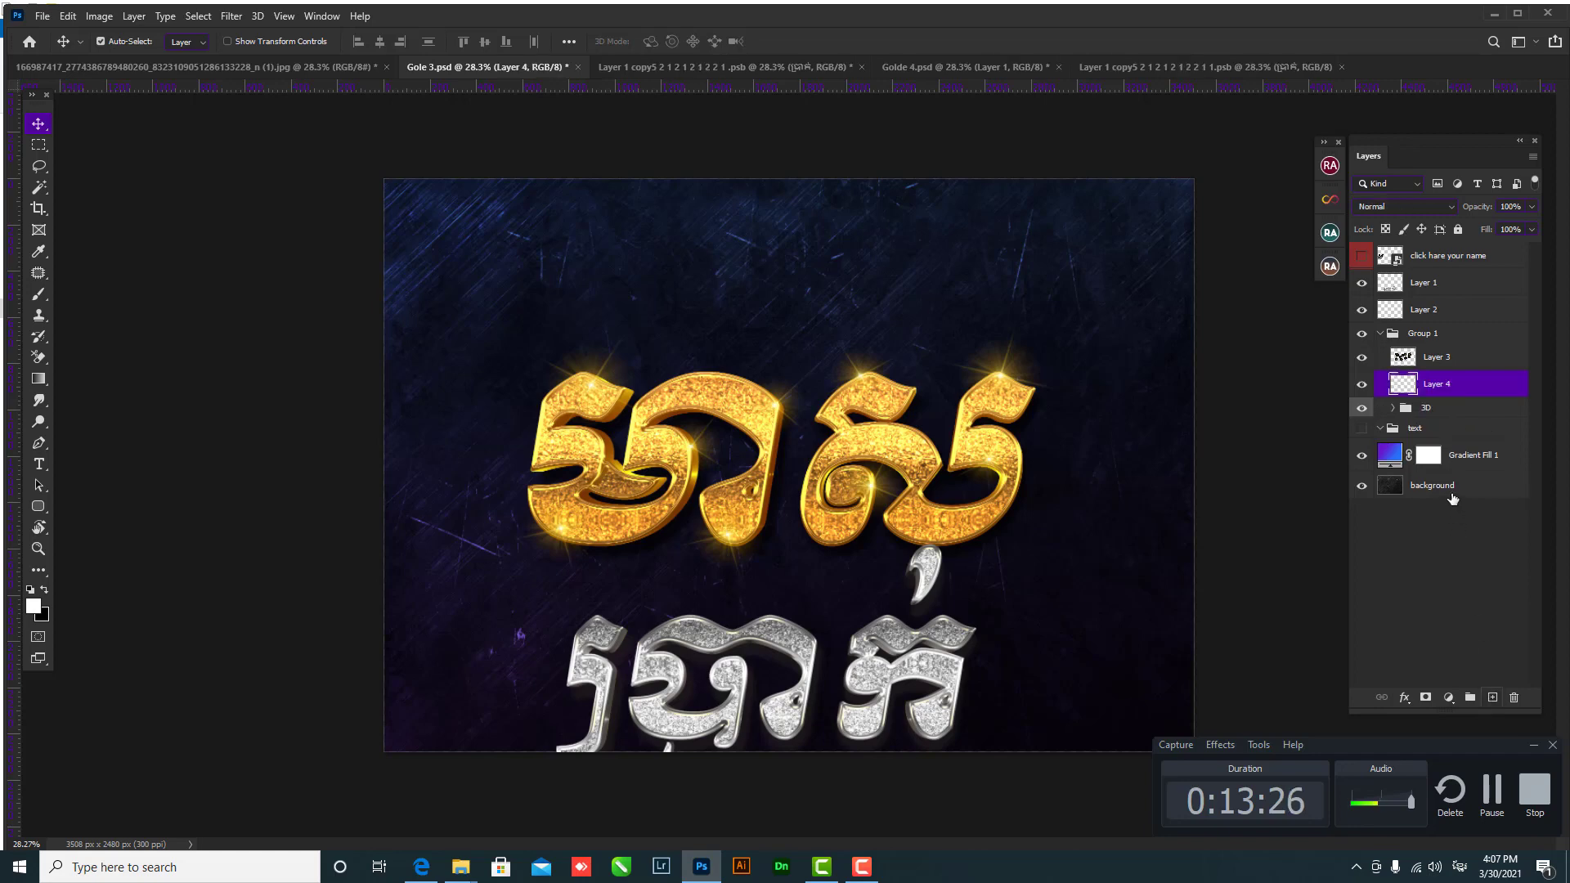
pyautogui.keyDown('shift'); pyautogui.click(1441, 408); pyautogui.keyUp('shift')
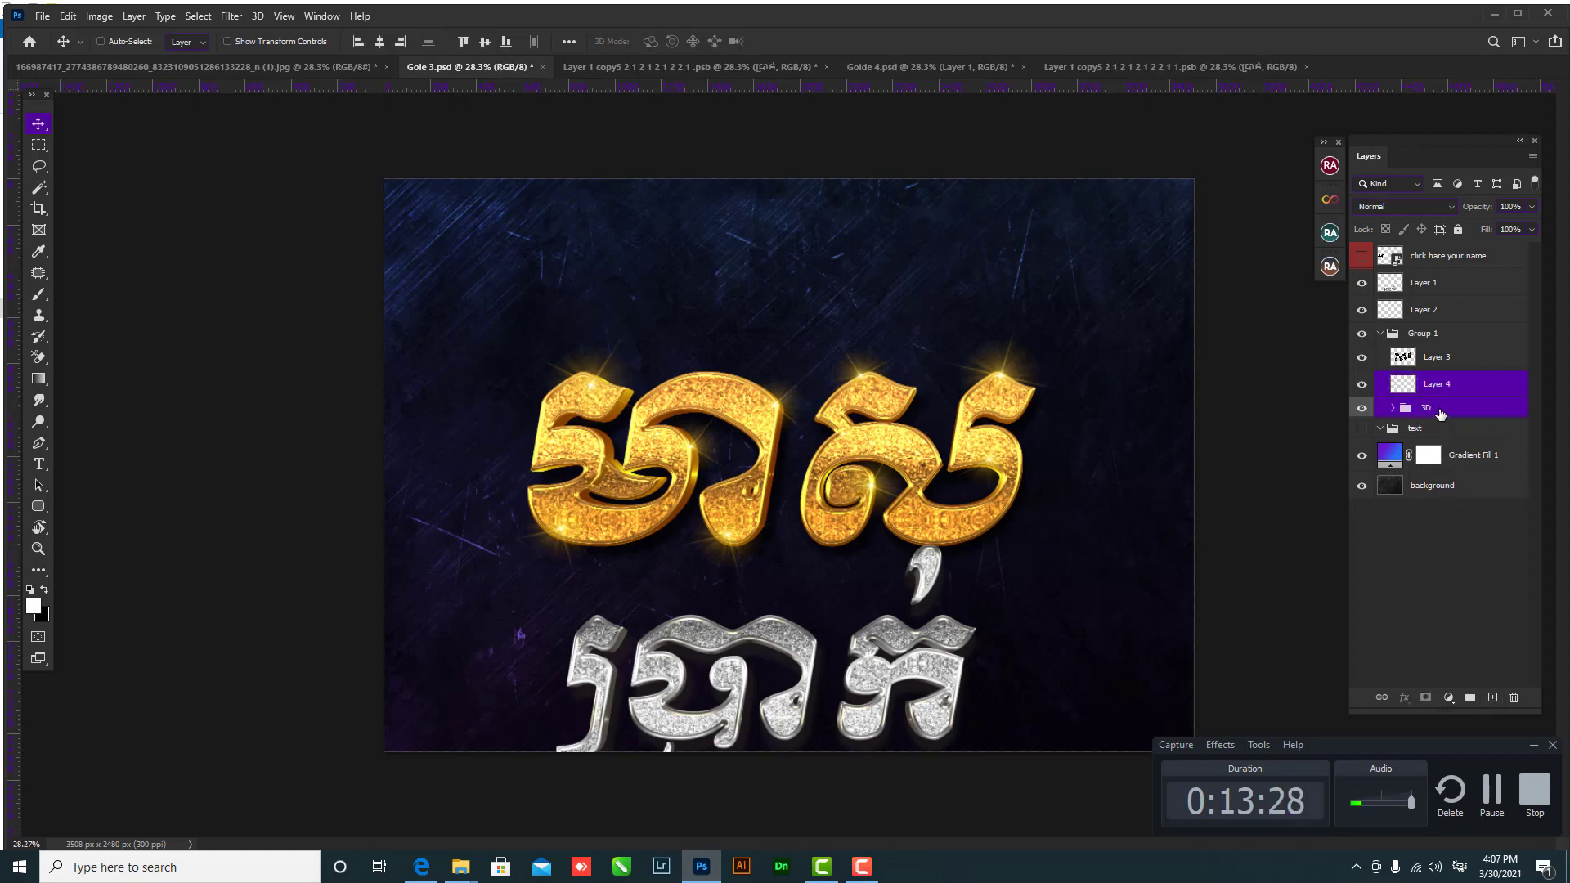
pyautogui.hotkey('ctrl', 'e')
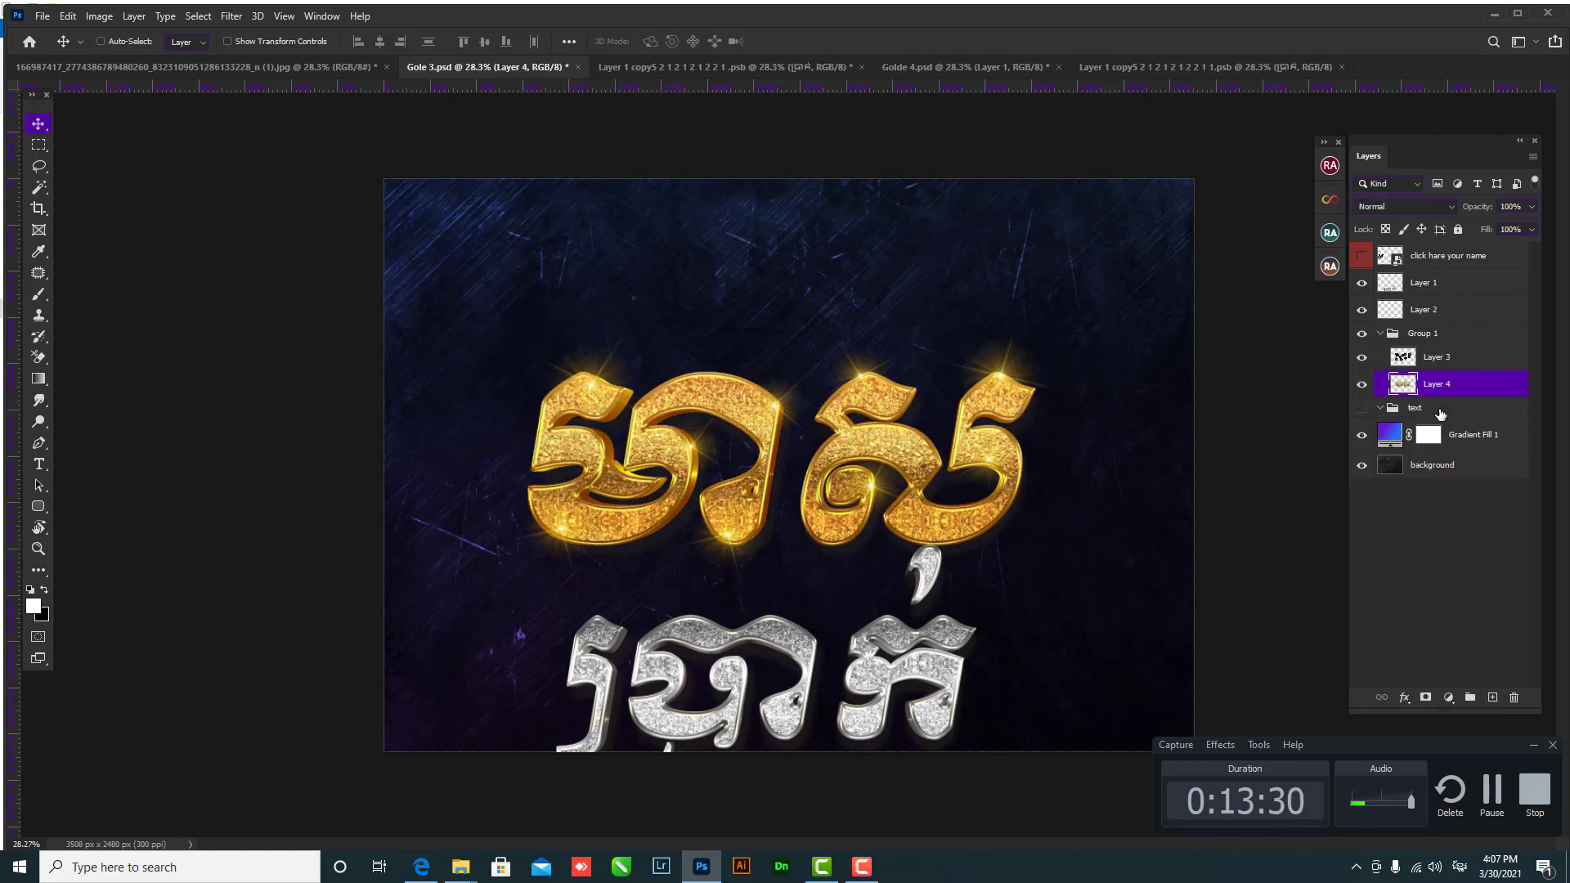
pyautogui.click(1380, 333)
# - Shrink the gold word to about 89% and move it up and right
pyautogui.hotkey('ctrl', 't')
pyautogui.moveTo(900, 496); pyautogui.dragTo(929, 421)
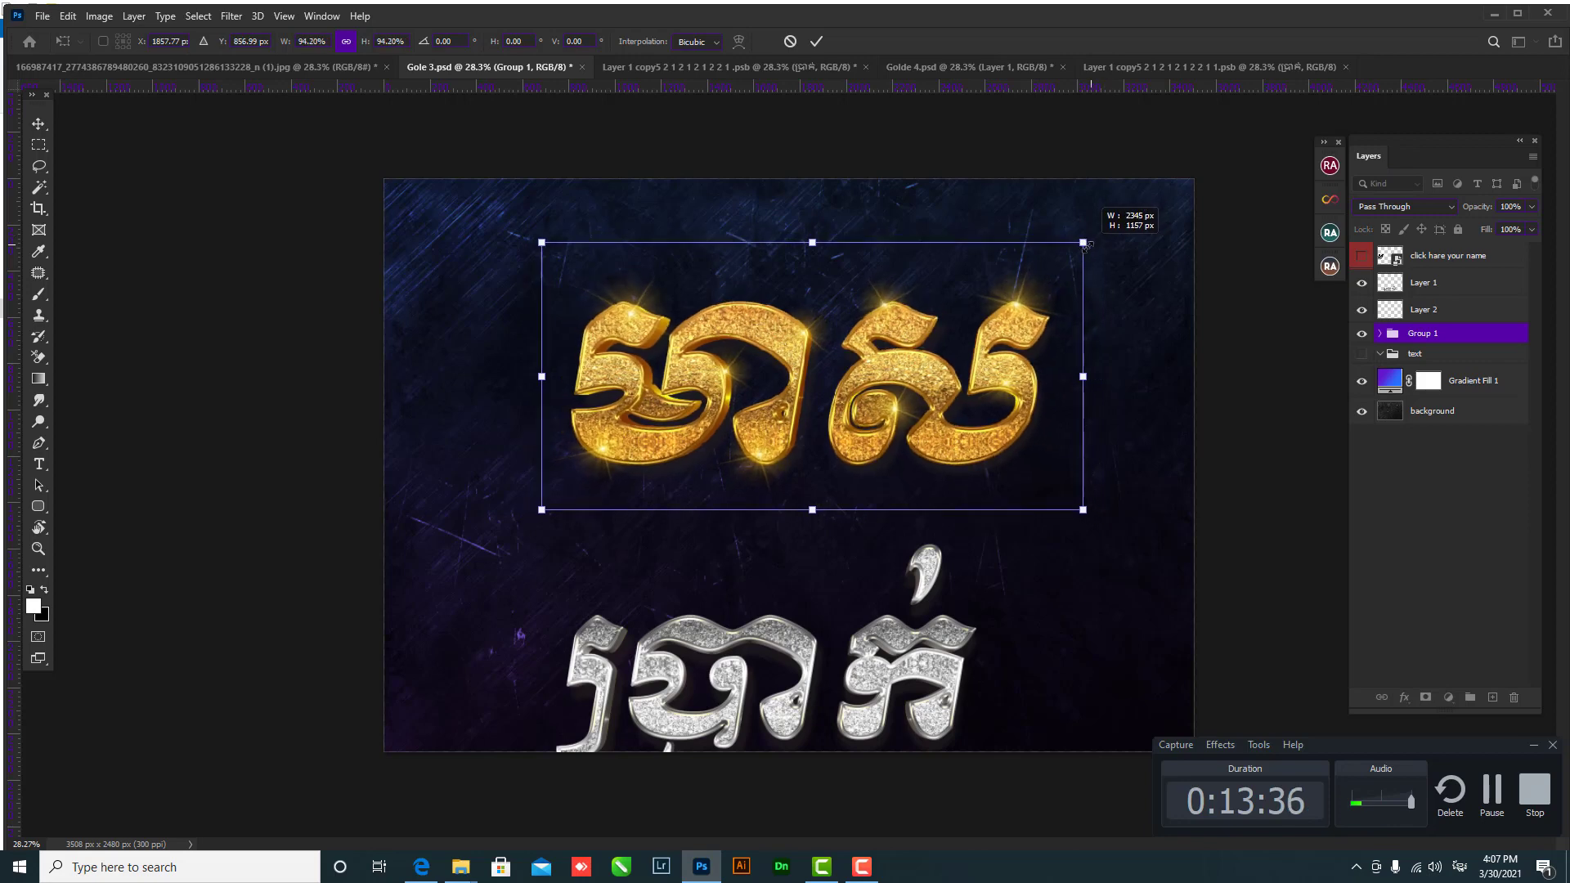
pyautogui.moveTo(1100, 235); pyautogui.dragTo(1066, 242)
pyautogui.moveTo(979, 386); pyautogui.dragTo(972, 379)
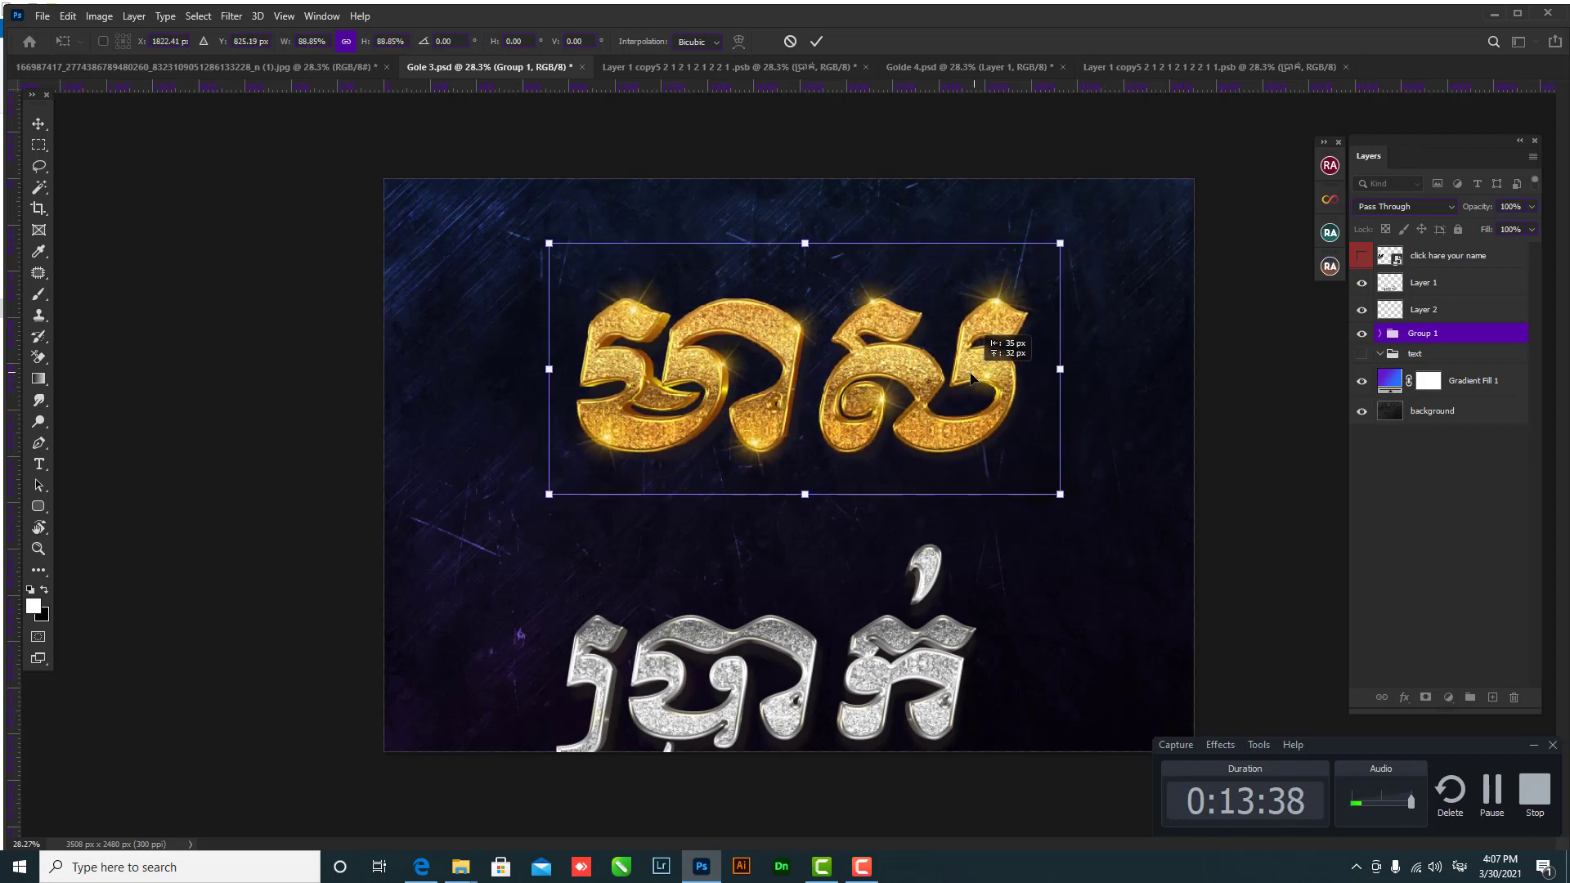
pyautogui.press('Return')
# - Shift the silver word up, then reposition the gold word left and up
pyautogui.moveTo(880, 612); pyautogui.dragTo(913, 542)
pyautogui.moveTo(936, 426); pyautogui.dragTo(935, 389)
pyautogui.hotkey('ctrl', 'z')
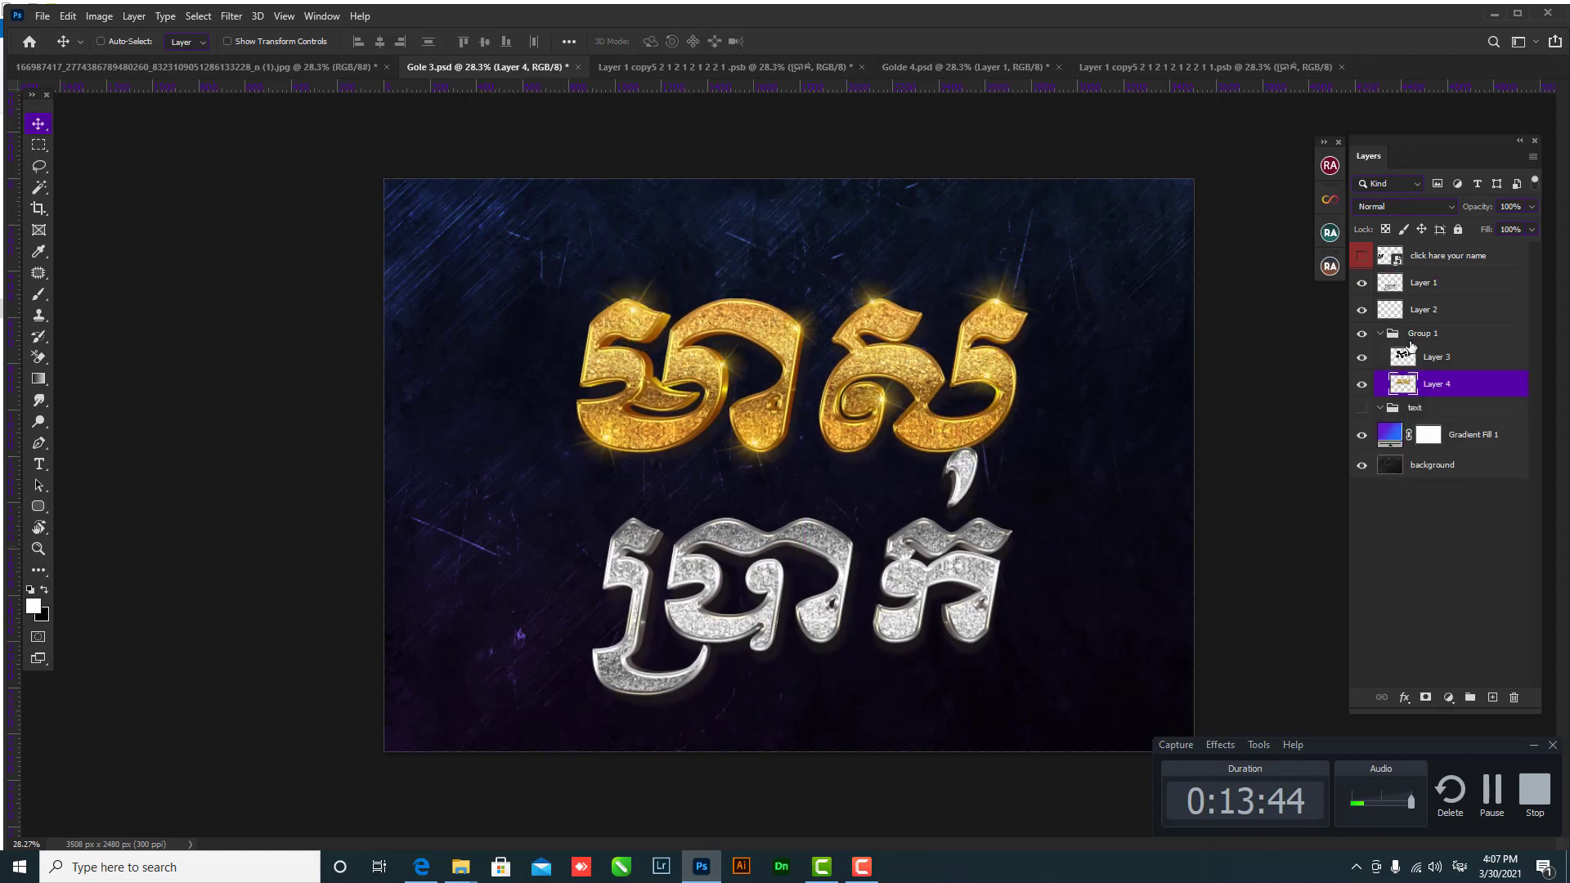
pyautogui.click(1381, 333)
pyautogui.click(1406, 339)
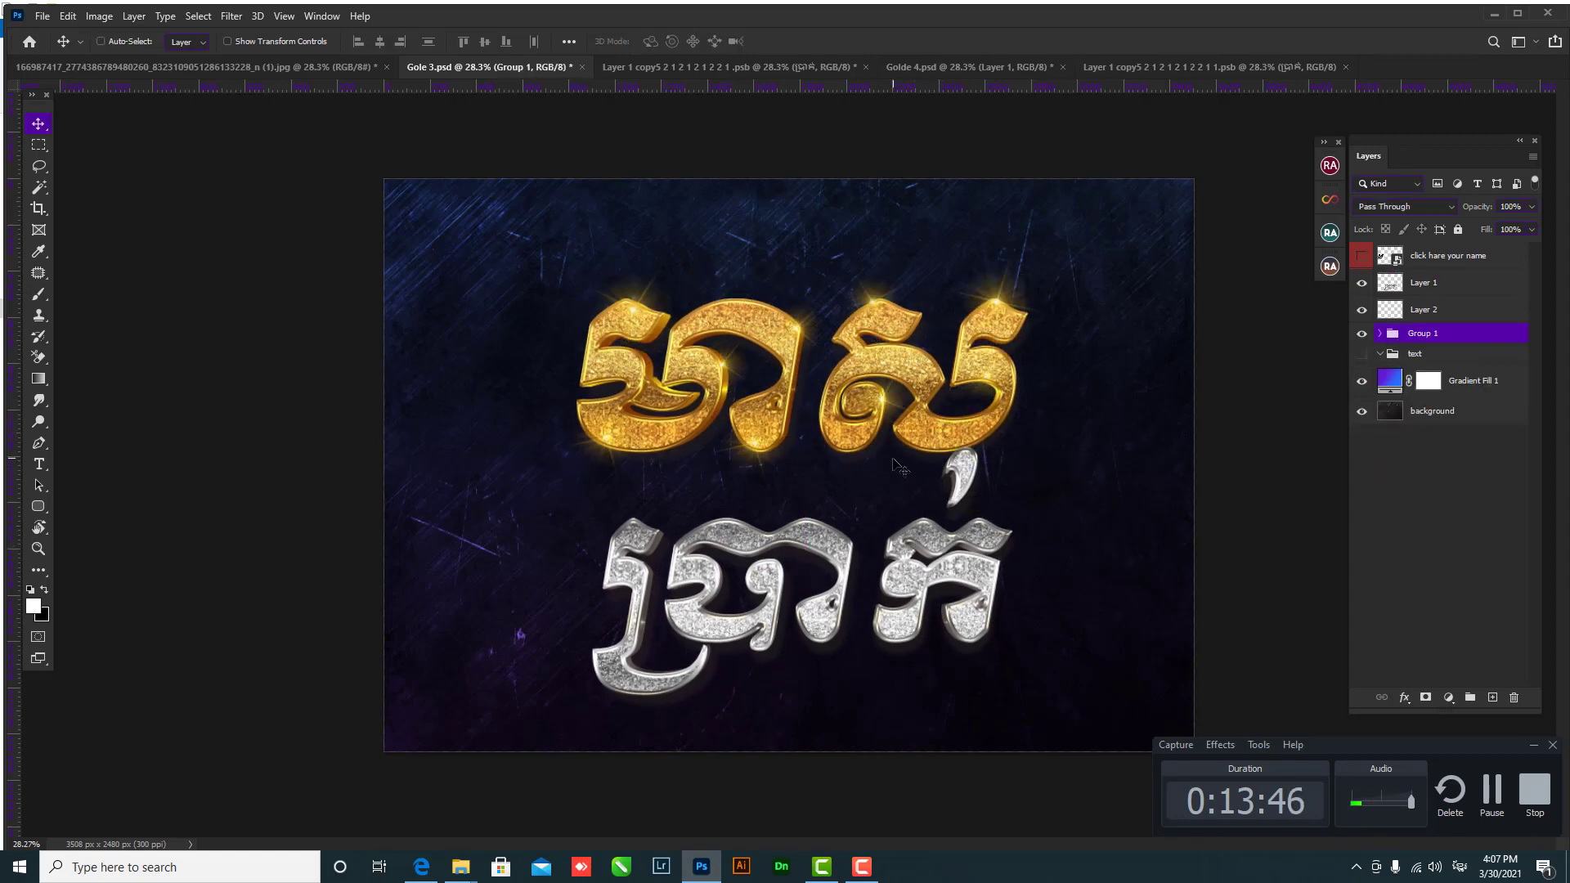
pyautogui.hotkey('ctrl', 't')
pyautogui.moveTo(876, 404); pyautogui.dragTo(858, 373)
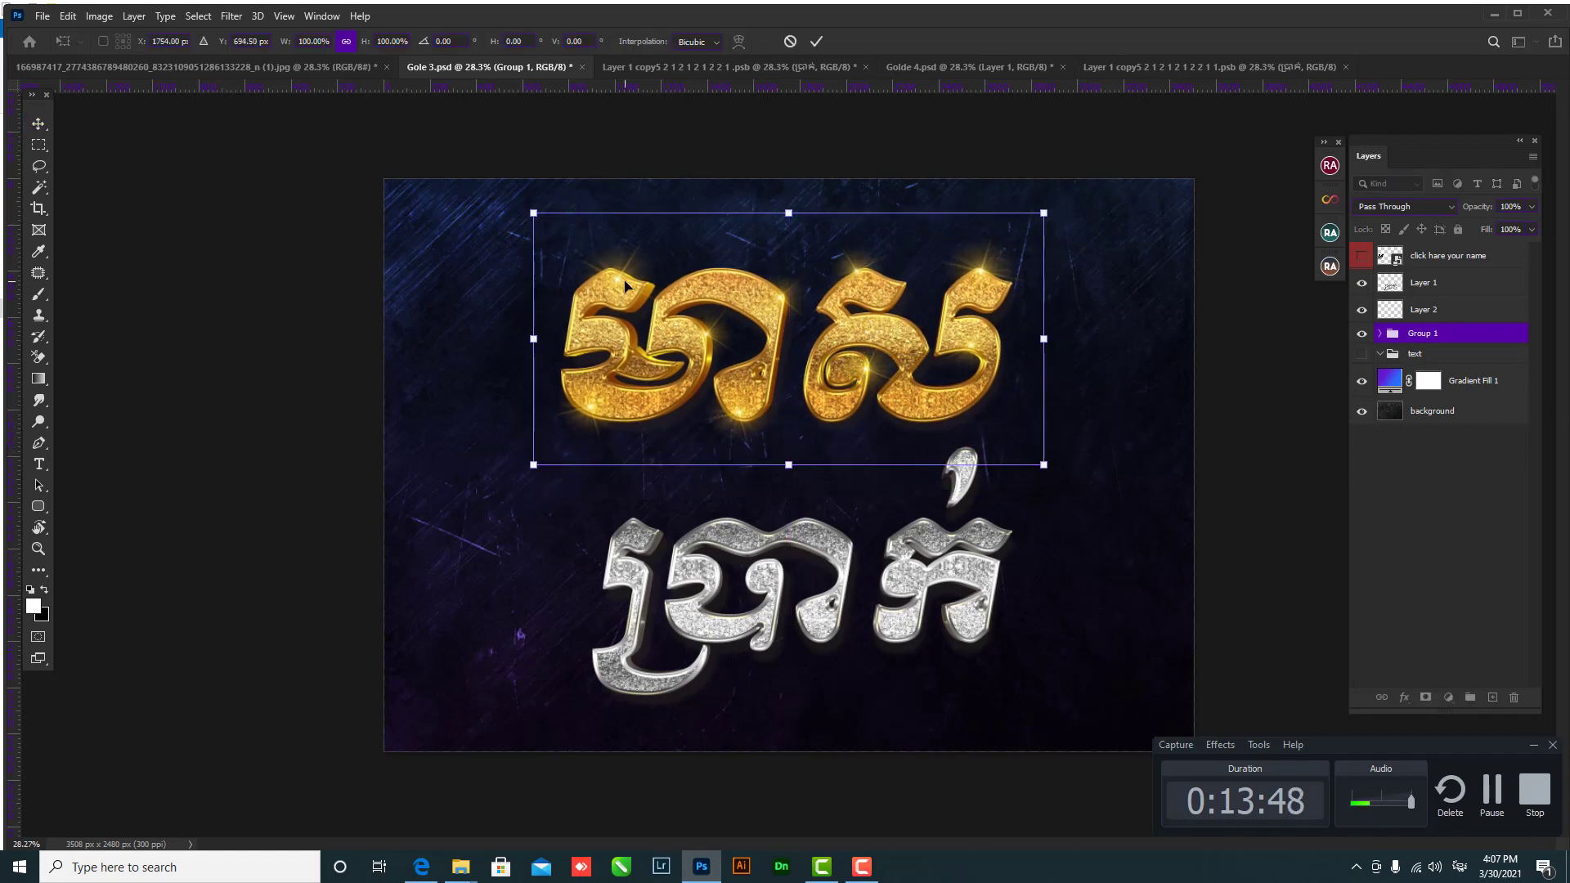
pyautogui.press('Return')
# - Enlarge the silver word to about 110% beneath the gold word
pyautogui.moveTo(929, 572); pyautogui.dragTo(913, 576)
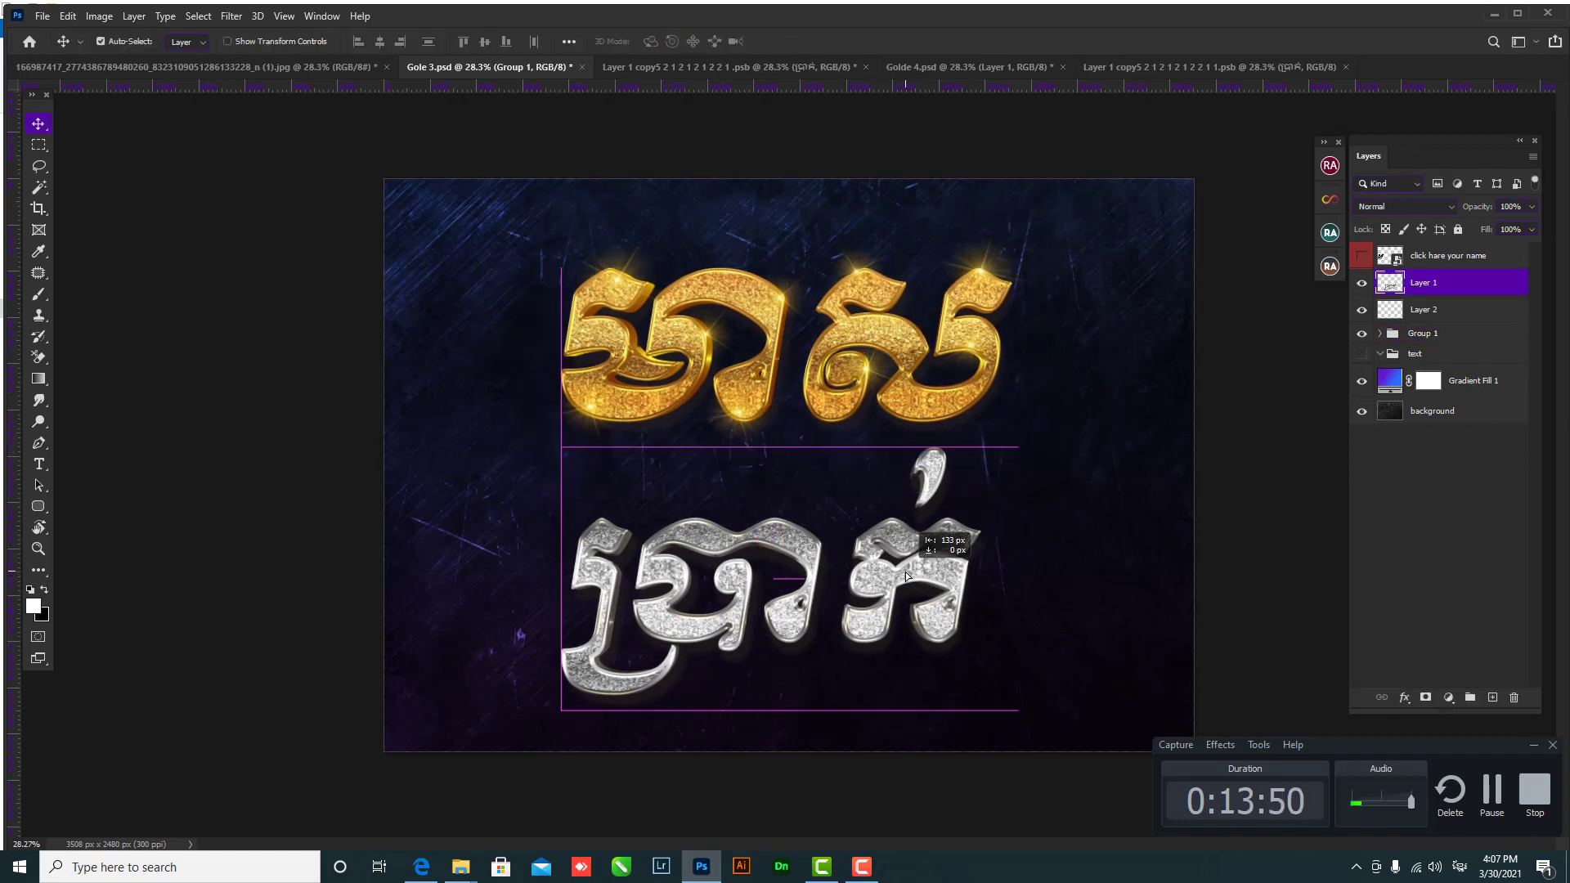
pyautogui.hotkey('ctrl', 't')
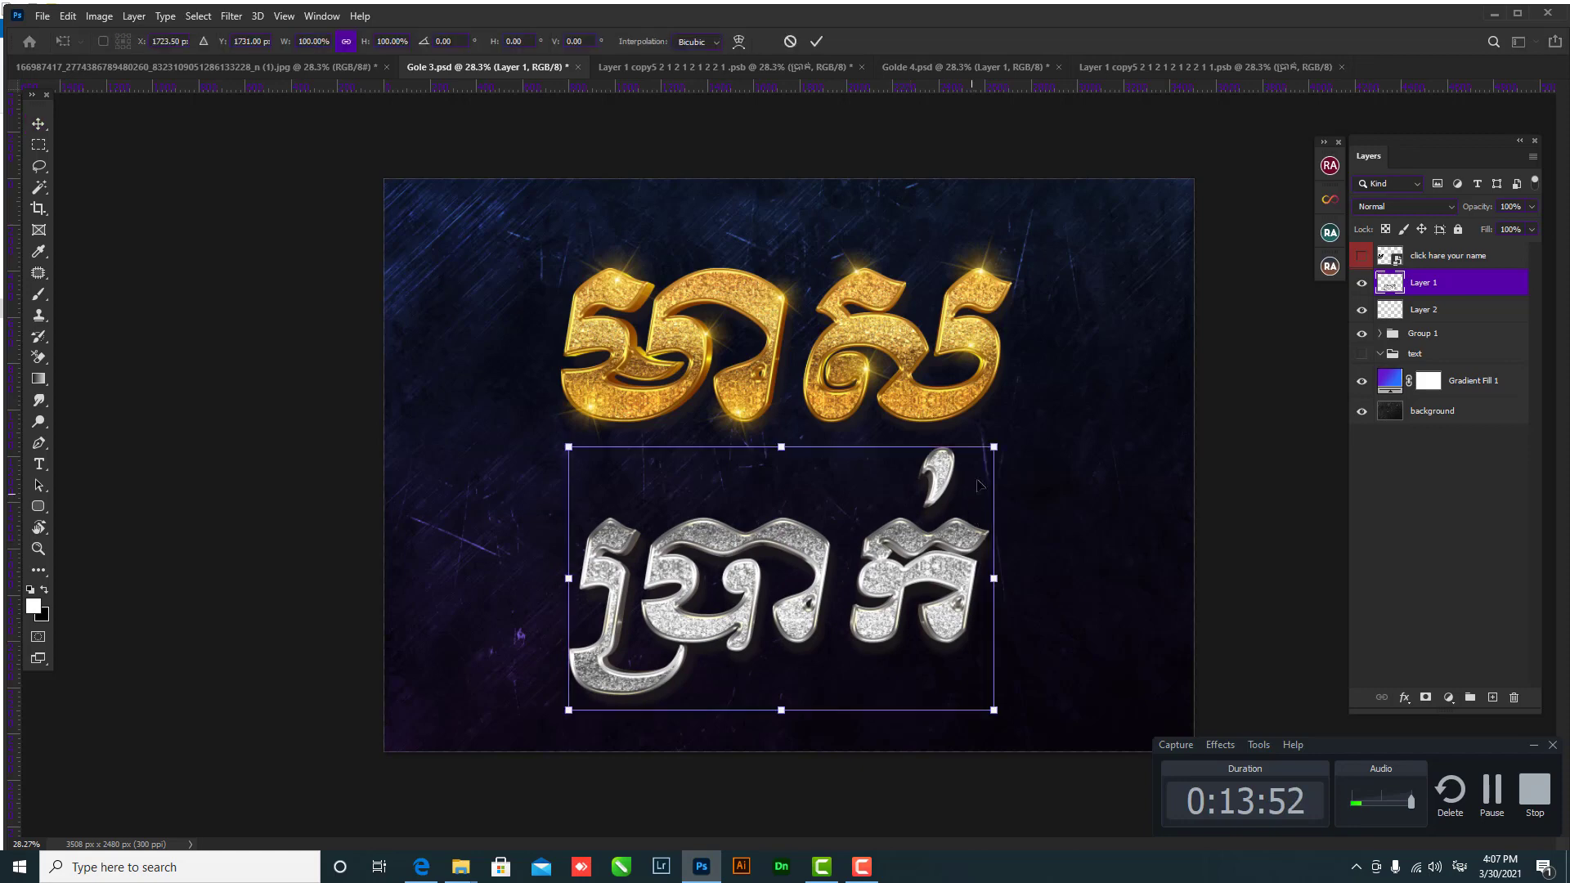
pyautogui.moveTo(994, 448)
pyautogui.mouseDown()
pyautogui.moveTo(1043, 435)
pyautogui.moveTo(1023, 448)
pyautogui.mouseUp()
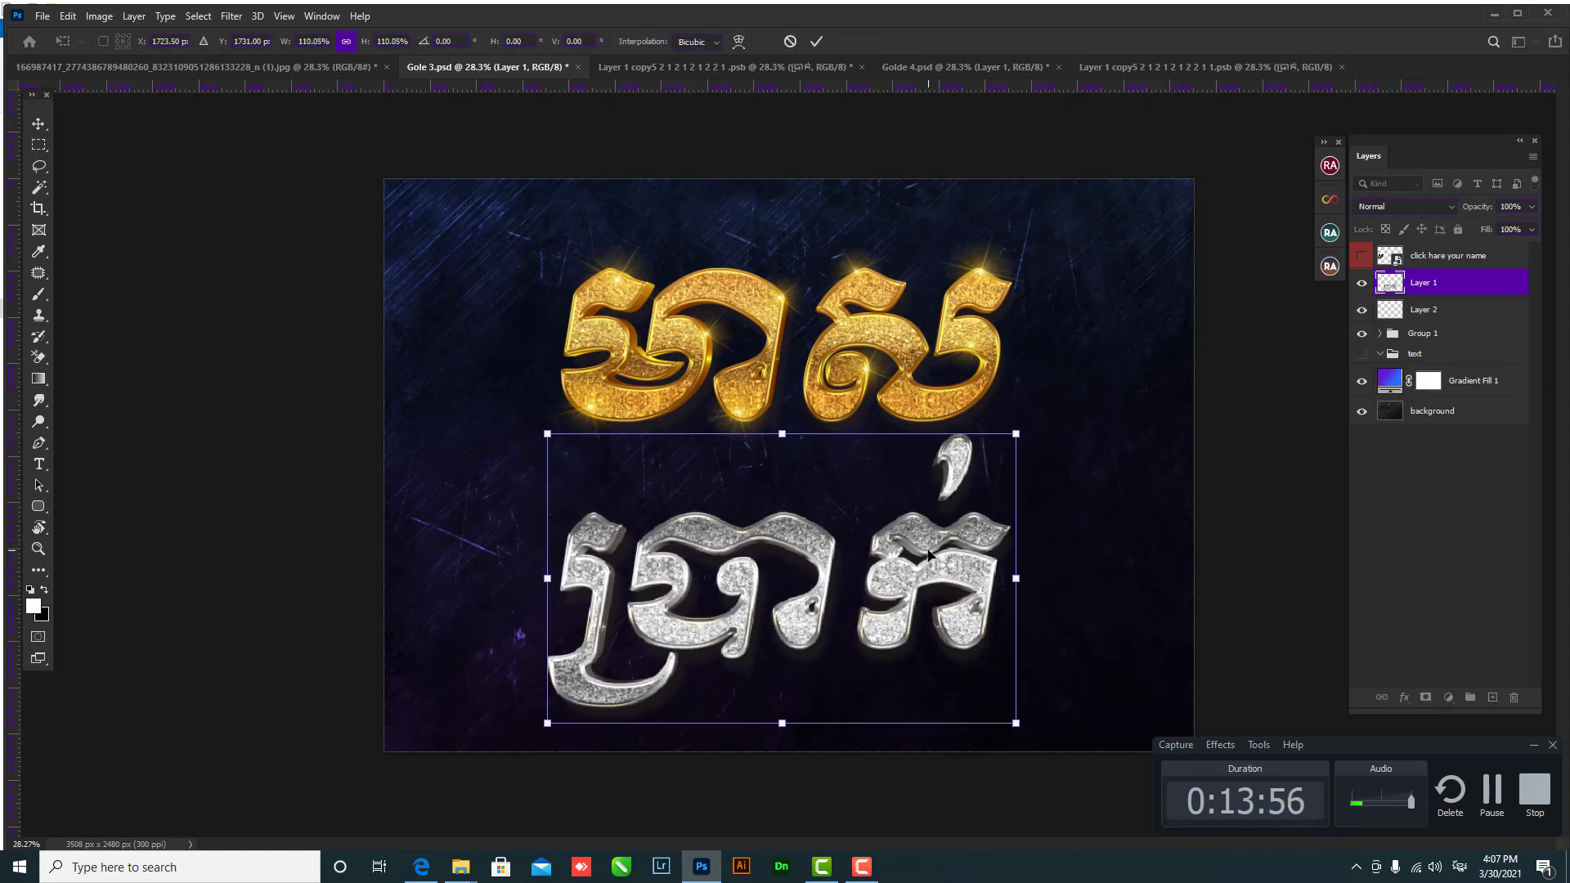
pyautogui.press('Return')
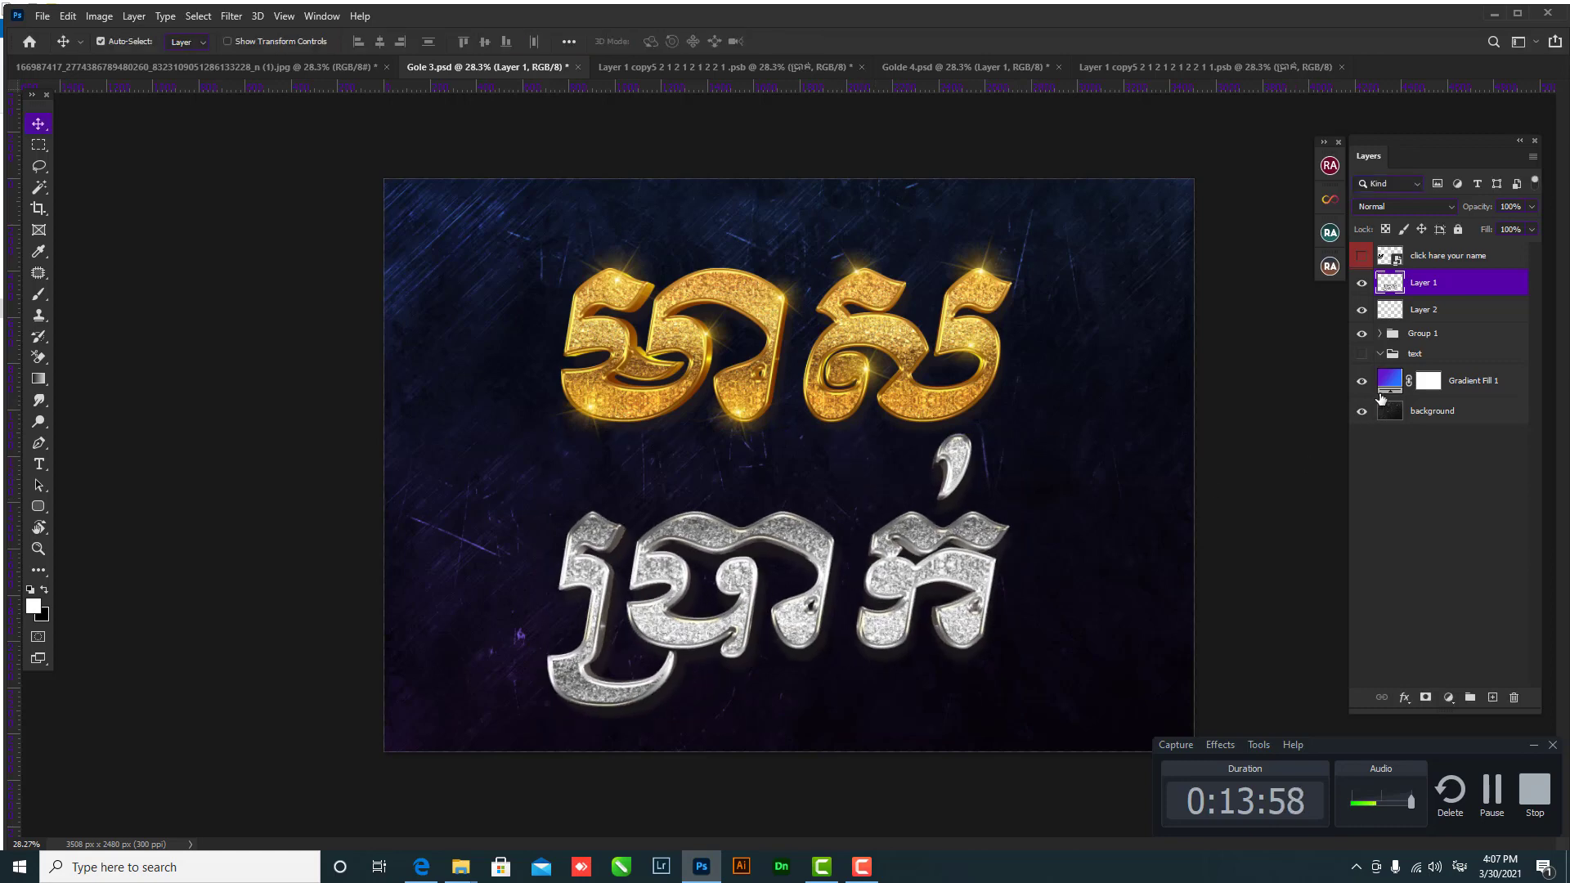
# - Delete the purple Gradient Fill 1 layer and add a new Layer 5 filled with black
pyautogui.click(1472, 386)
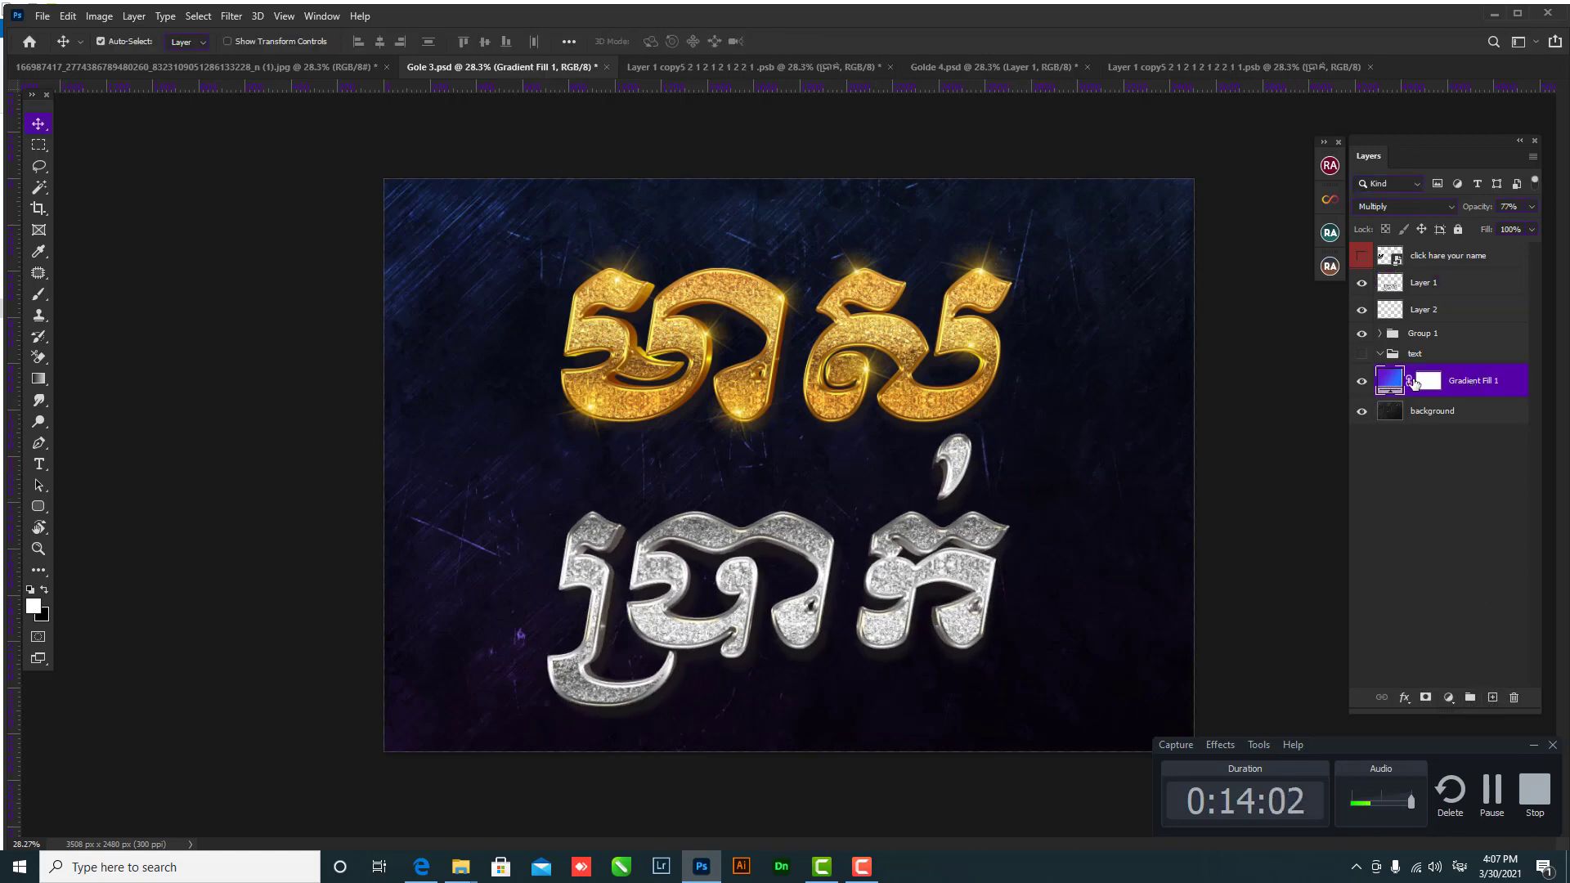
pyautogui.moveTo(1409, 382); pyautogui.dragTo(1514, 697)
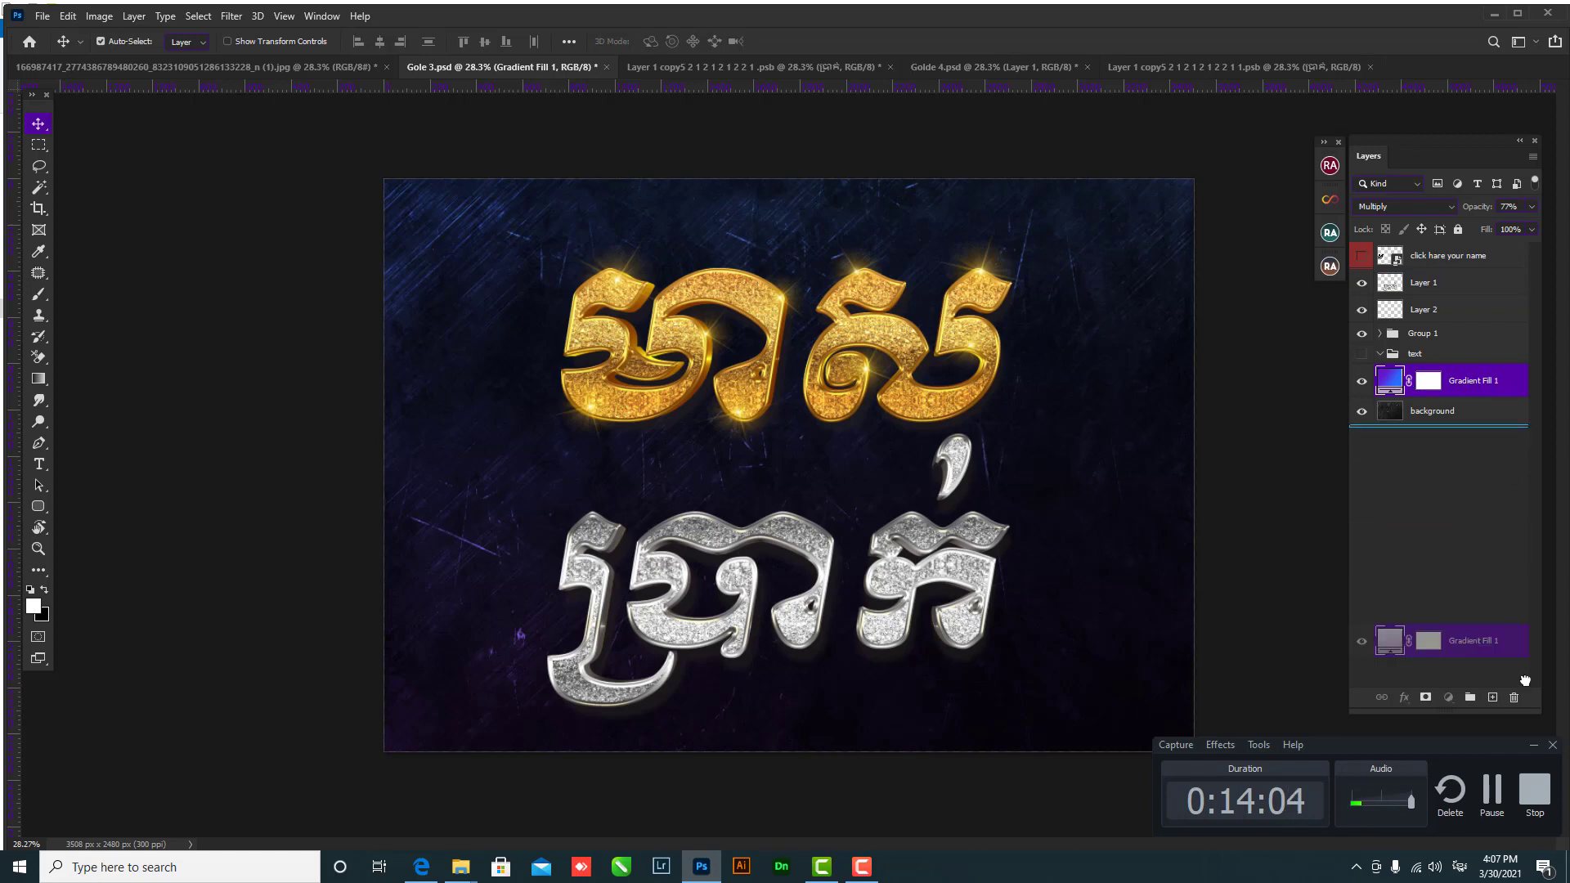
pyautogui.click(1493, 697)
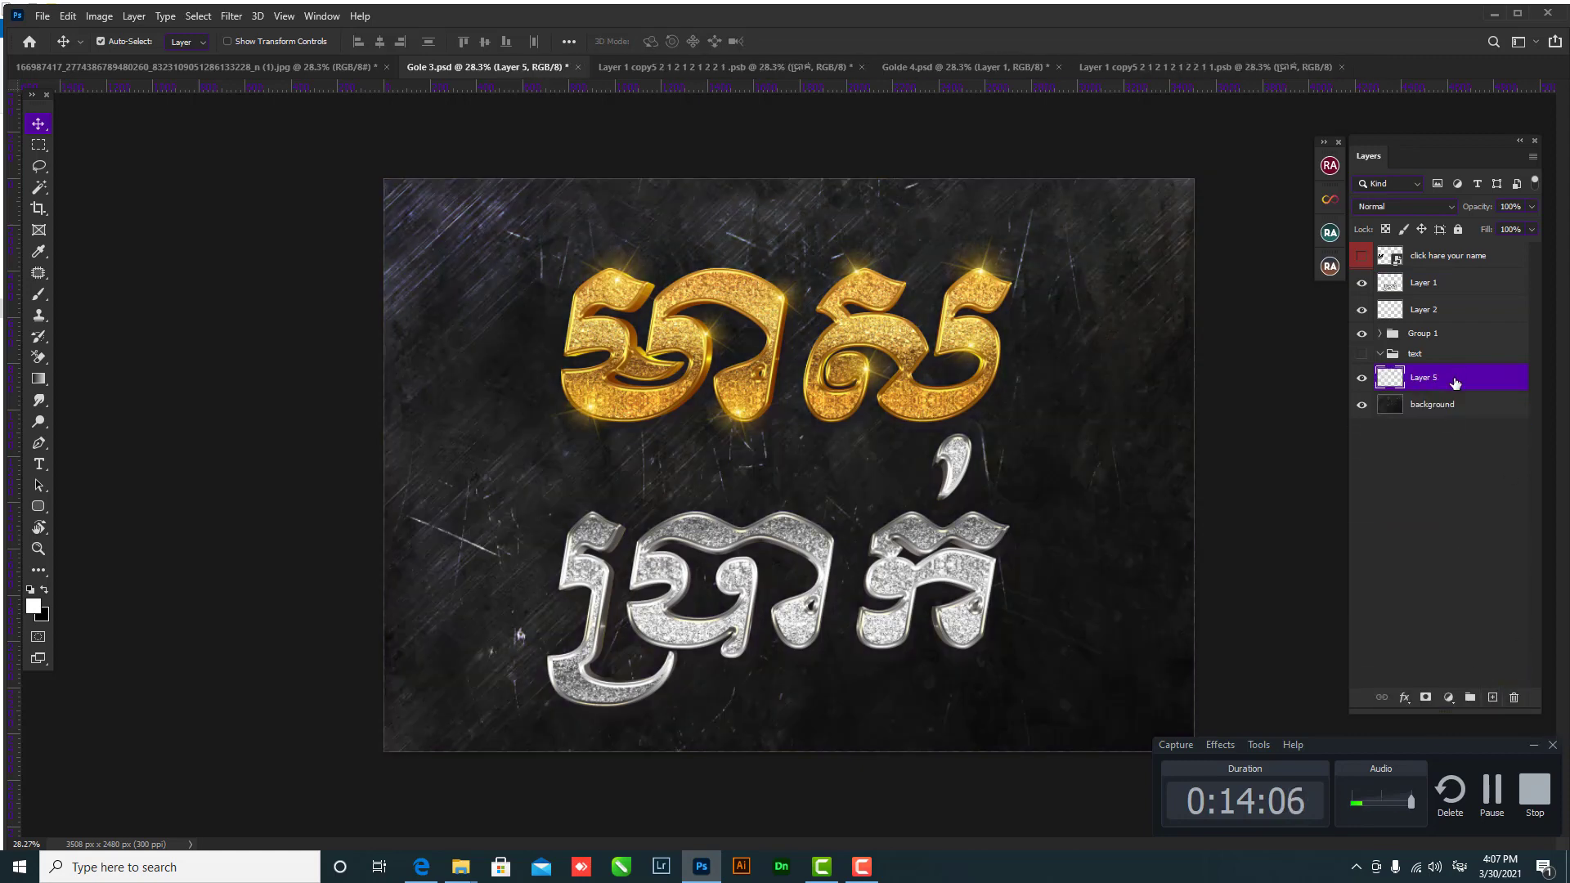
pyautogui.hotkey('alt', 'BackSpace')
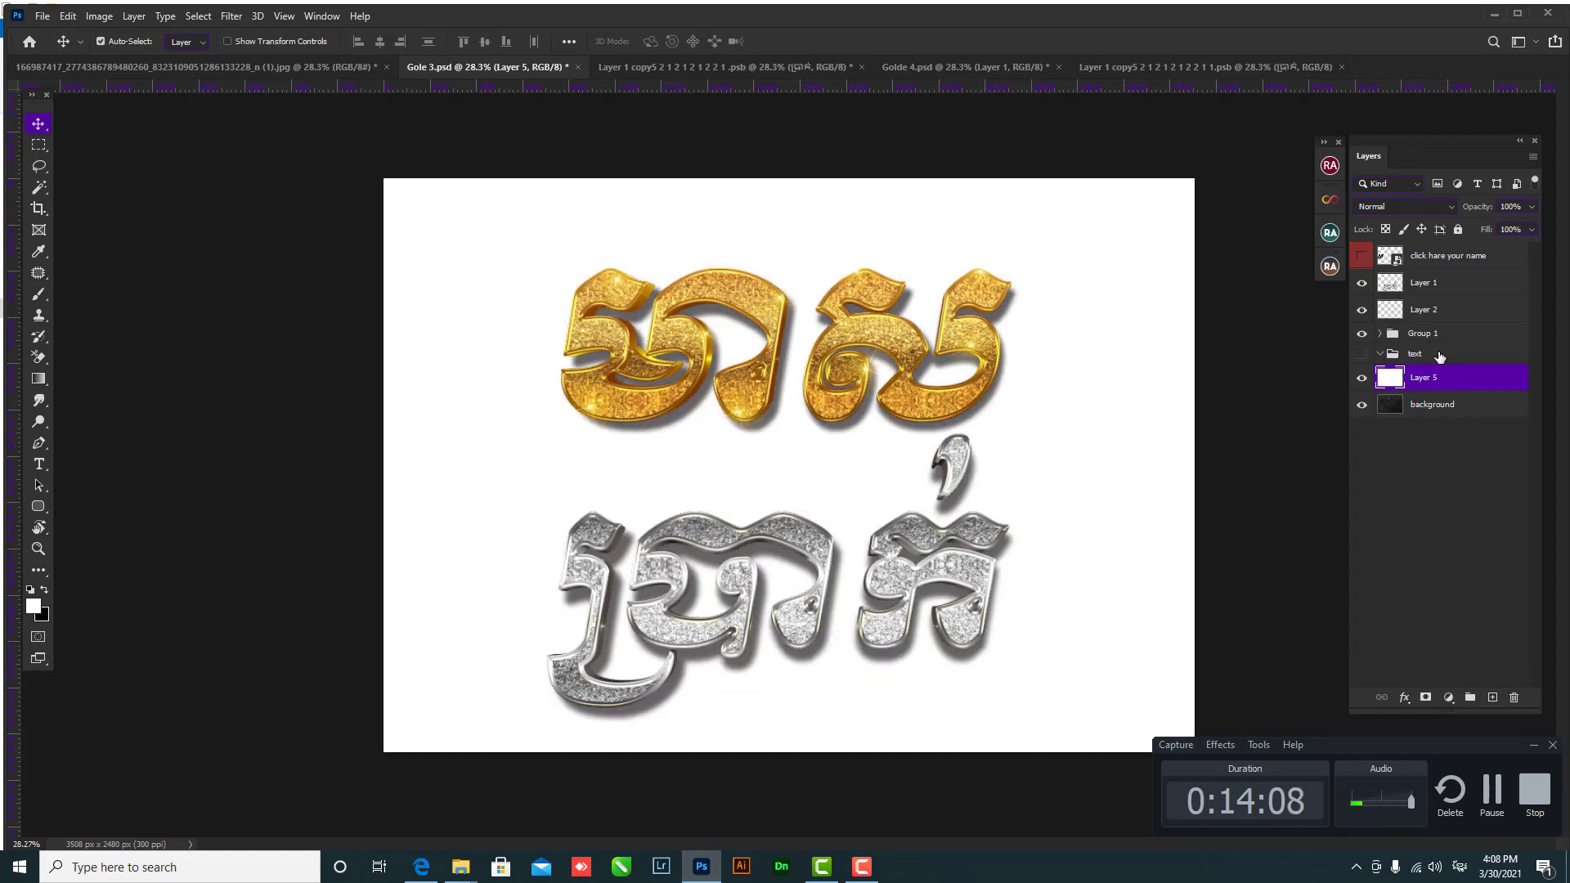
pyautogui.hotkey('ctrl', 'BackSpace')
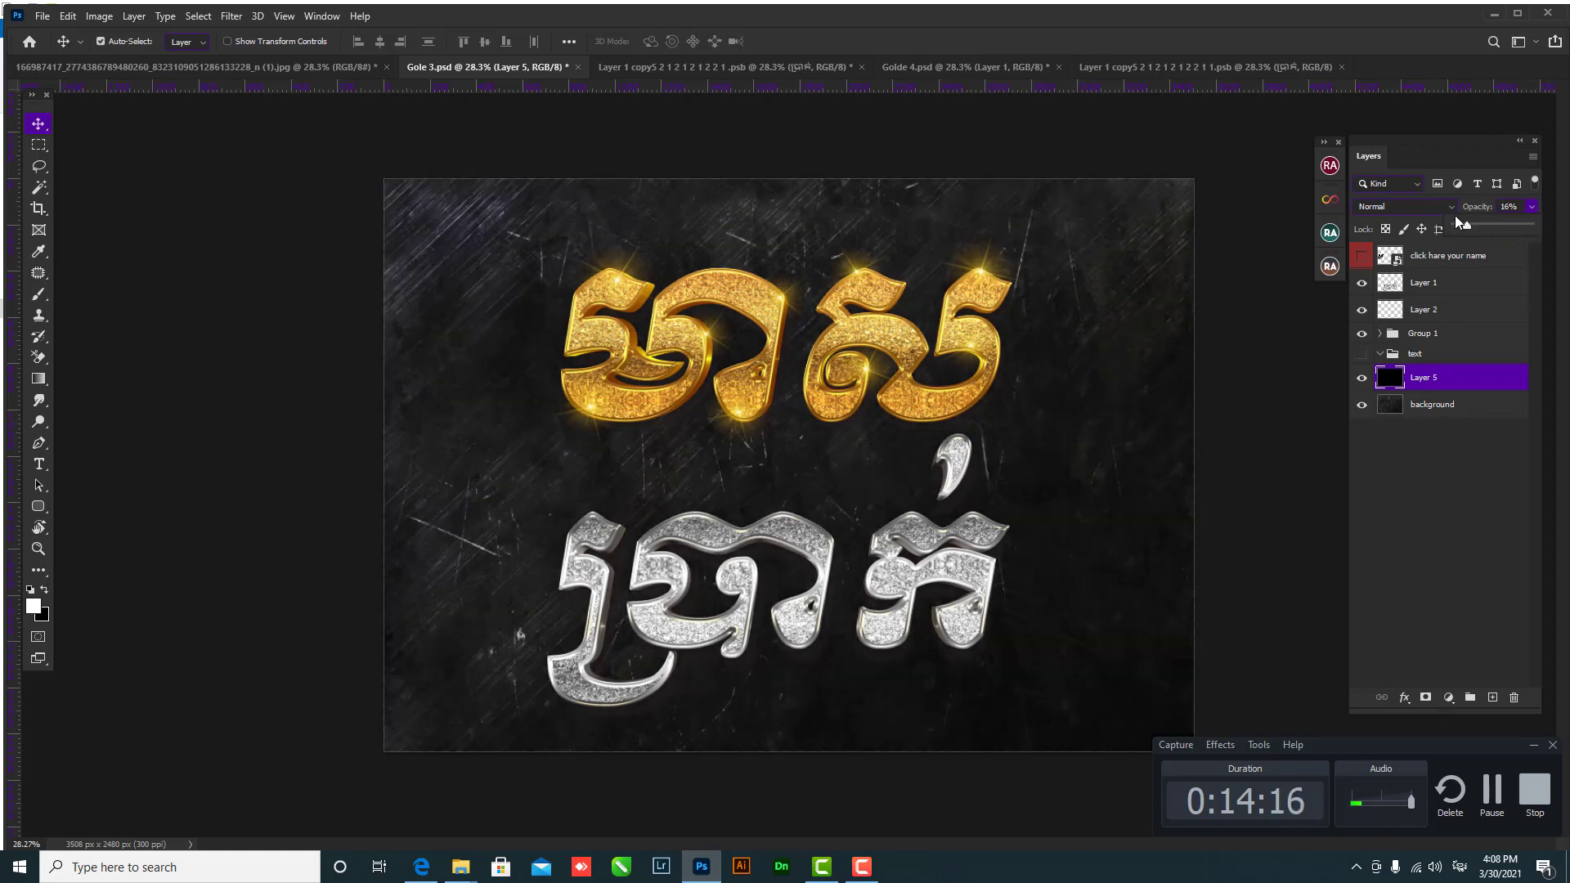
# - Set Layer 5's opacity to 34% so the scratched texture shows through
pyautogui.moveTo(1461, 225); pyautogui.dragTo(1455, 225)
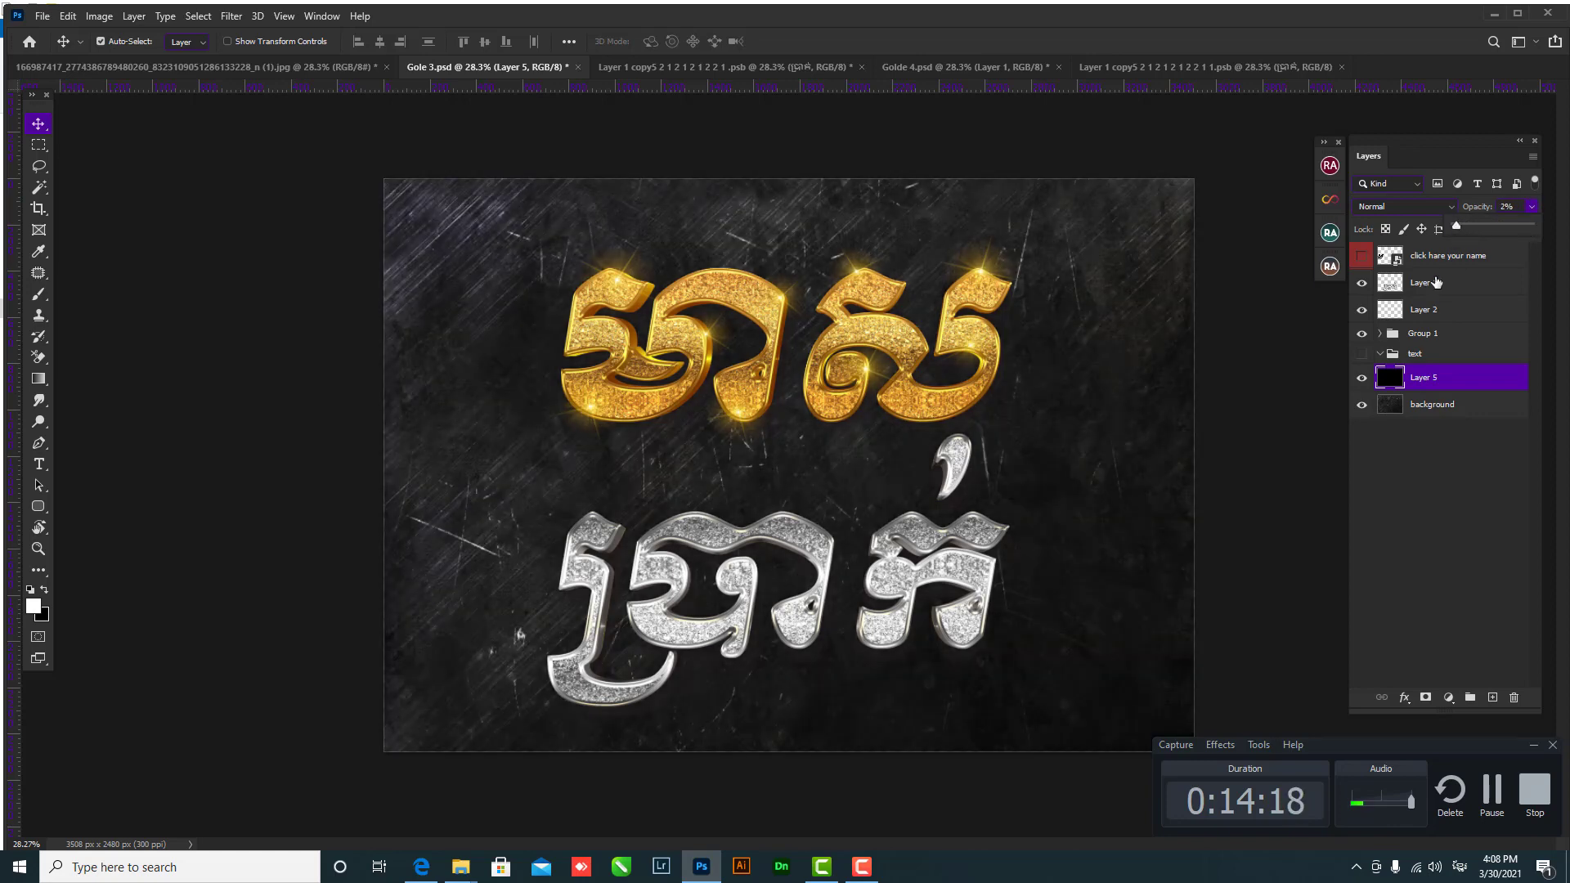
pyautogui.click(1469, 226)
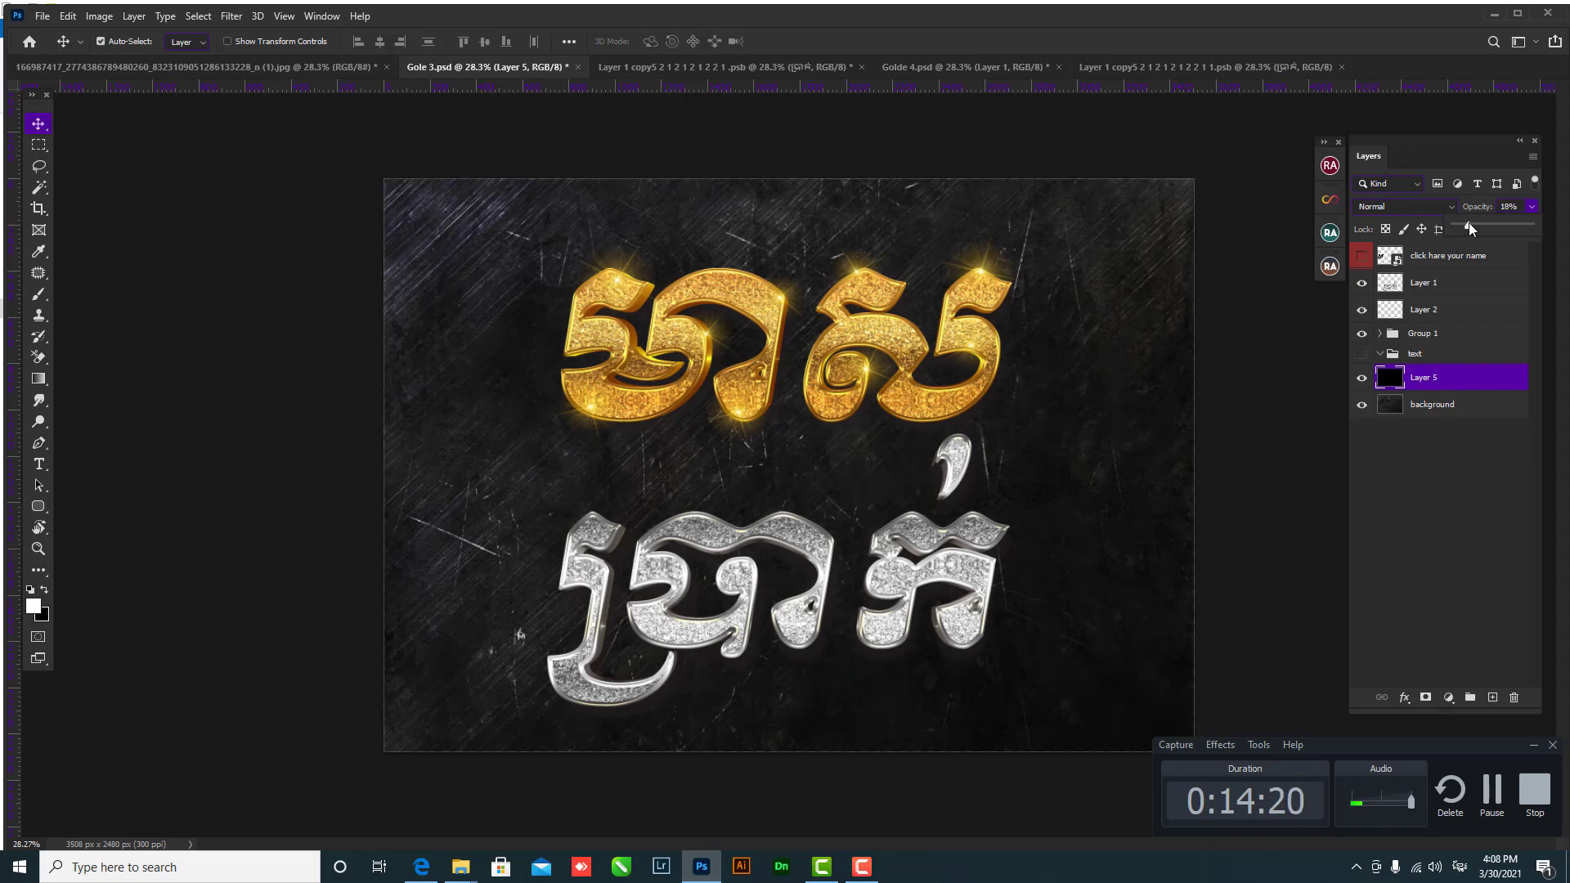
pyautogui.moveTo(1472, 224); pyautogui.dragTo(1464, 226)
# - Add a Gradient Fill layer using the Basics black-to-white preset in Linear style
pyautogui.click(1448, 697)
pyautogui.click(1469, 423)
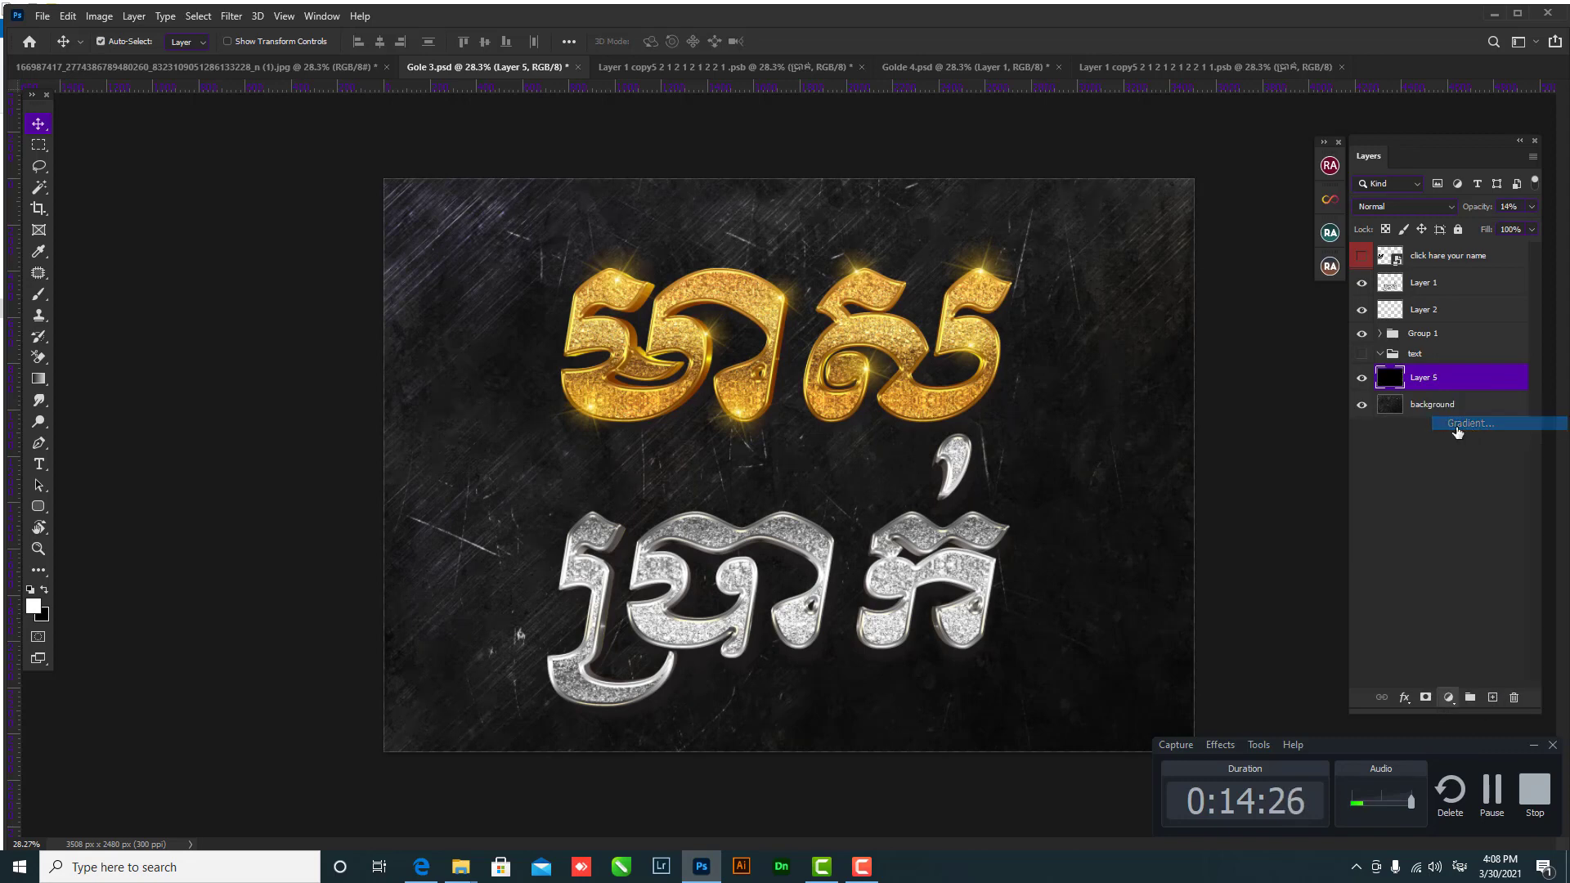
pyautogui.click(309, 209)
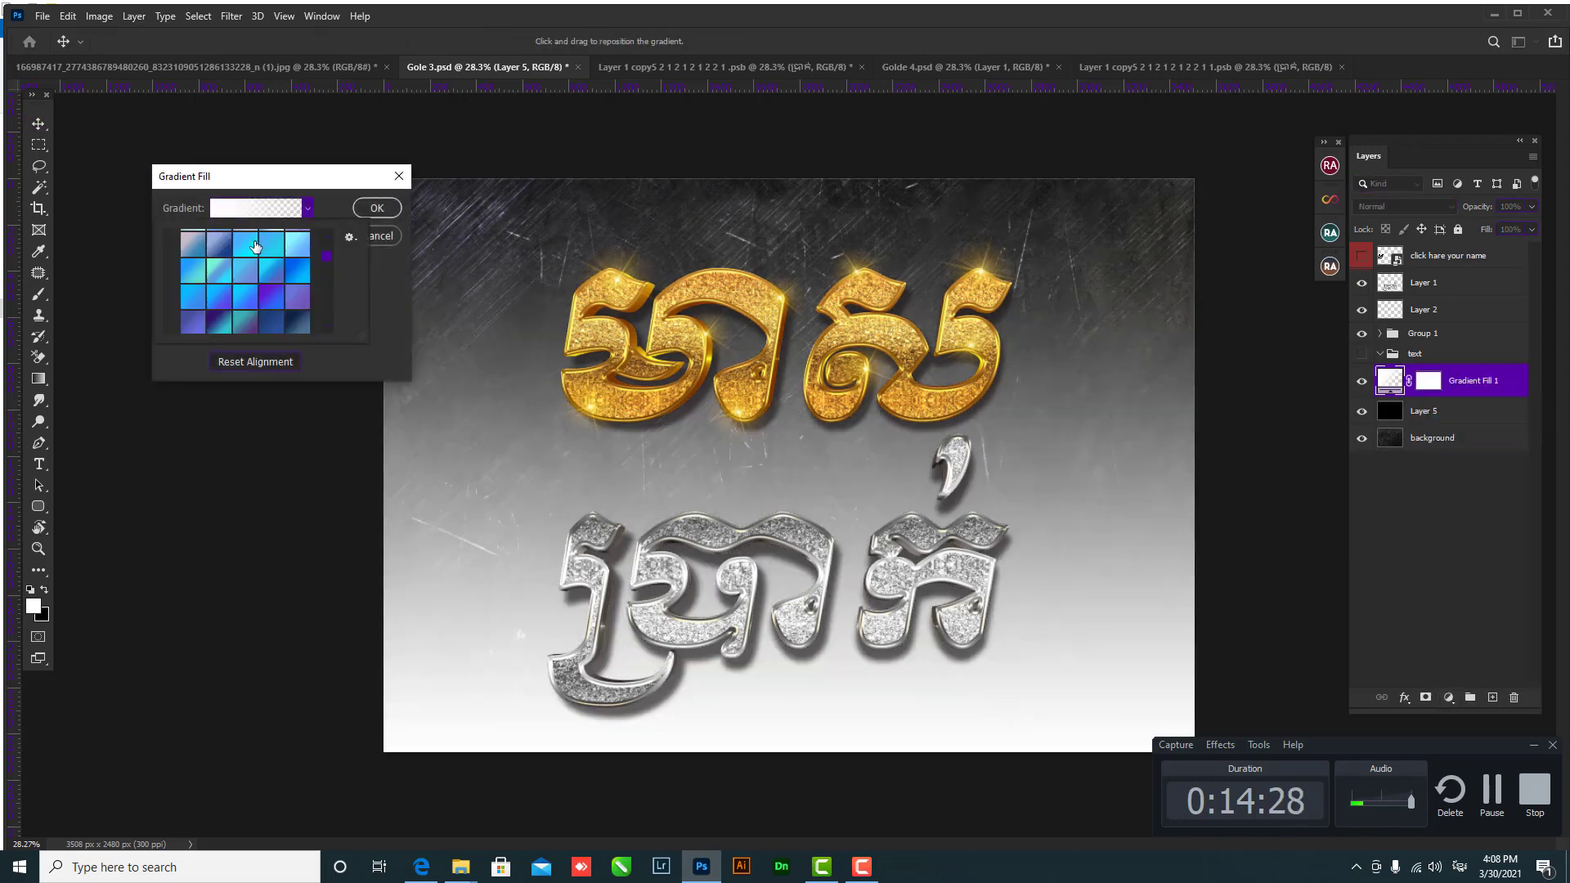
pyautogui.moveTo(329, 257); pyautogui.dragTo(278, 234)
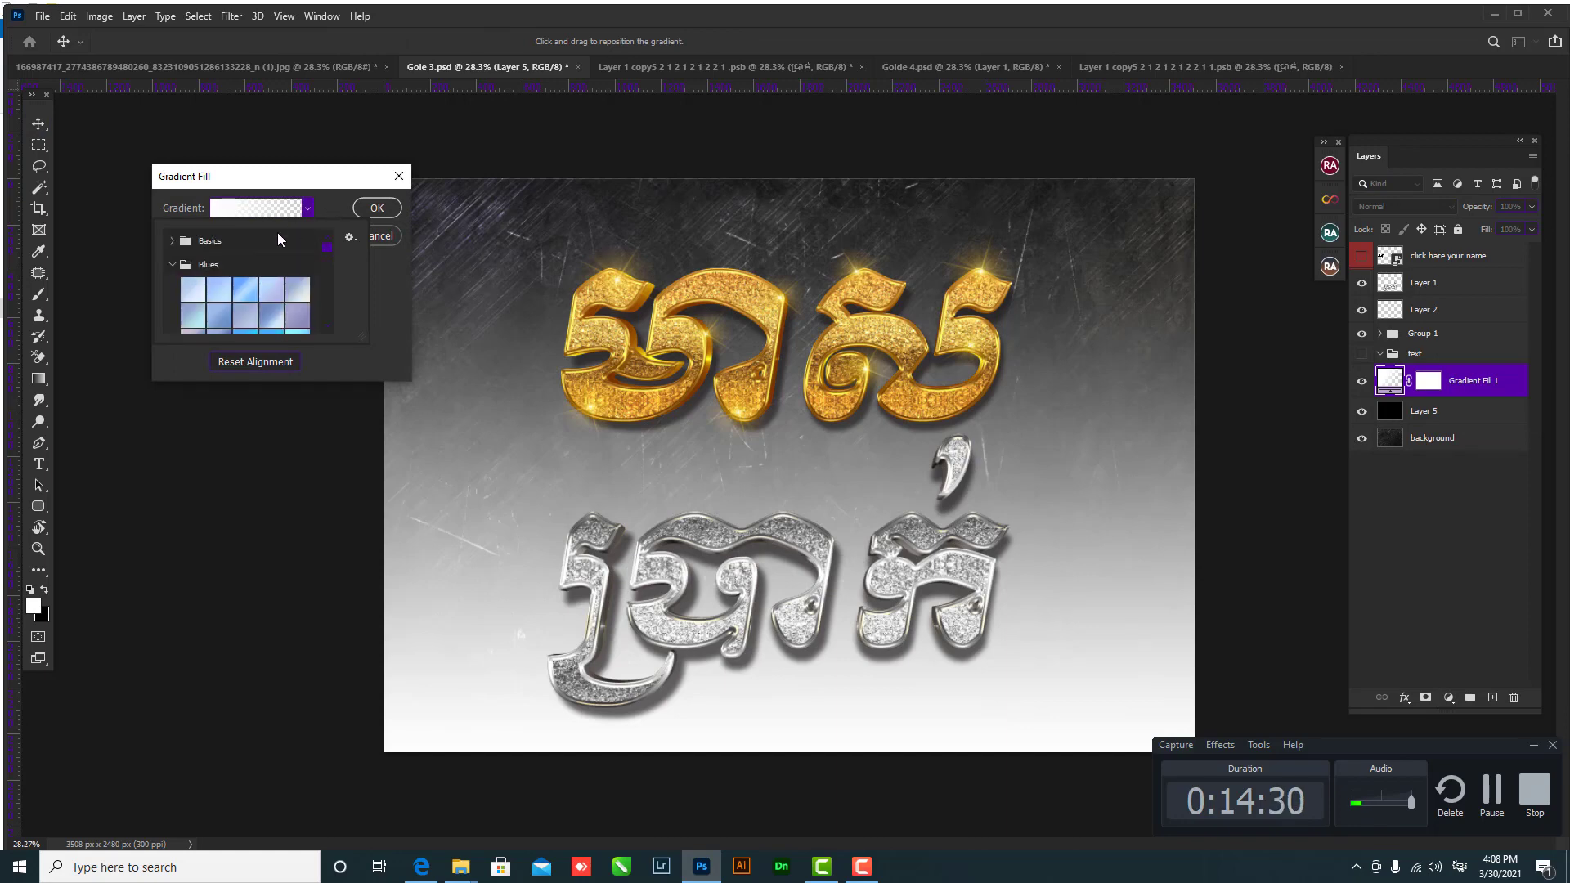
pyautogui.click(181, 242)
pyautogui.click(182, 242)
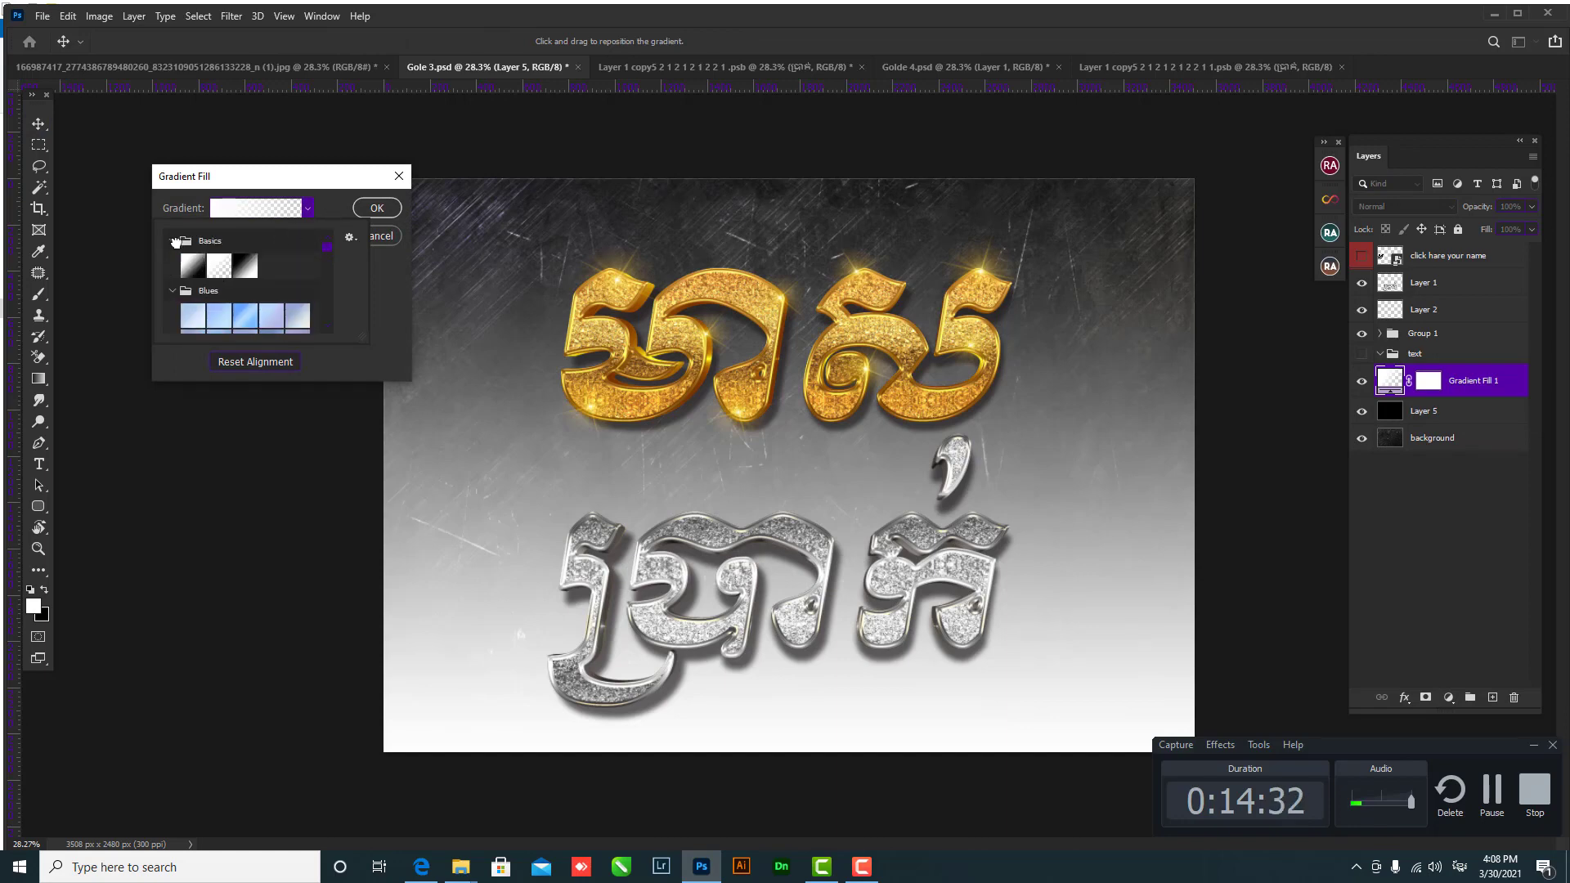
pyautogui.click(245, 265)
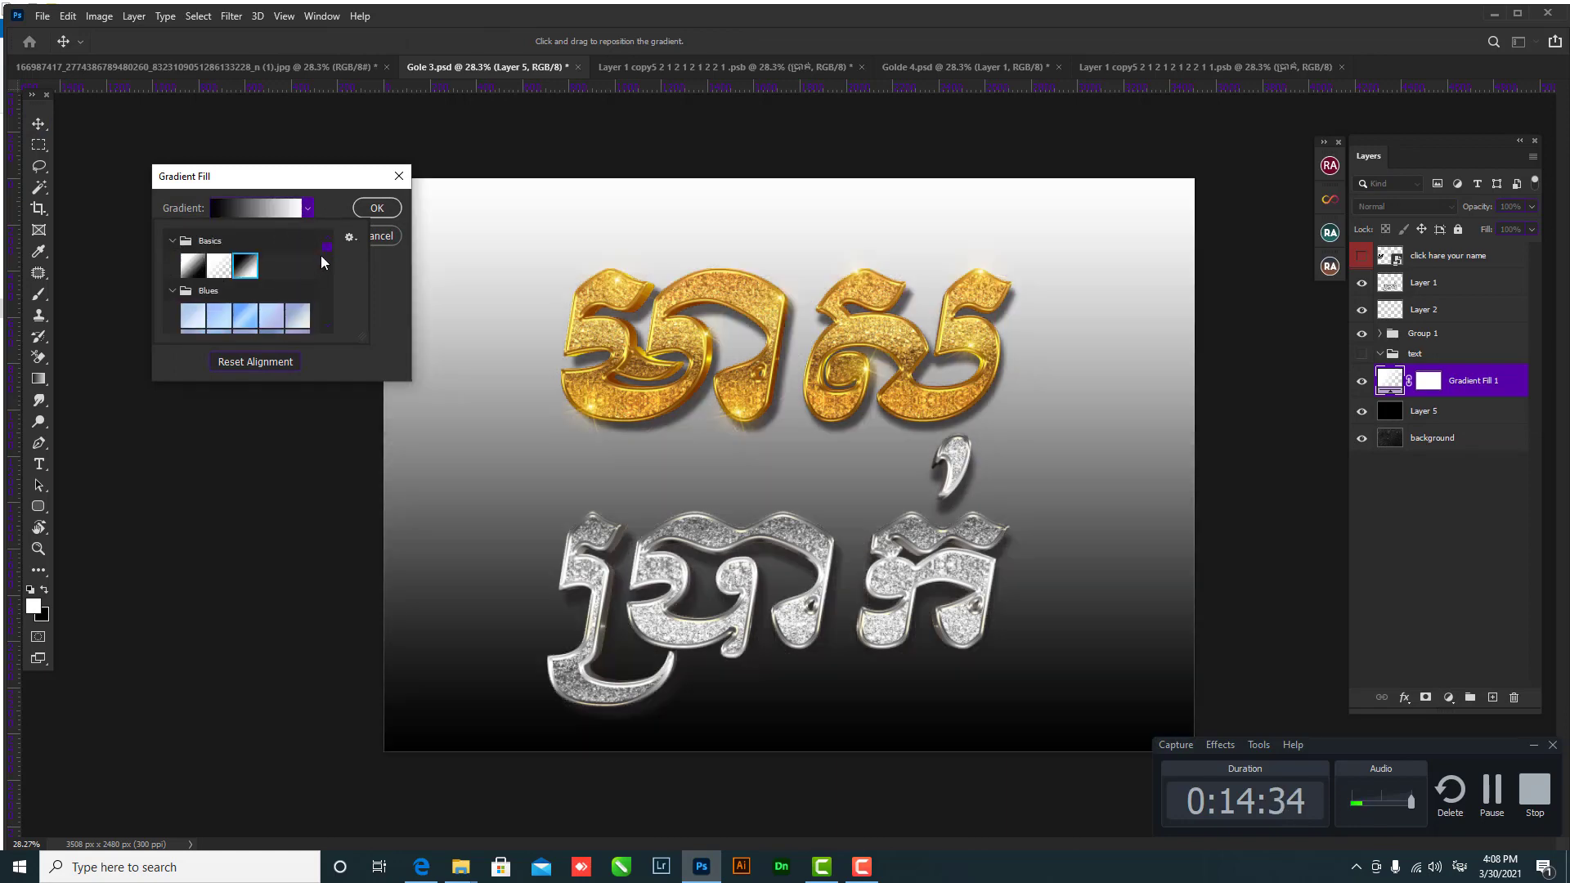
pyautogui.click(309, 209)
pyautogui.click(262, 238)
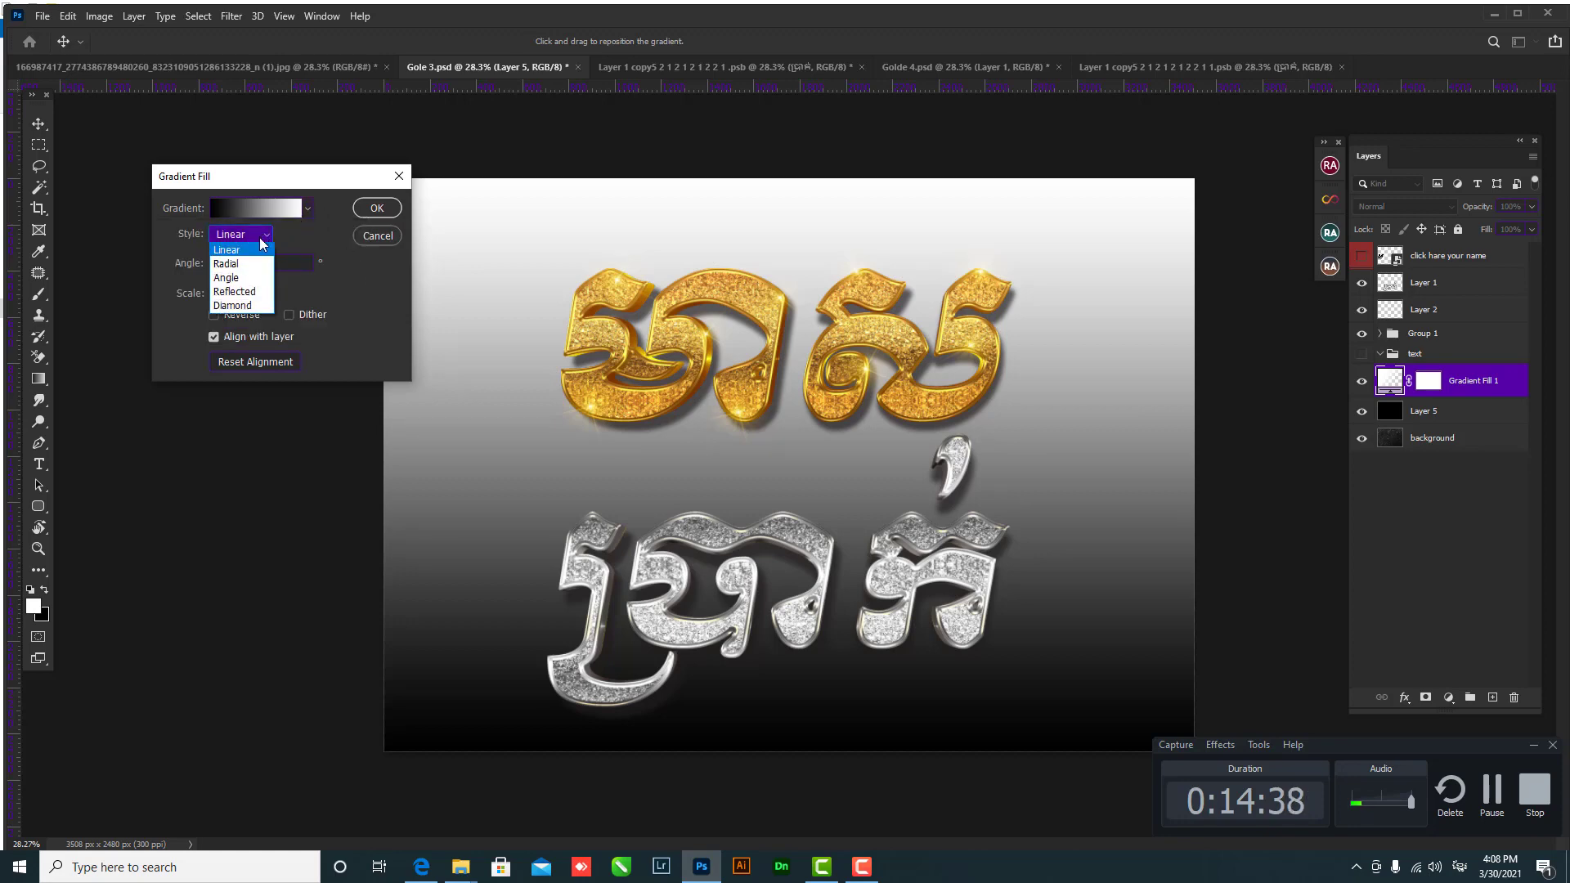
pyautogui.click(378, 201)
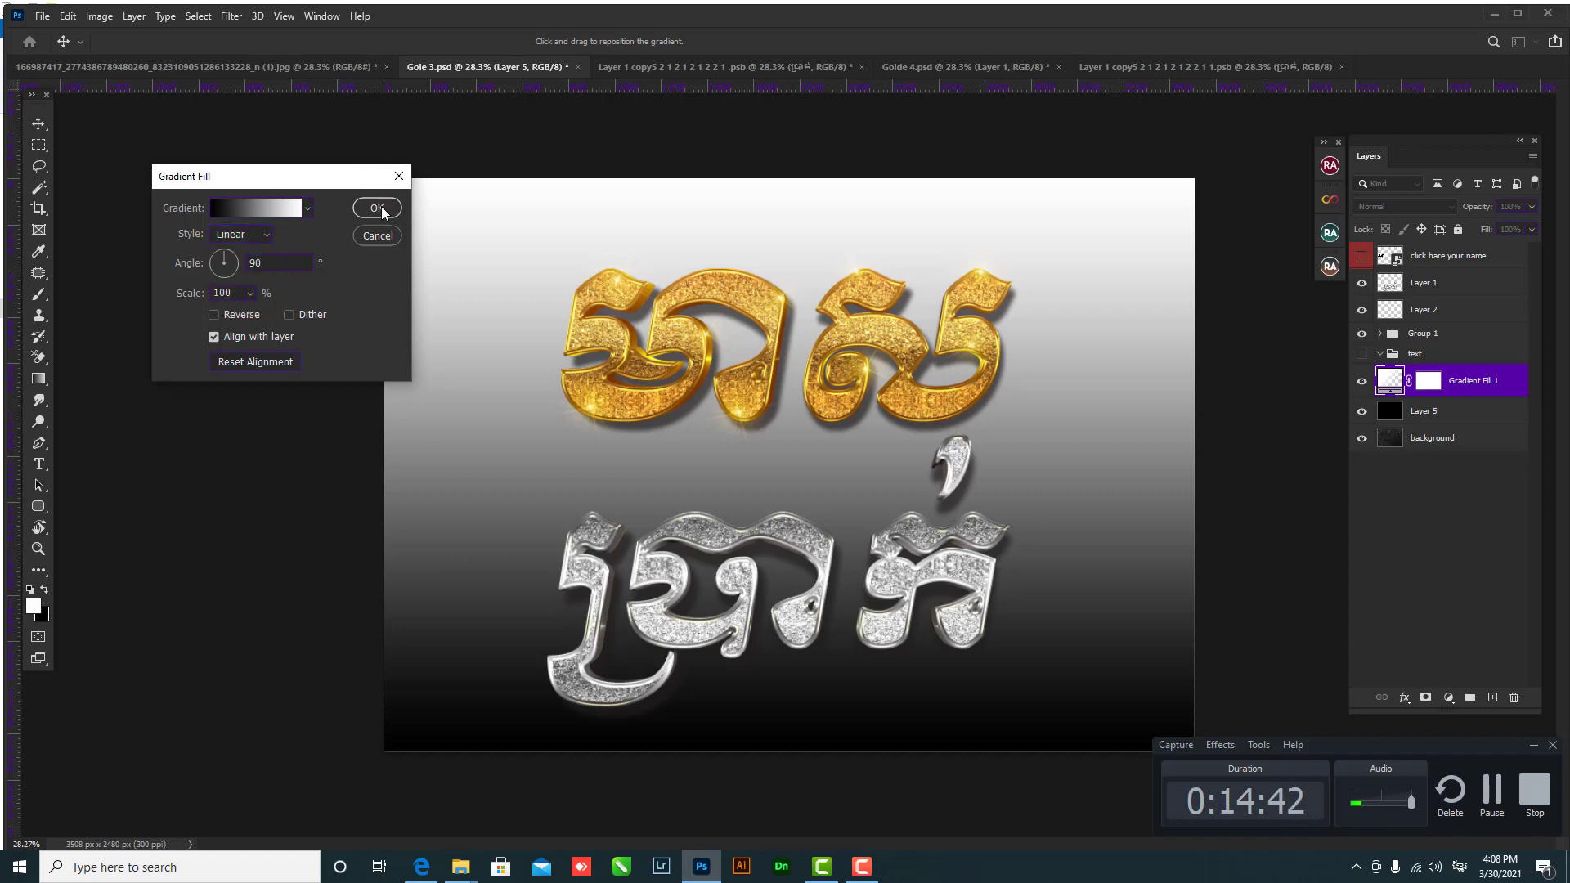
pyautogui.click(376, 208)
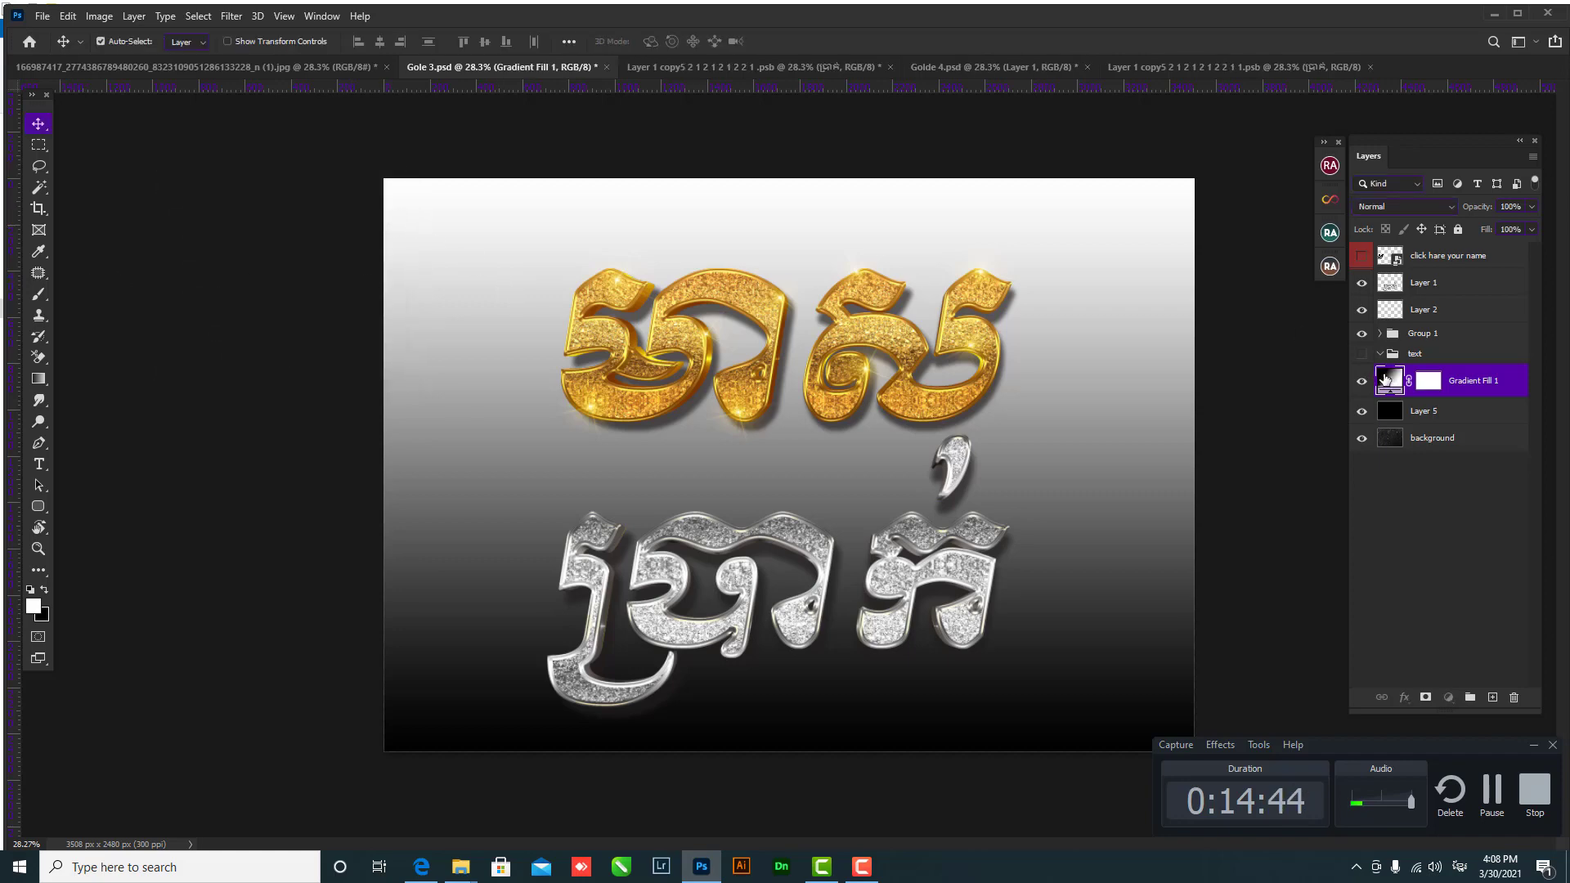
# - Reopen Gradient Fill 1, reposition the gradient on canvas, and set the angle to 144.87°
pyautogui.doubleClick(1388, 380)
pyautogui.moveTo(449, 238); pyautogui.dragTo(647, 422)
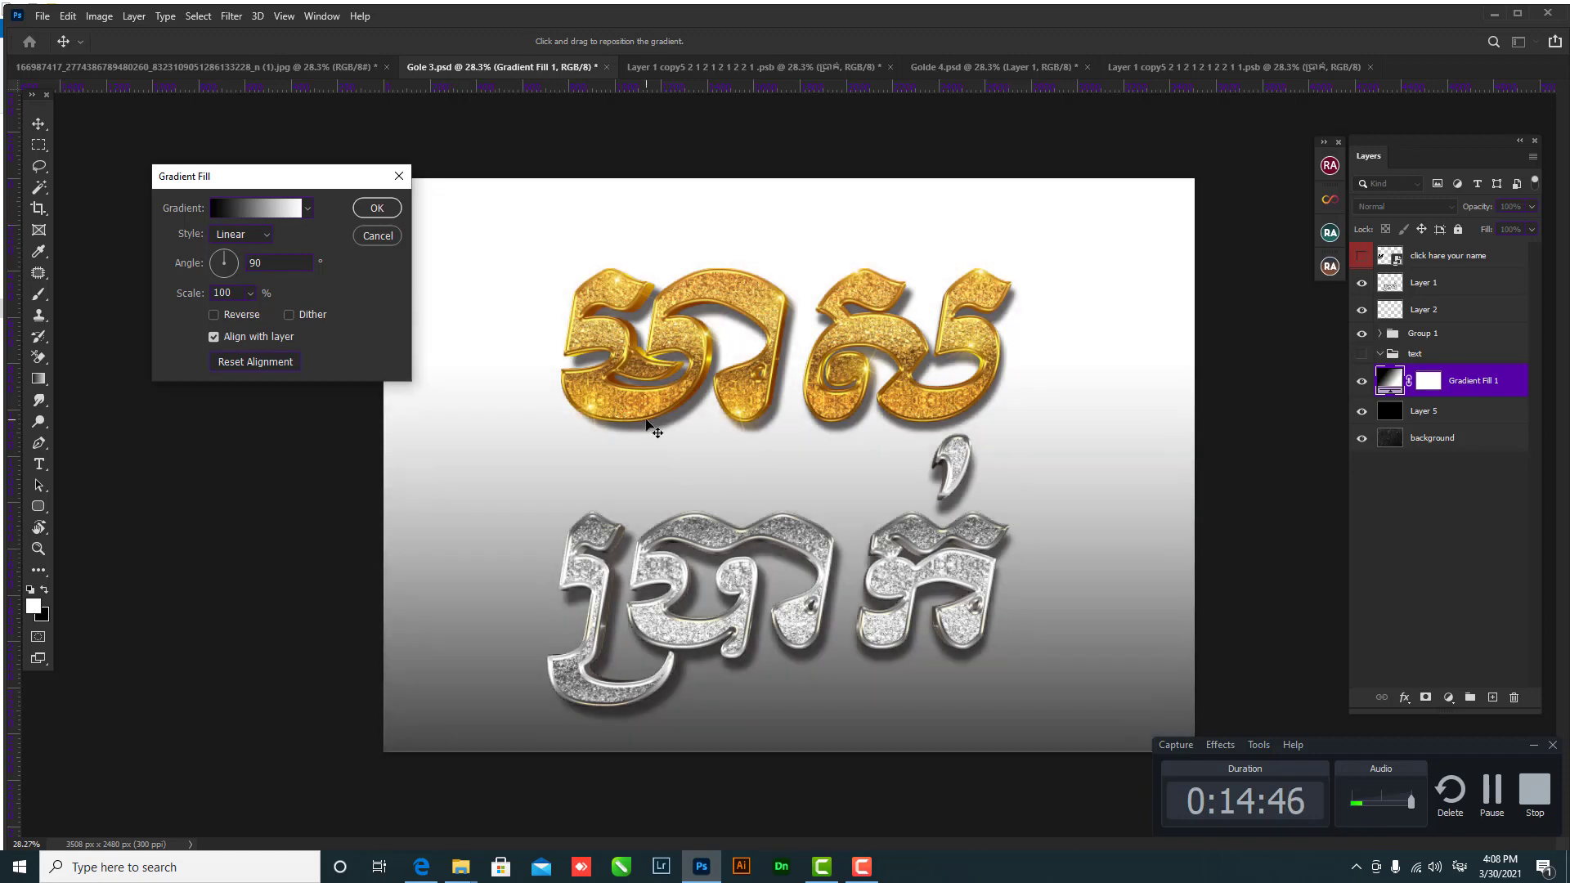
pyautogui.moveTo(356, 607); pyautogui.dragTo(652, 651)
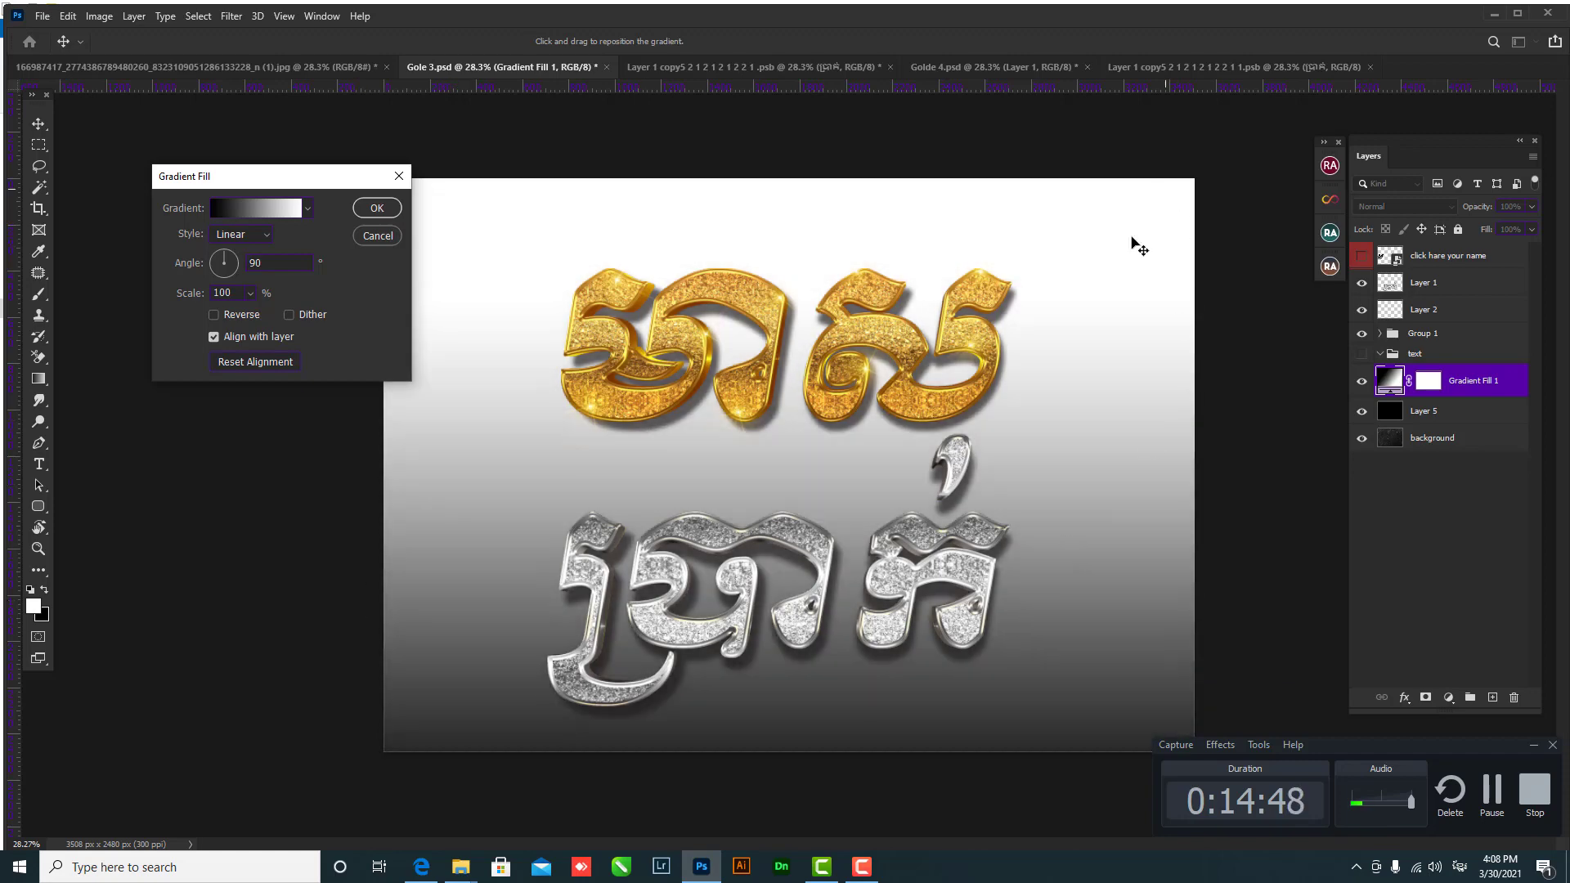
pyautogui.moveTo(753, 605); pyautogui.dragTo(658, 459)
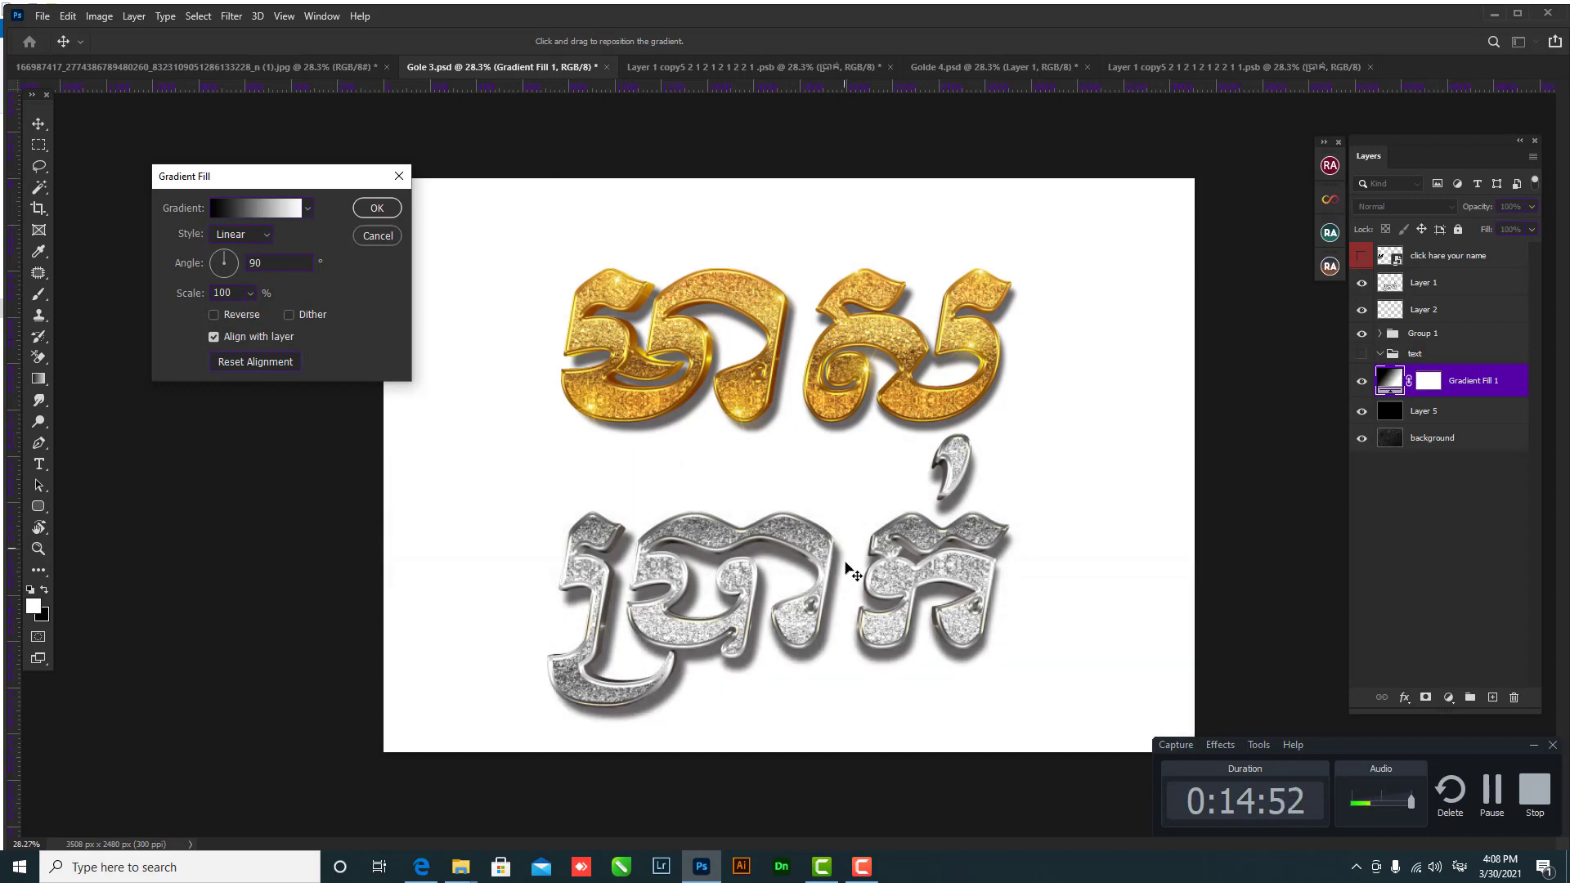
pyautogui.moveTo(850, 572); pyautogui.dragTo(818, 503)
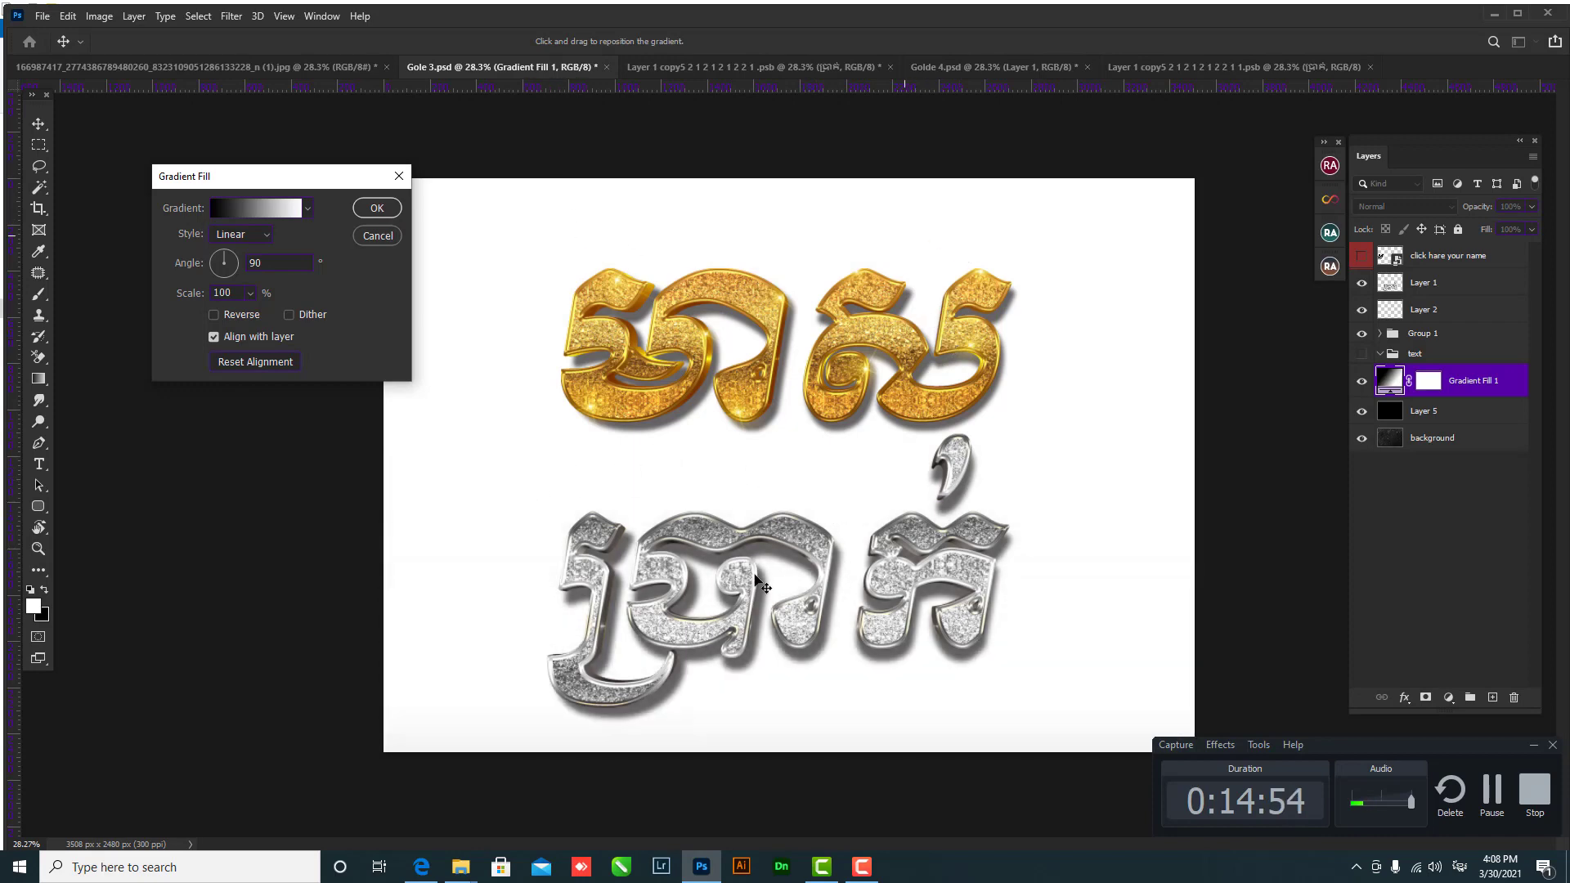
pyautogui.moveTo(924, 315); pyautogui.dragTo(763, 585)
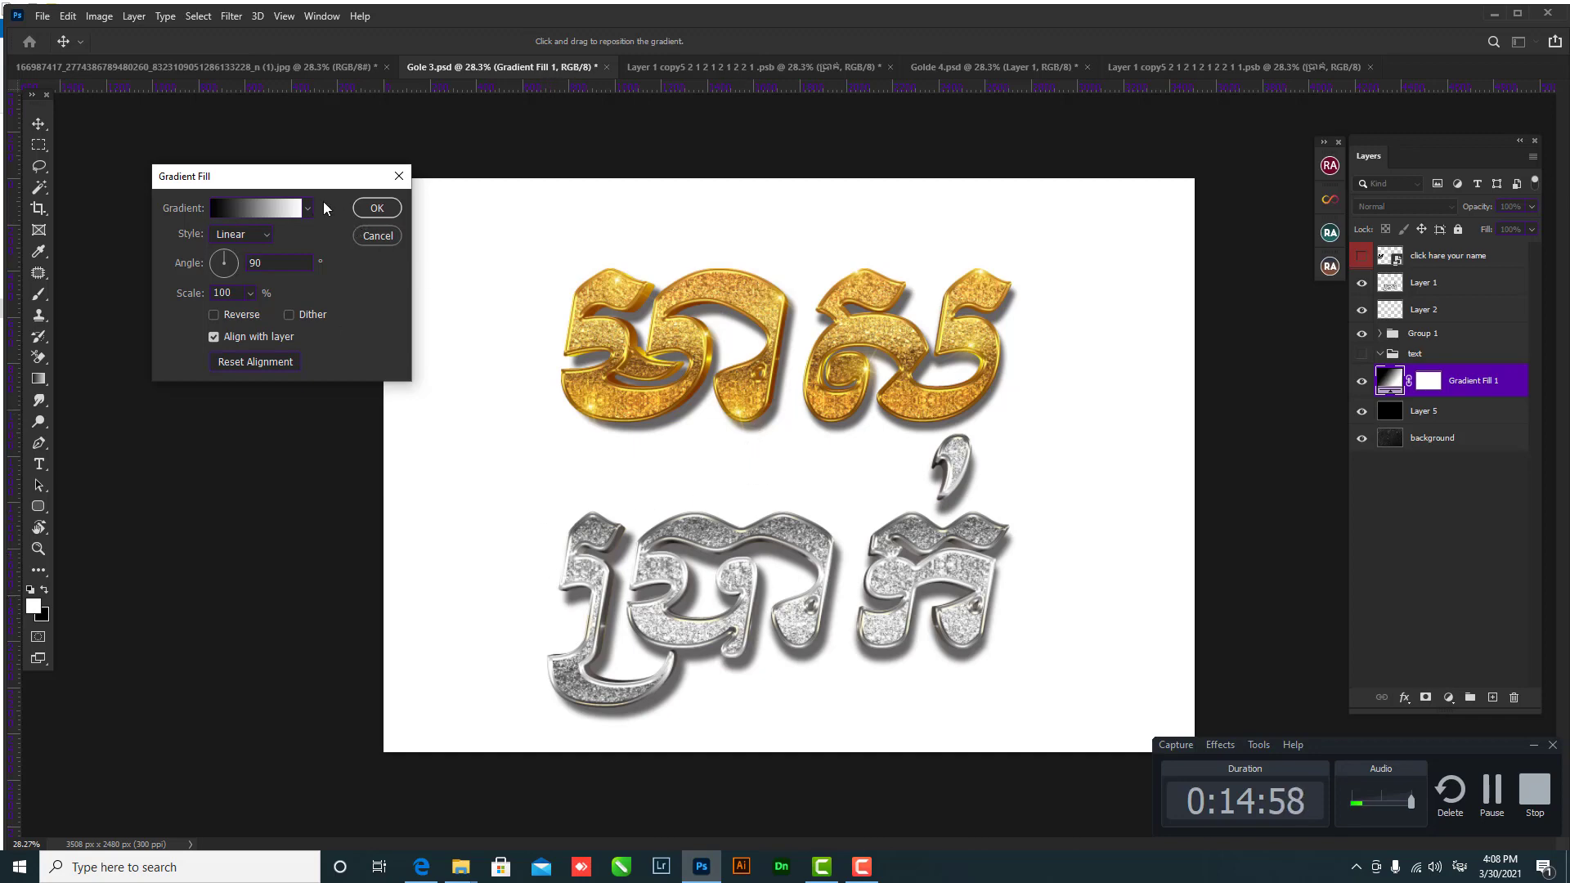
pyautogui.click(224, 278)
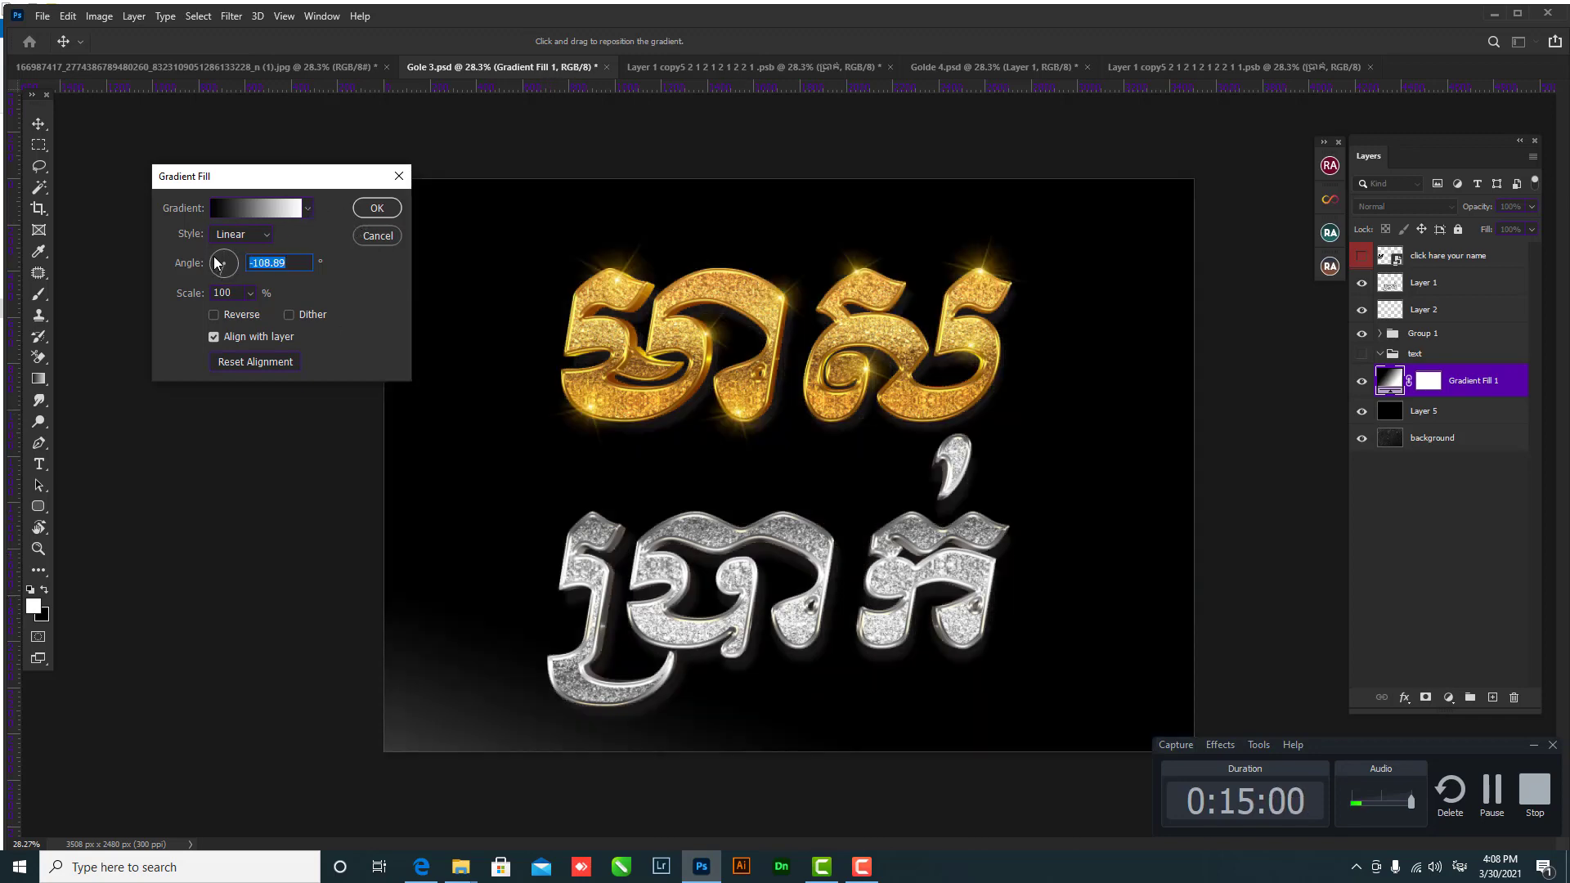
pyautogui.click(216, 260)
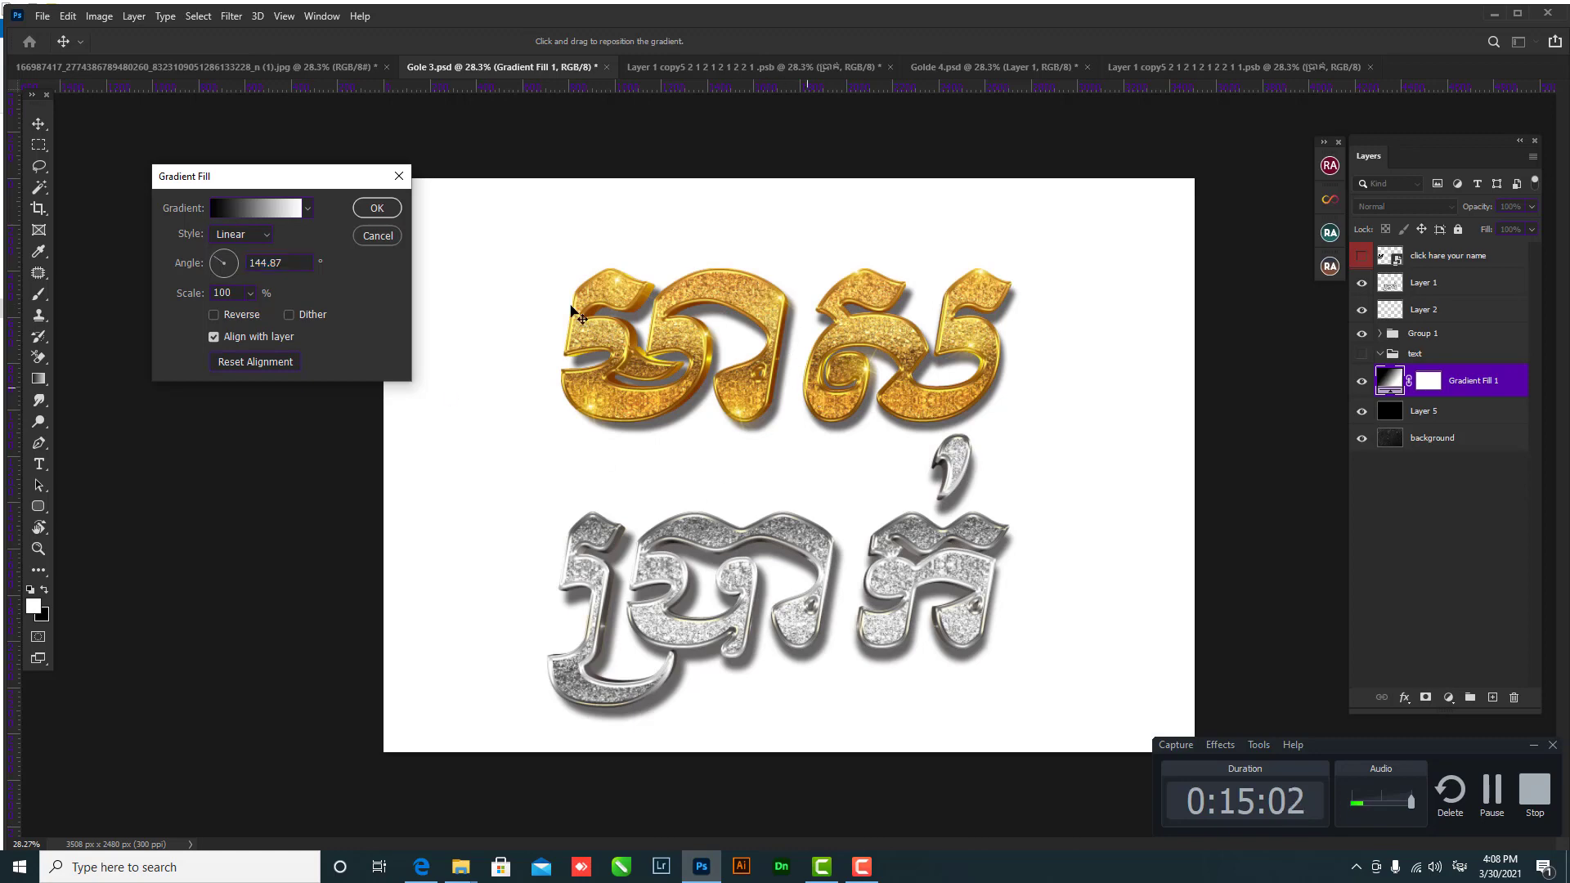
# - Try light blue, green, beige and yellow presets, then settle on the grey preset
pyautogui.click(310, 210)
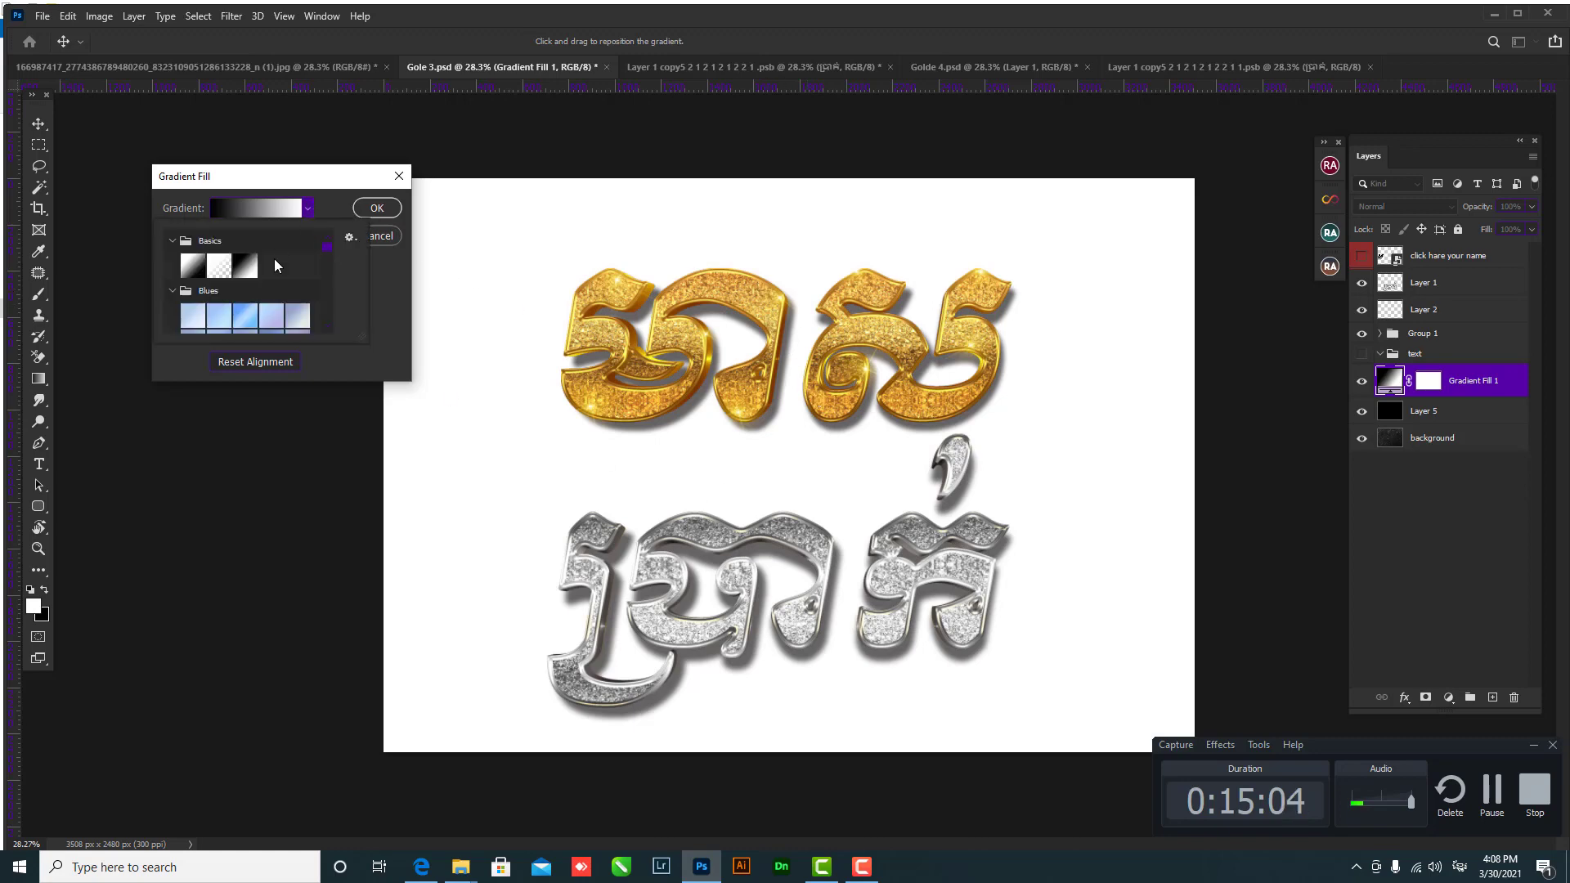
pyautogui.click(263, 315)
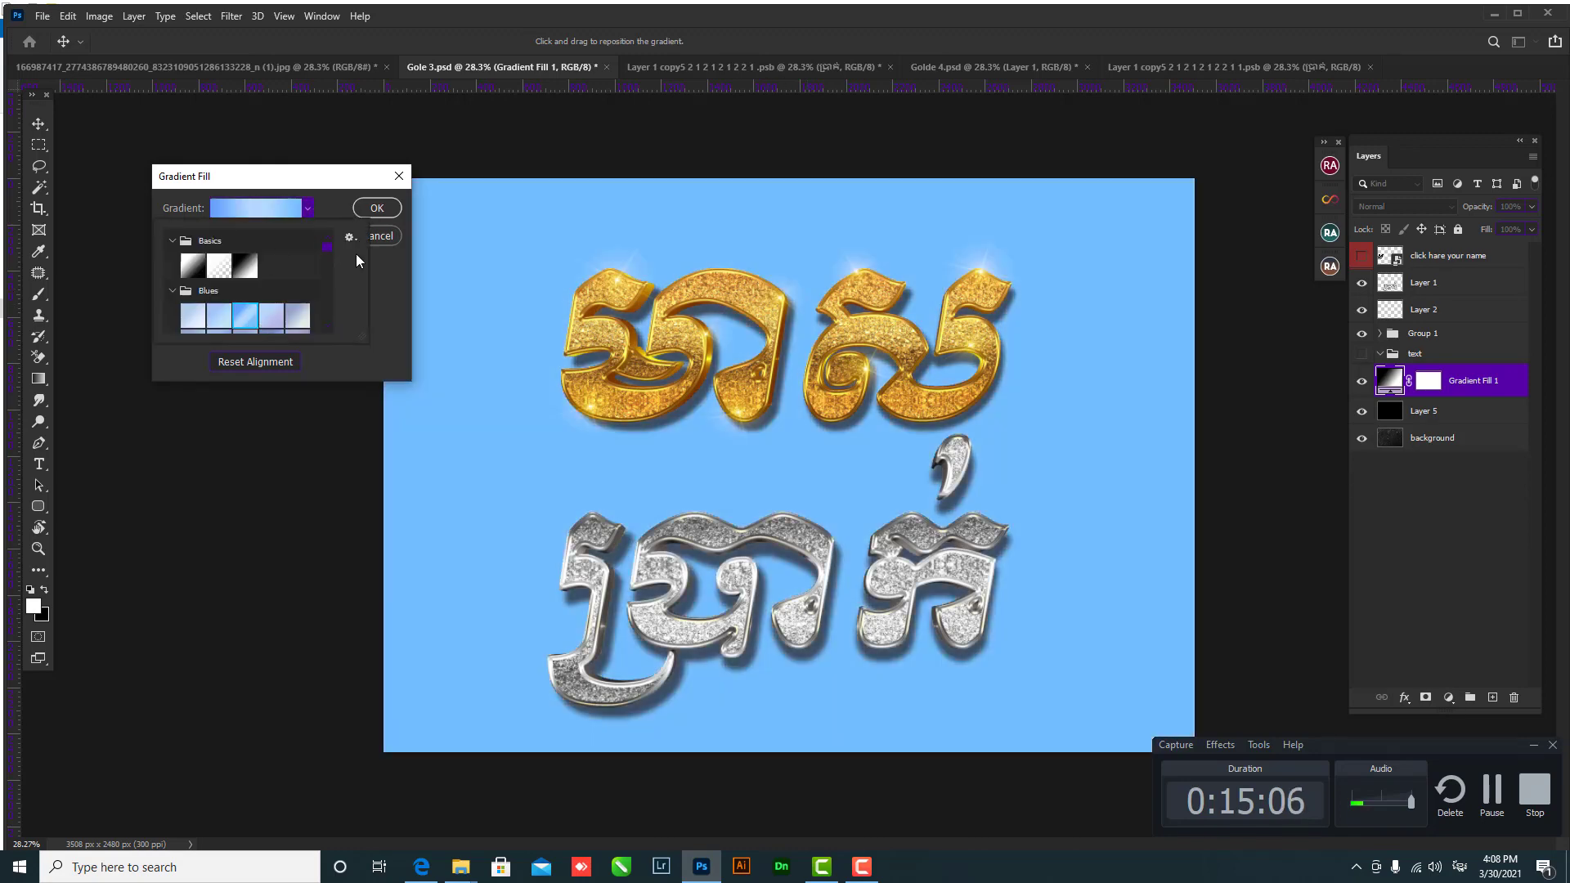
pyautogui.scroll(-2, 337, 296)
pyautogui.scroll(-2, 327, 273)
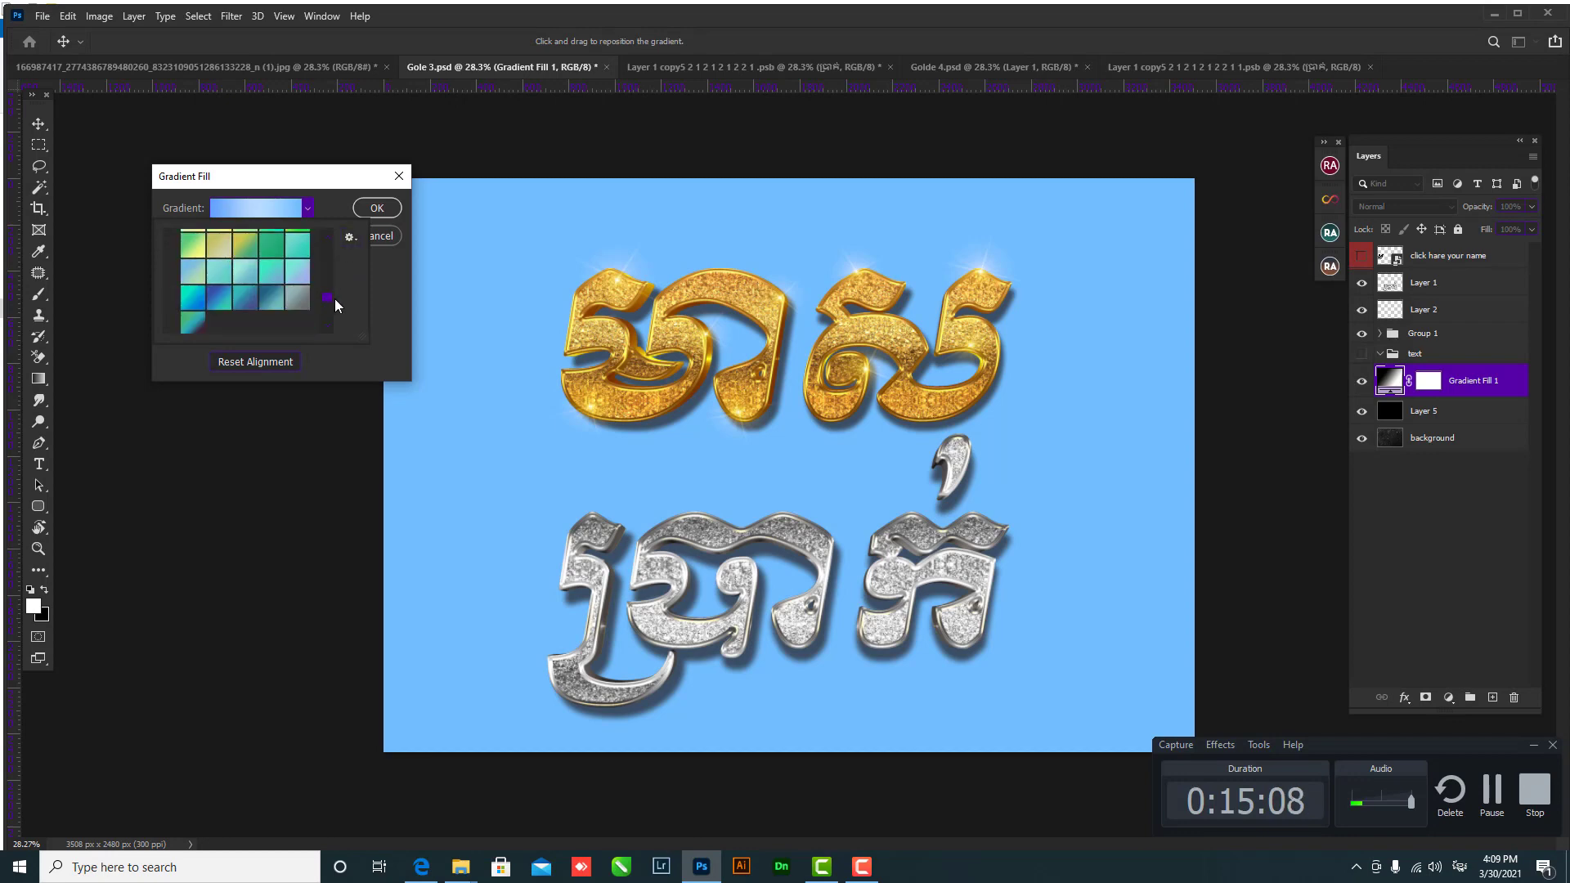
pyautogui.scroll(-2, 336, 297)
pyautogui.click(236, 249)
pyautogui.click(296, 238)
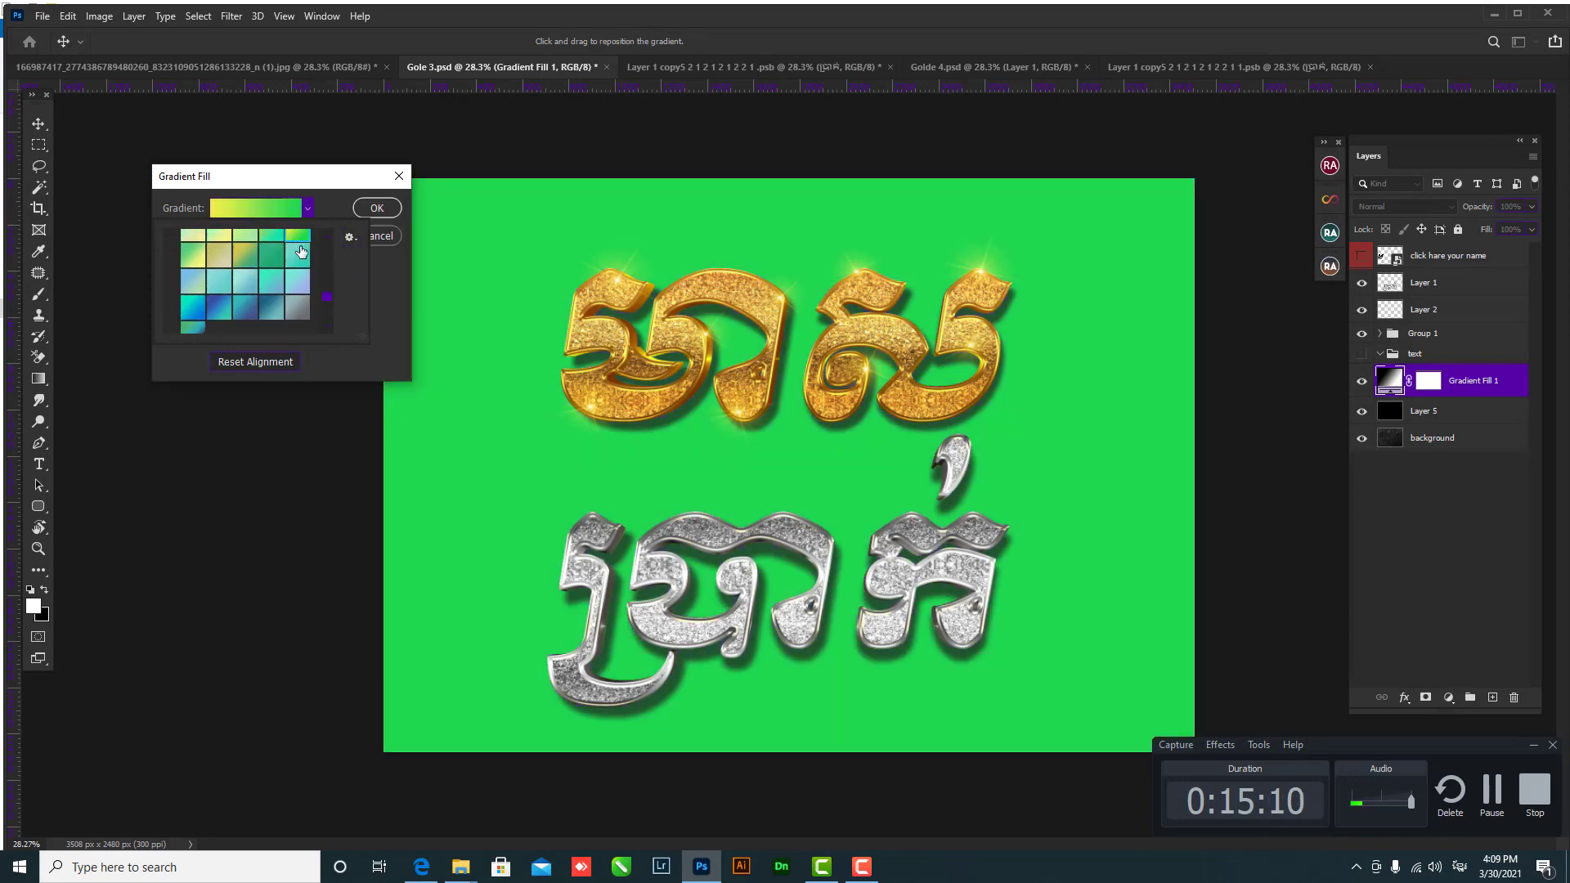
pyautogui.click(218, 257)
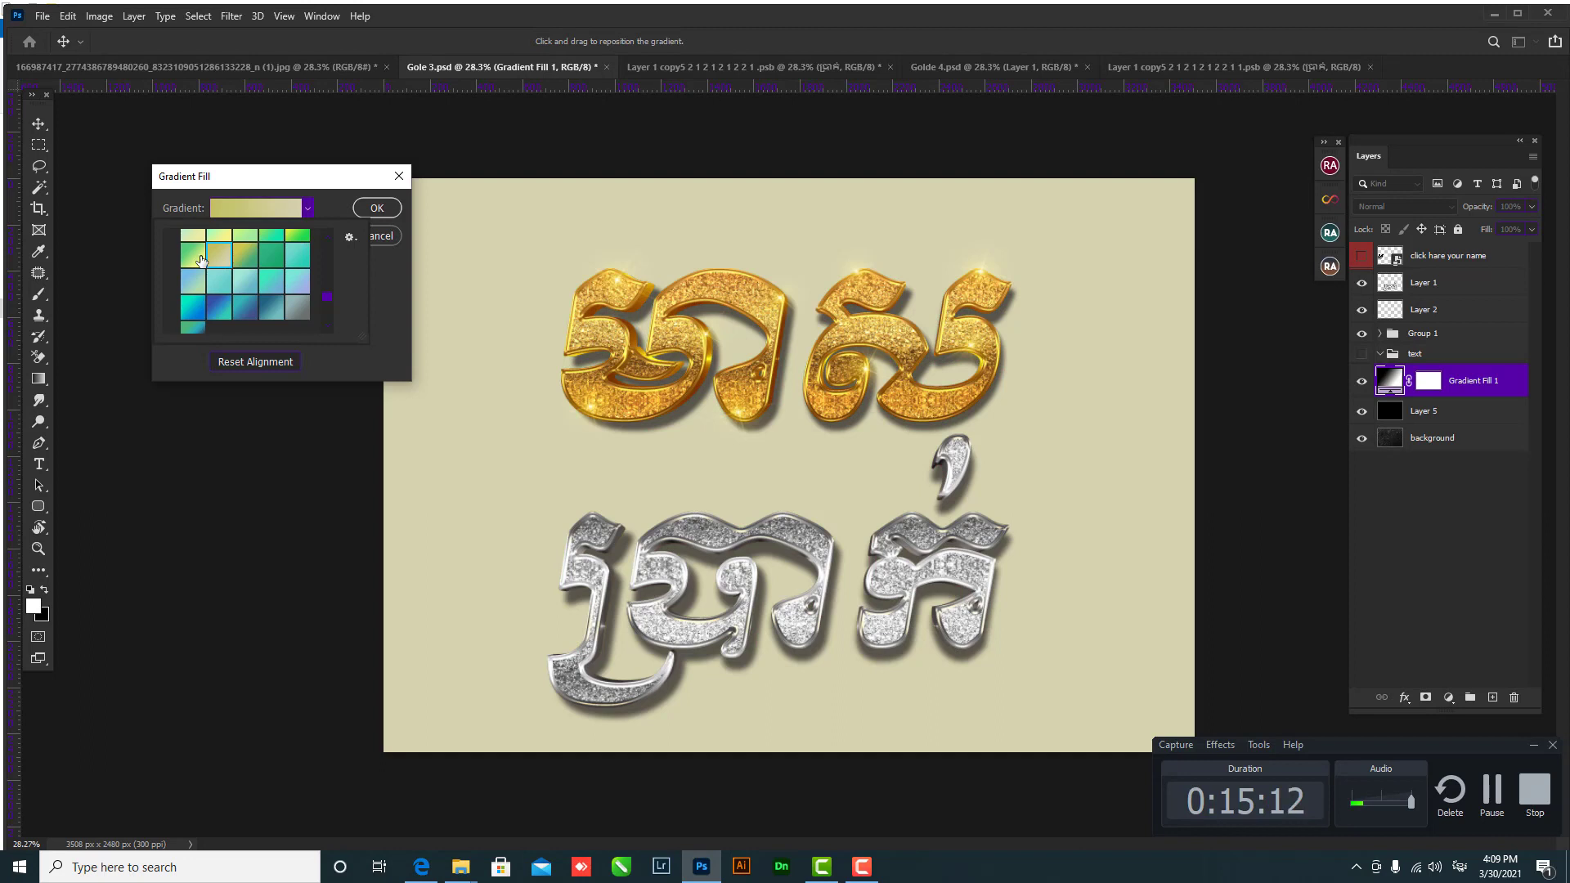
pyautogui.click(199, 257)
pyautogui.click(297, 308)
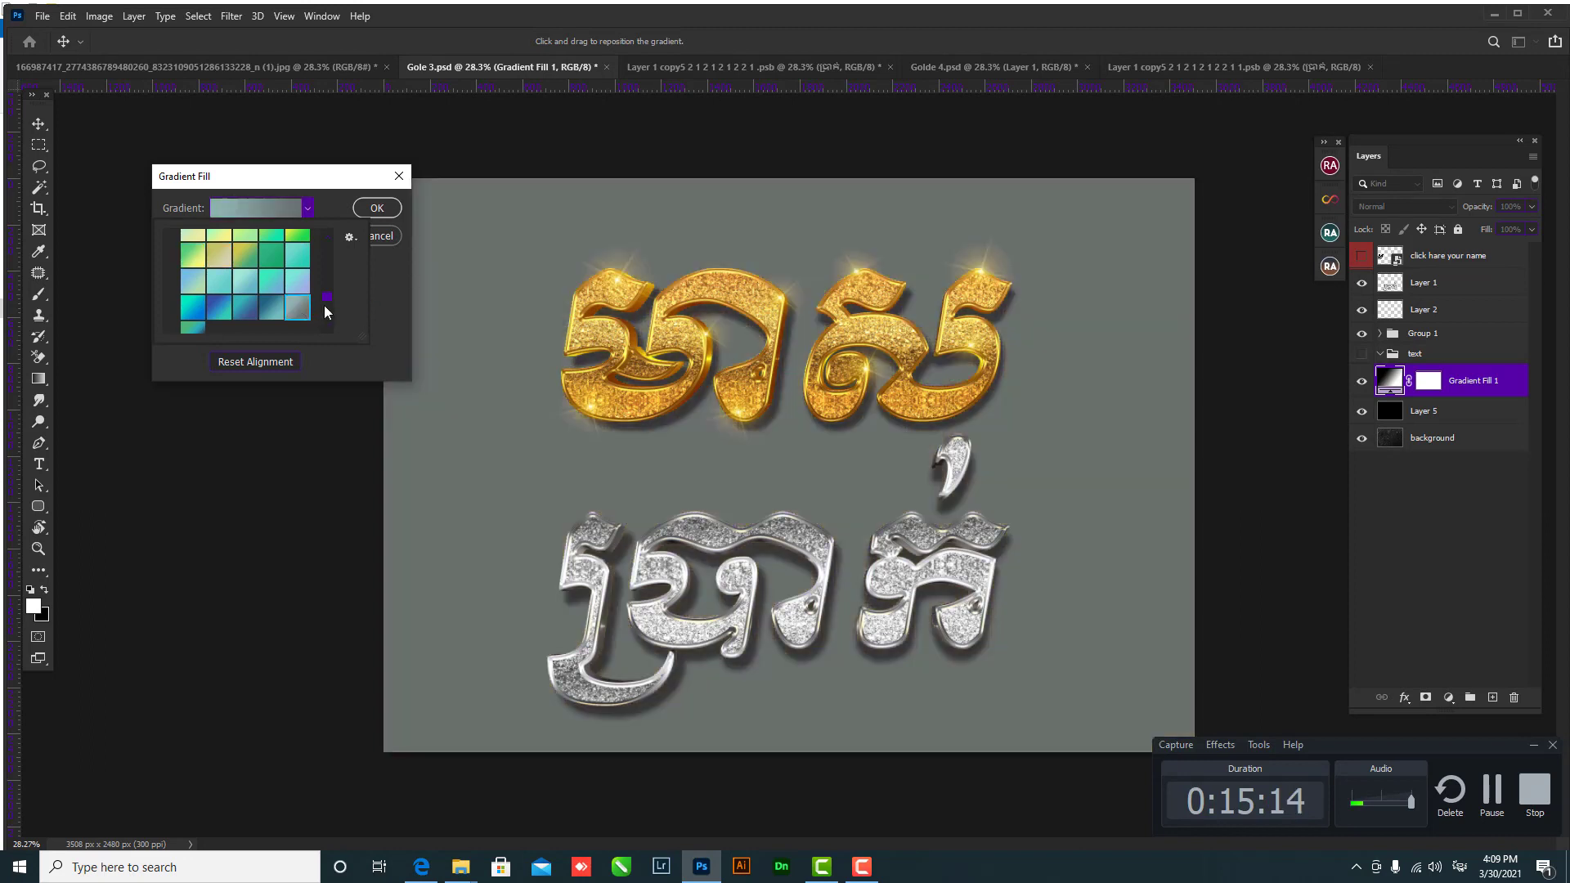
pyautogui.moveTo(328, 296); pyautogui.dragTo(327, 240)
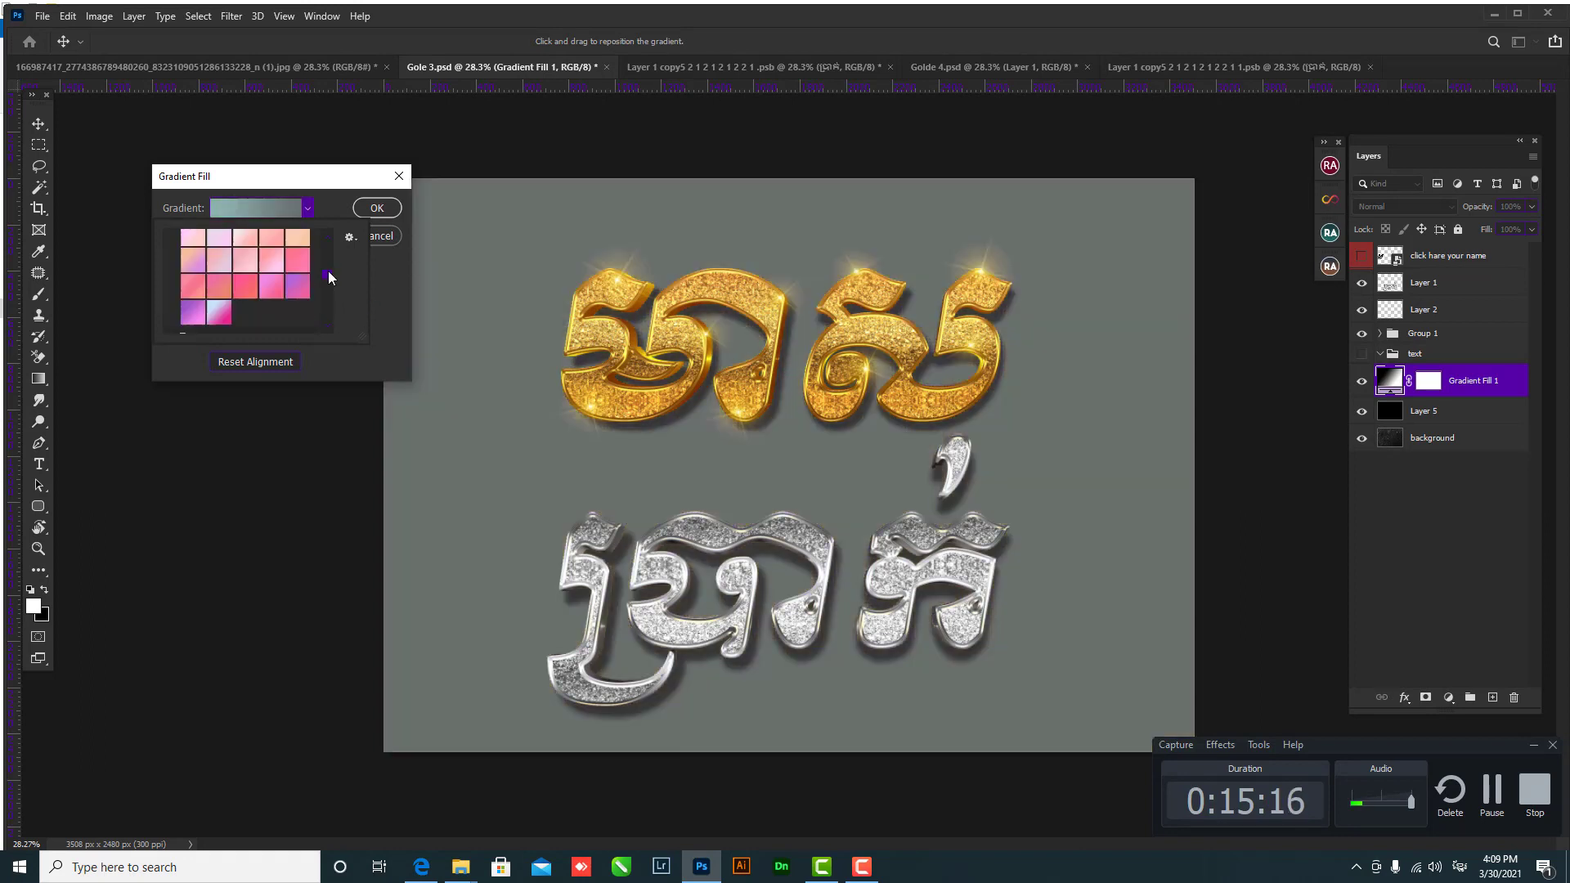
# - Commit the grey gradient fill and set Gradient Fill 1's opacity to 89%
pyautogui.click(372, 224)
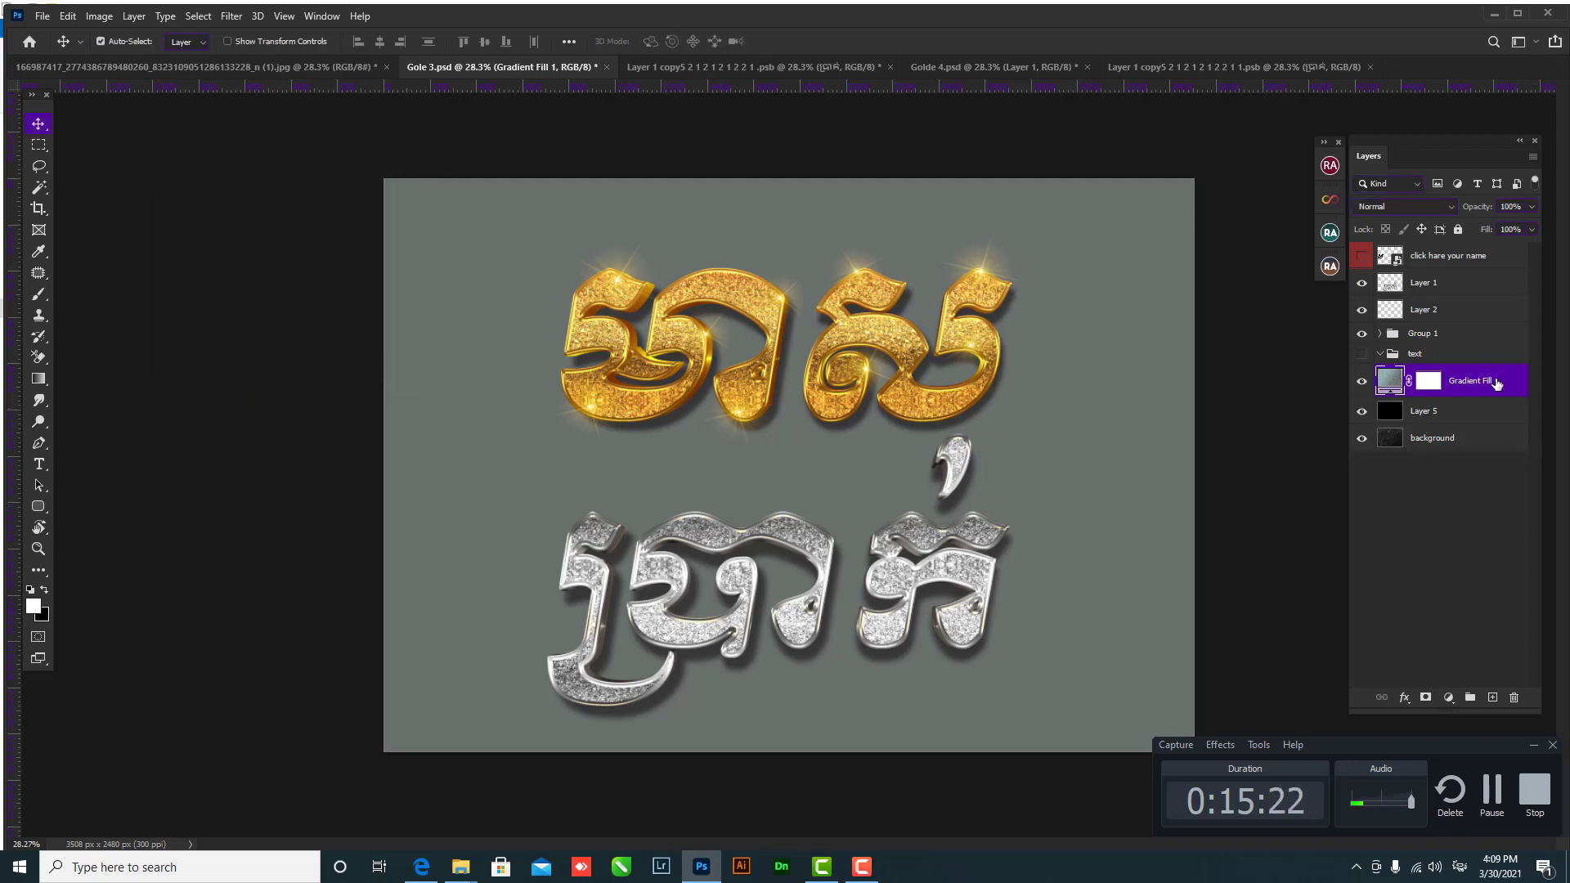
pyautogui.click(1530, 207)
pyautogui.moveTo(1522, 224); pyautogui.dragTo(1512, 233)
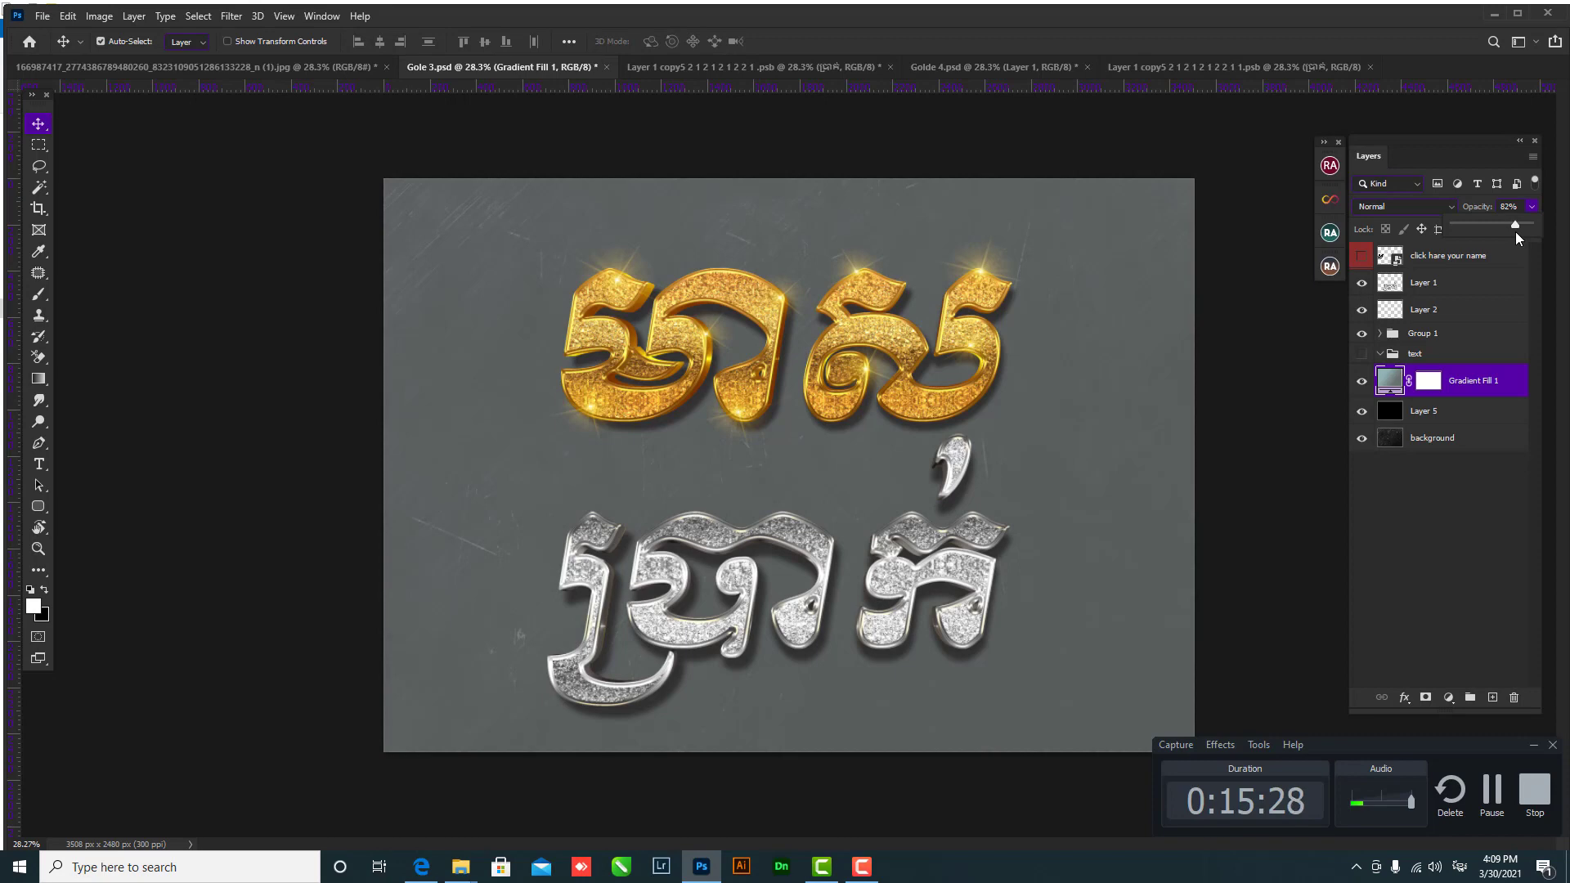
pyautogui.moveTo(1515, 233); pyautogui.dragTo(1519, 228)
pyautogui.scroll(-1, 699, 491)
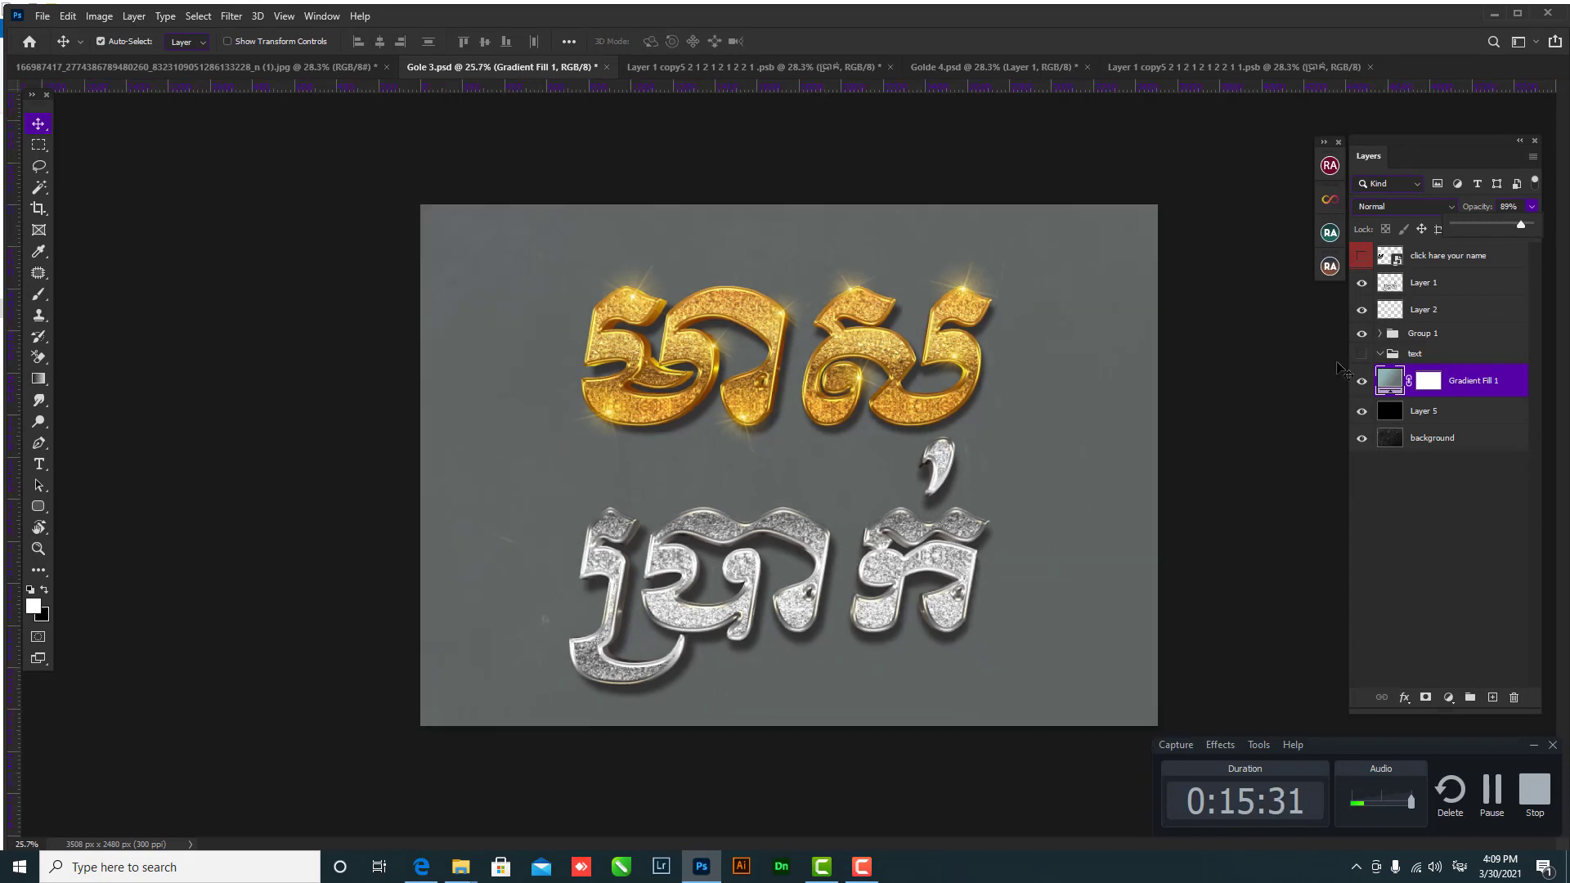
pyautogui.click(1181, 70)
# - Drag the light sparkle group from Golde 4.psd into Gole 3.psd
pyautogui.click(1052, 71)
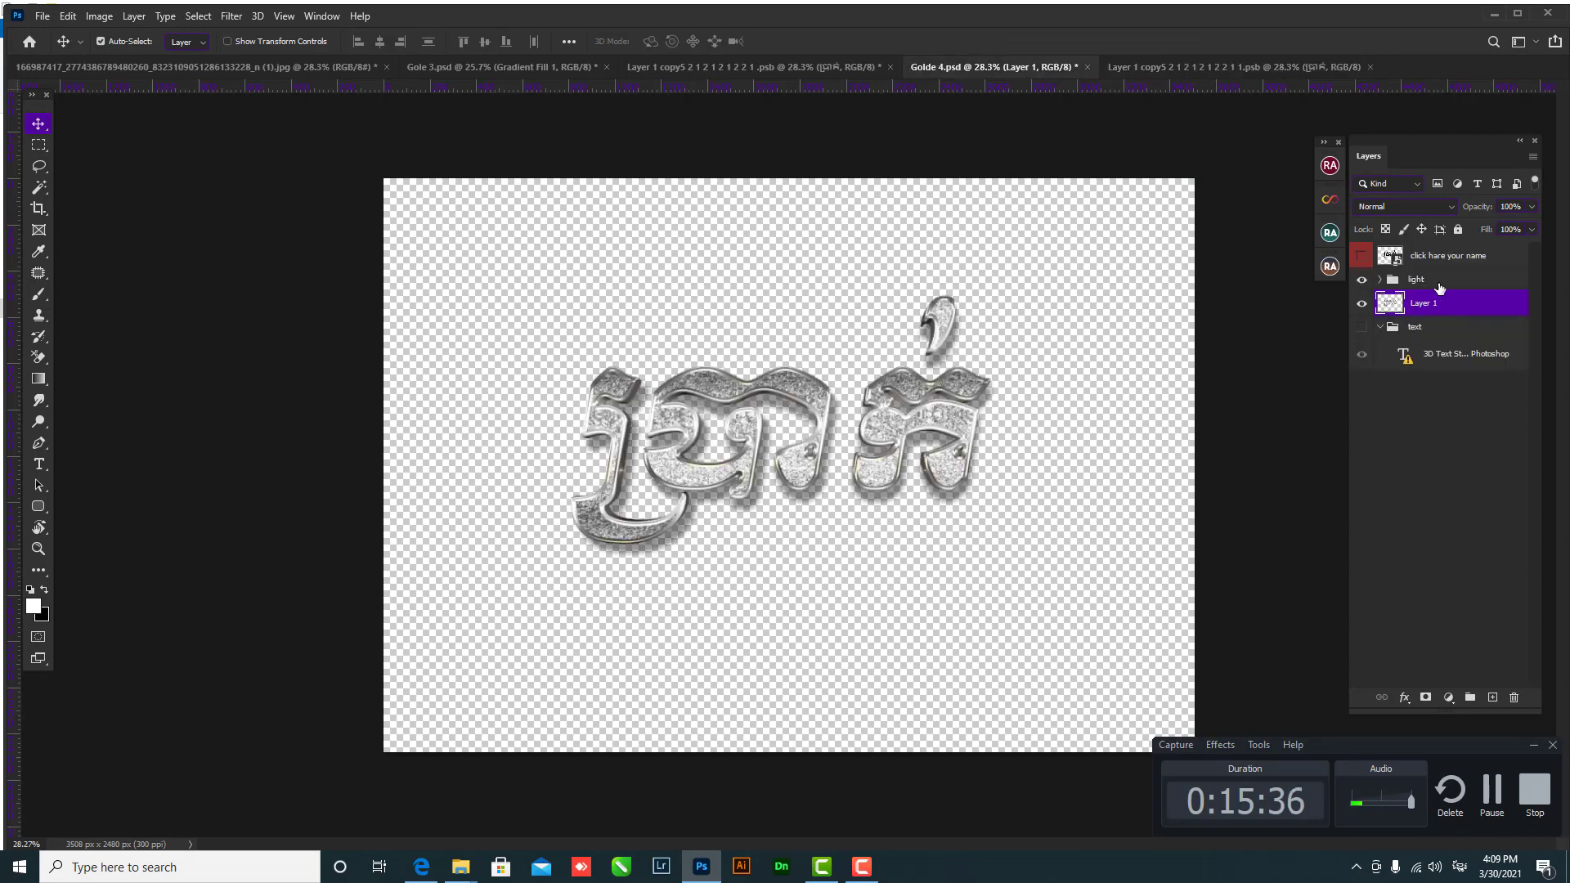
pyautogui.moveTo(1410, 284); pyautogui.dragTo(777, 61)
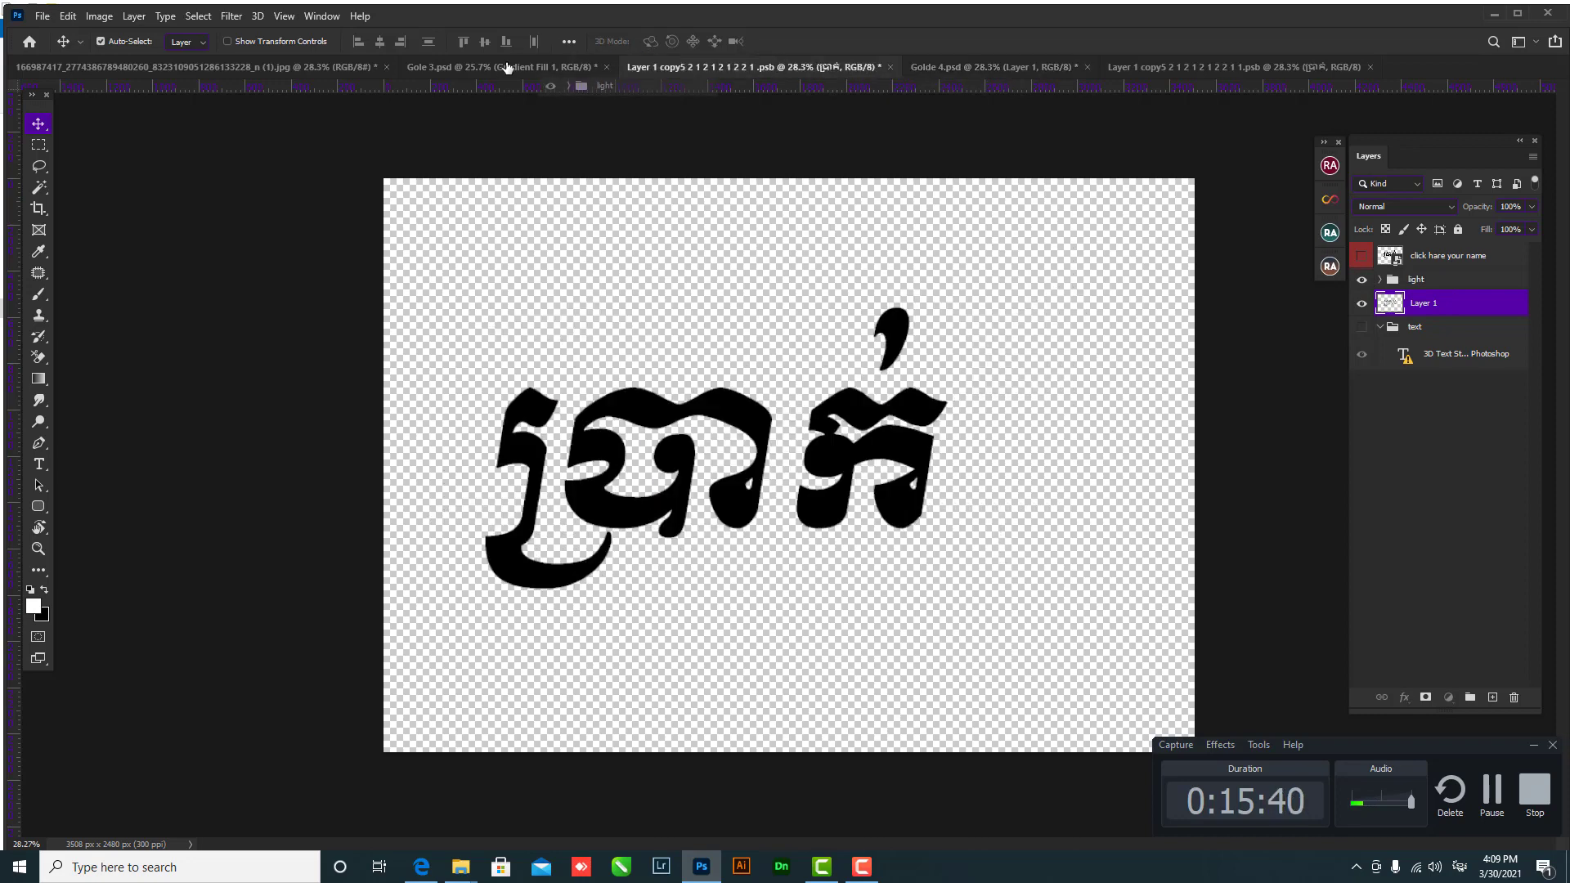
pyautogui.moveTo(777, 61)
pyautogui.mouseDown()
pyautogui.moveTo(507, 67)
pyautogui.moveTo(871, 568)
pyautogui.mouseUp()
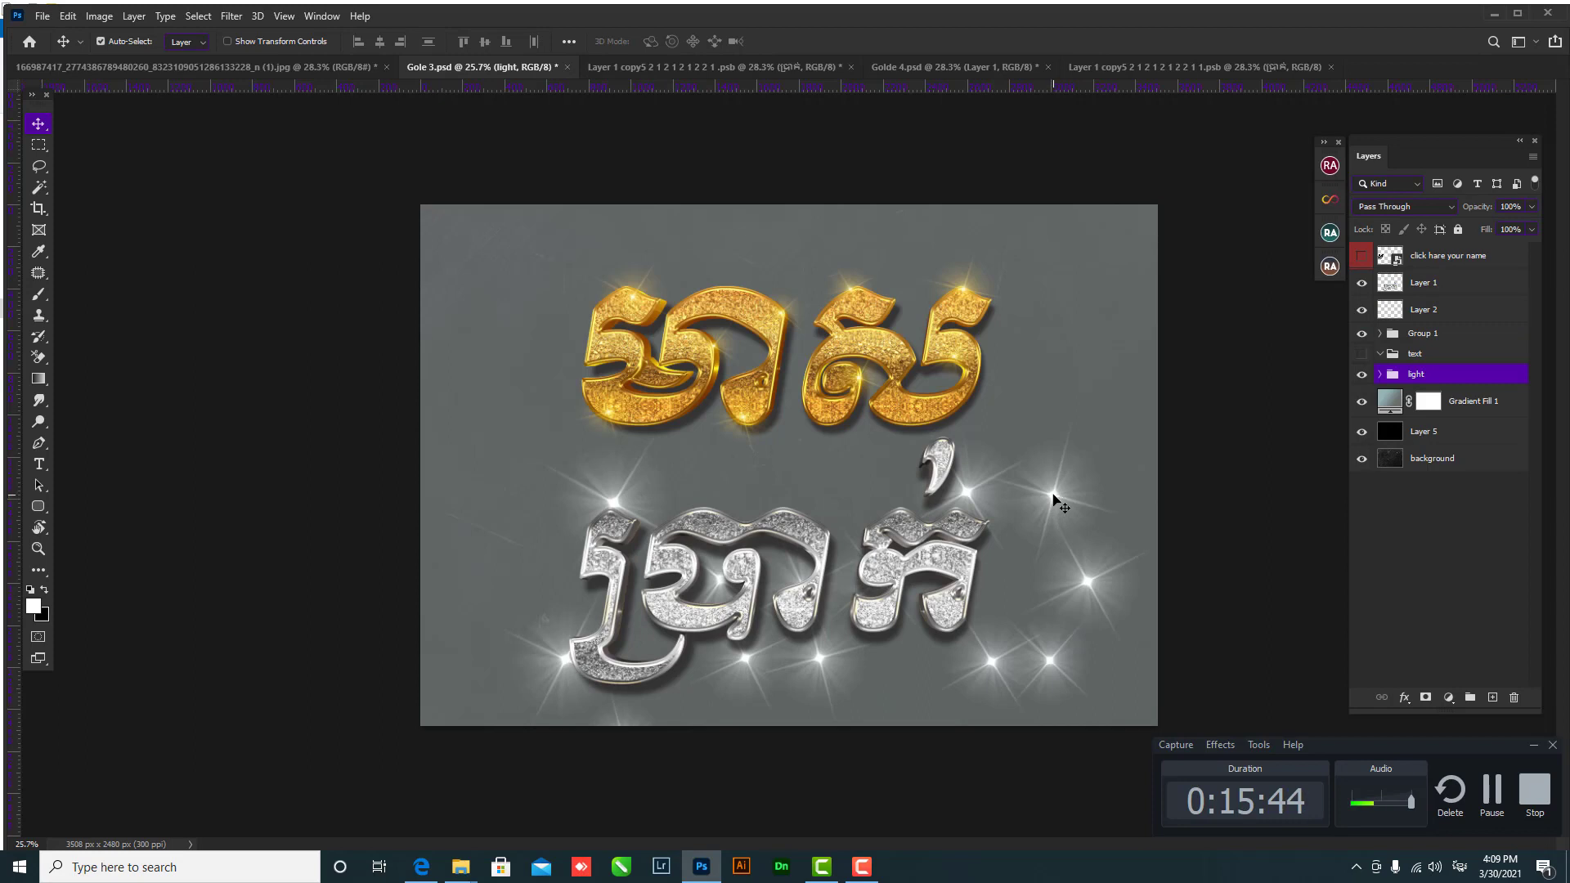
# - Move one sparkle and raise the light group above the text layers
pyautogui.moveTo(1055, 497); pyautogui.dragTo(961, 534)
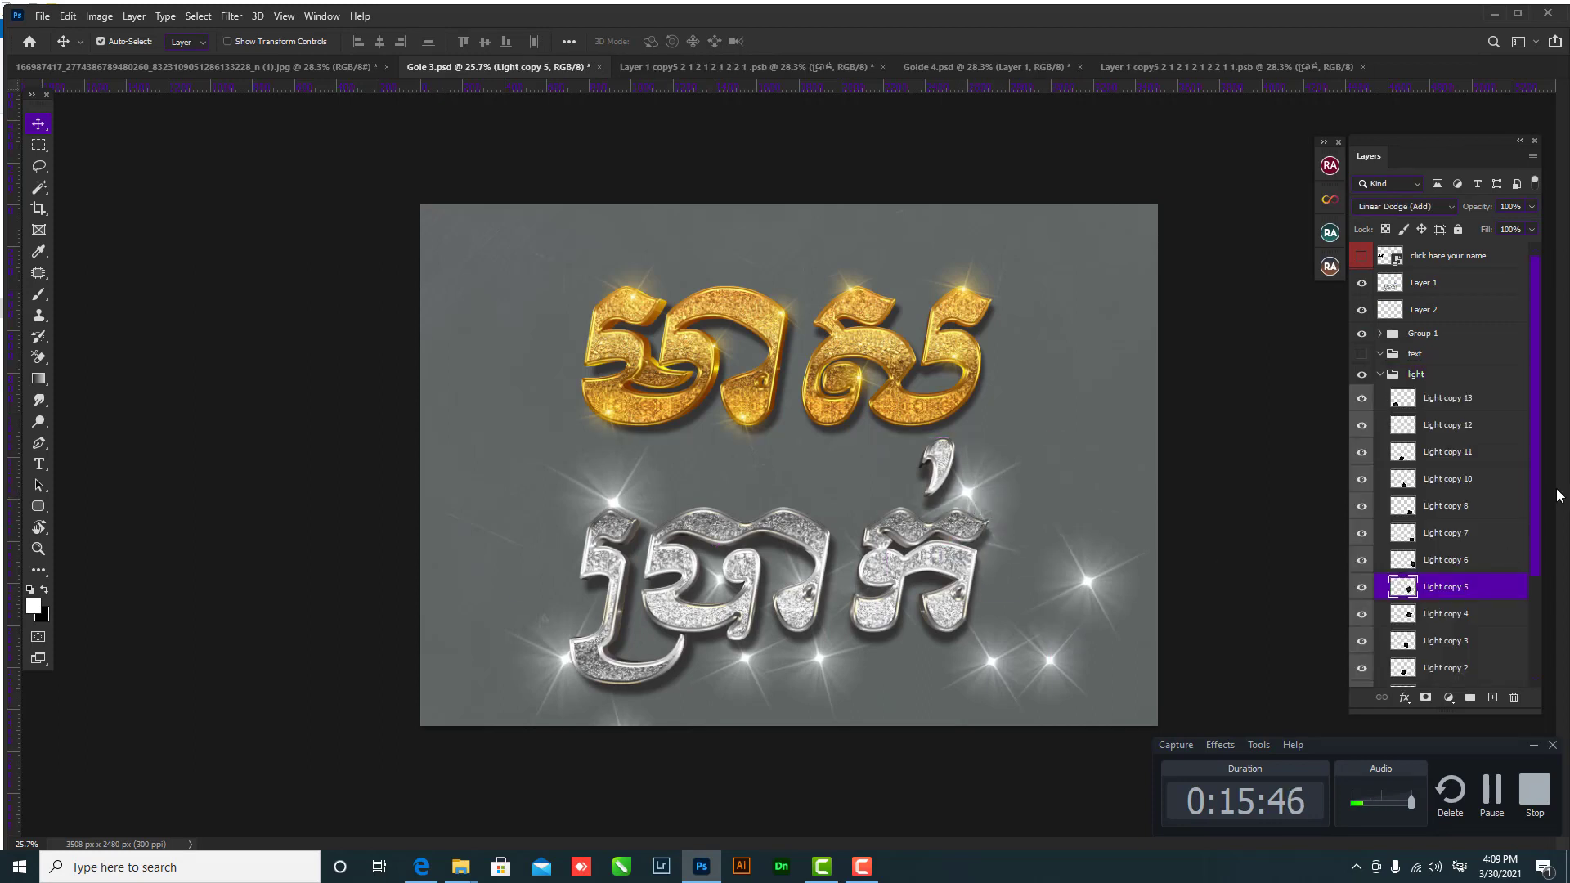
pyautogui.click(1426, 375)
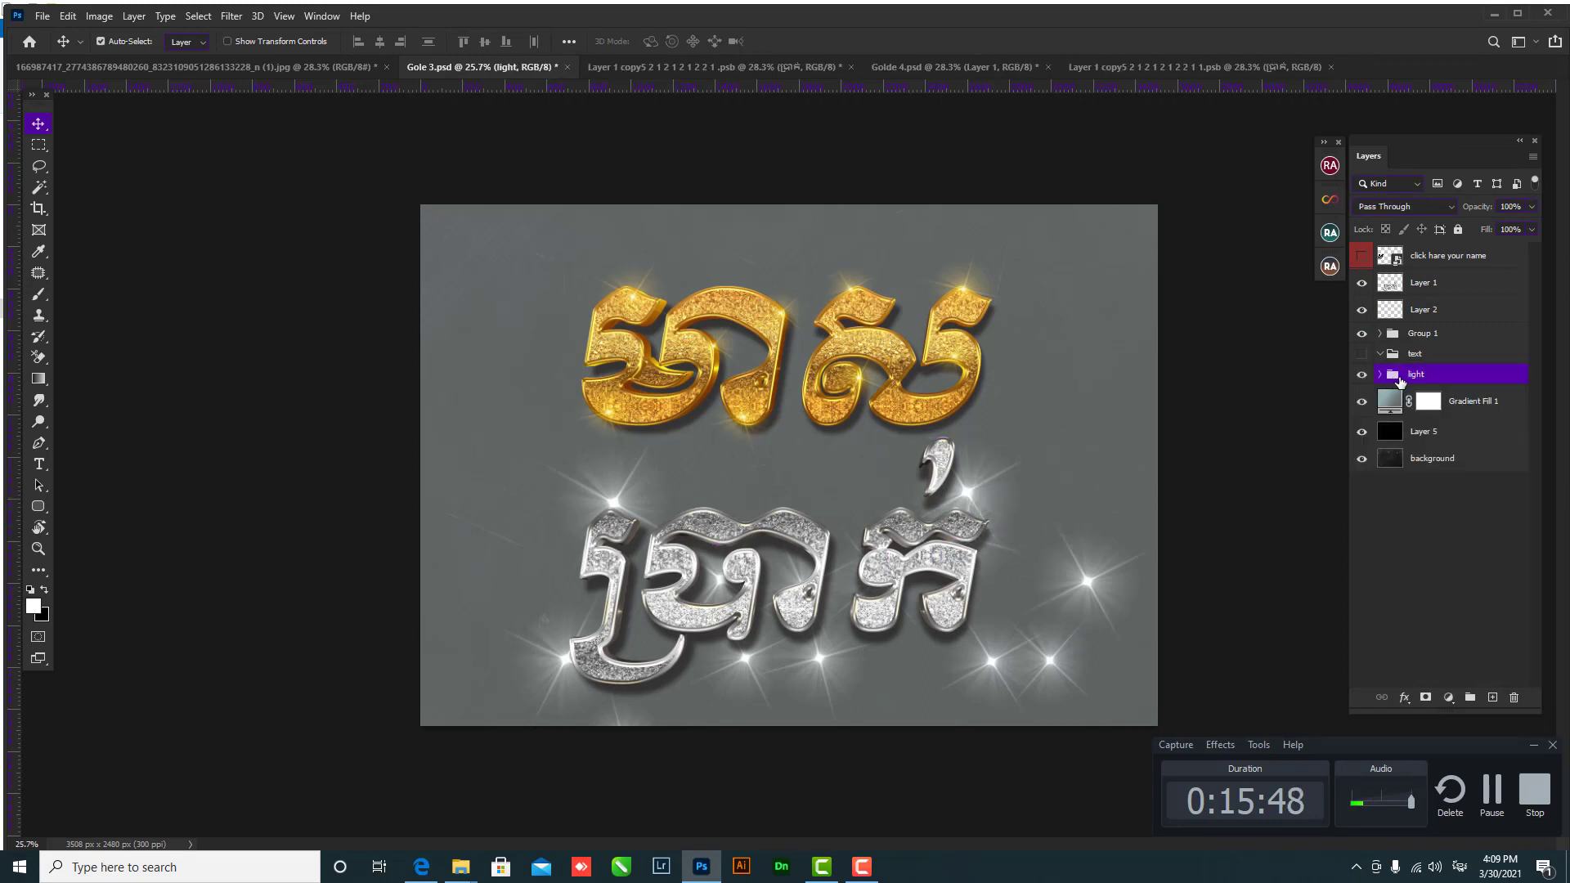
pyautogui.moveTo(1426, 374); pyautogui.dragTo(1416, 277)
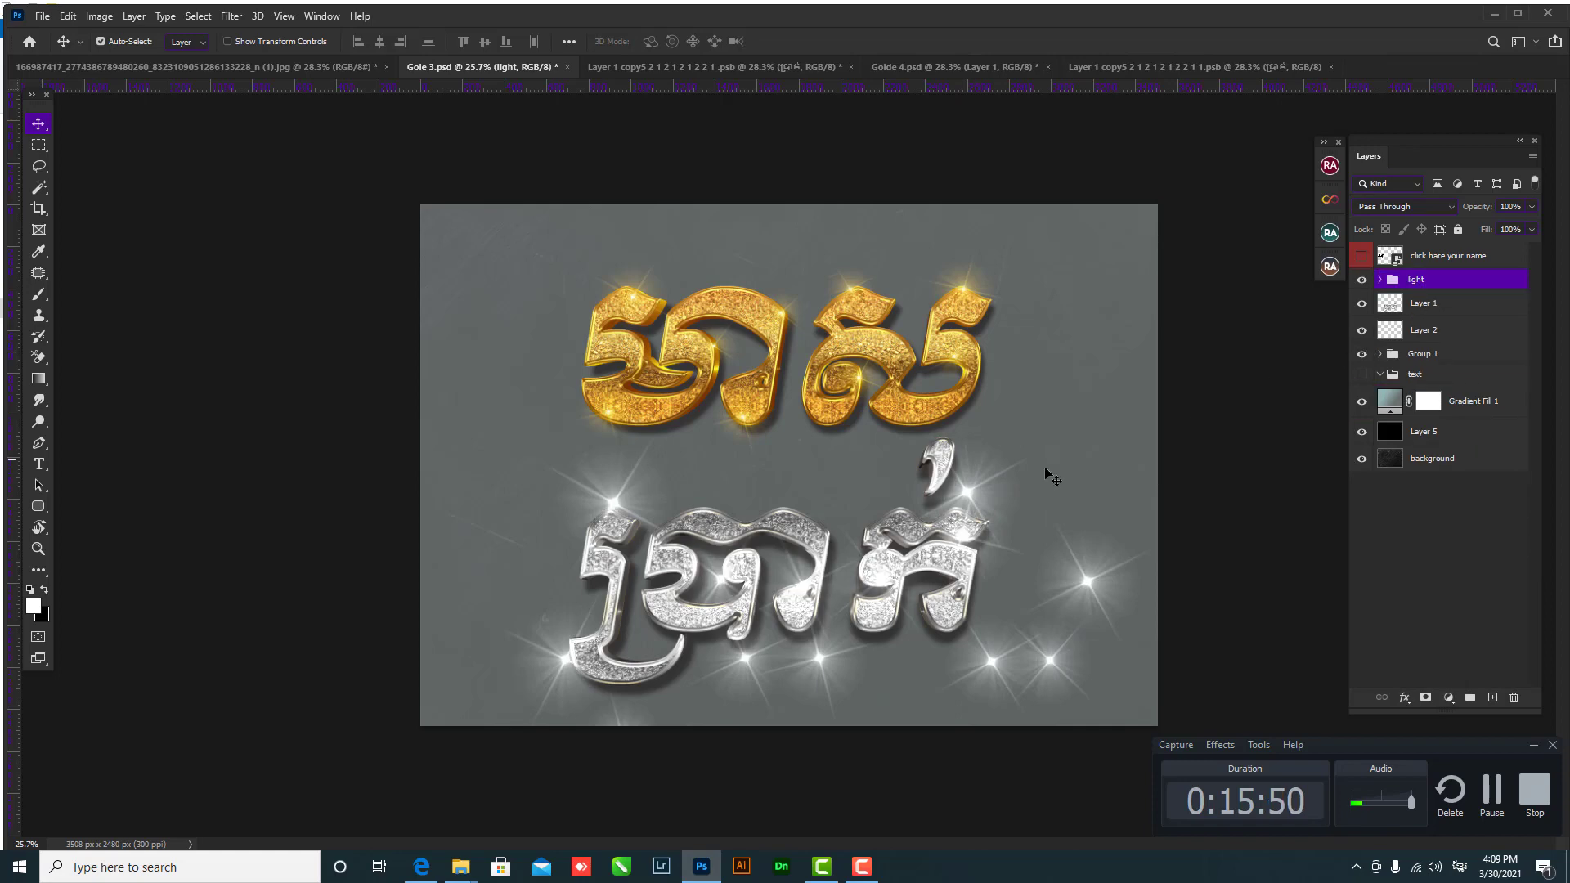
# - Scatter the sparkles to the upper left, upper right, lower right and left of both words
pyautogui.moveTo(975, 502)
pyautogui.mouseDown()
pyautogui.moveTo(883, 608)
pyautogui.moveTo(876, 650)
pyautogui.mouseUp()
pyautogui.moveTo(1071, 564)
pyautogui.mouseDown()
pyautogui.moveTo(778, 500)
pyautogui.moveTo(484, 261)
pyautogui.mouseUp()
pyautogui.moveTo(992, 658); pyautogui.dragTo(1136, 292)
pyautogui.moveTo(1055, 667); pyautogui.dragTo(1133, 508)
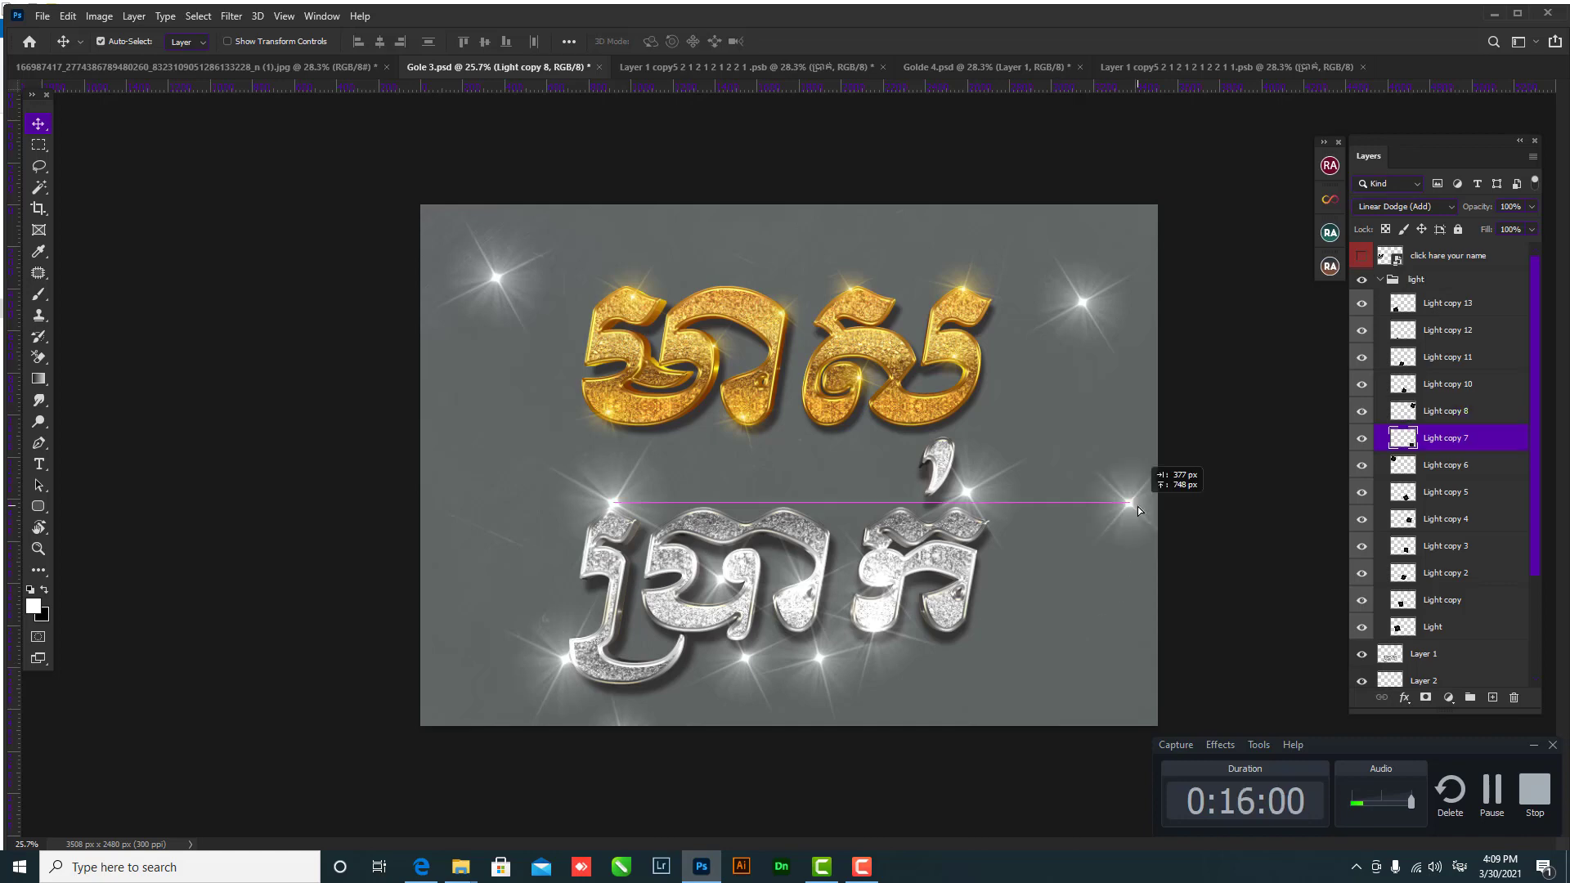
pyautogui.moveTo(973, 496); pyautogui.dragTo(1086, 655)
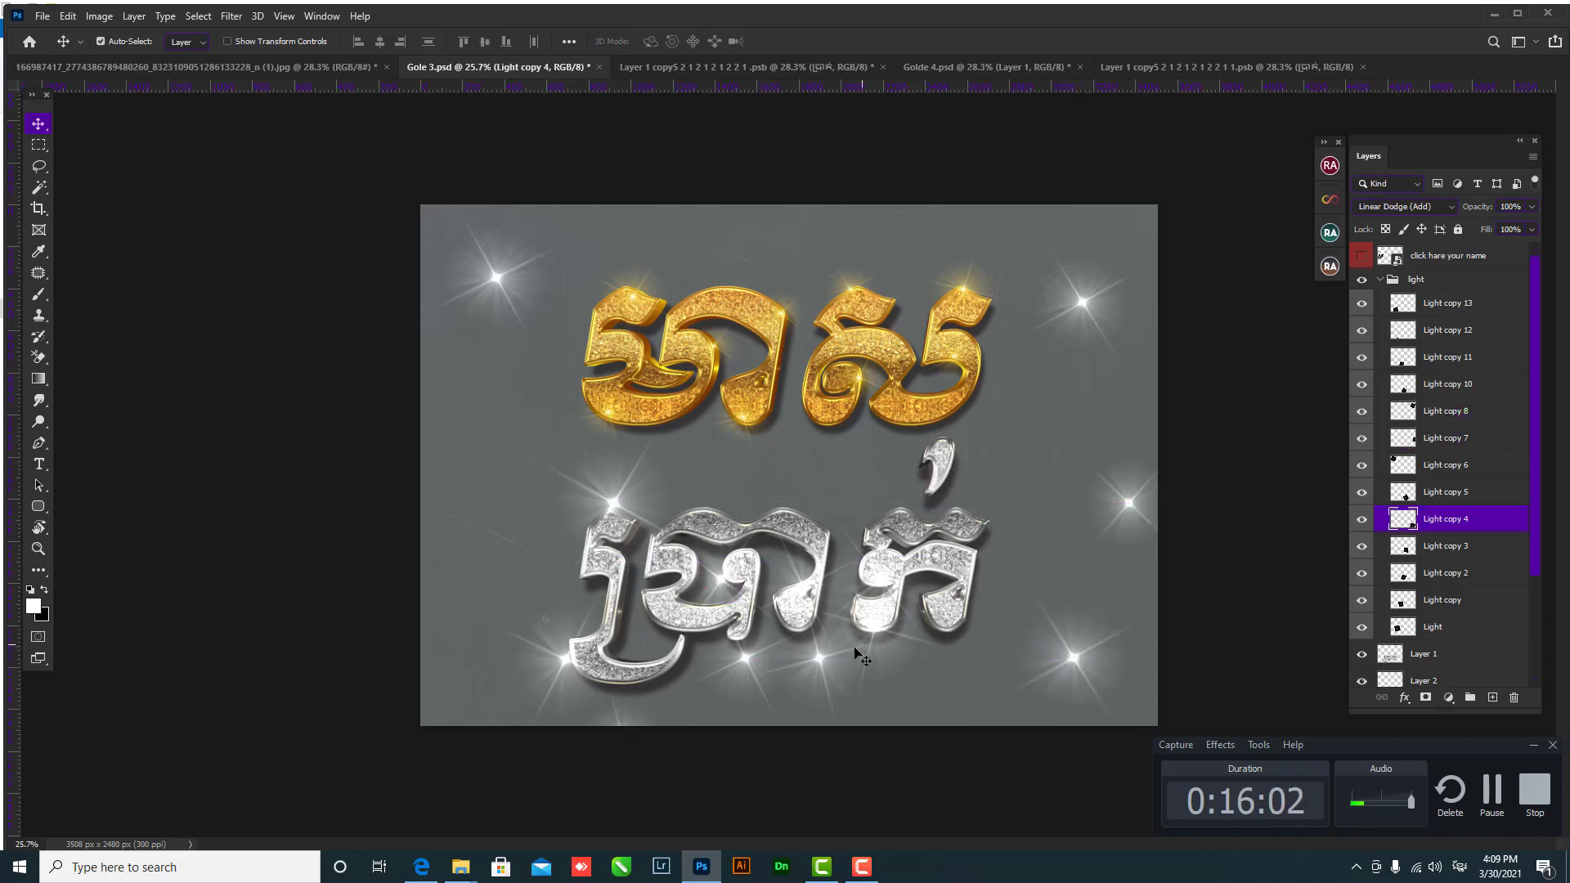
pyautogui.moveTo(822, 657); pyautogui.dragTo(489, 428)
pyautogui.moveTo(487, 294); pyautogui.dragTo(501, 278)
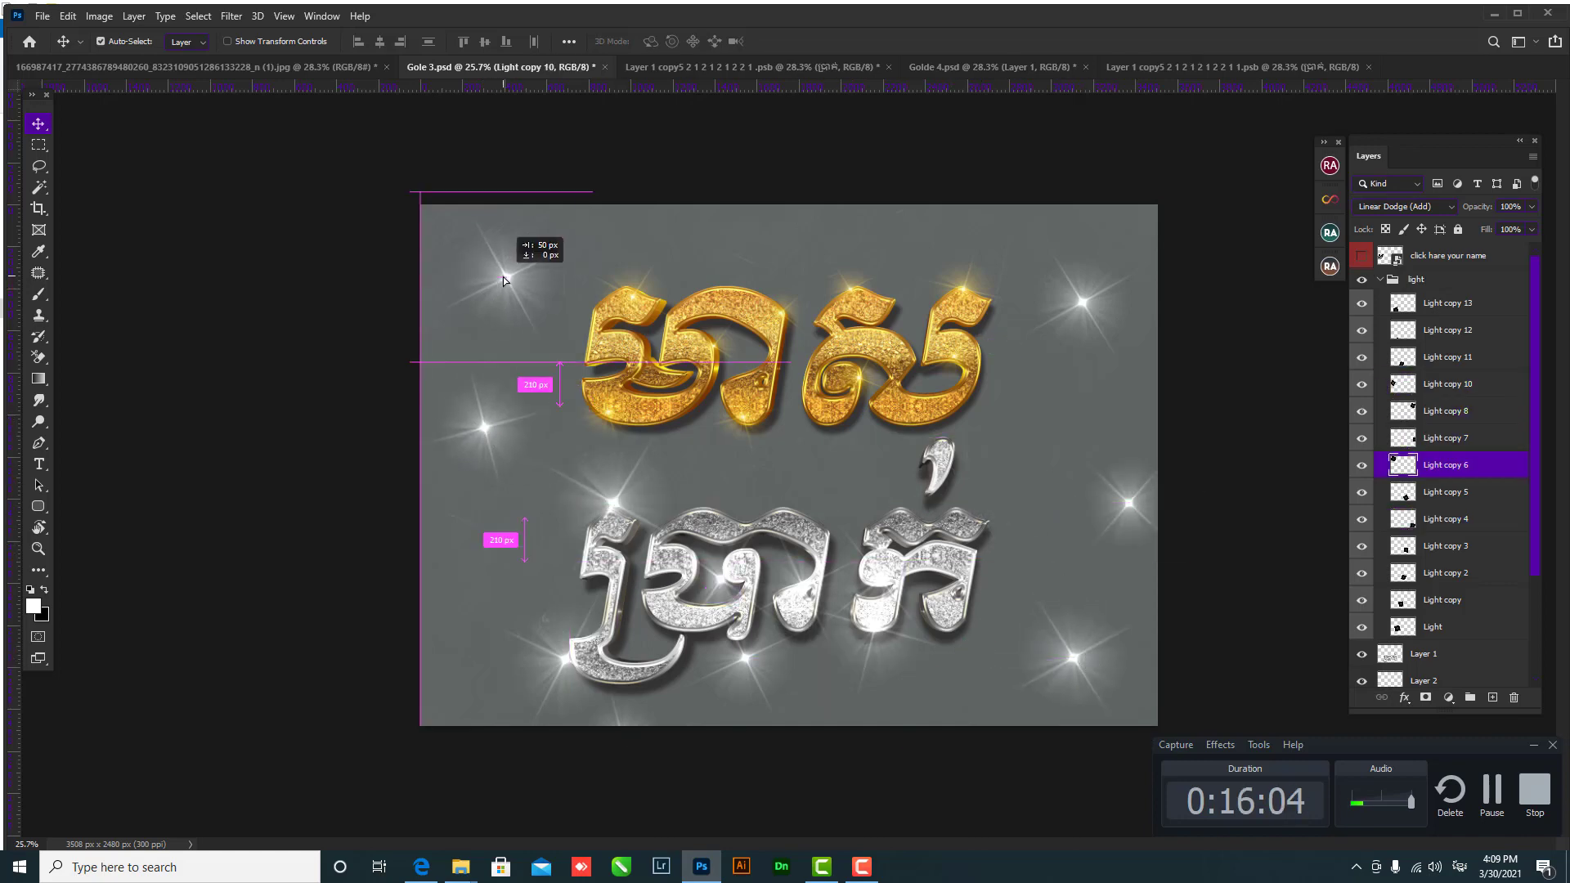
pyautogui.moveTo(587, 218); pyautogui.dragTo(587, 218)
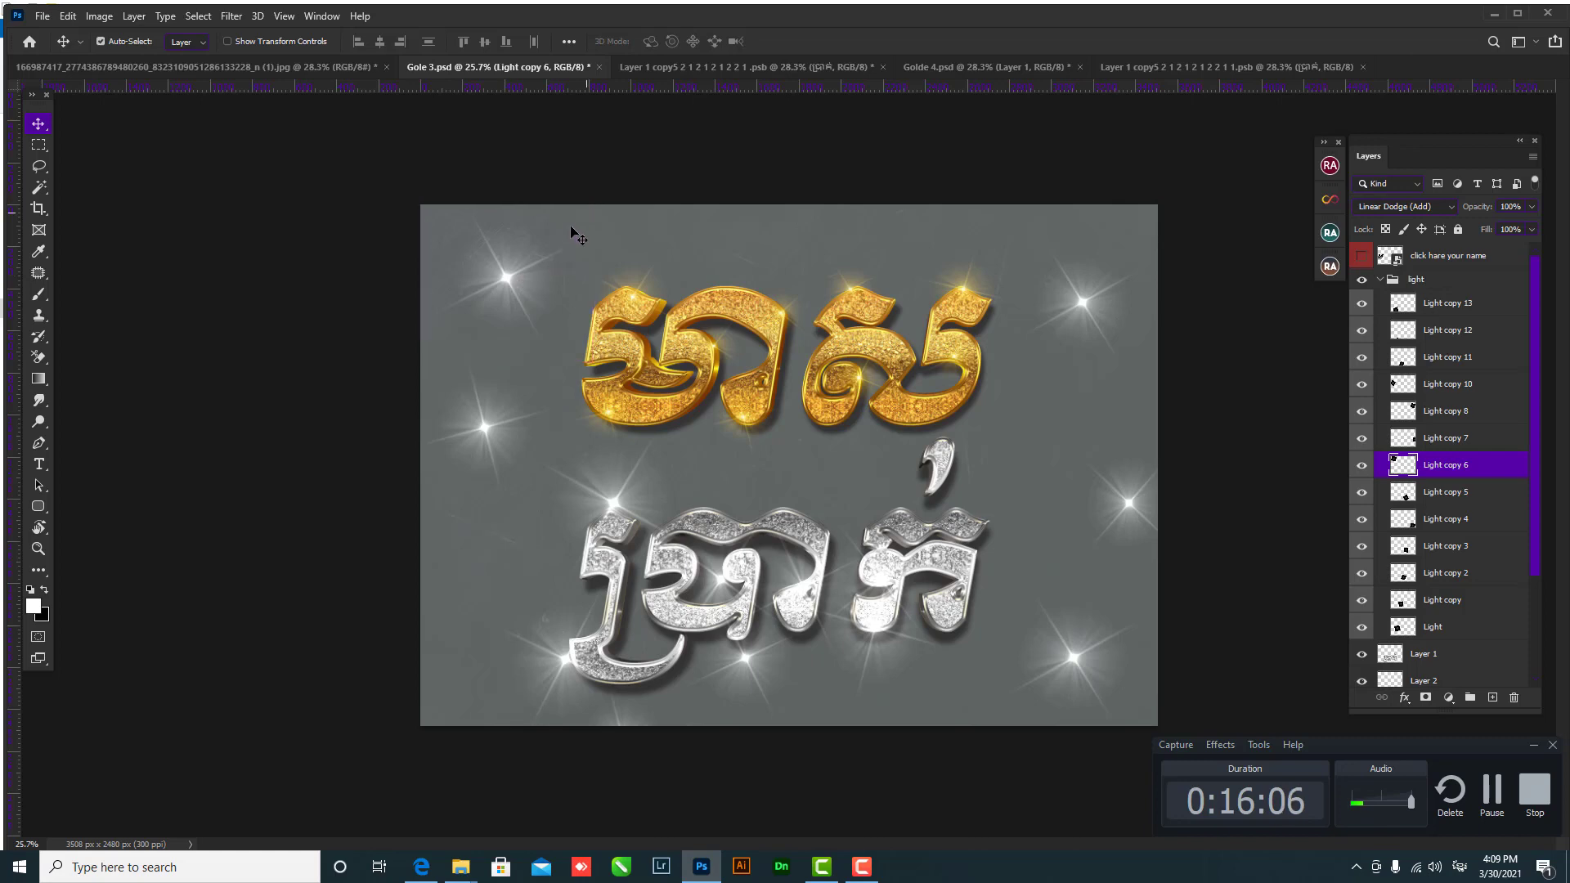
# - Move the left sparkle lower and shrink it to about a third of its size
pyautogui.hotkey('ctrl', 't')
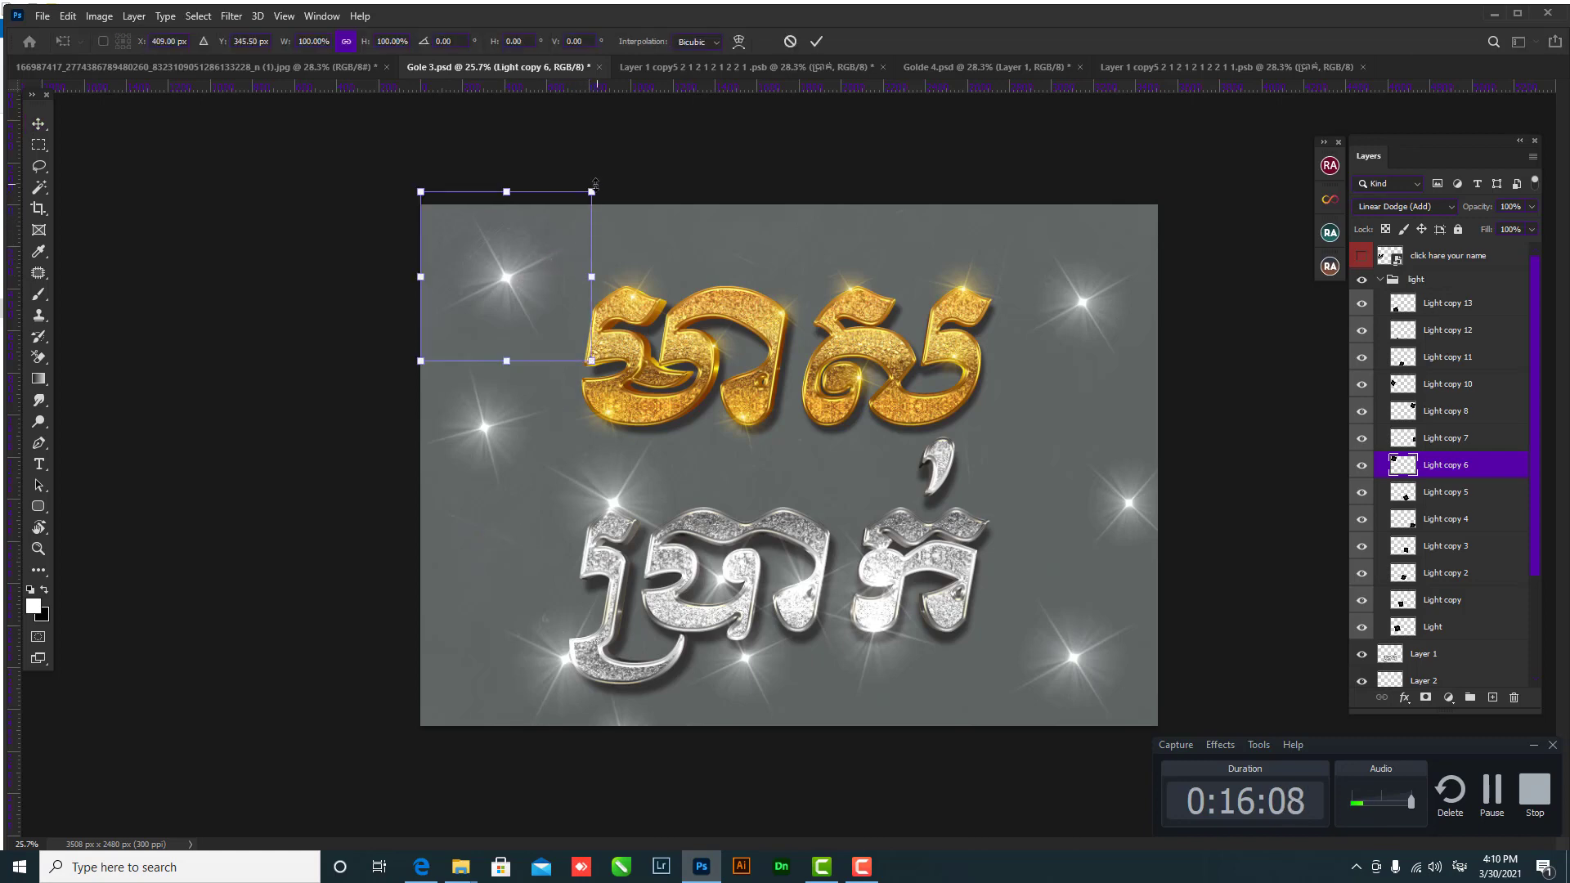
pyautogui.press('Return')
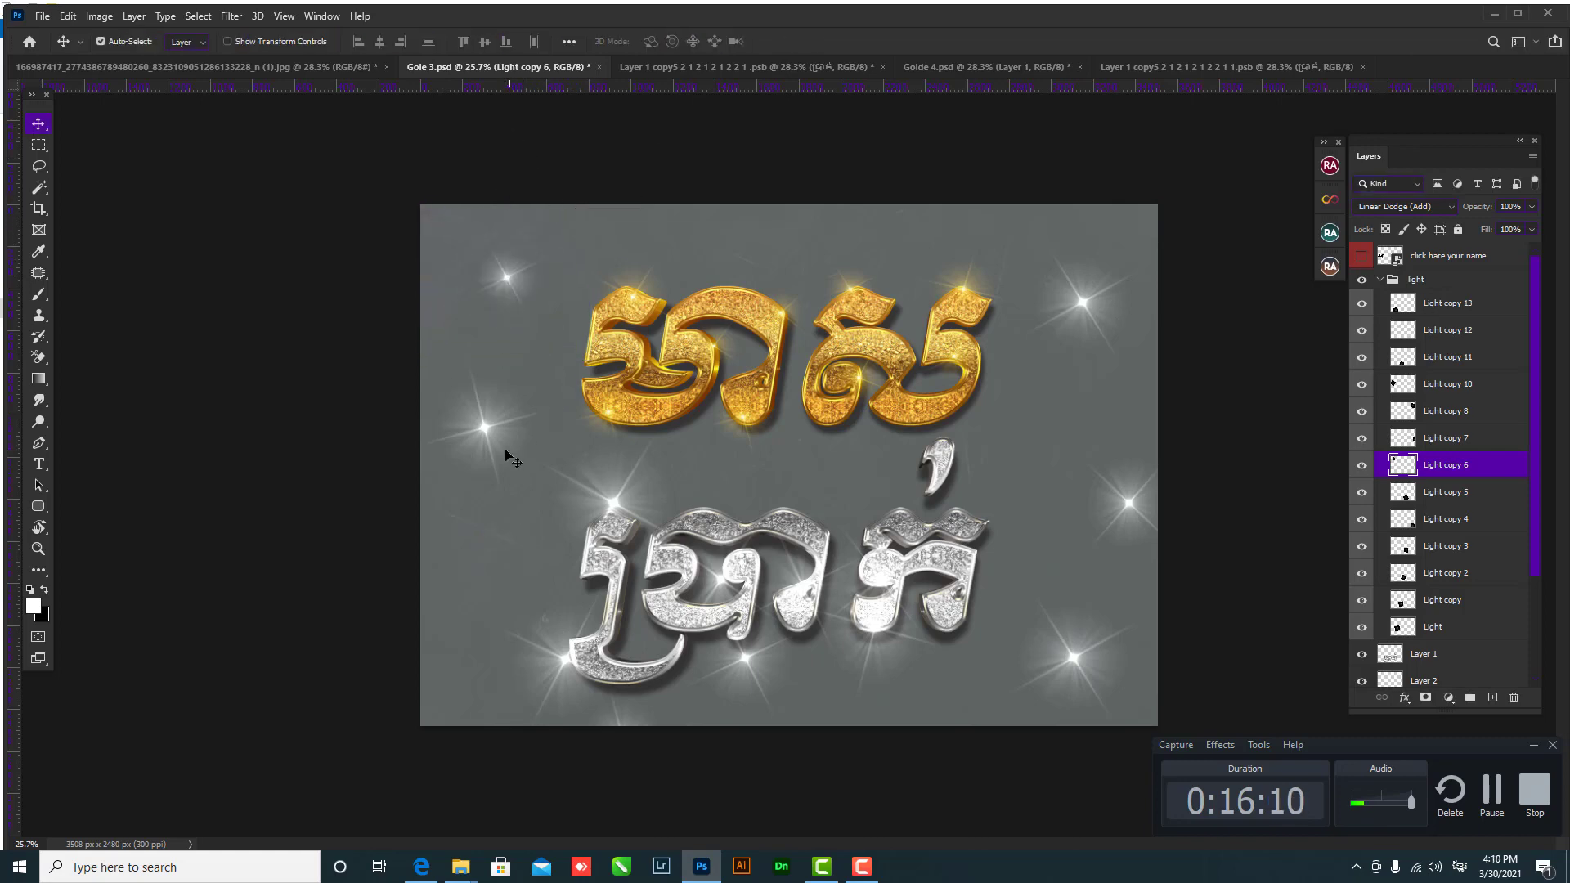
pyautogui.moveTo(506, 455); pyautogui.dragTo(500, 511)
pyautogui.hotkey('ctrl', 't')
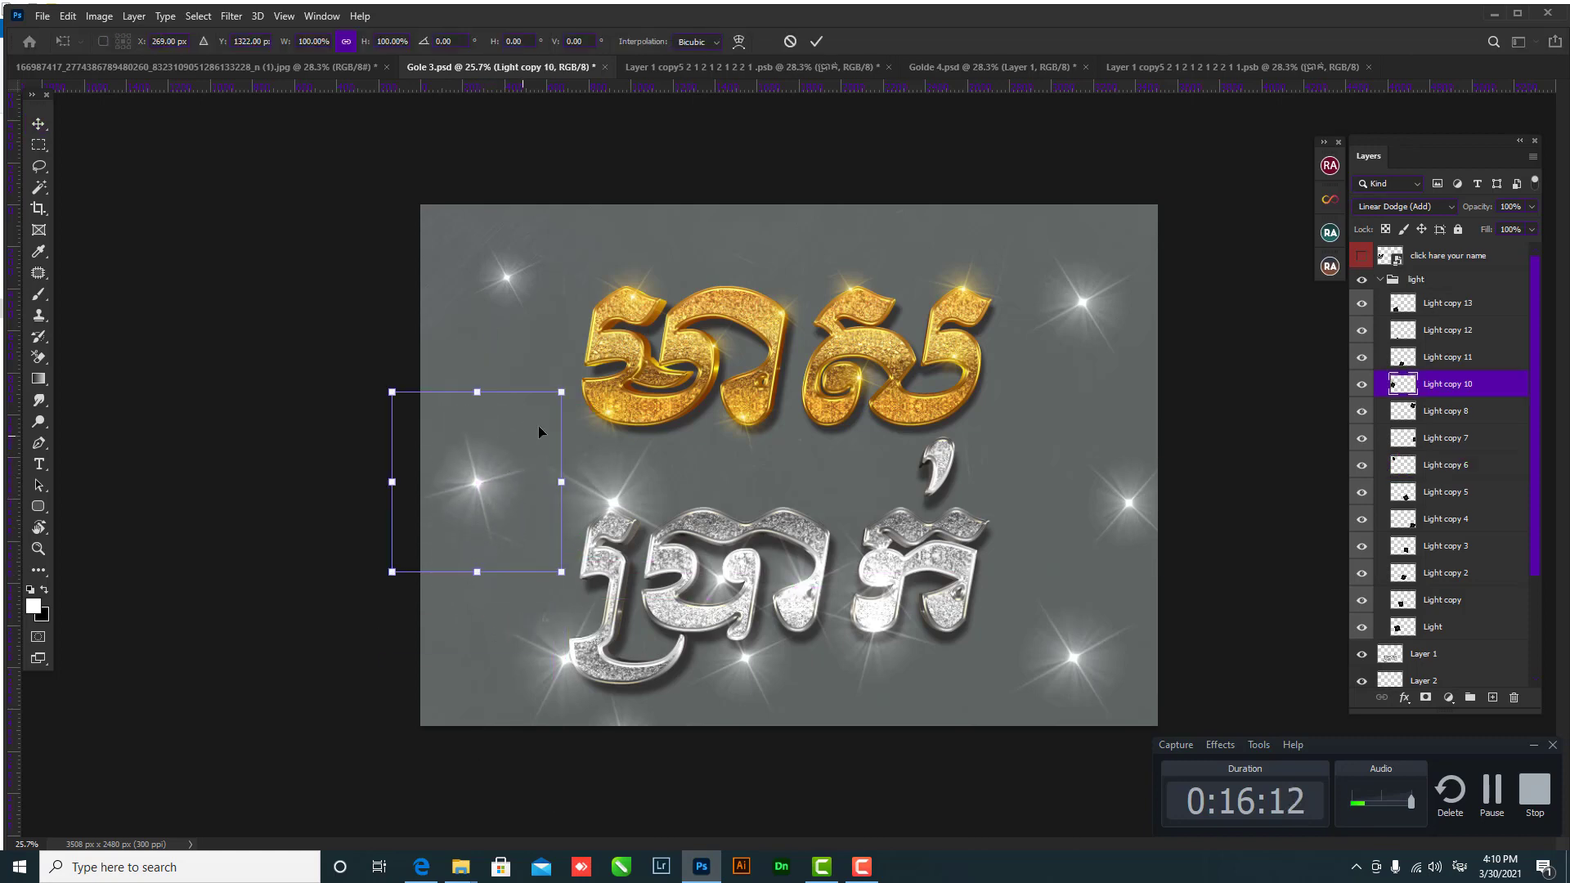
pyautogui.moveTo(561, 391); pyautogui.dragTo(508, 448)
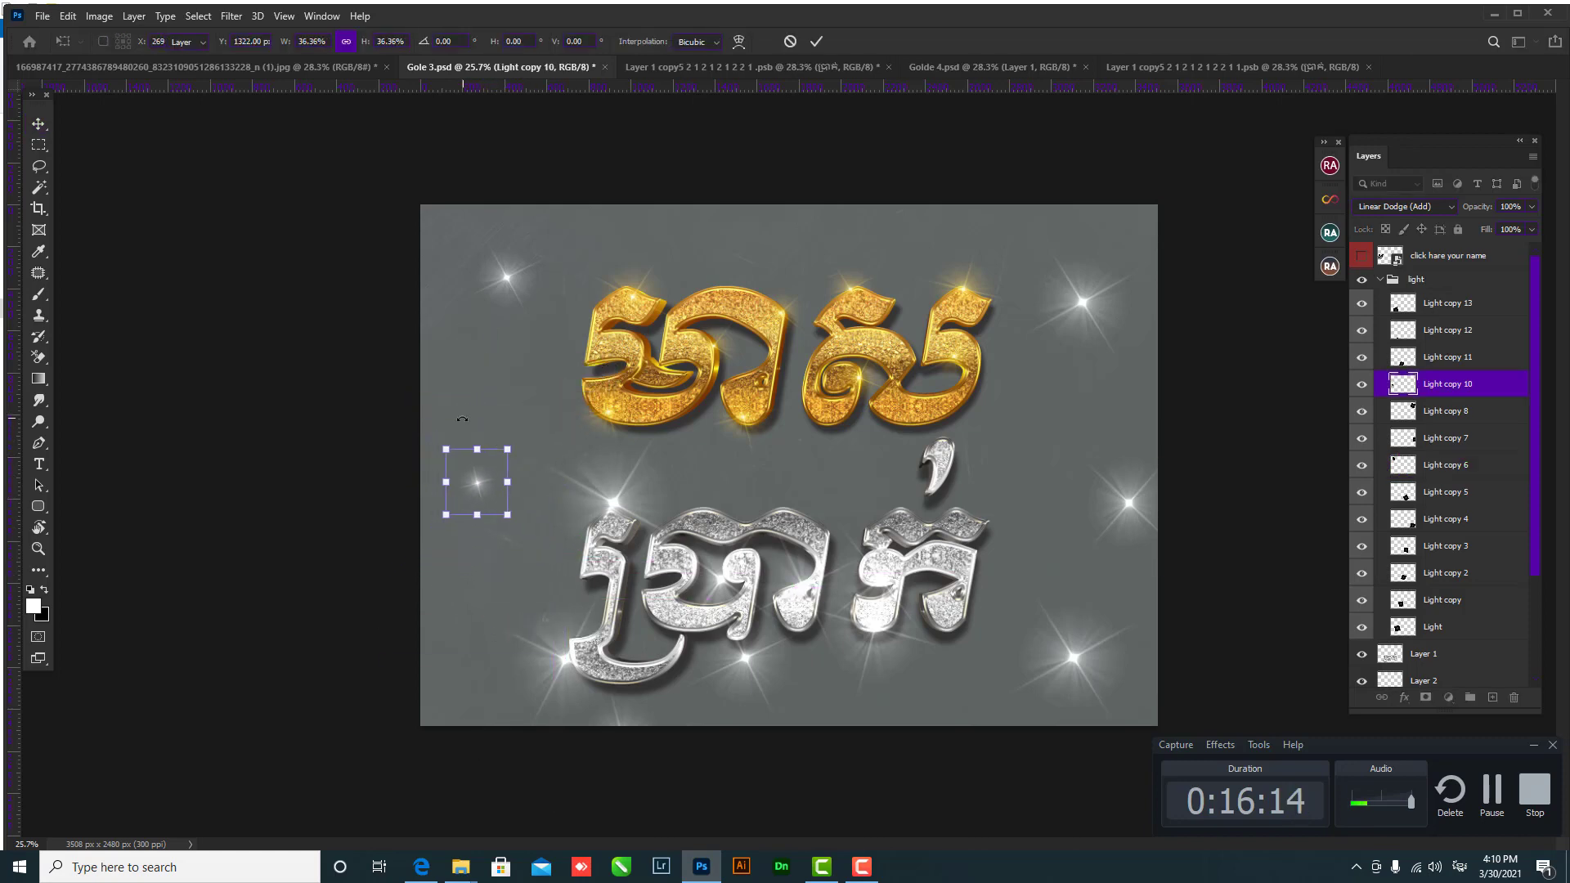
pyautogui.press('Return')
# - Shrink the Light sparkle to about half size and move one below the silver word
pyautogui.moveTo(629, 506); pyautogui.dragTo(620, 510)
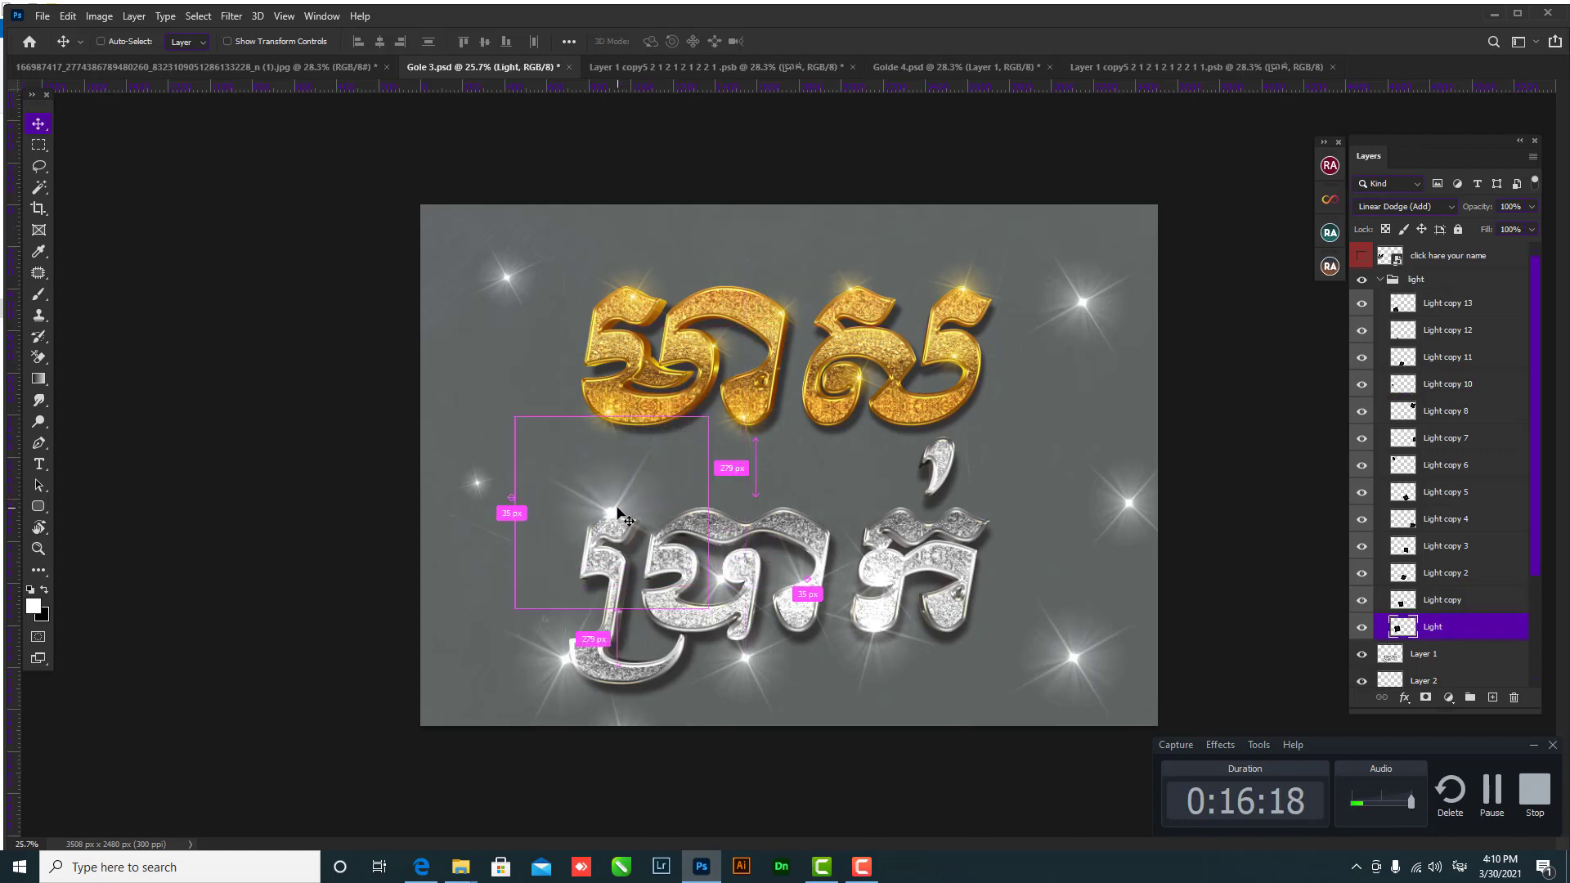
pyautogui.hotkey('ctrl', 't')
pyautogui.moveTo(720, 411); pyautogui.dragTo(644, 479)
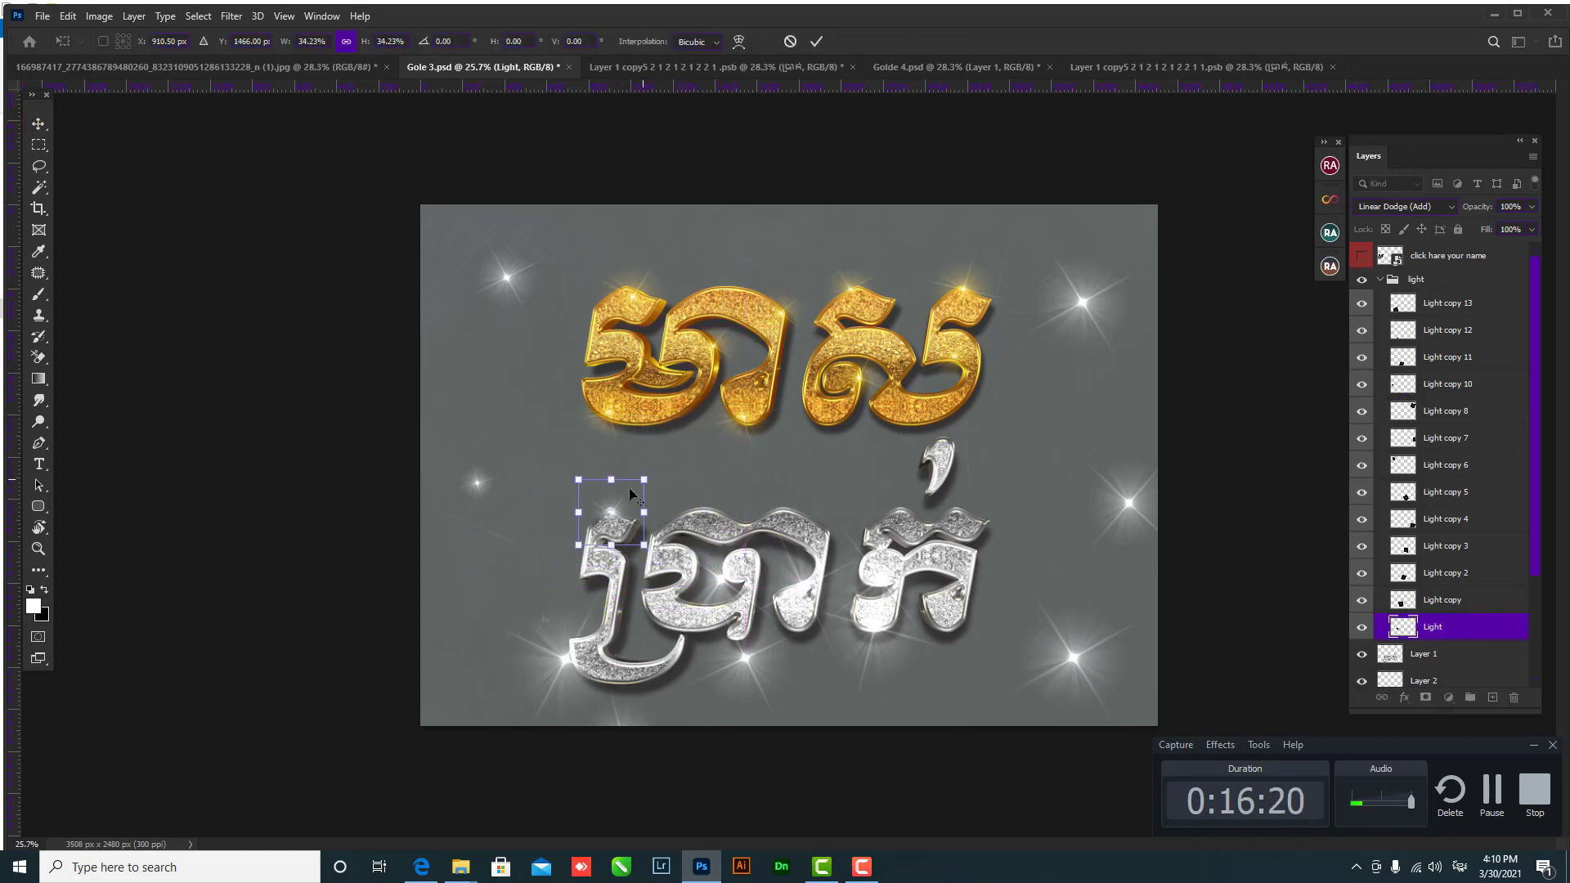
pyautogui.press('Return')
pyautogui.moveTo(719, 664); pyautogui.dragTo(864, 707)
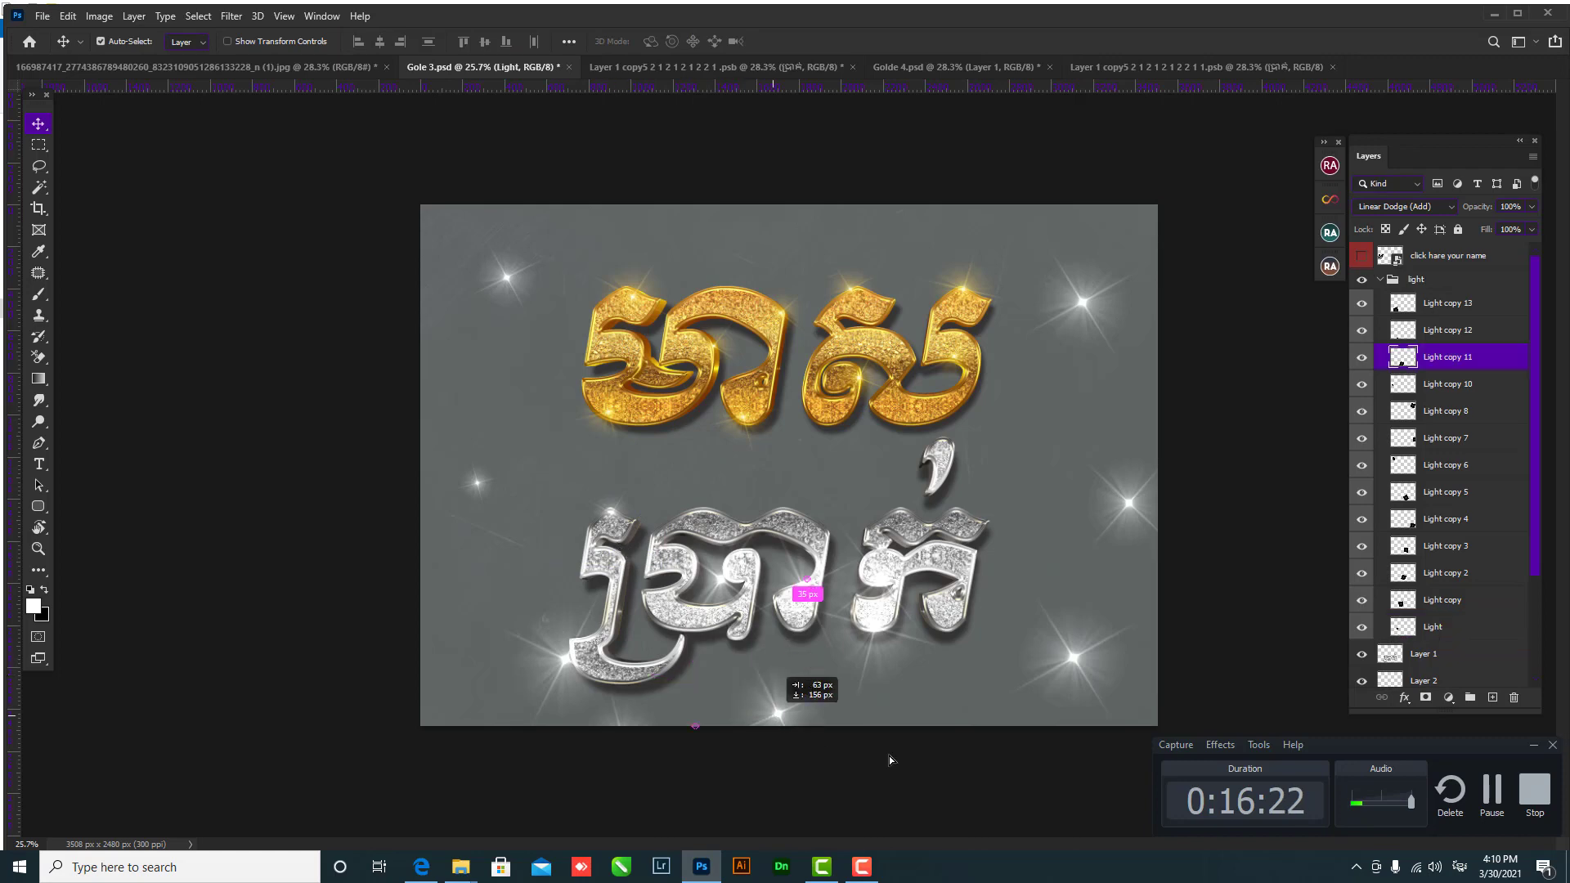
# - Delete four of the extra sparkle layers, including Light copy 7
pyautogui.click(1061, 659)
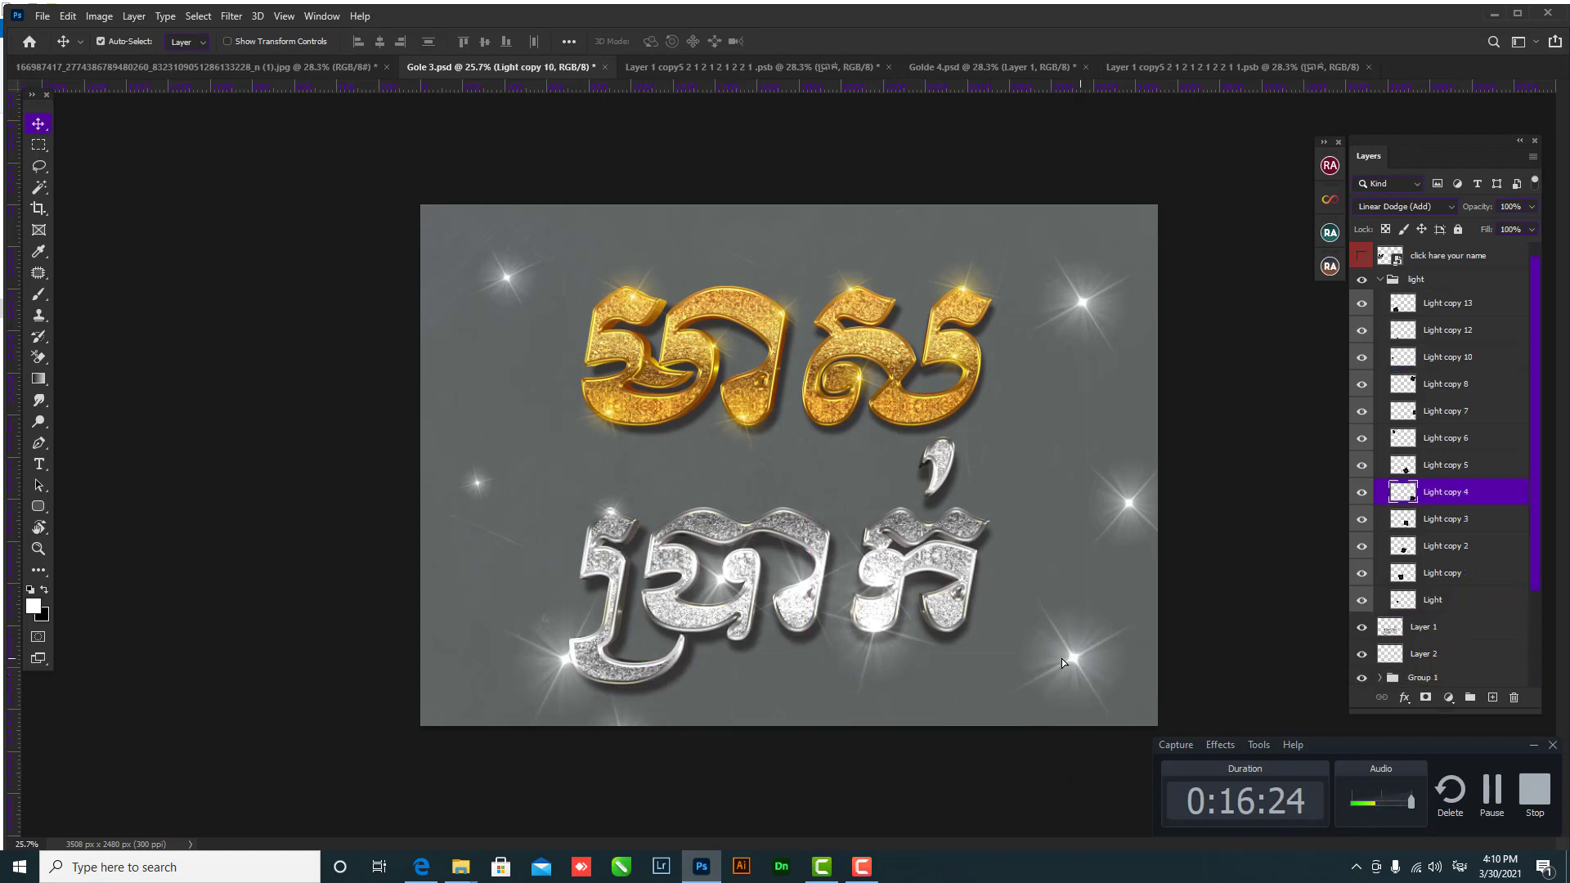
pyautogui.press('Delete')
pyautogui.moveTo(1128, 502); pyautogui.dragTo(1095, 586)
pyautogui.press('Delete')
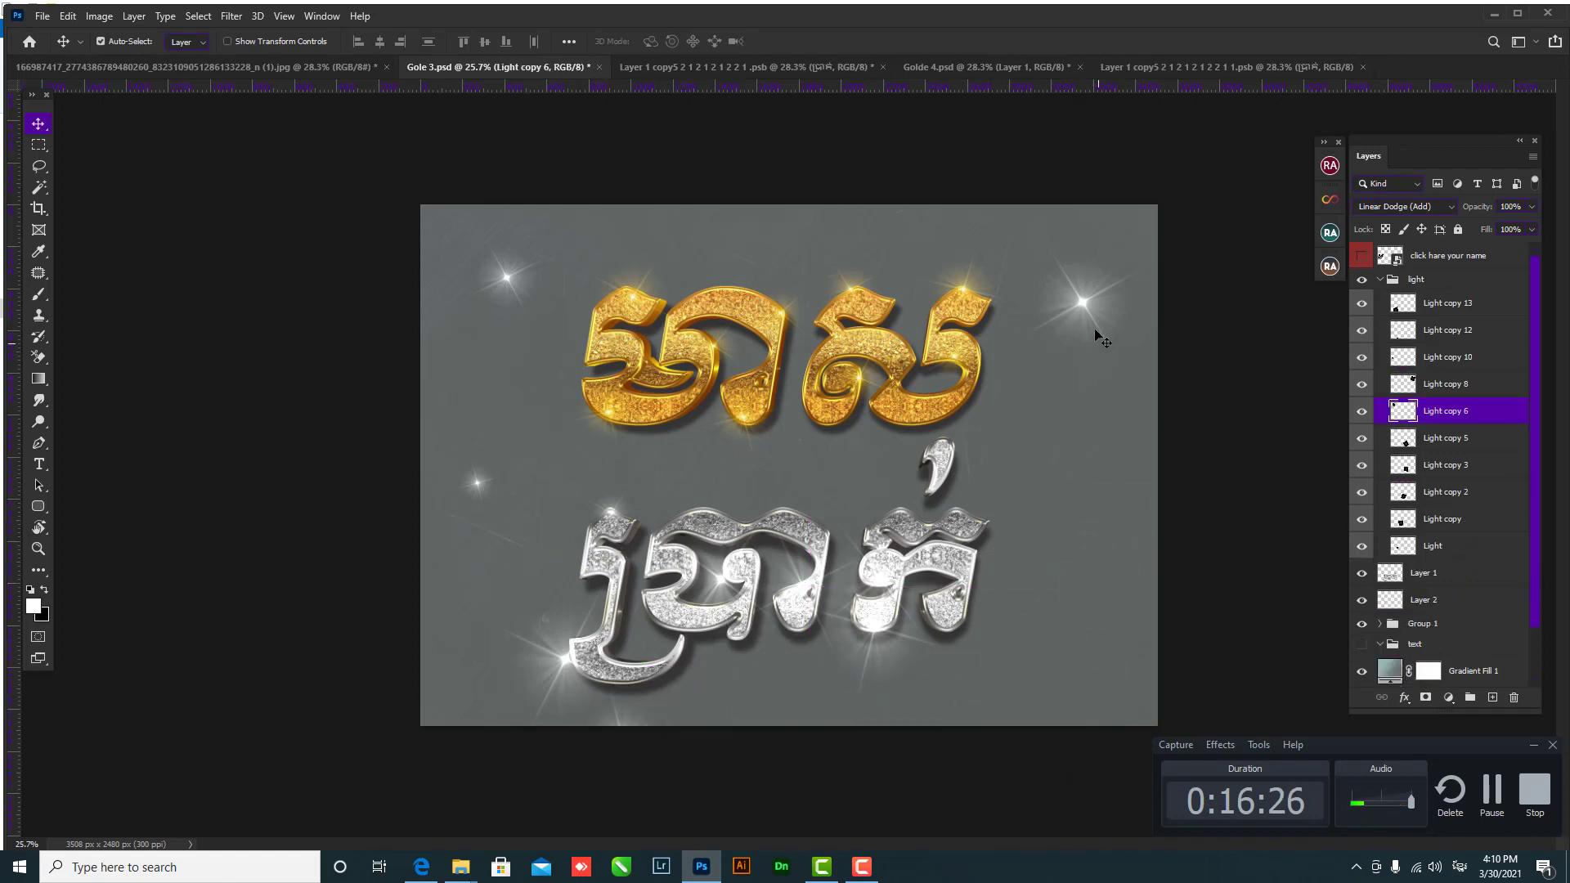
pyautogui.click(1083, 304)
pyautogui.press('Delete')
pyautogui.click(867, 654)
pyautogui.press('Delete')
# - Delete the remaining extra sparkles, including Light copy 13, leaving five lights
pyautogui.press('Delete')
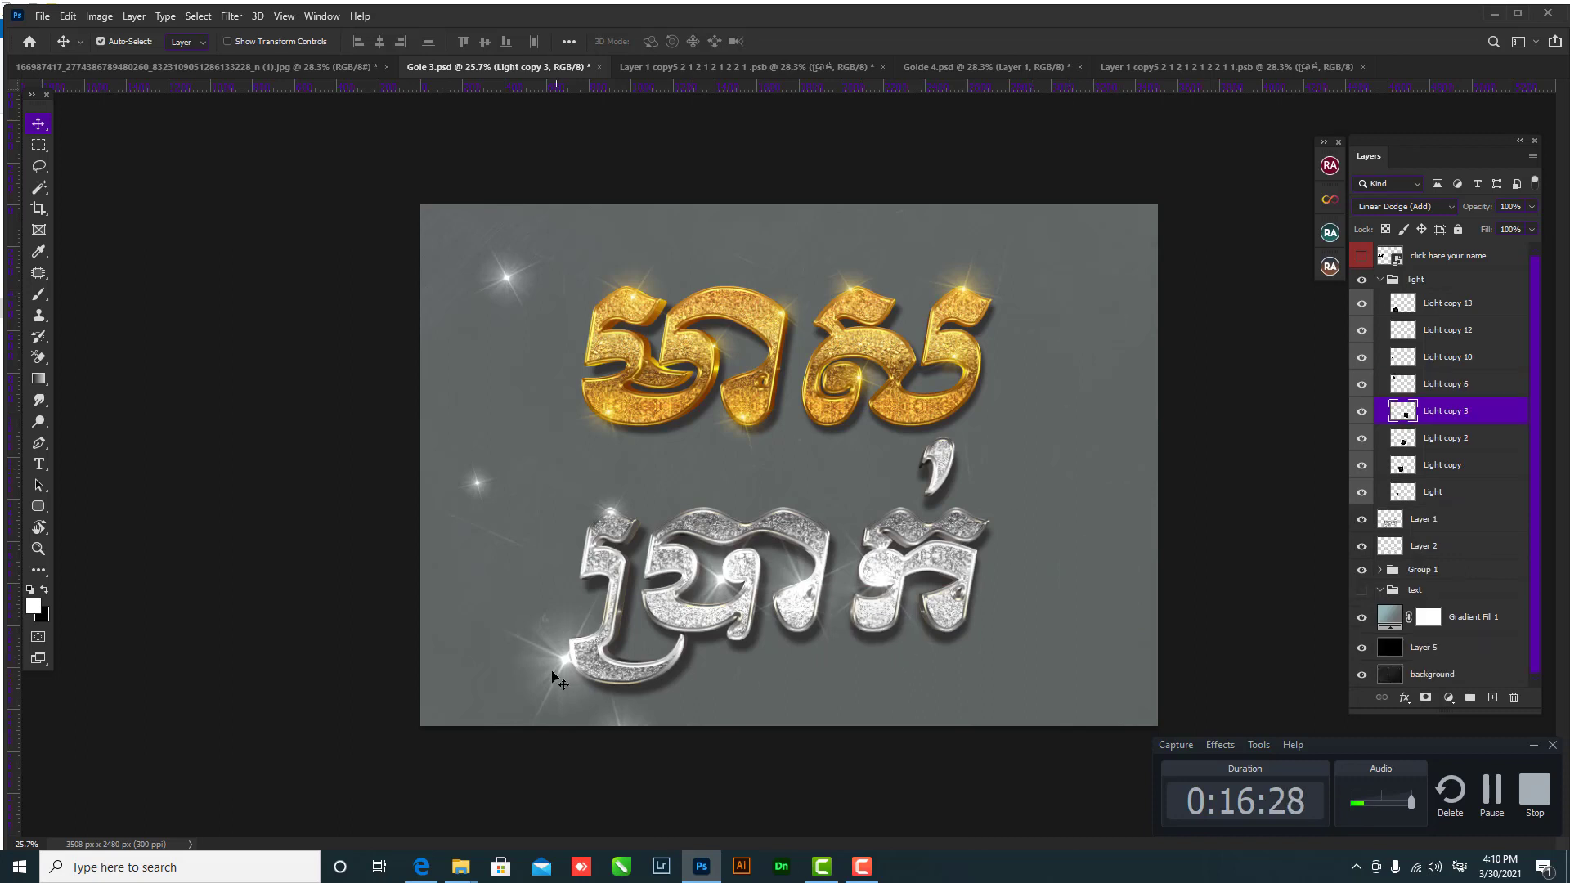
pyautogui.click(554, 681)
pyautogui.press('Delete')
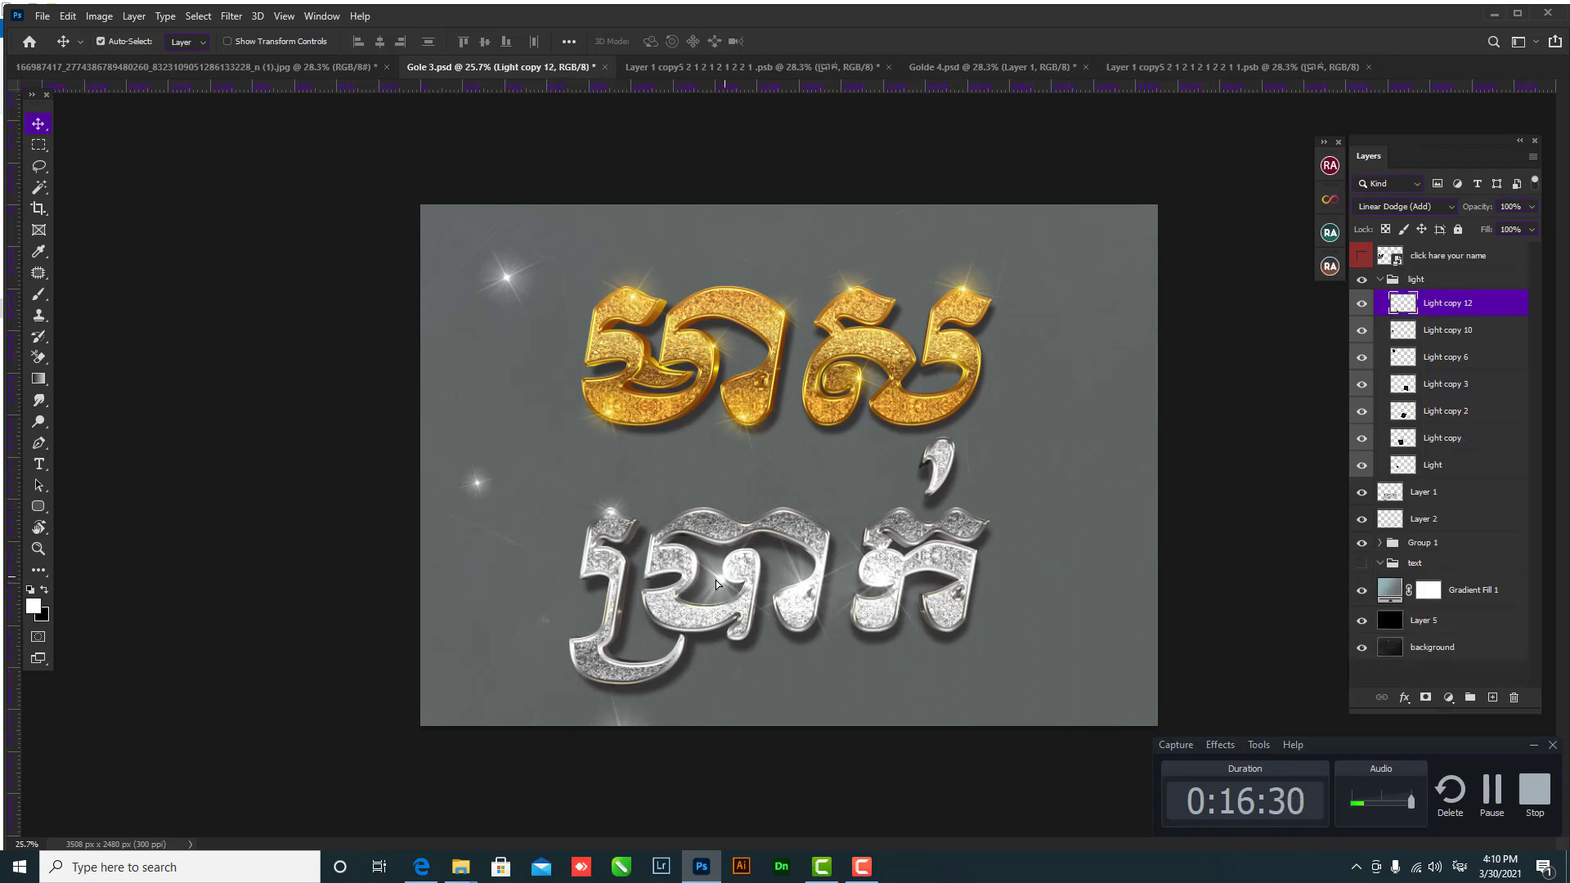
pyautogui.moveTo(715, 580)
pyautogui.mouseDown()
pyautogui.moveTo(887, 582)
pyautogui.moveTo(998, 515)
pyautogui.mouseUp()
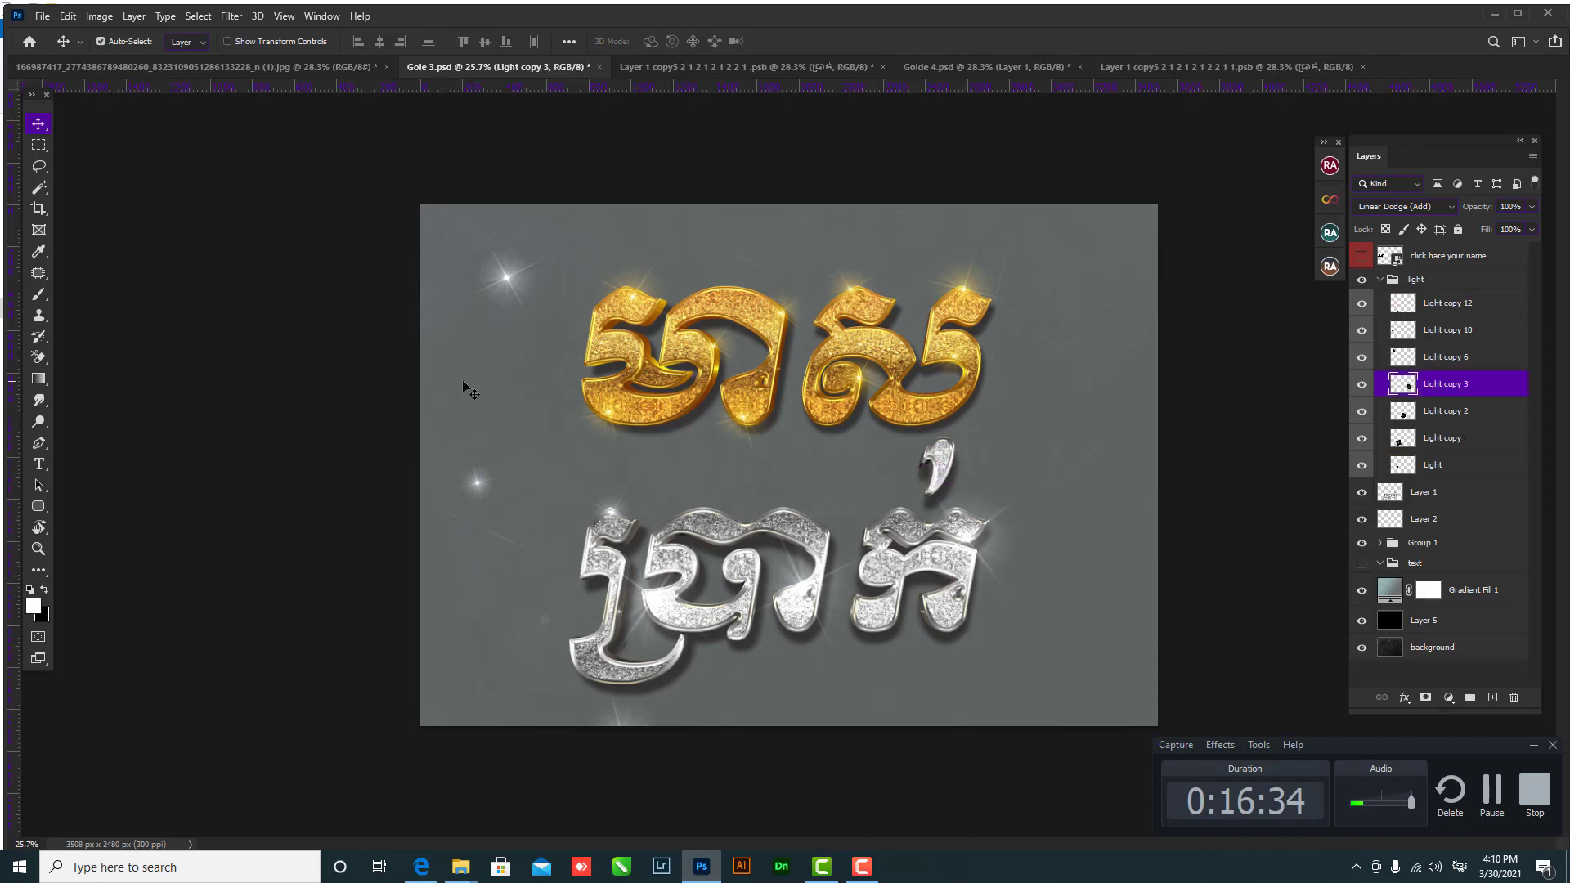
pyautogui.press('Delete')
pyautogui.click(526, 281)
pyautogui.press('Delete')
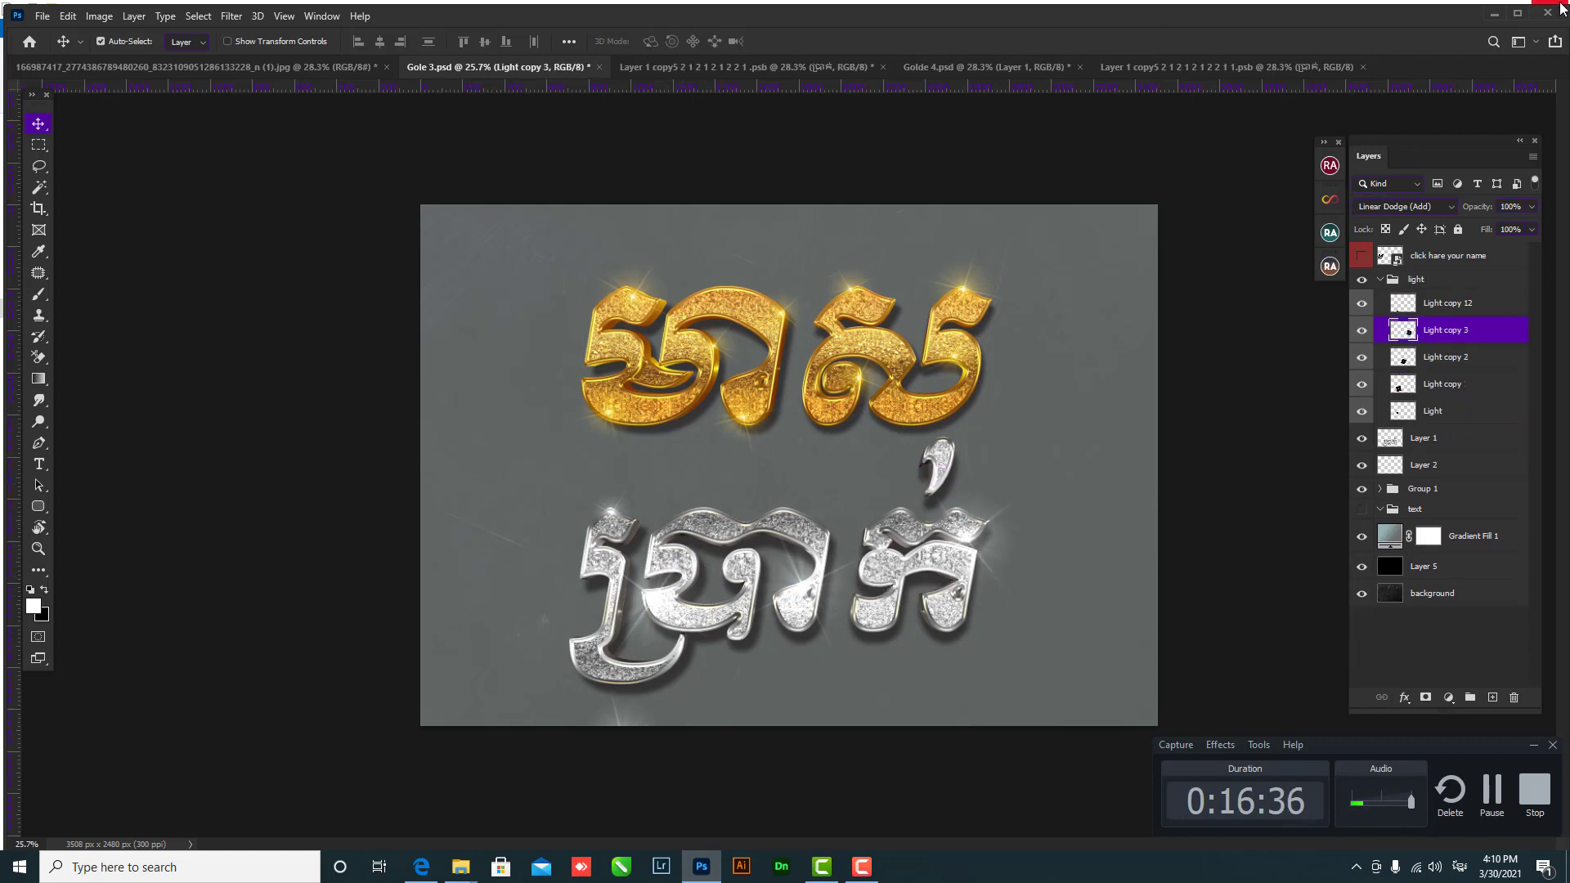
pyautogui.moveTo(986, 282); pyautogui.dragTo(973, 304)
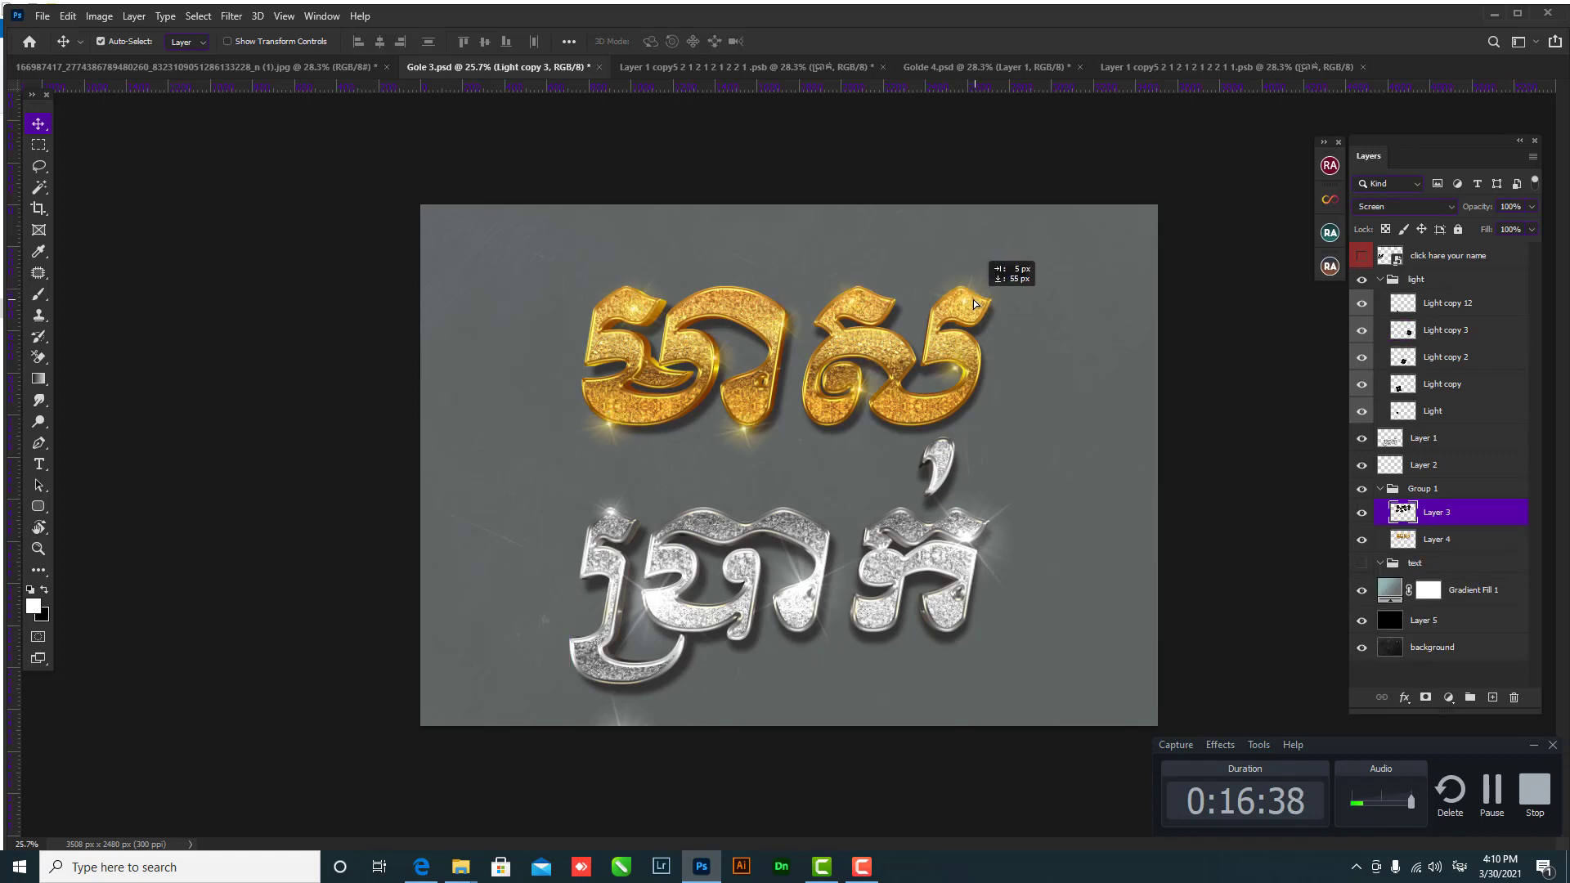
# - Select the words, sparkles and background layers together and scale them to about 110%
pyautogui.click(1242, 290)
pyautogui.moveTo(1223, 304); pyautogui.dragTo(1164, 312)
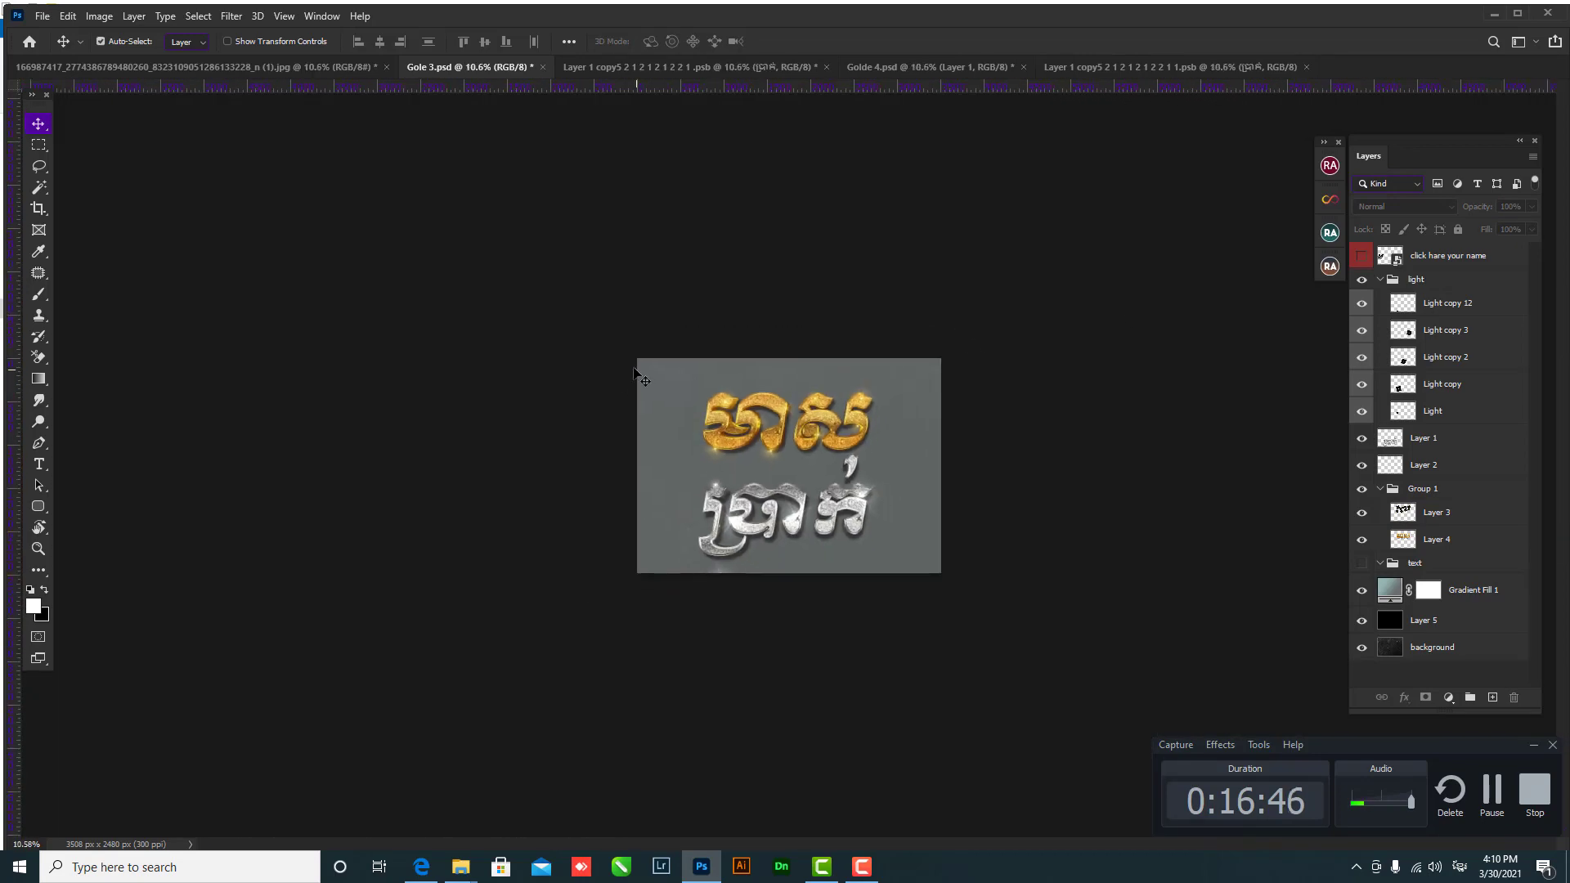
pyautogui.moveTo(572, 361); pyautogui.dragTo(906, 551)
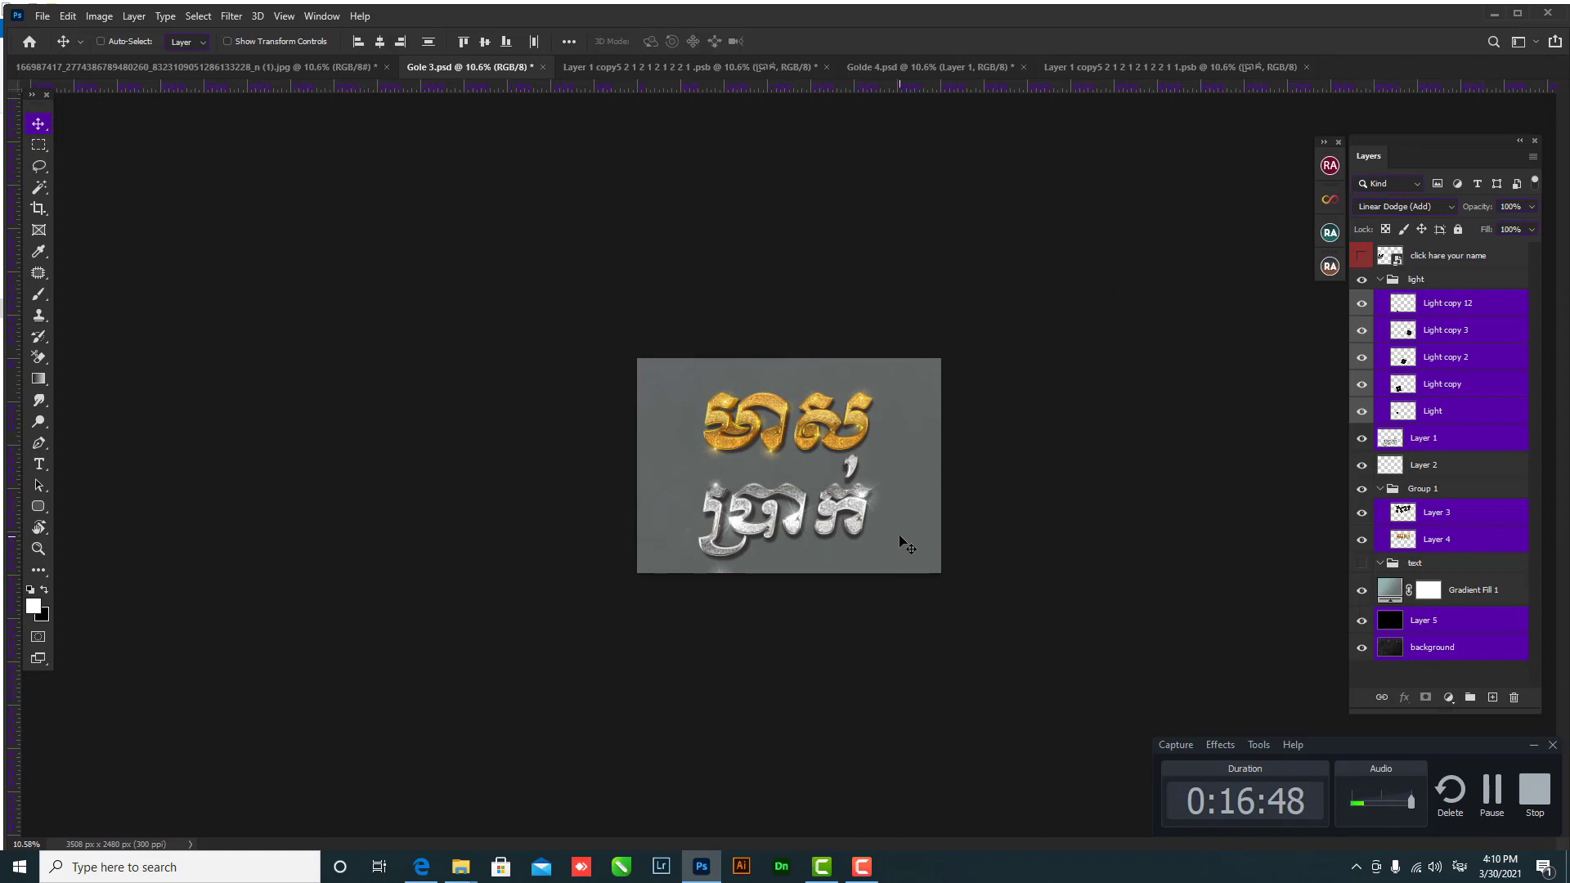
pyautogui.hotkey('ctrl', 't')
pyautogui.moveTo(942, 358); pyautogui.dragTo(965, 354)
pyautogui.press('Return')
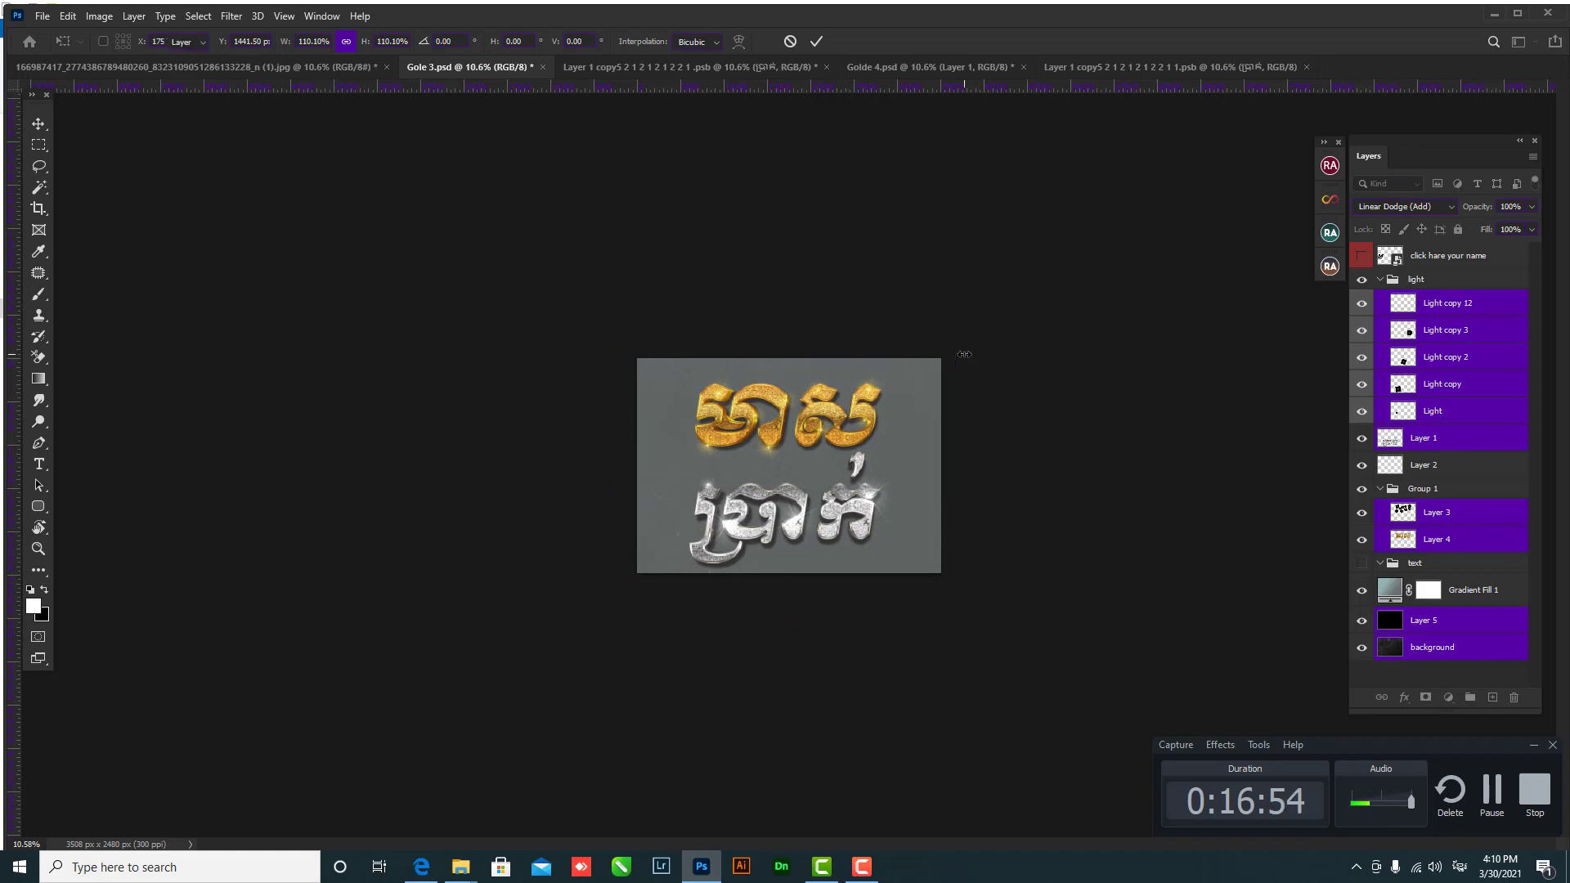
pyautogui.moveTo(961, 419); pyautogui.dragTo(1018, 434)
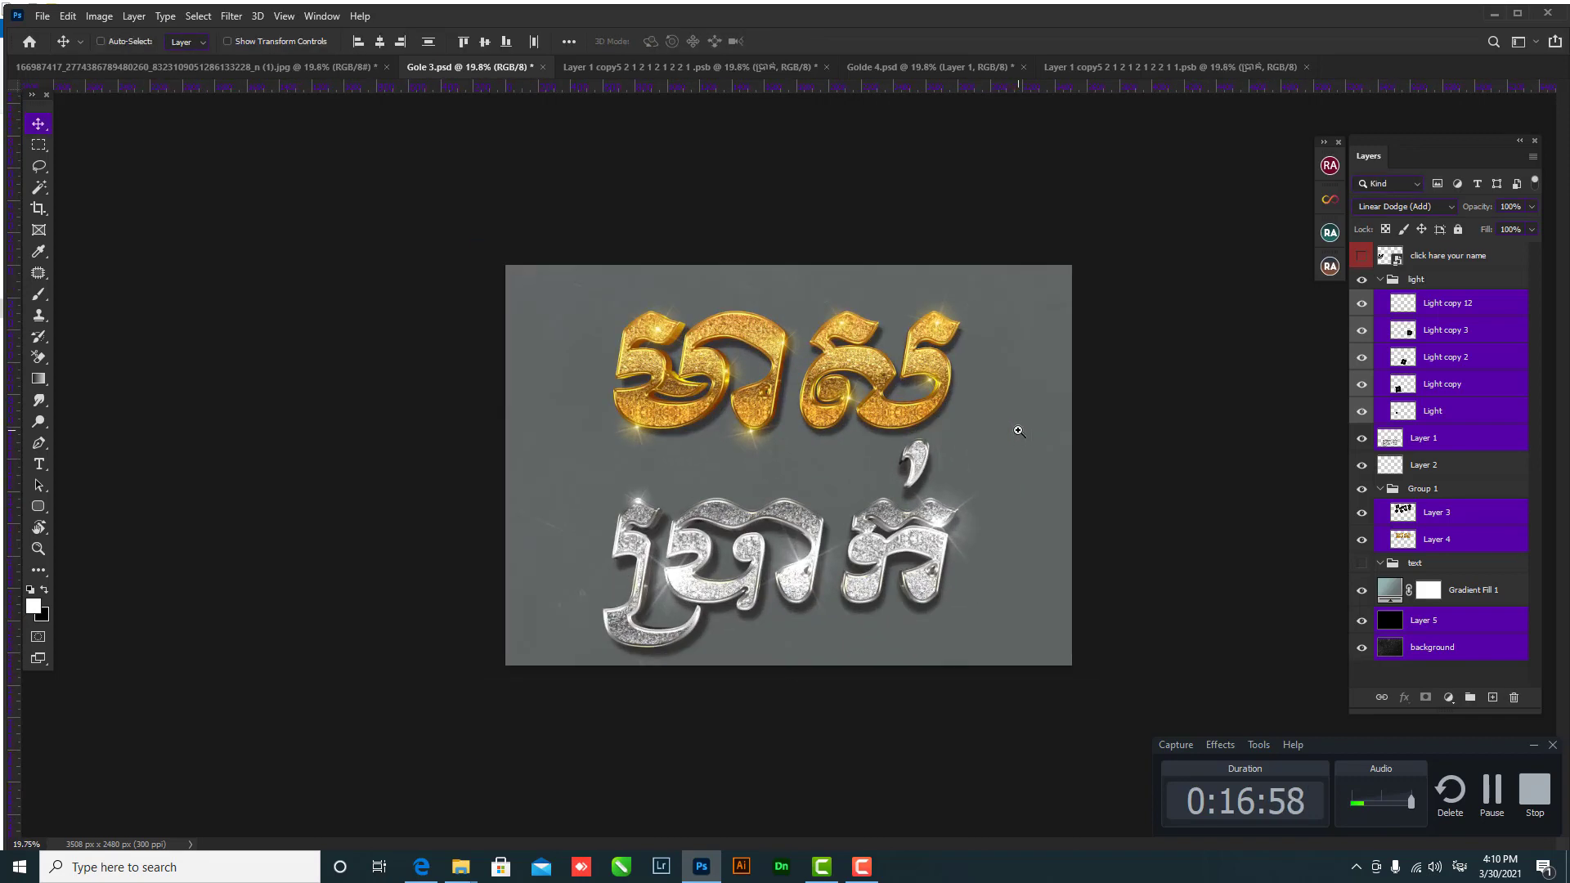
pyautogui.press('ctrl')
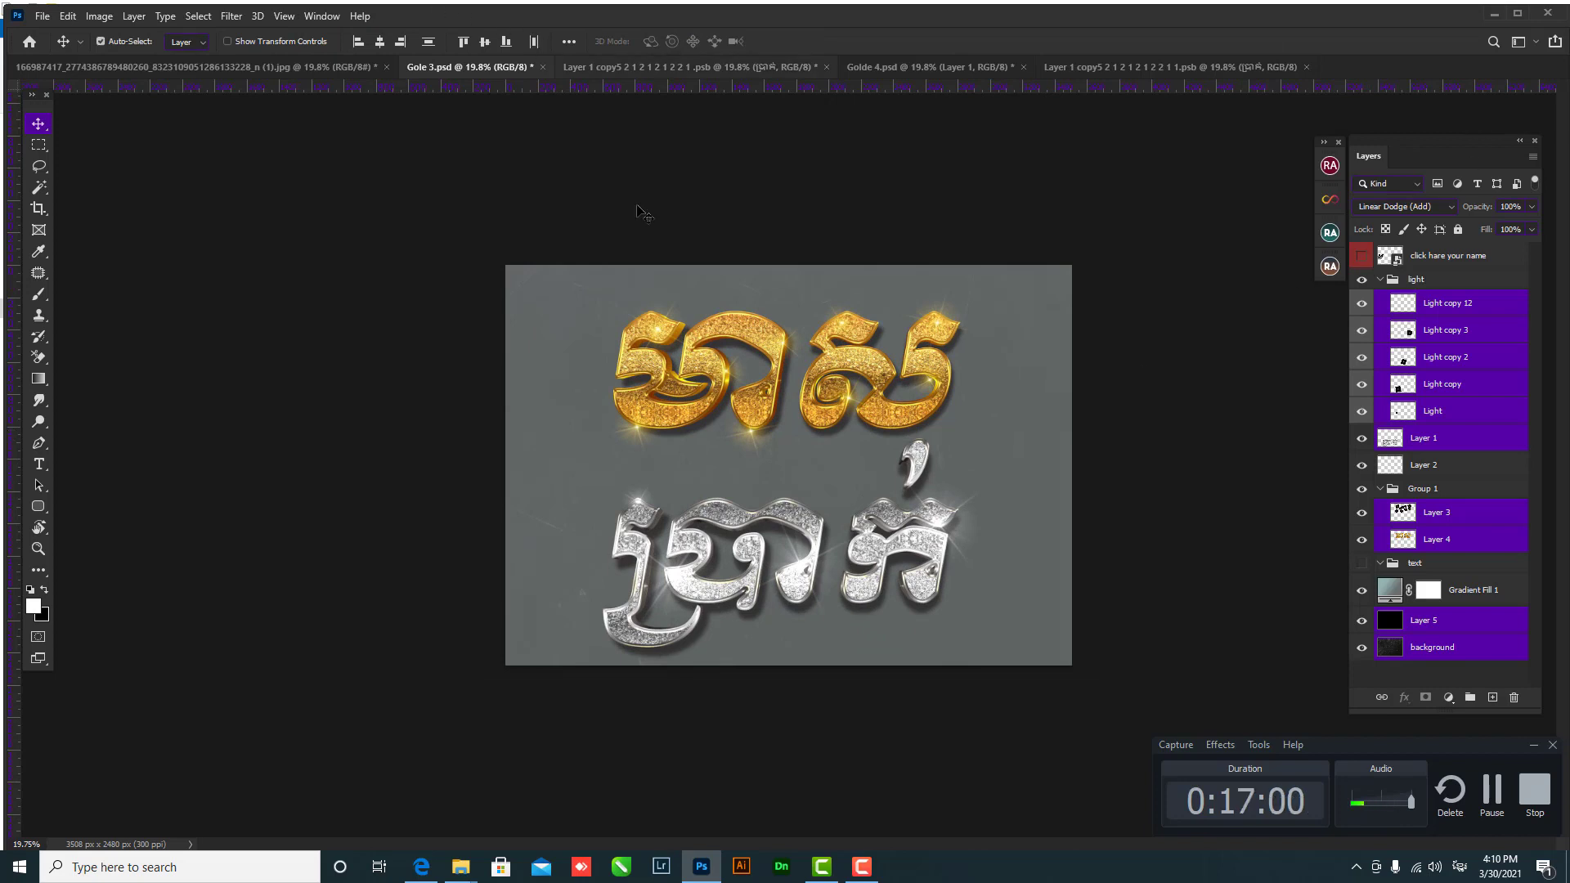